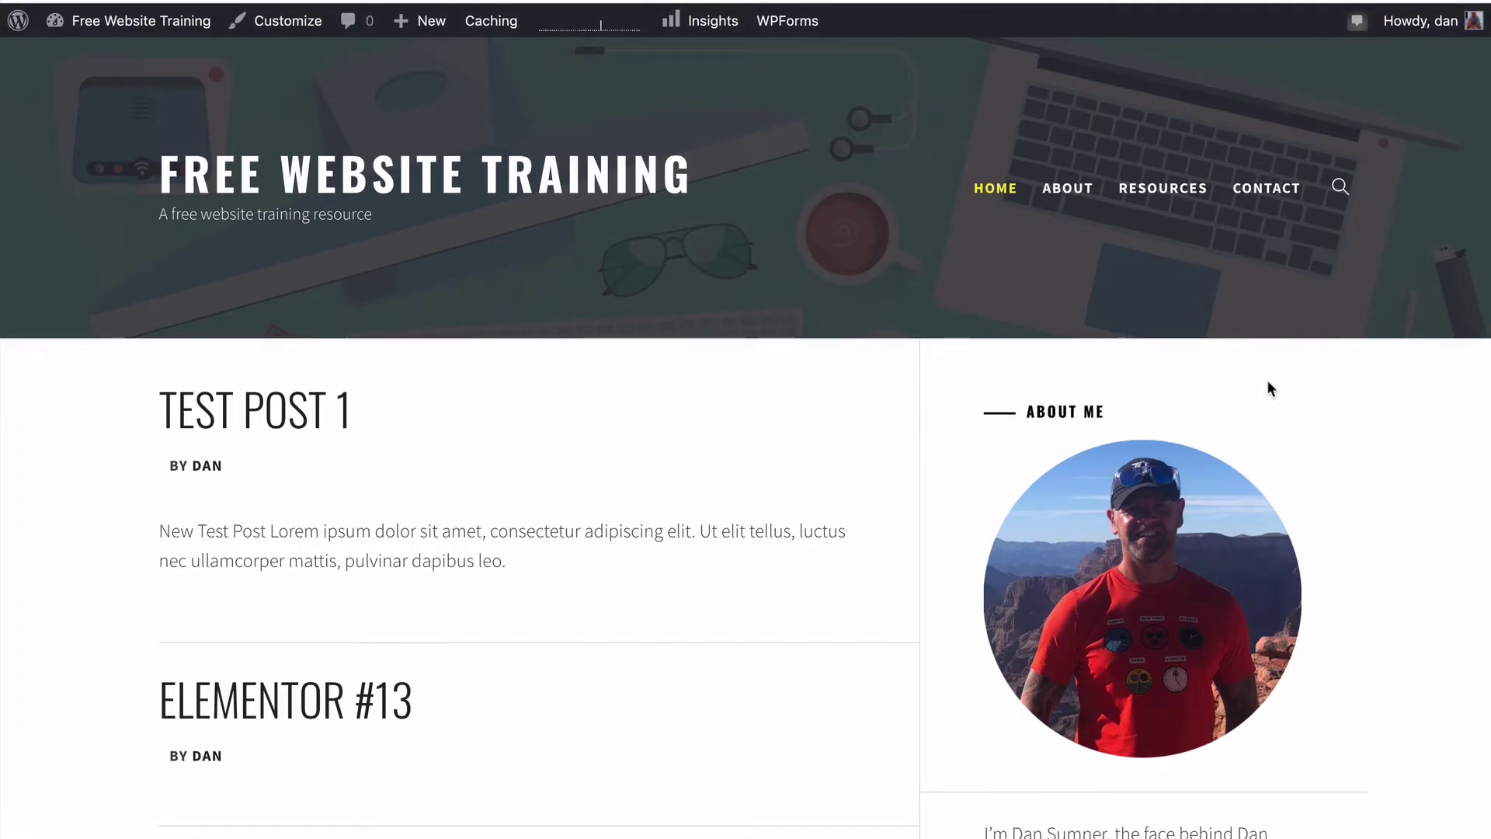
Open the page for adding new plugins in the site's admin area and search for "yoast"
mouse_move(1332, 3)
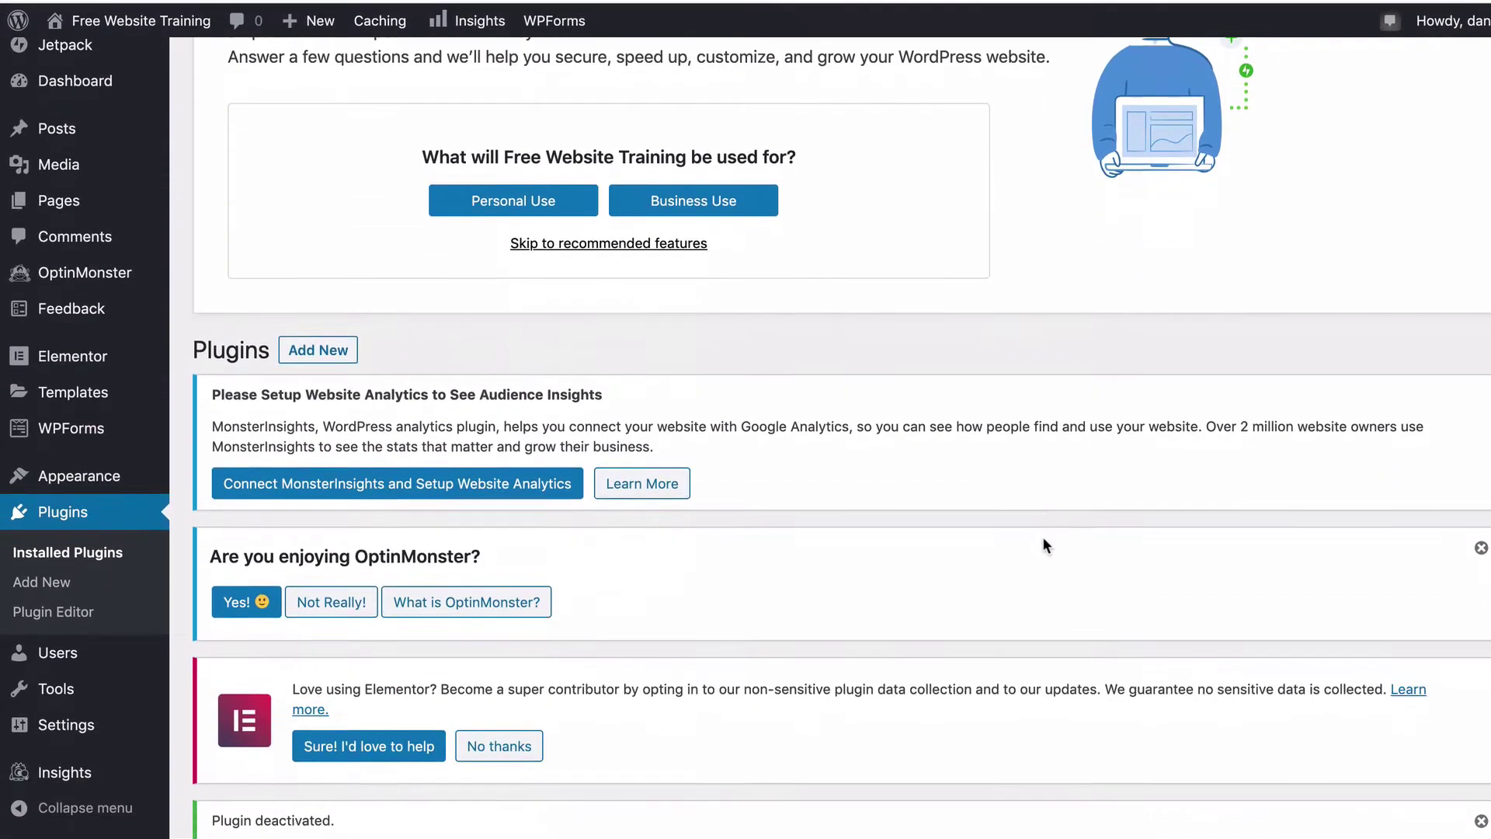
scroll(1042, 545, "up", 3)
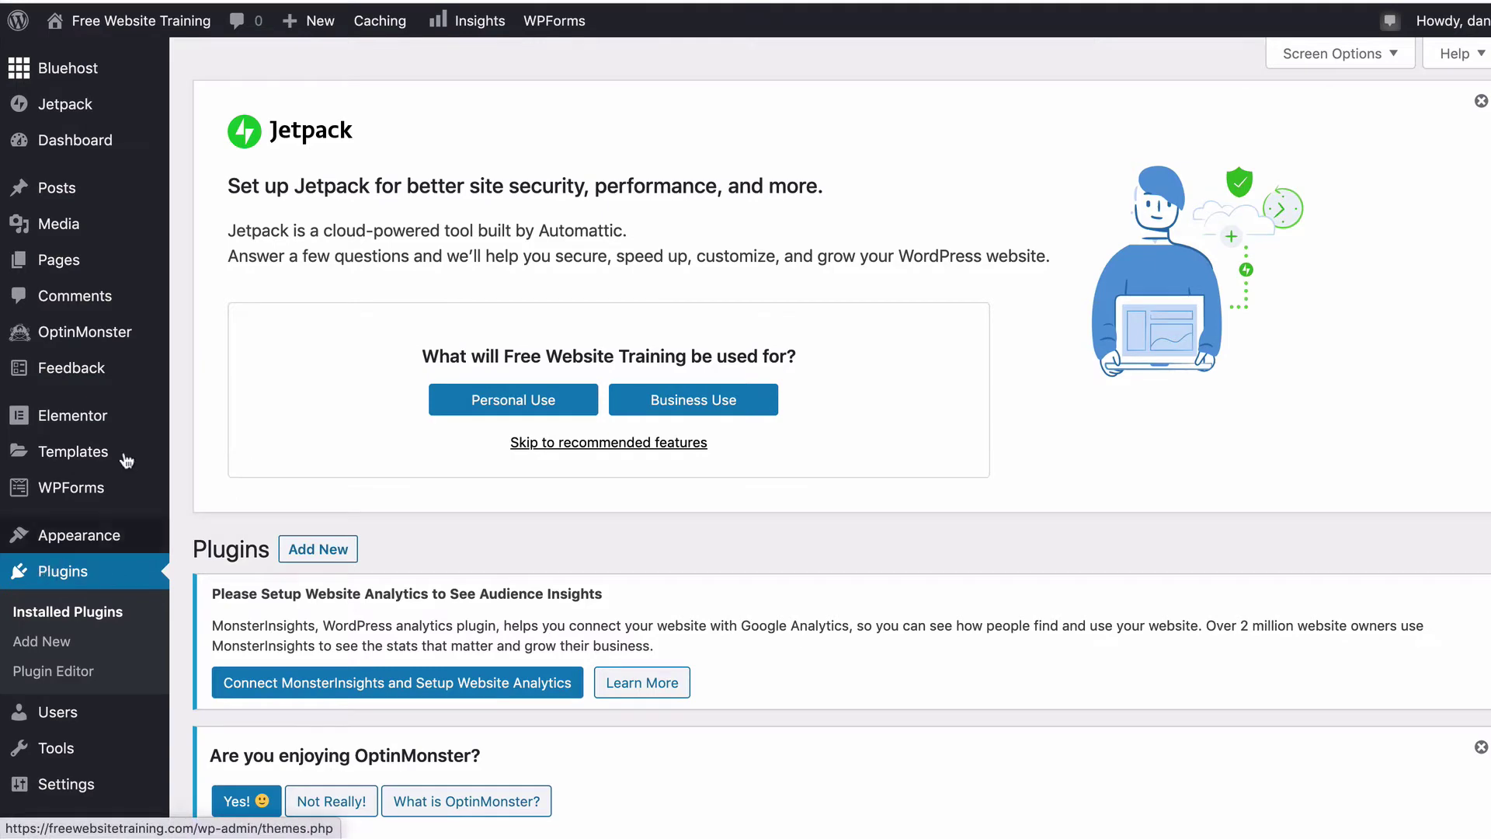
left_click(39, 649)
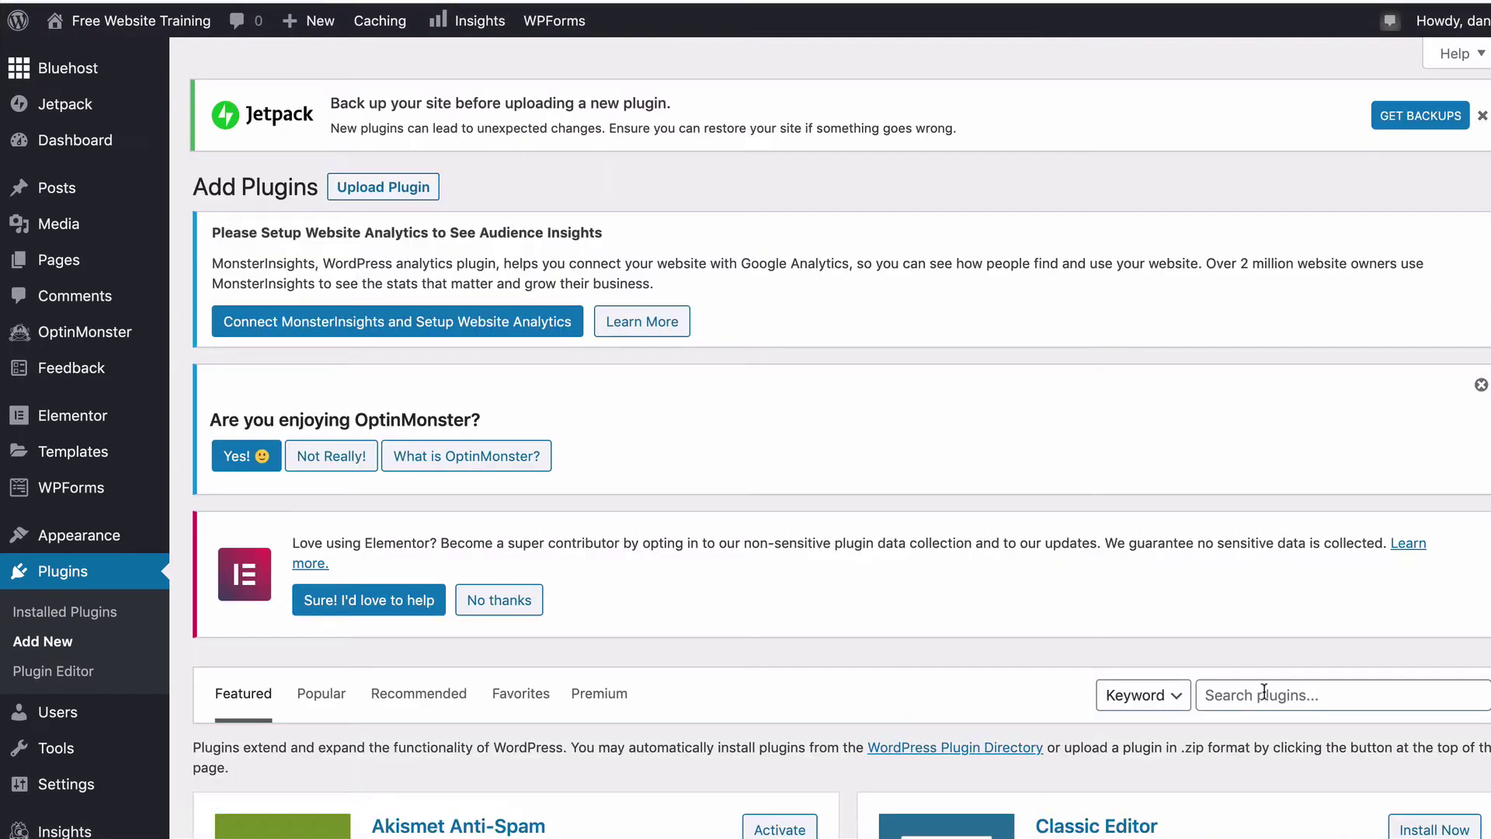
left_click(1263, 692)
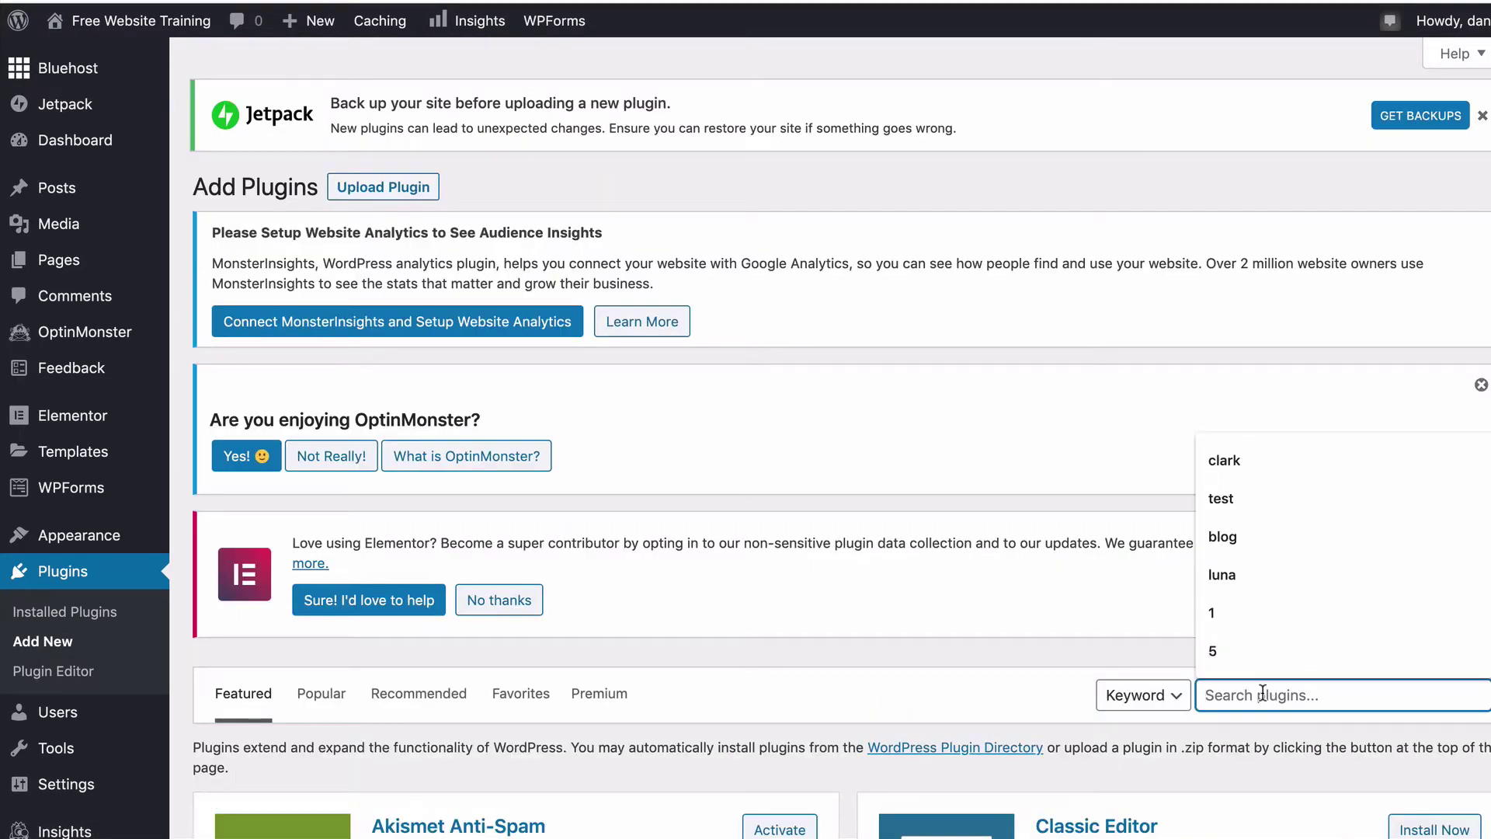
type("y")
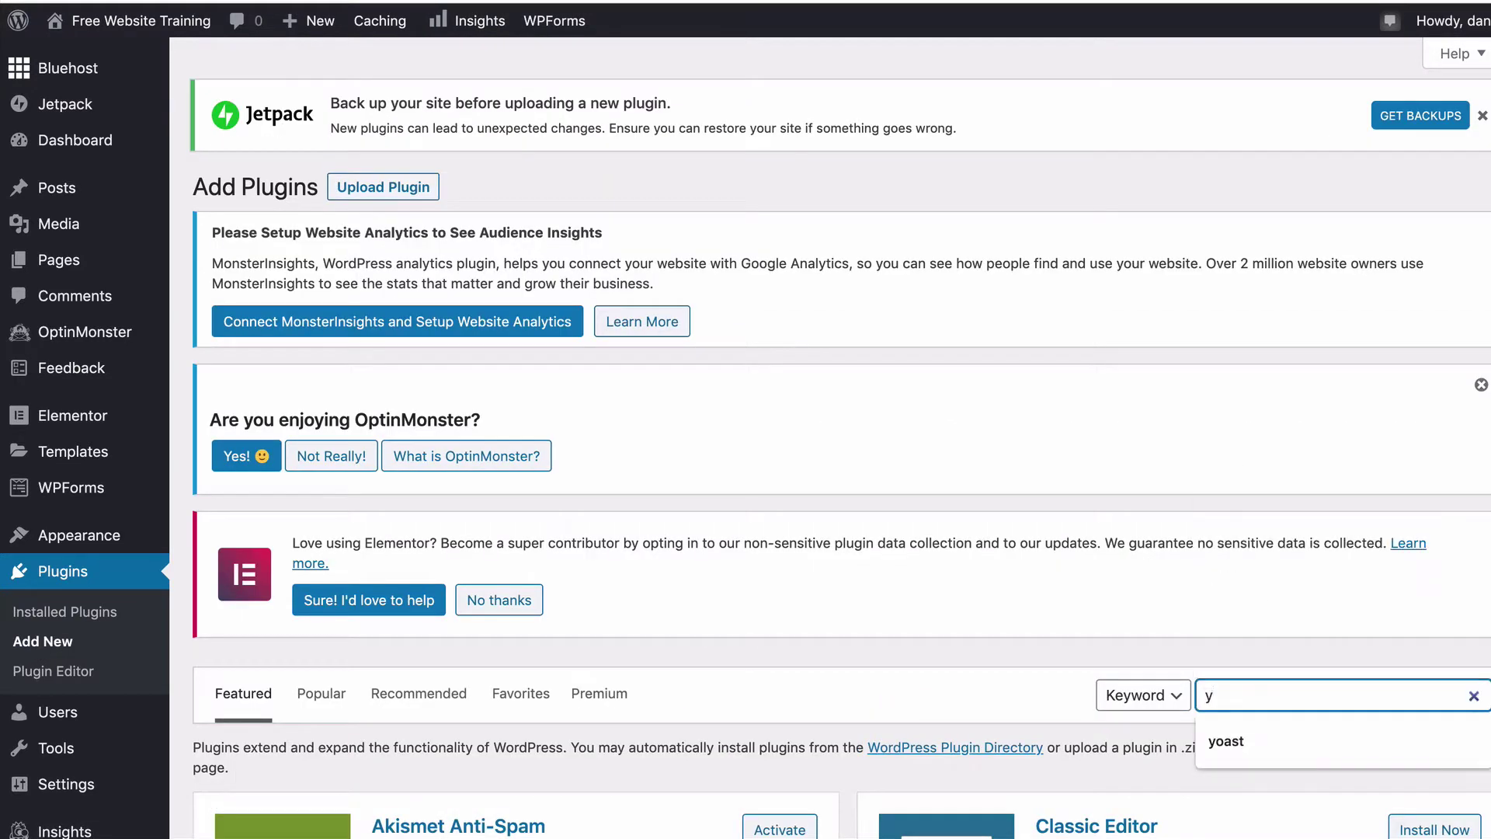
type("oas")
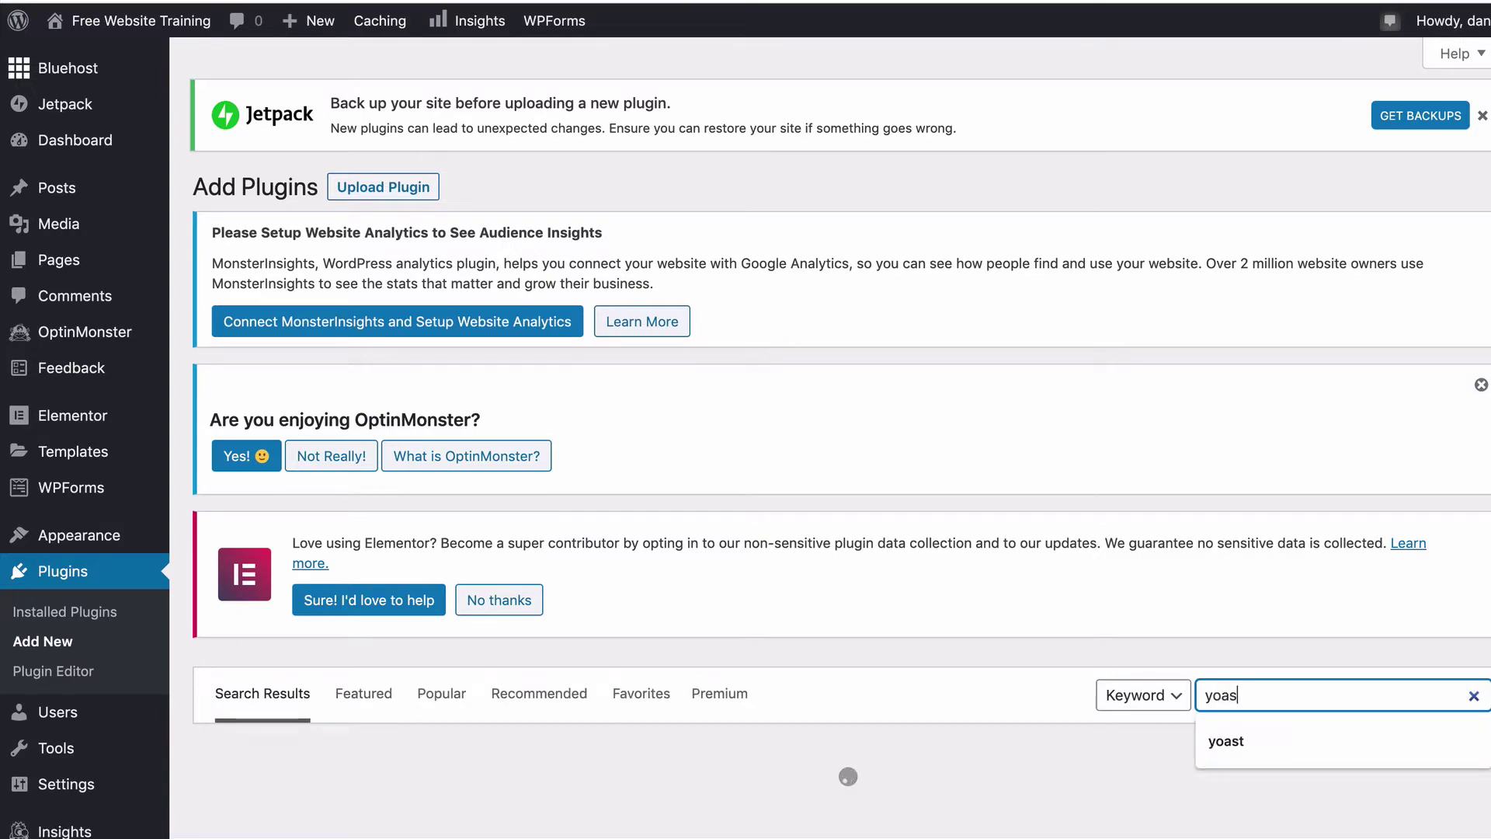
type("t")
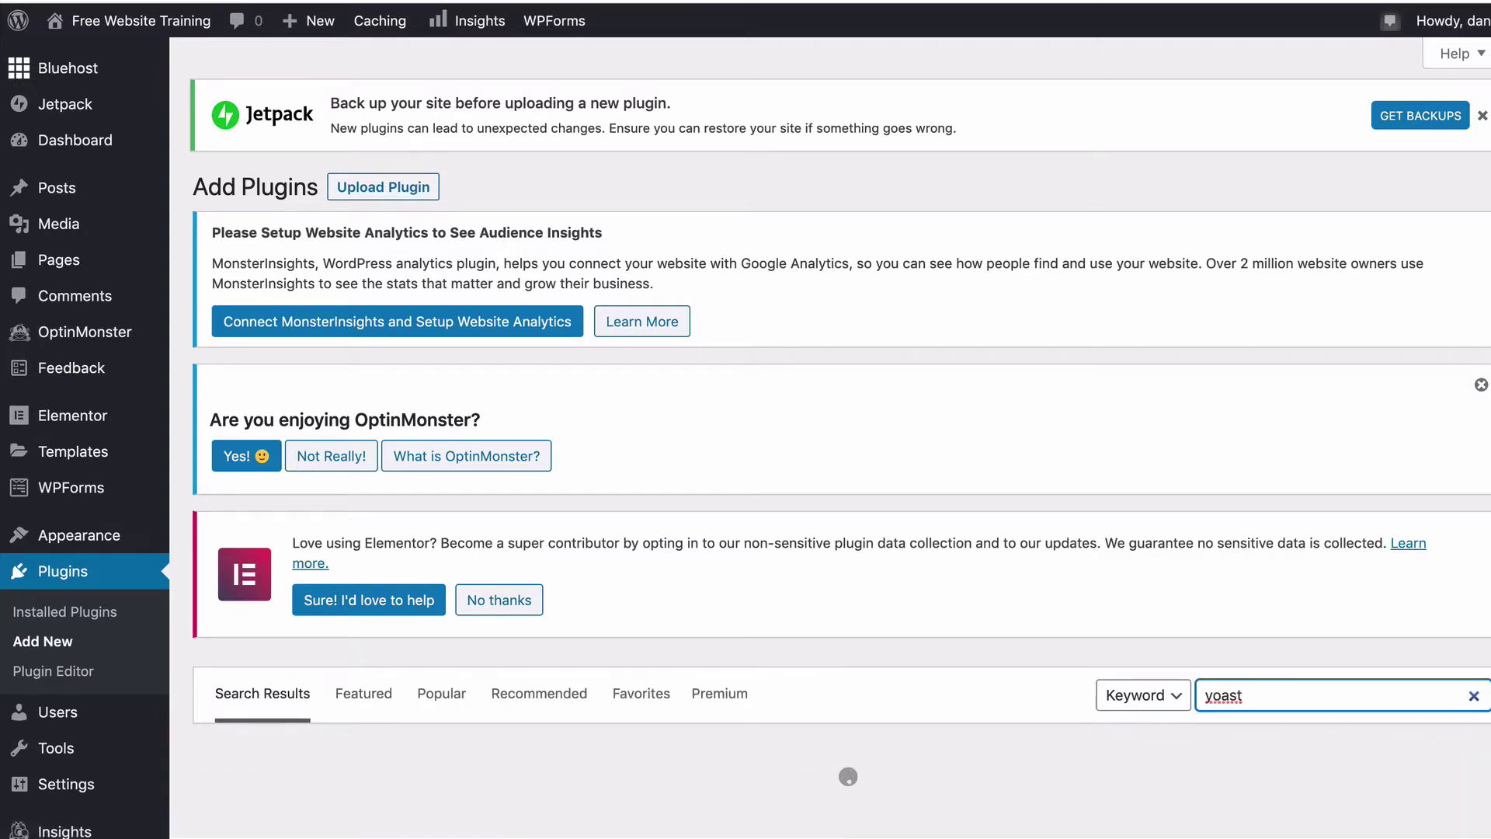
Install and activate the Yoast SEO plugin from the search results, and find its entry among the installed plugins
scroll(840, 435, "down", 1)
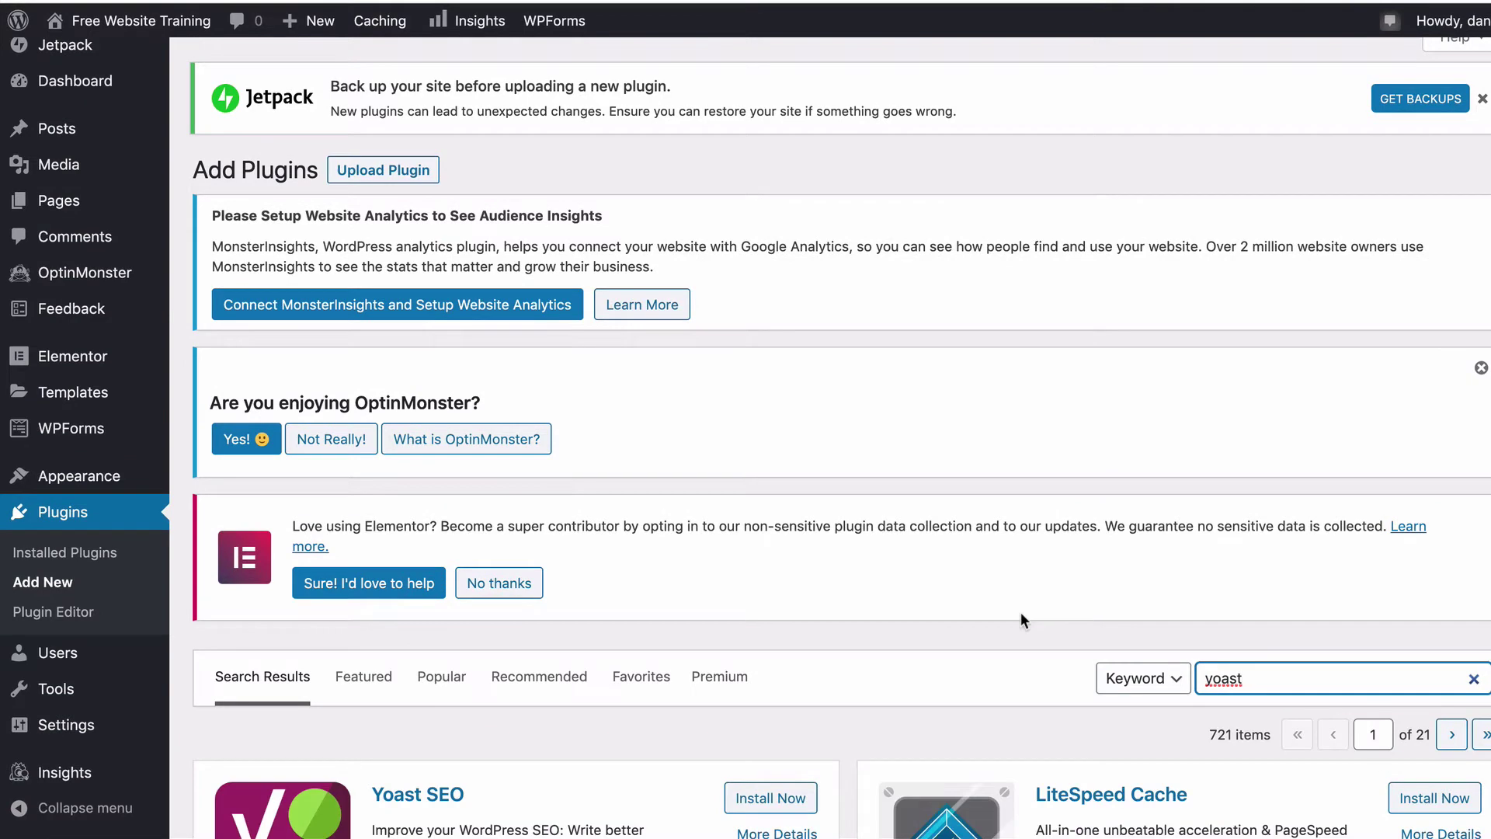
scroll(1021, 612, "down", 5)
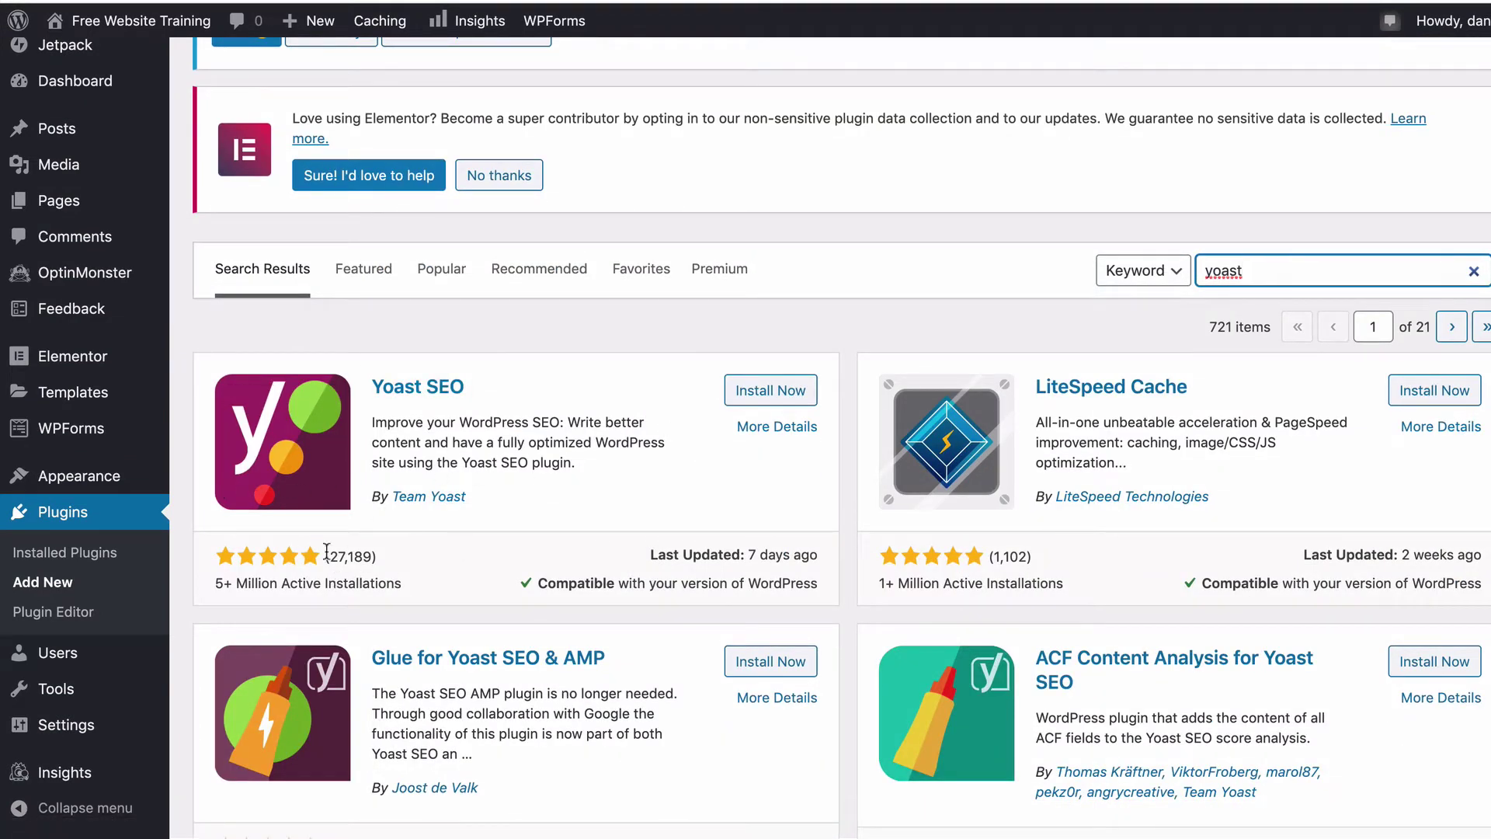
left_click(771, 392)
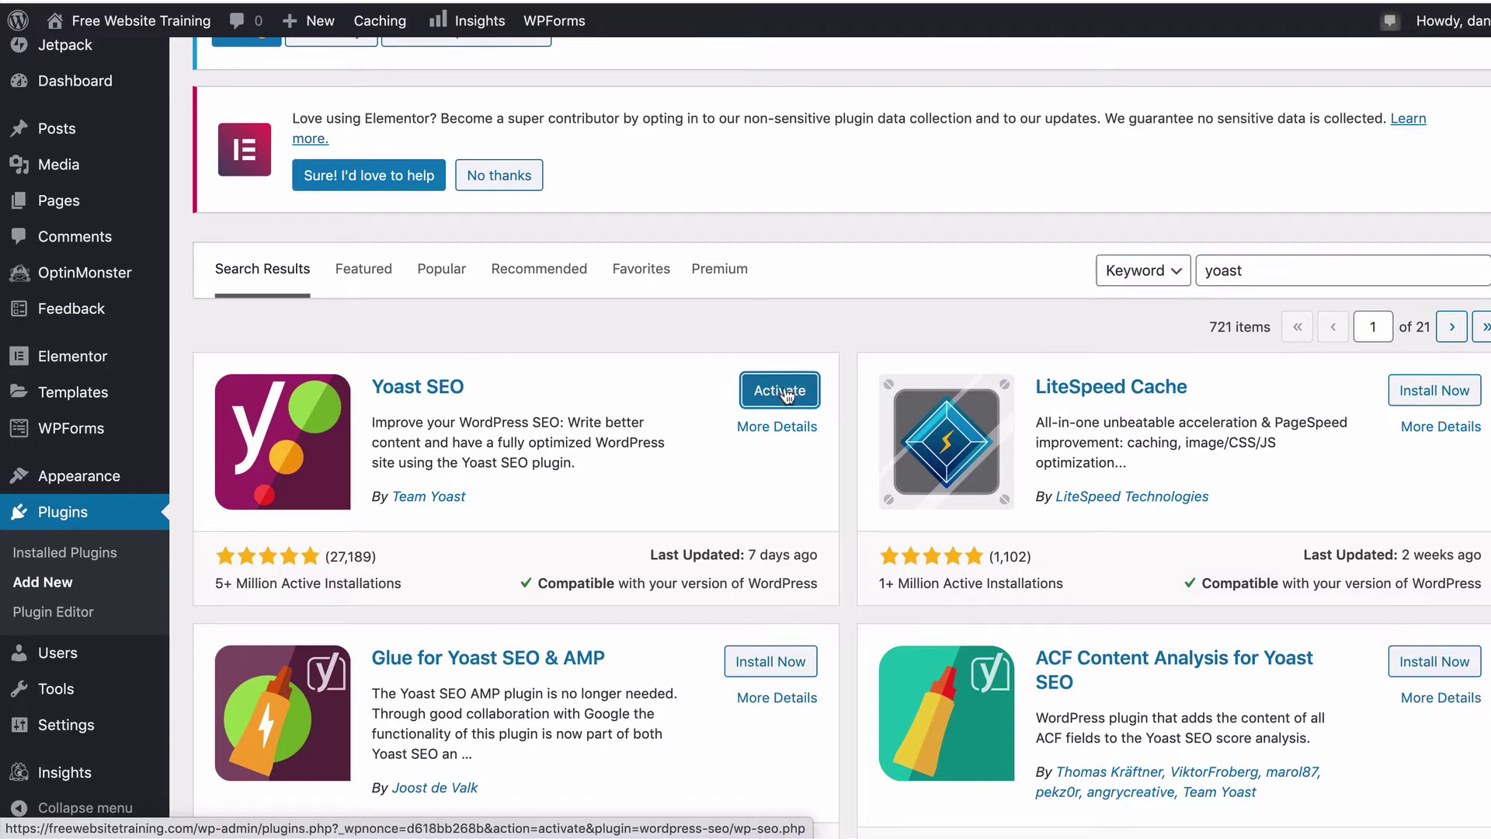
left_click(786, 394)
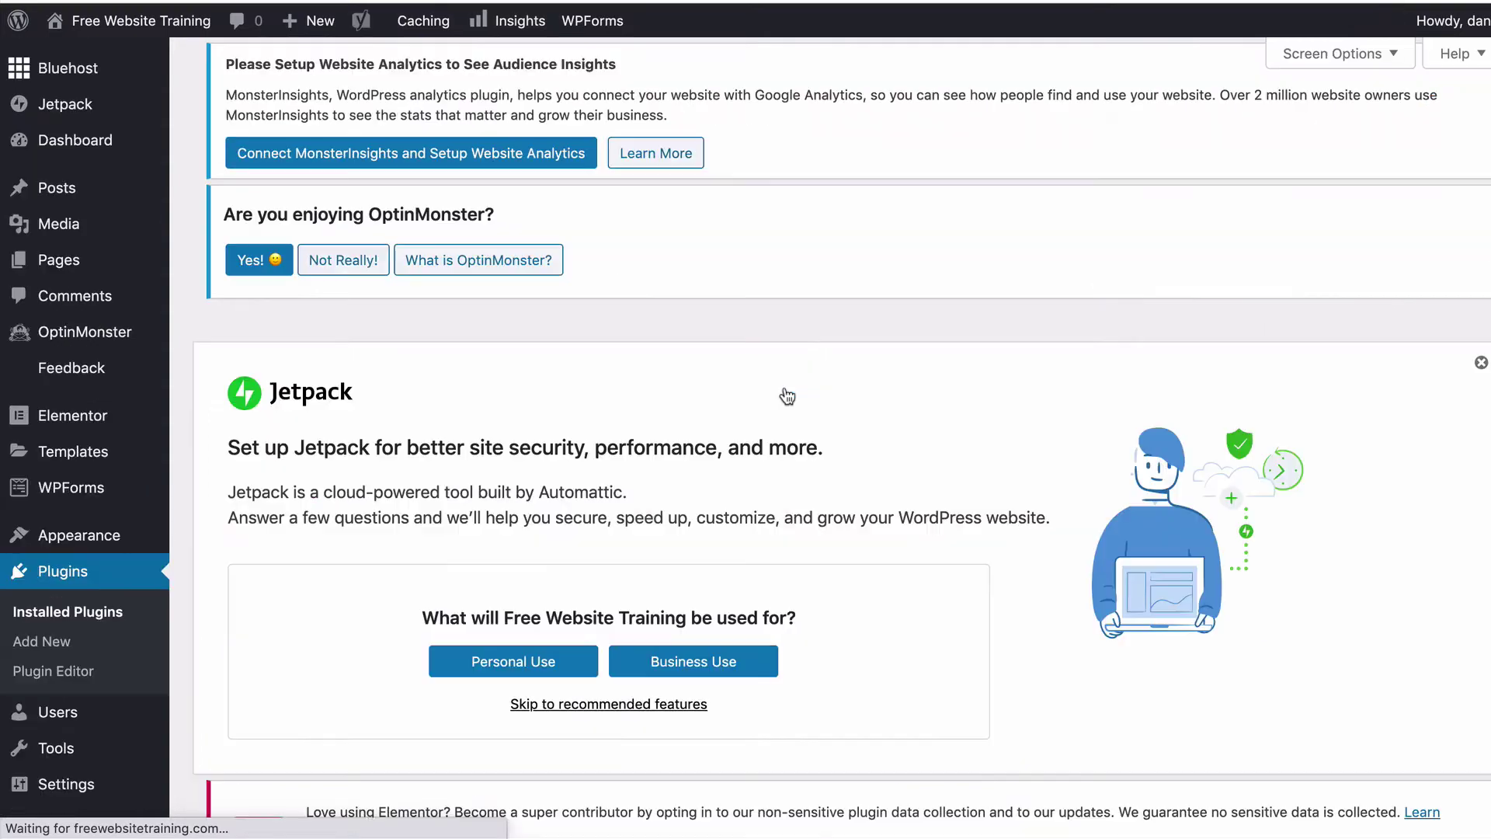
scroll(786, 395, "down", 5)
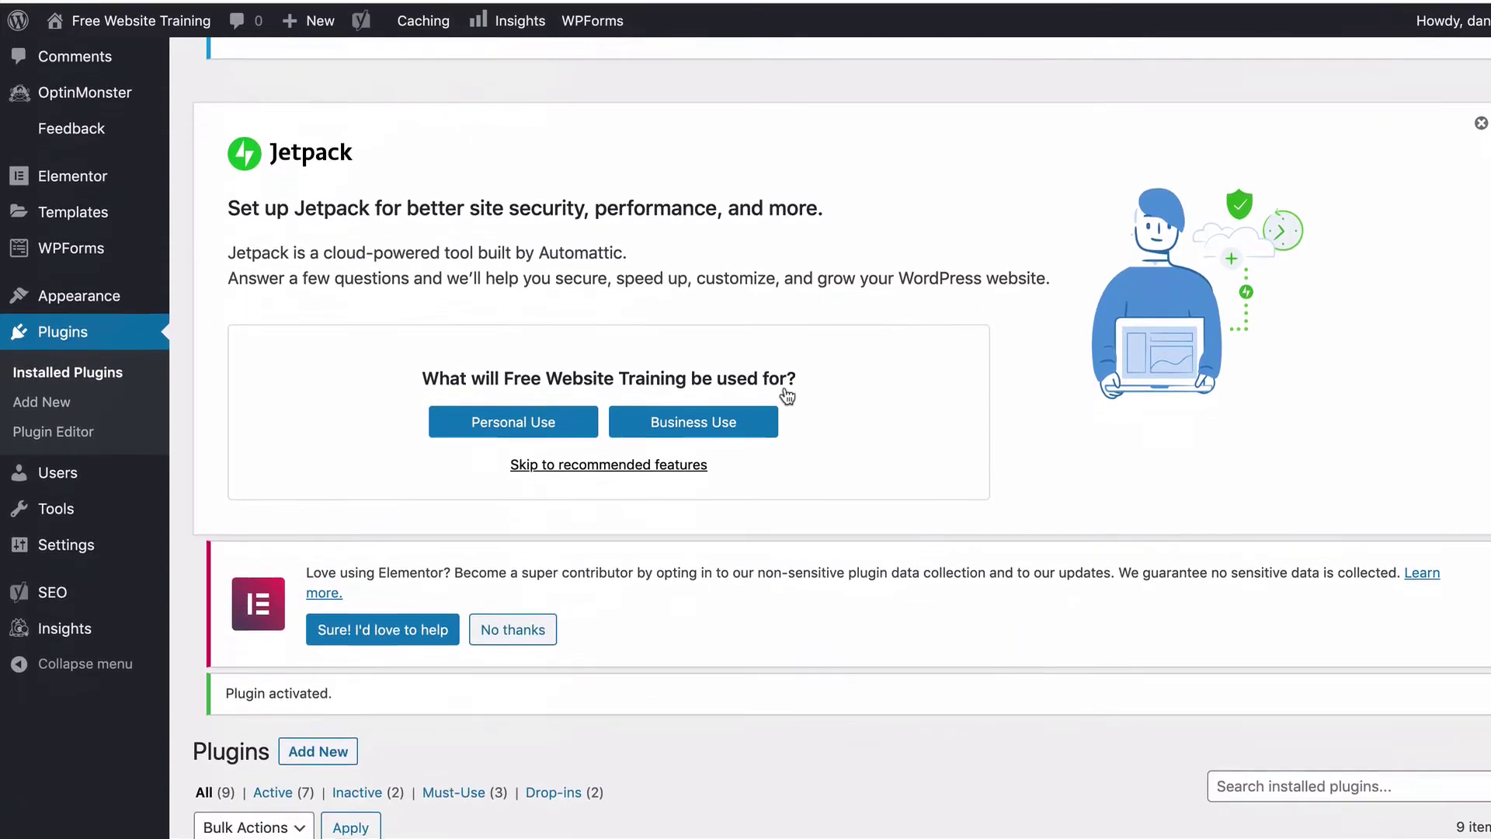
scroll(786, 396, "down", 12)
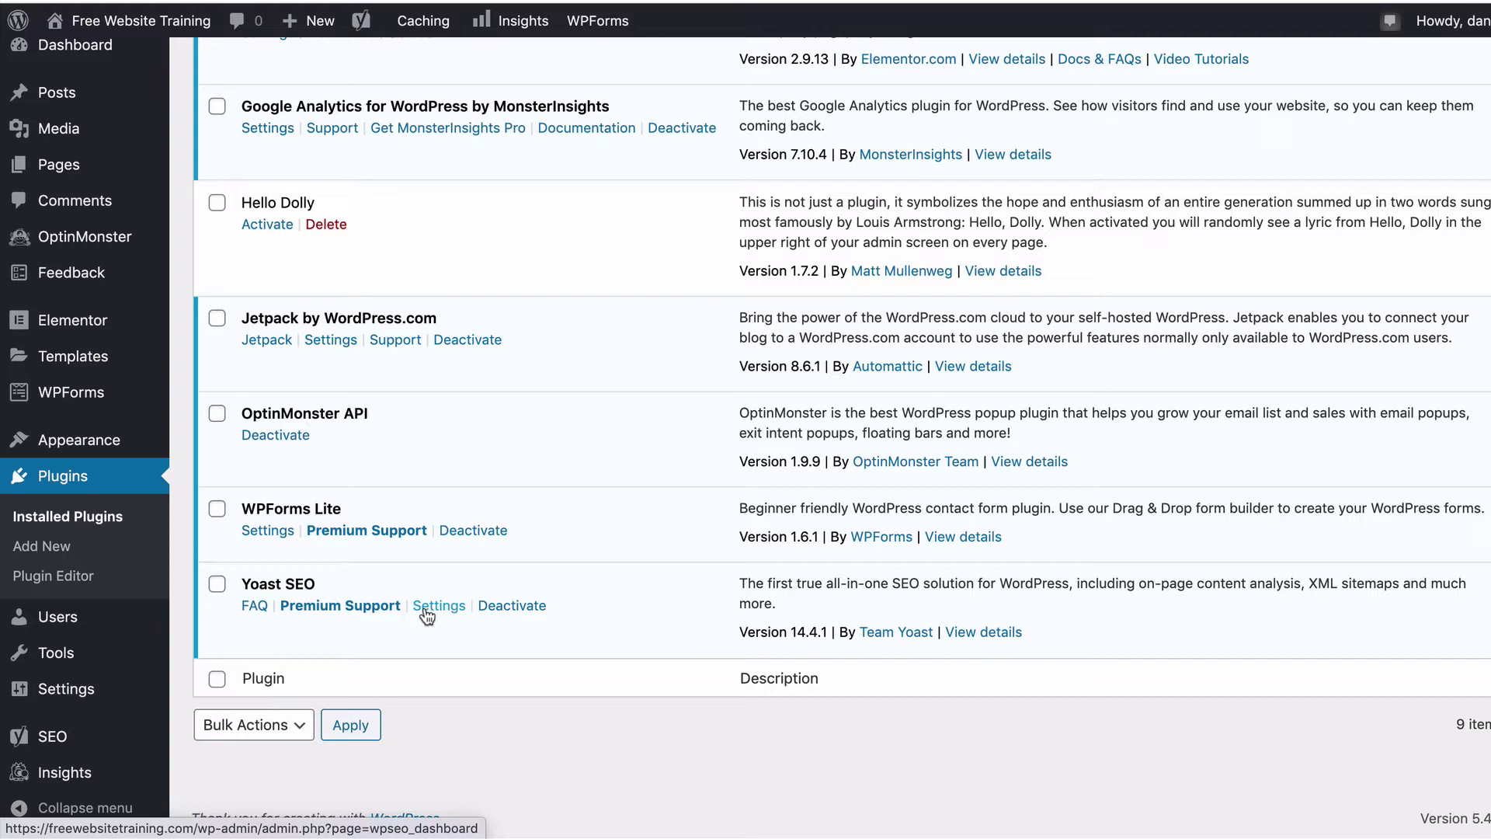
Create a new post titled "Increase Your Traffic With Great Content"
scroll(425, 615, "up", 5)
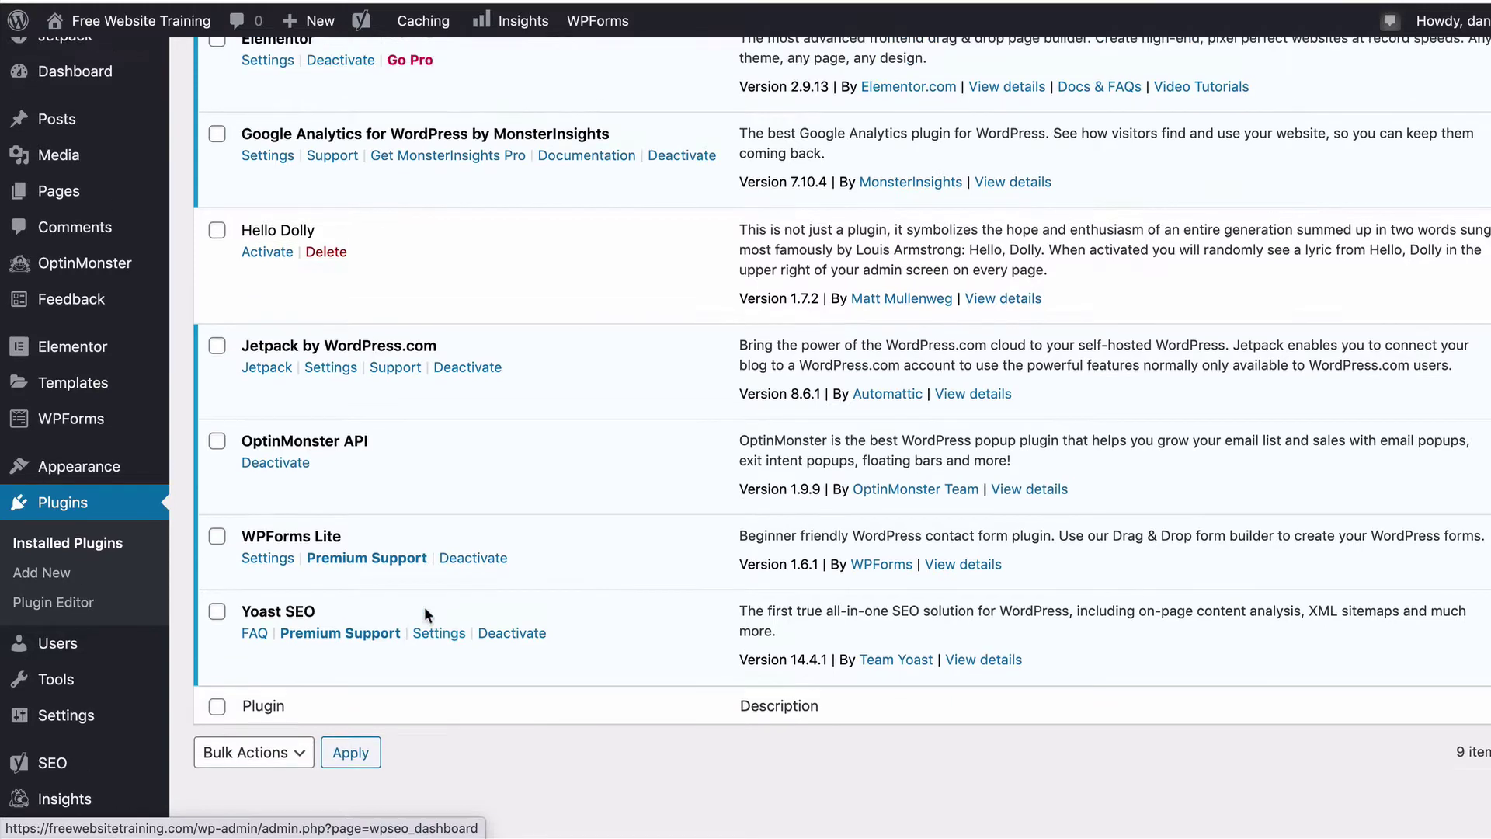
scroll(181, 588, "up", 8)
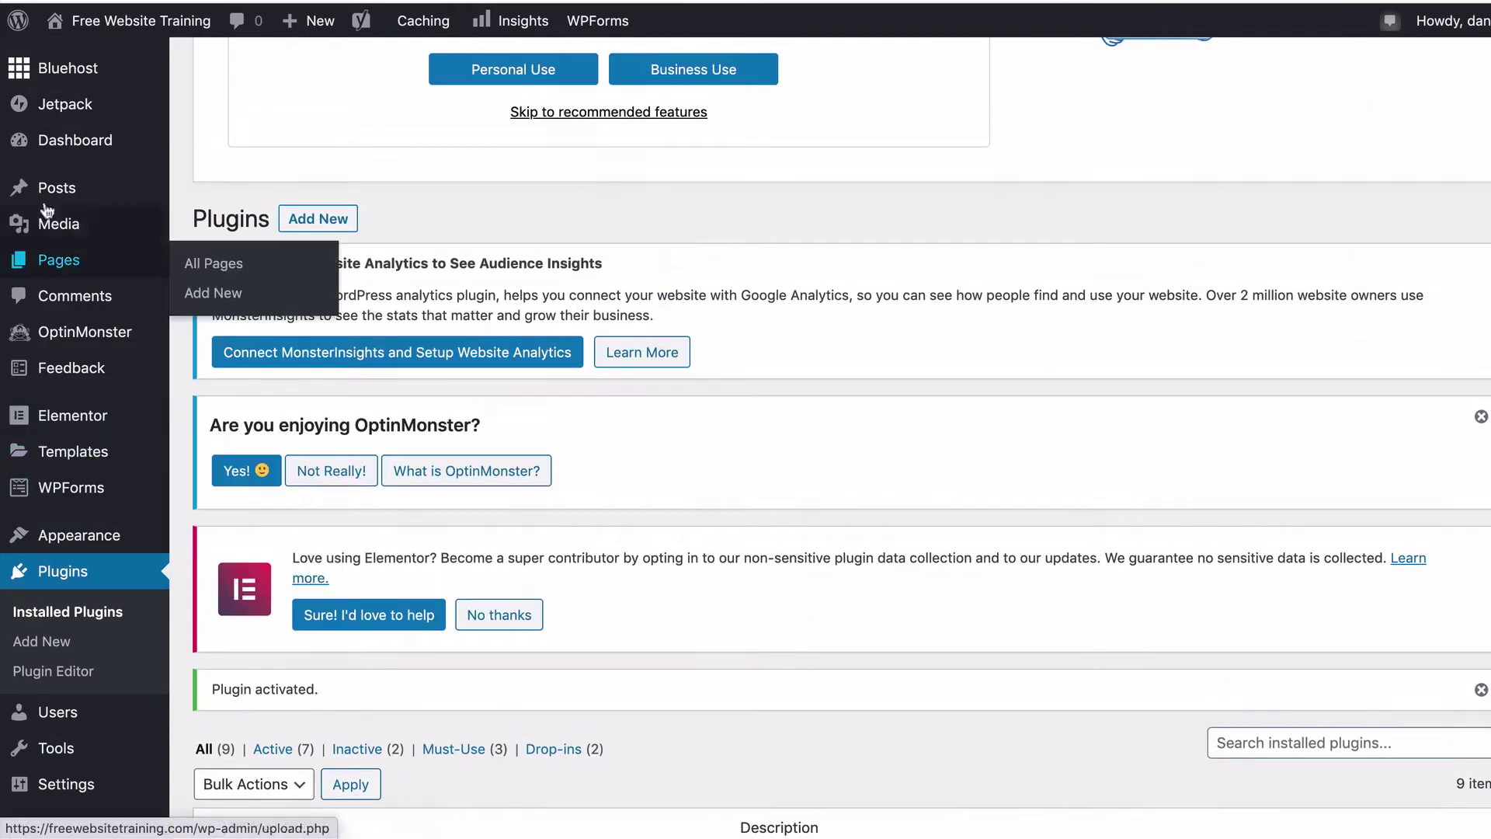
mouse_move(54, 189)
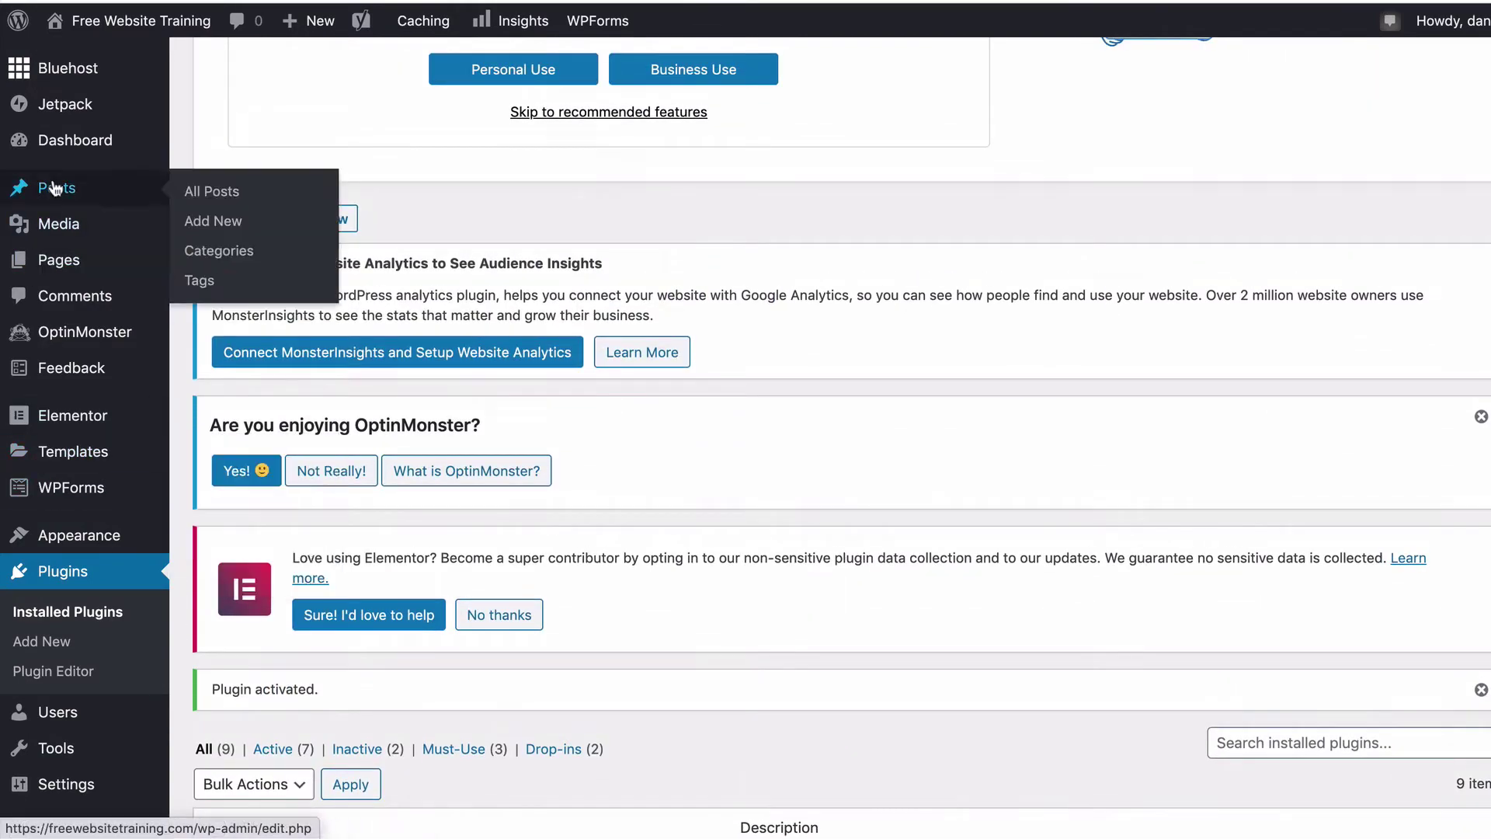
left_click(229, 225)
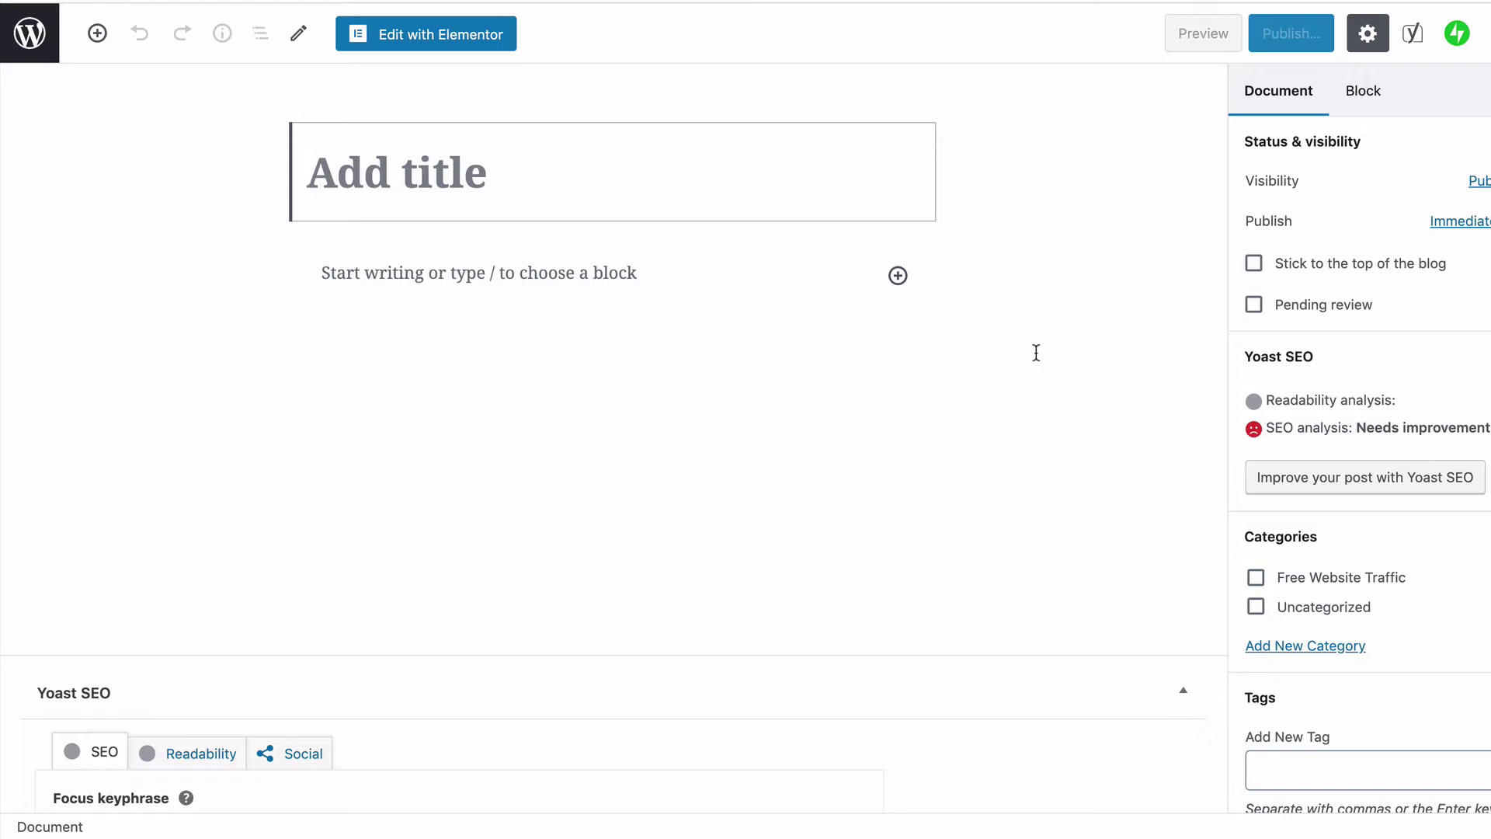
mouse_move(89, 834)
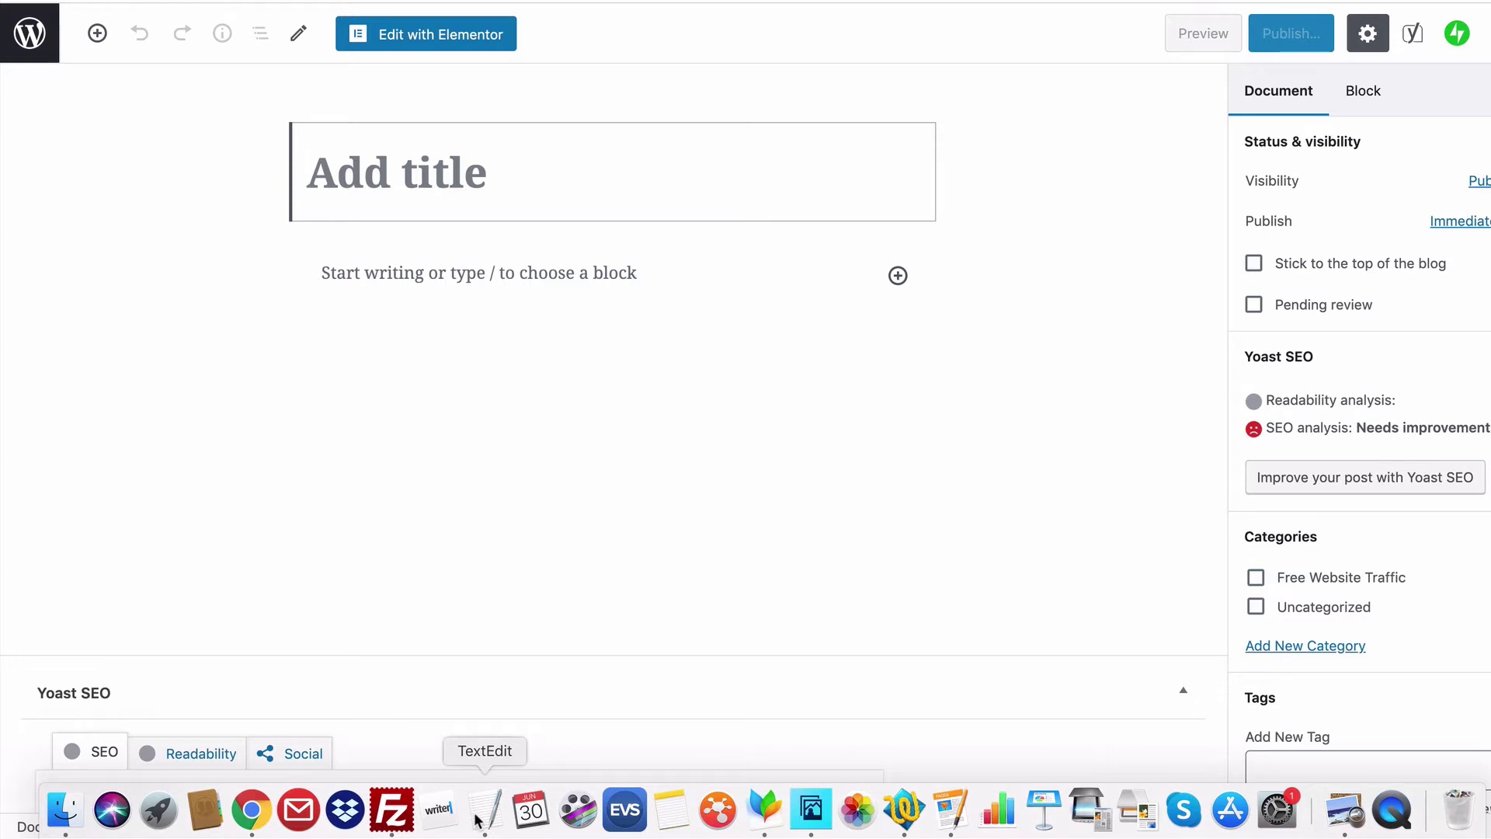
type("Increase Your Traffic With Great Content")
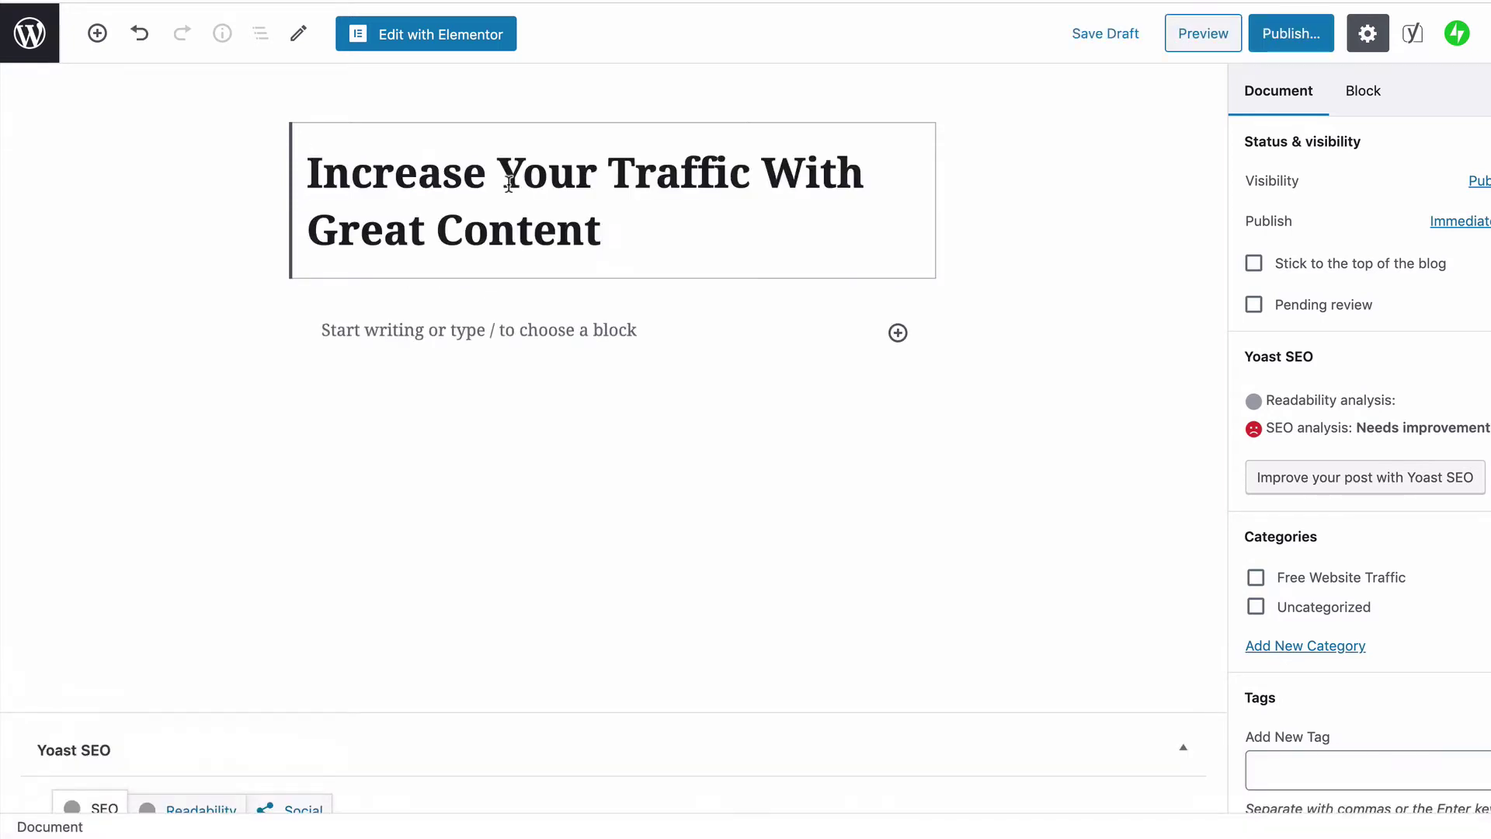
Set the post's Yoast SEO focus keyphrase to "Increase Your Traffic With Great Content"
scroll(741, 311, "down", 3)
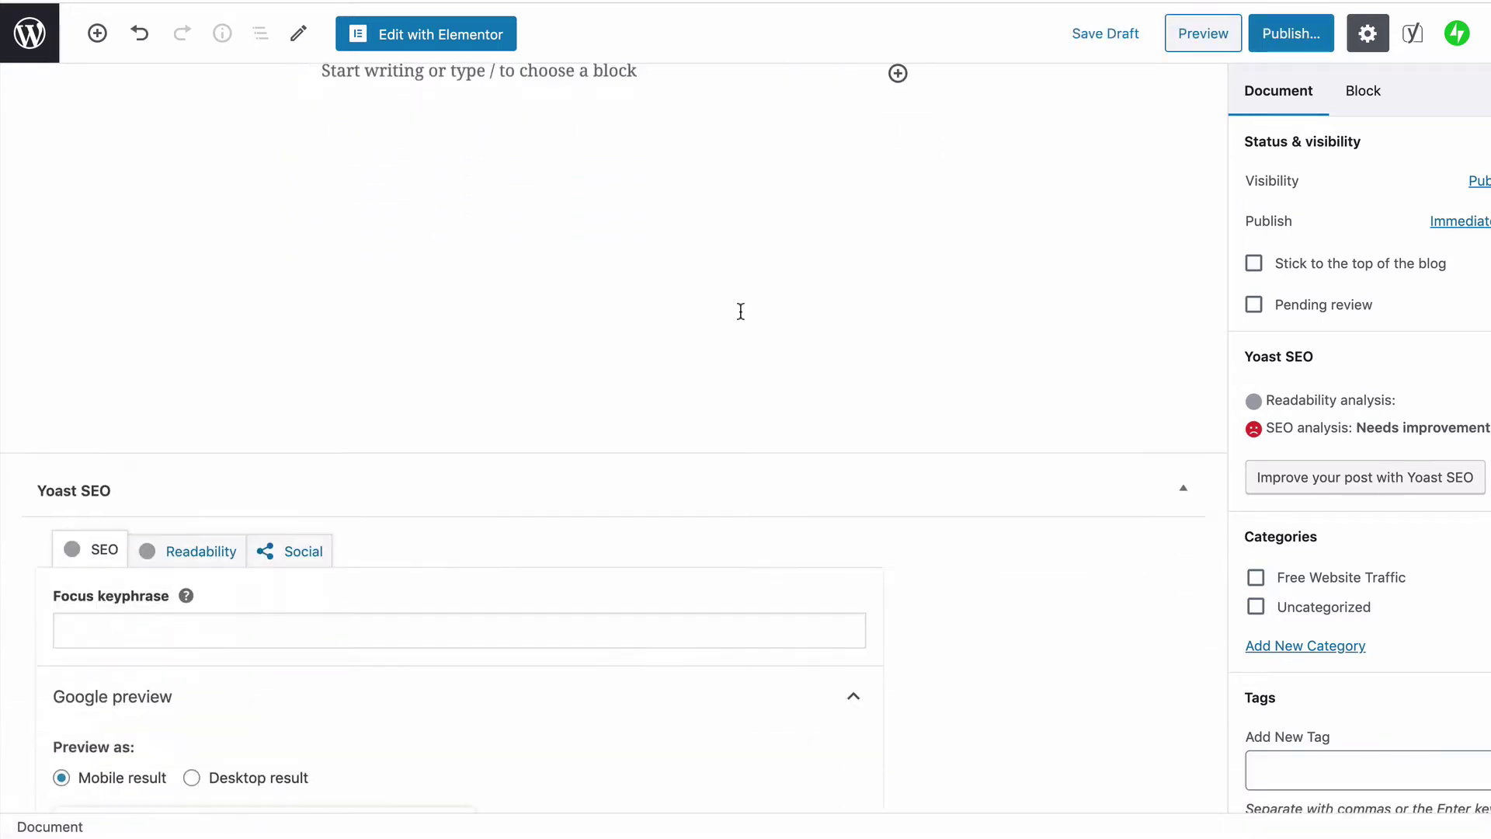
scroll(741, 312, "down", 3)
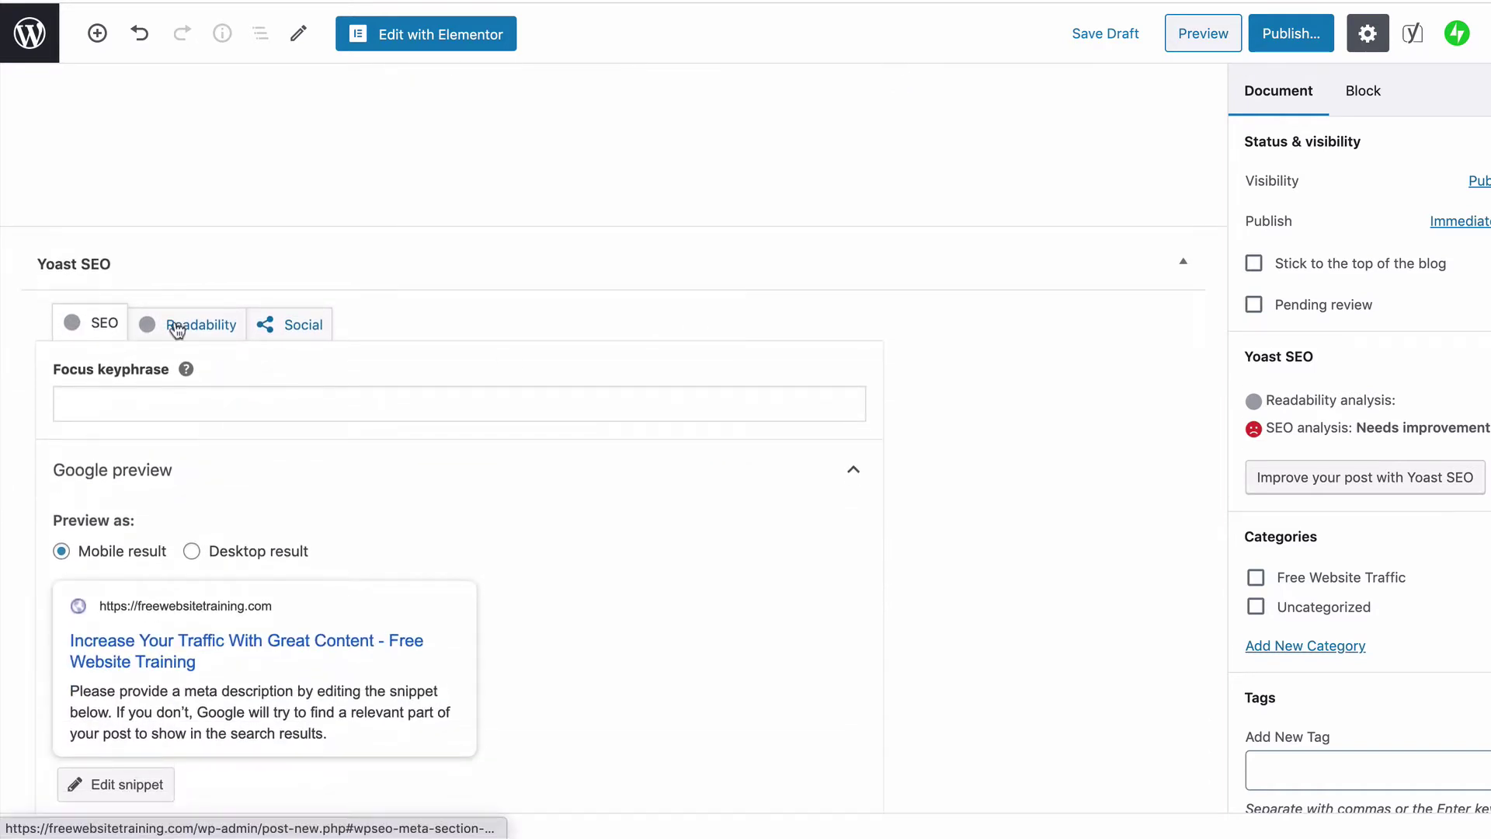
left_click(98, 396)
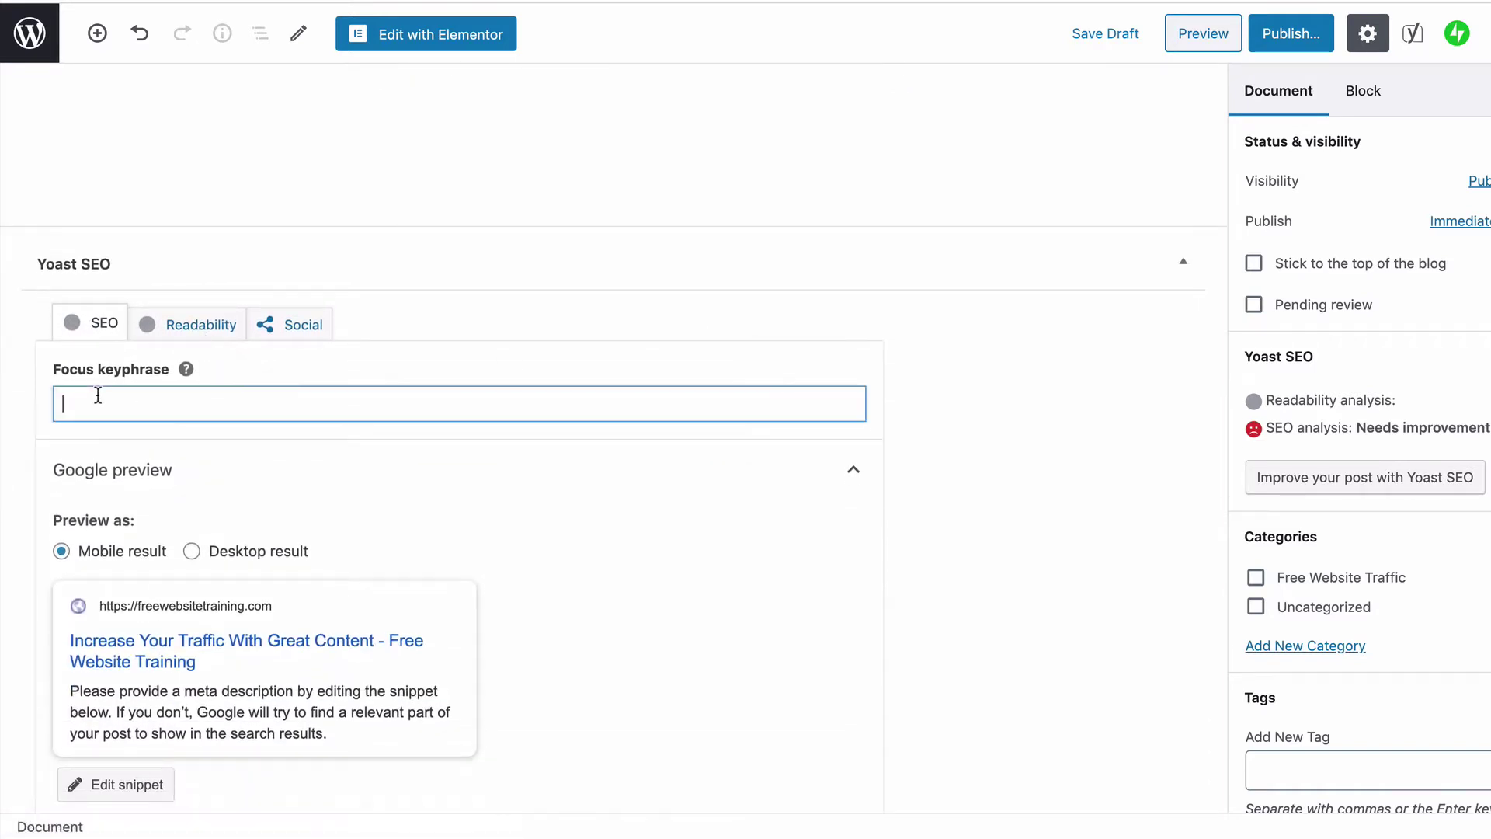
type("Increase Your Traffic With Great Content")
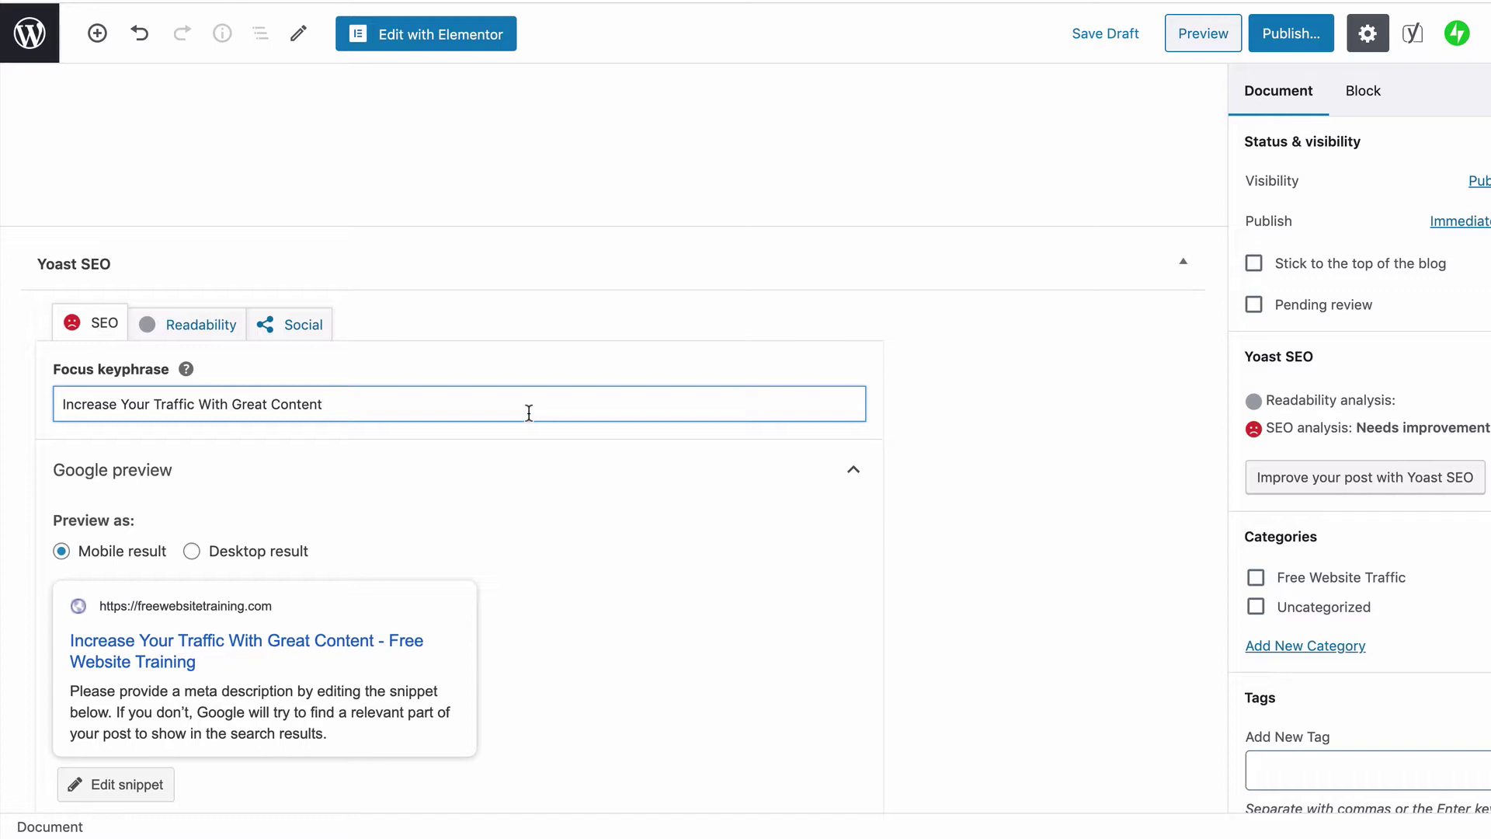
Set the snippet's meta description to "Increase Your Traffic With Great Content - A great start to creating great SEO is providing great content for the search engines."
scroll(529, 412, "down", 5)
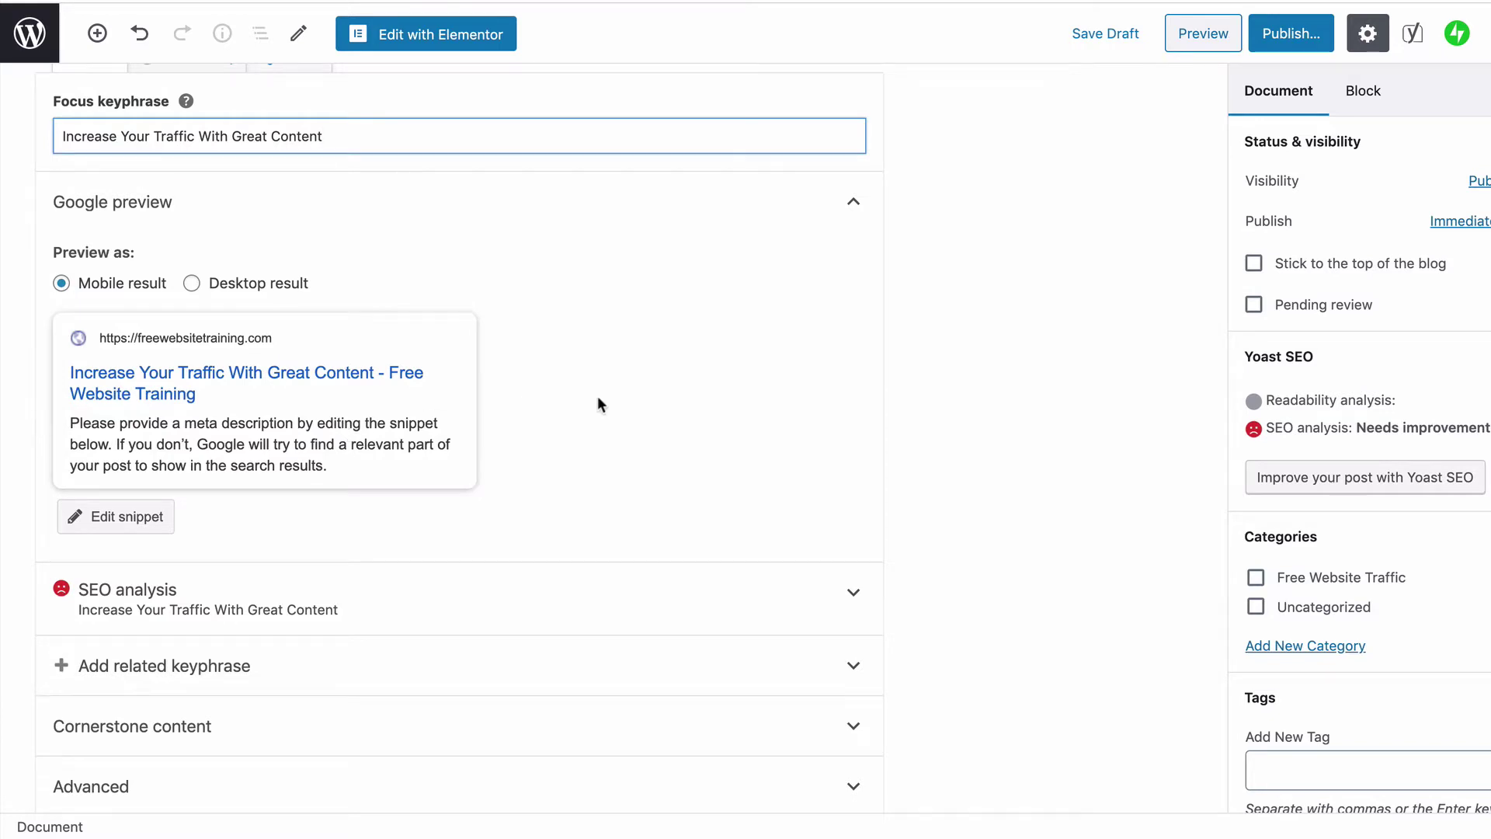
scroll(610, 404, "down", 1)
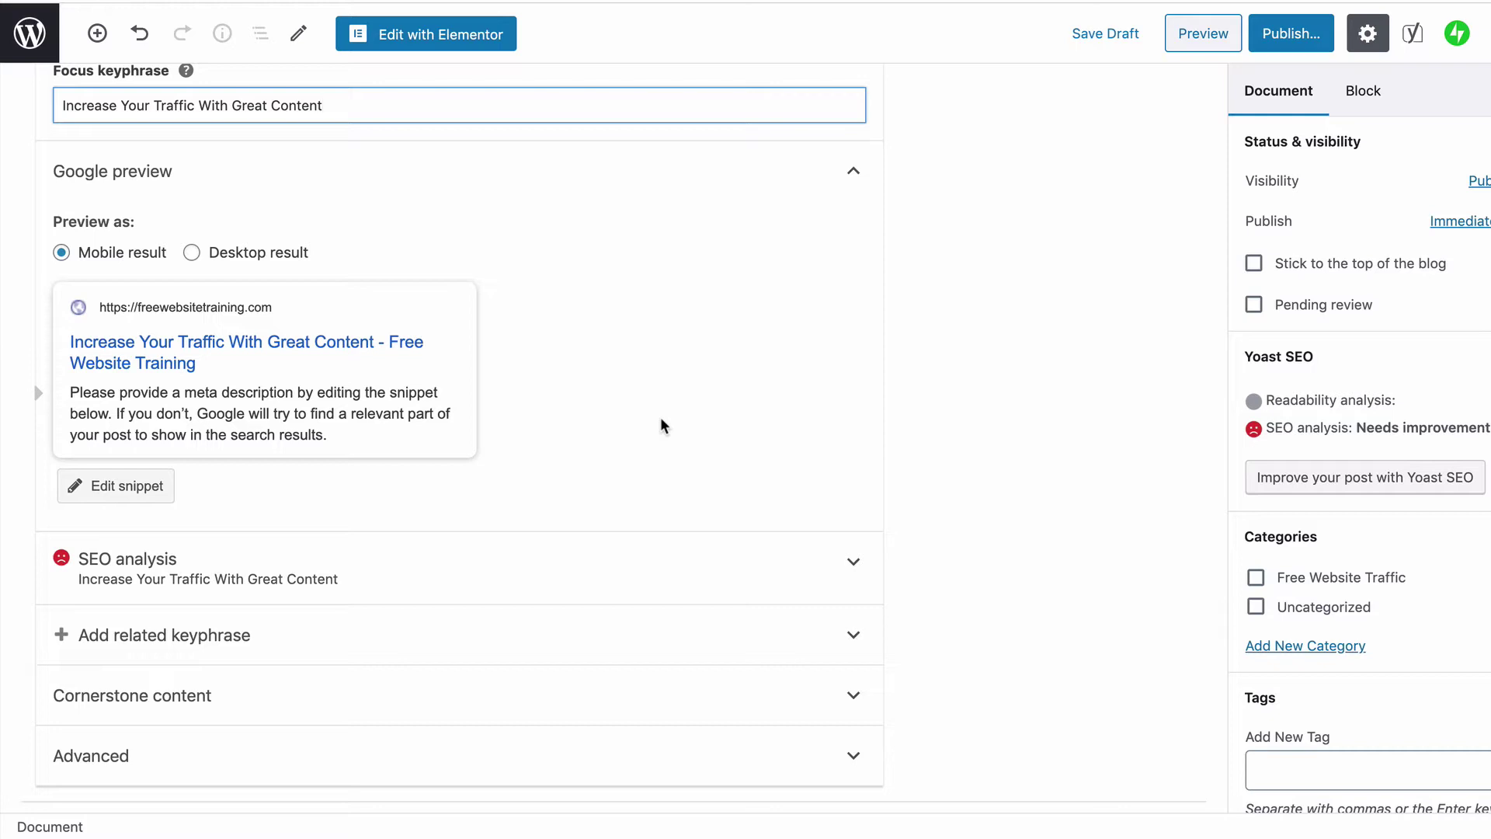
left_click(116, 490)
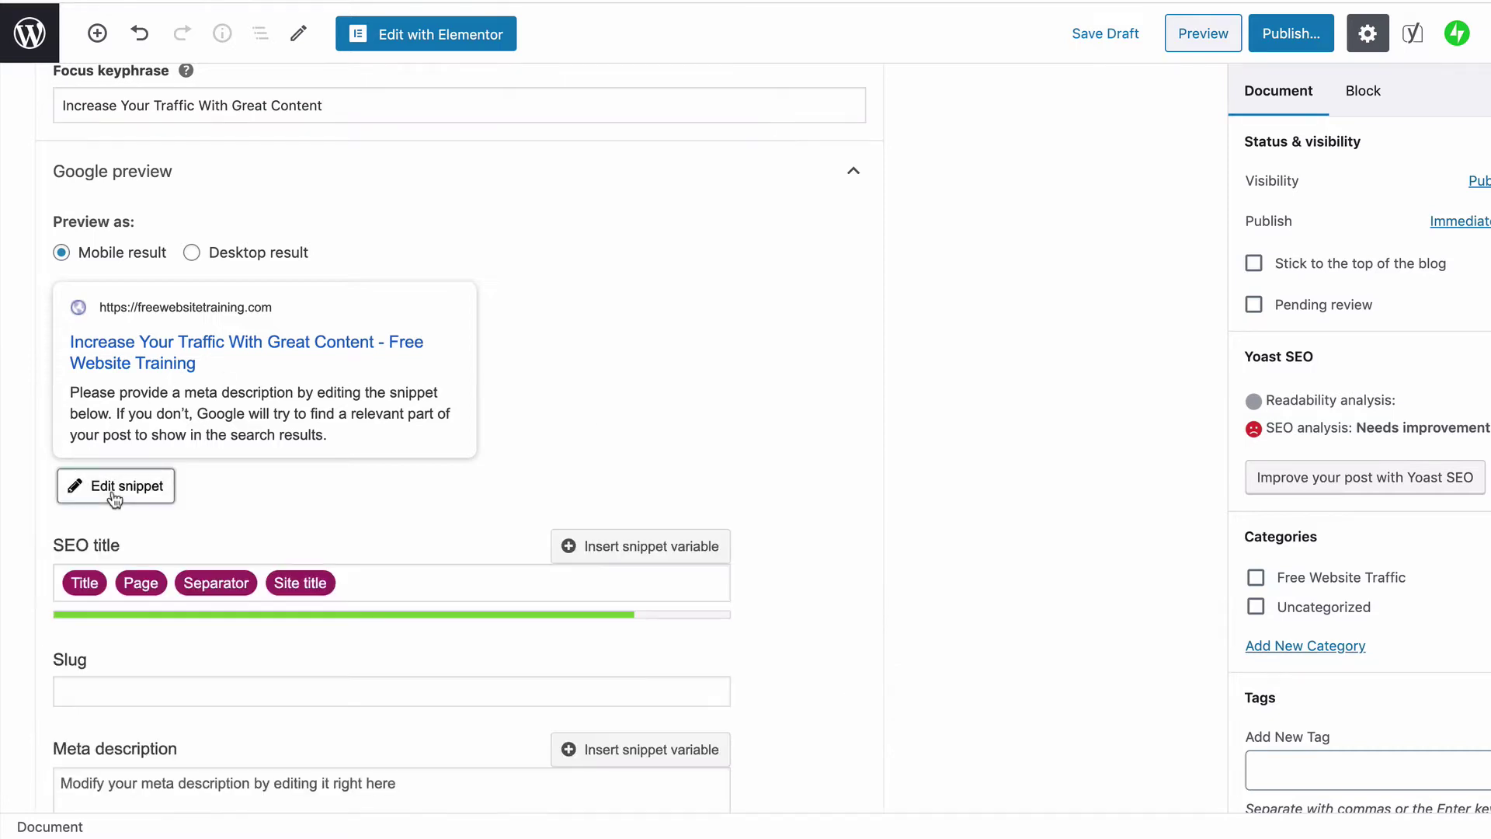
scroll(450, 567, "down", 3)
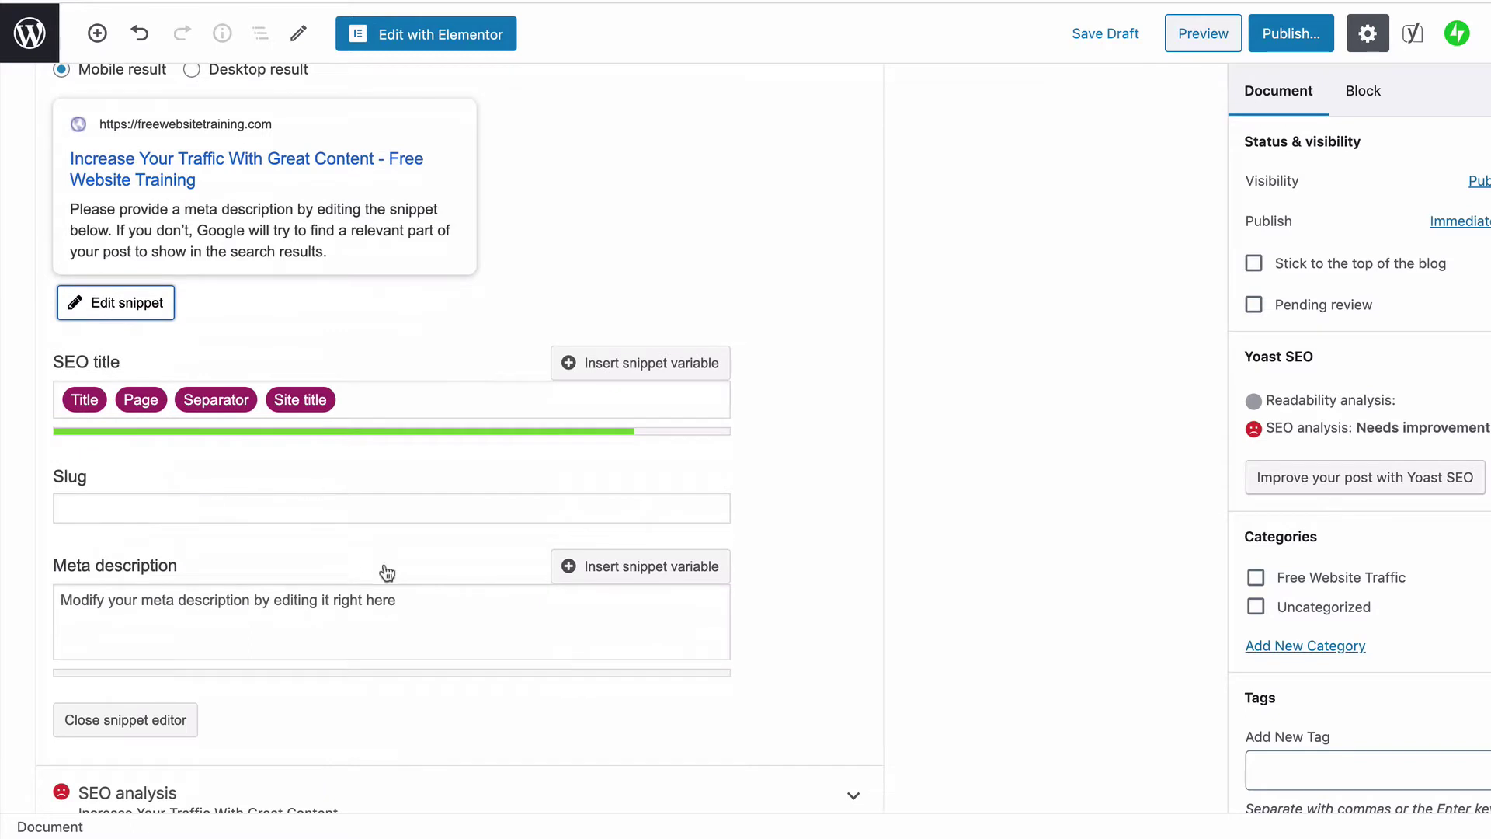
left_click(433, 602)
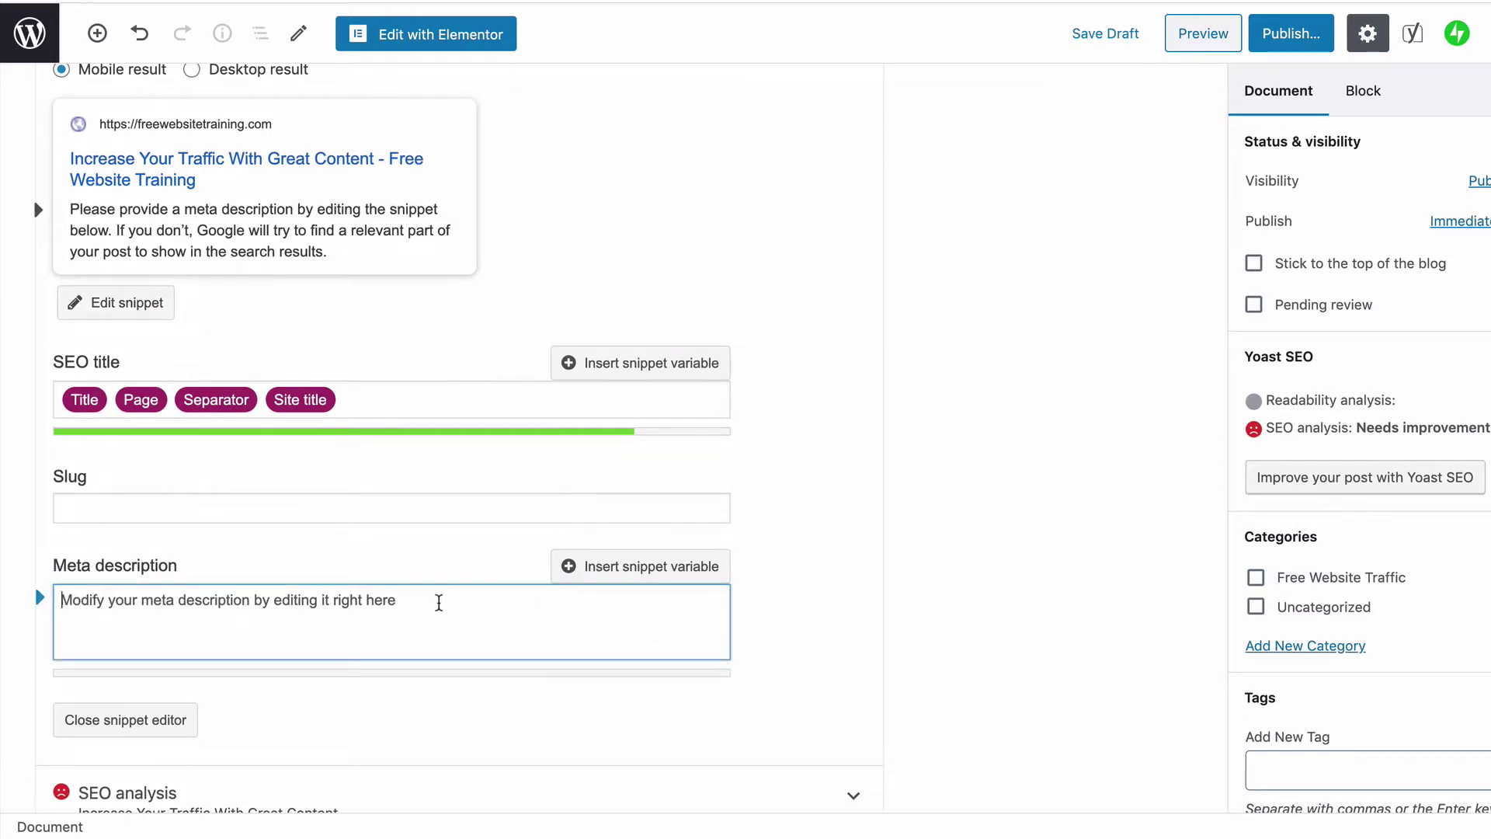
type("Increase Your Traffic With Great Content")
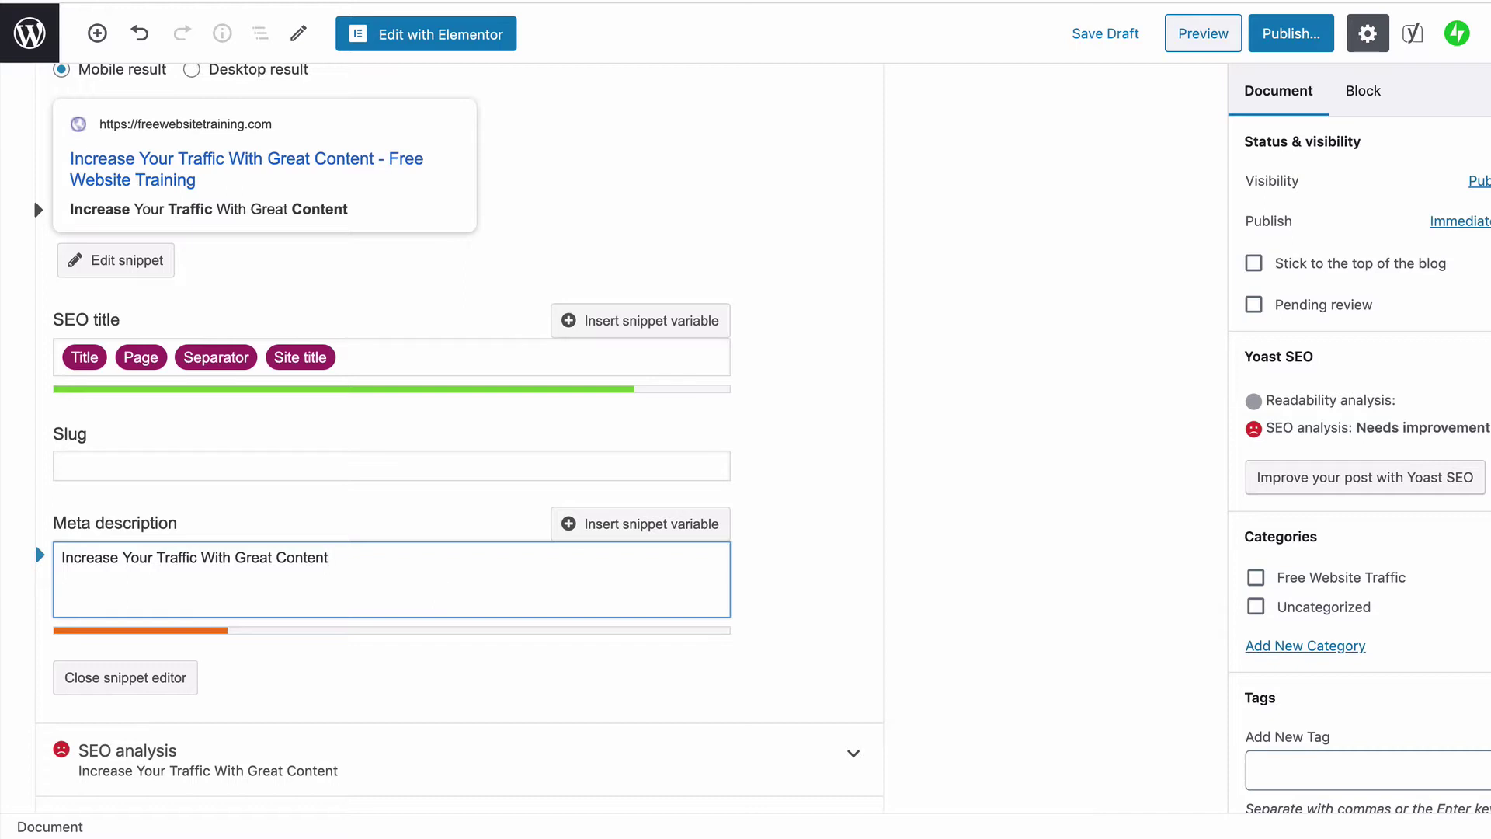
type("-")
type("A great start to creating great SEO is providing great content for the search engines.")
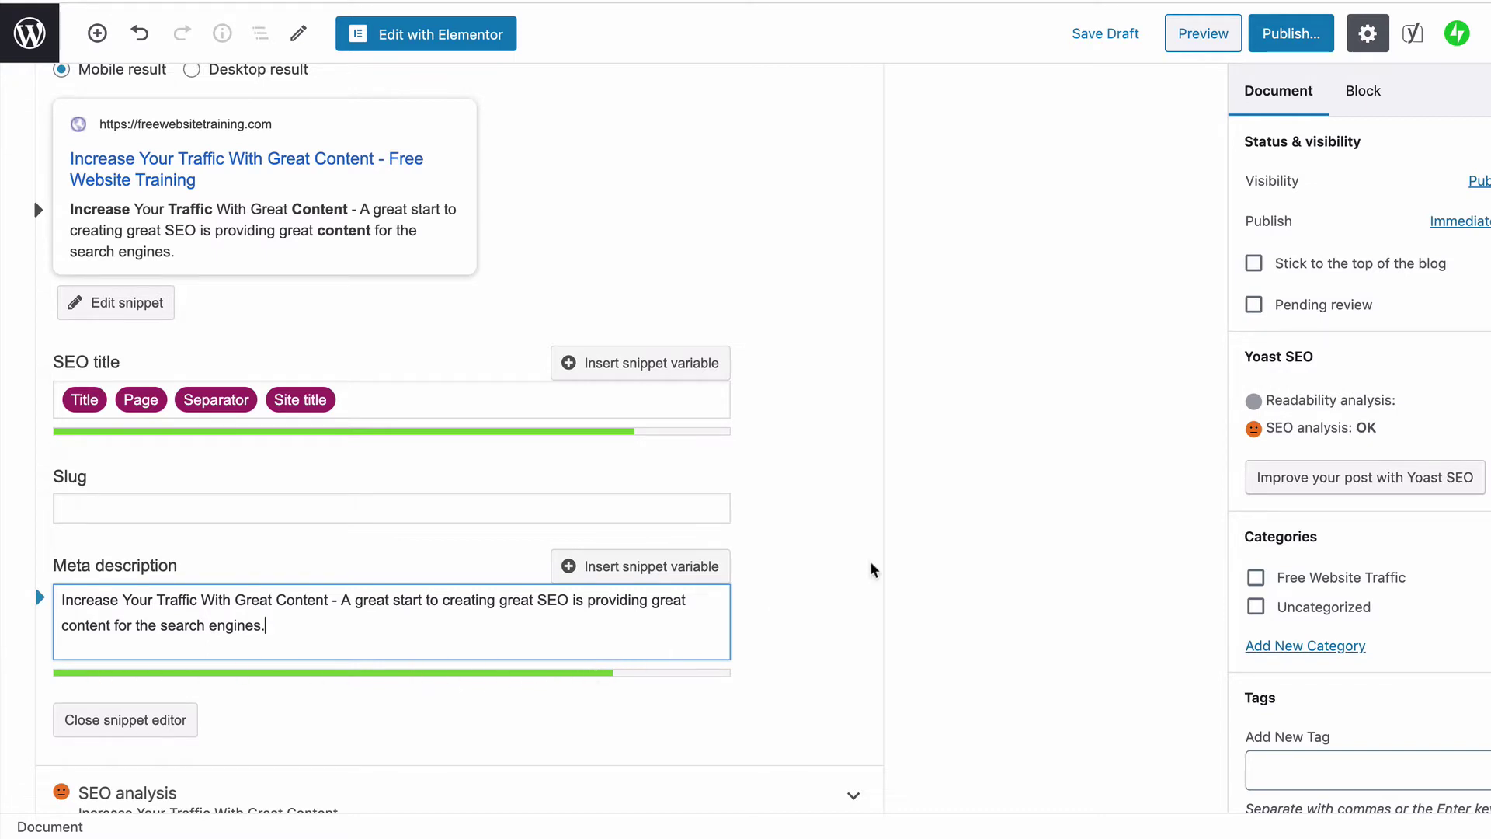
scroll(870, 569, "down", 3)
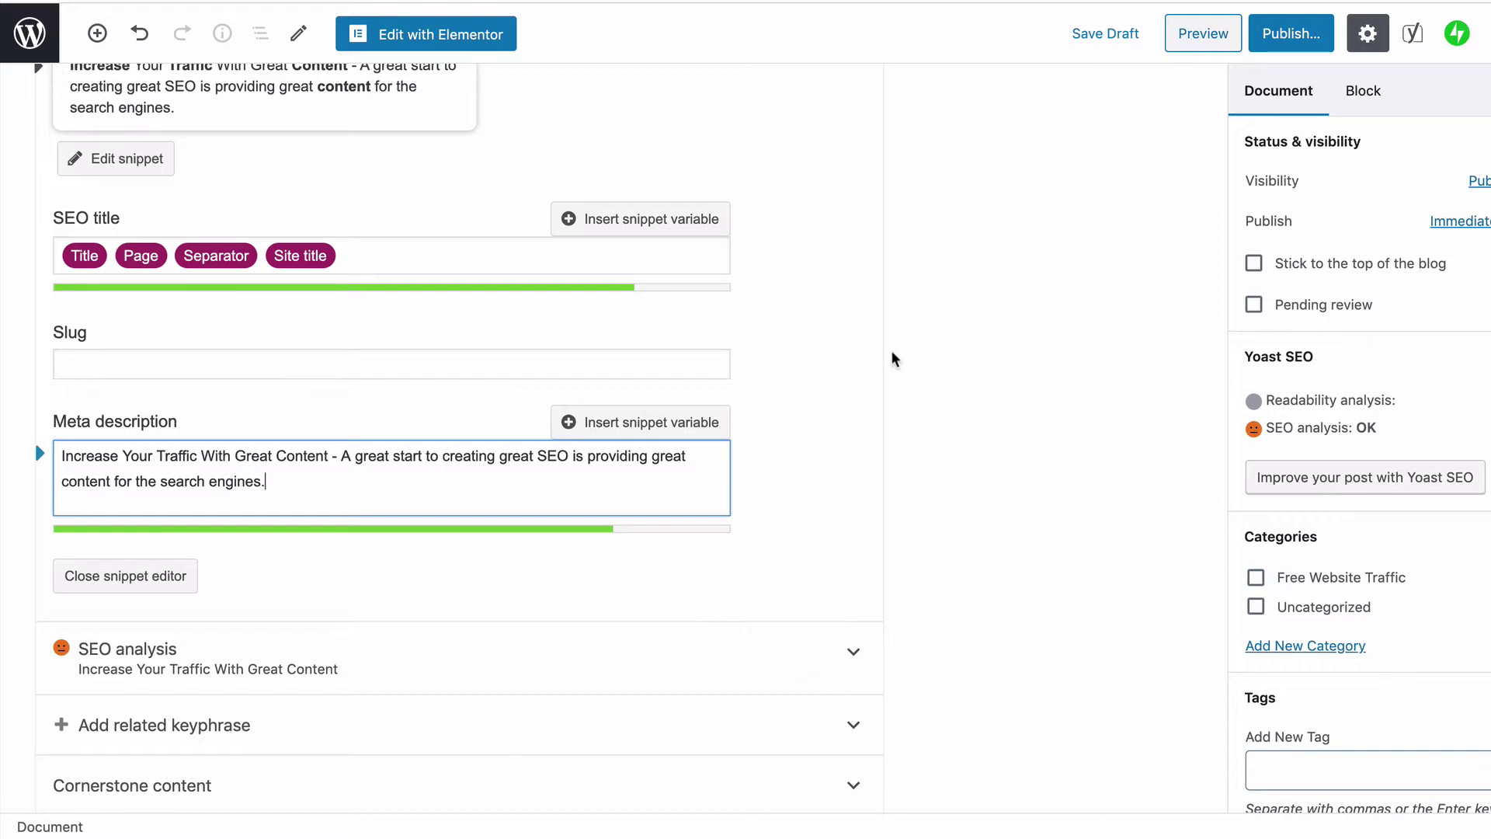
scroll(1001, 344, "down", 3)
scroll(1000, 345, "up", 4)
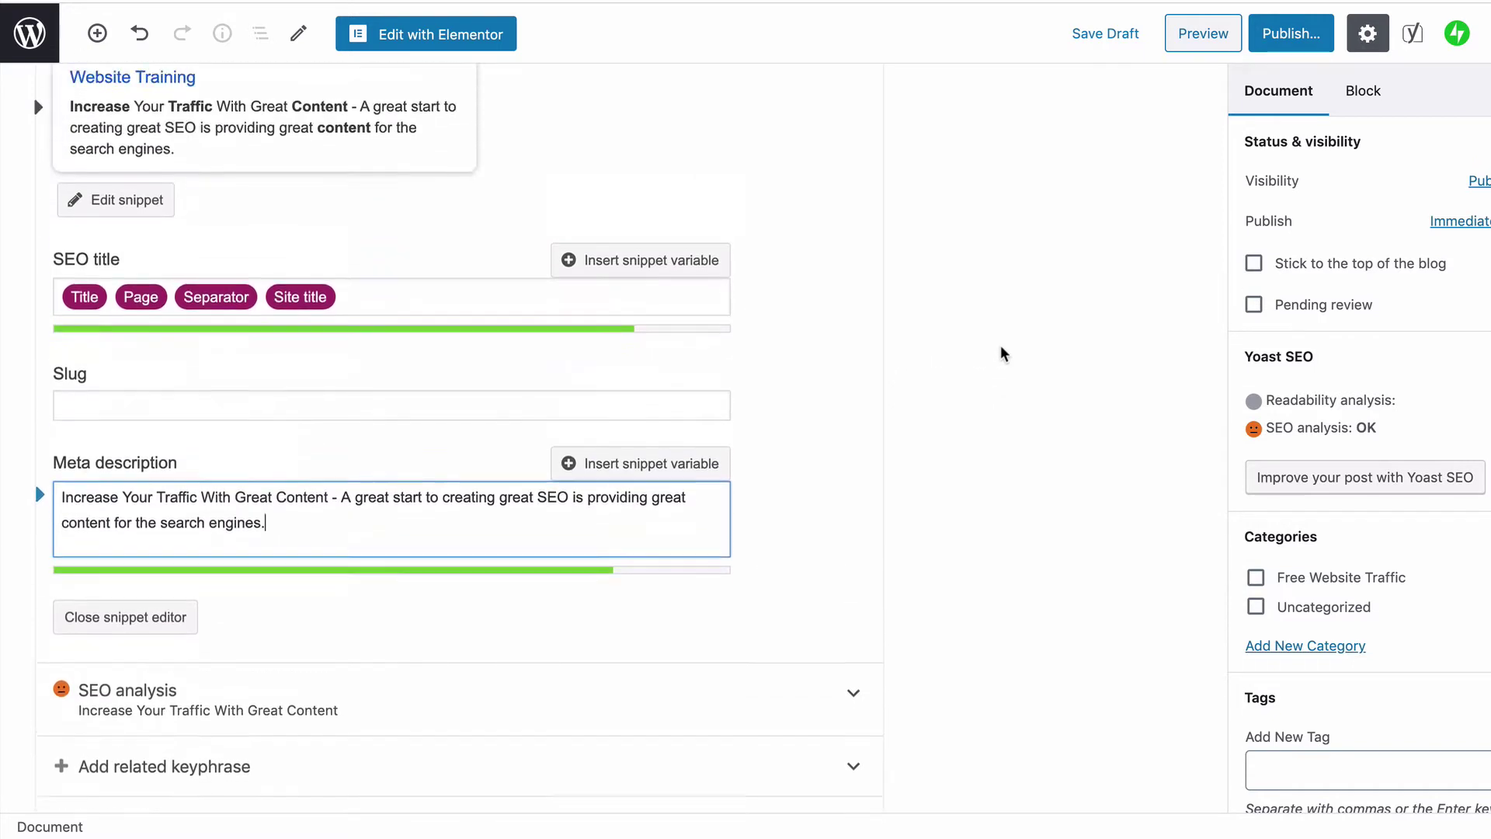
scroll(1000, 345, "up", 5)
scroll(1001, 346, "down", 3)
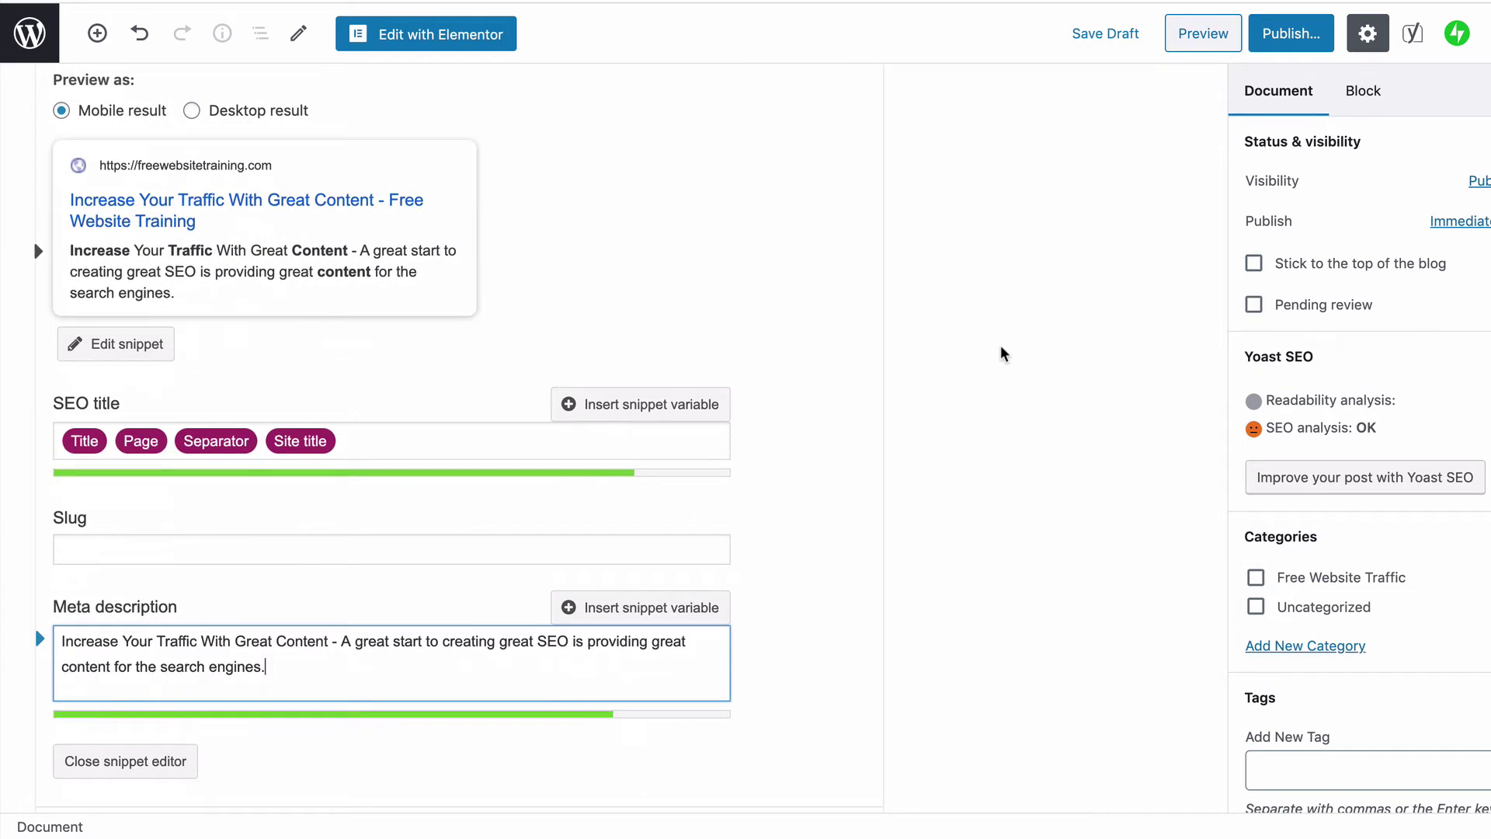
Look through the post's document settings down to the featured image section
scroll(1001, 353, "up", 1)
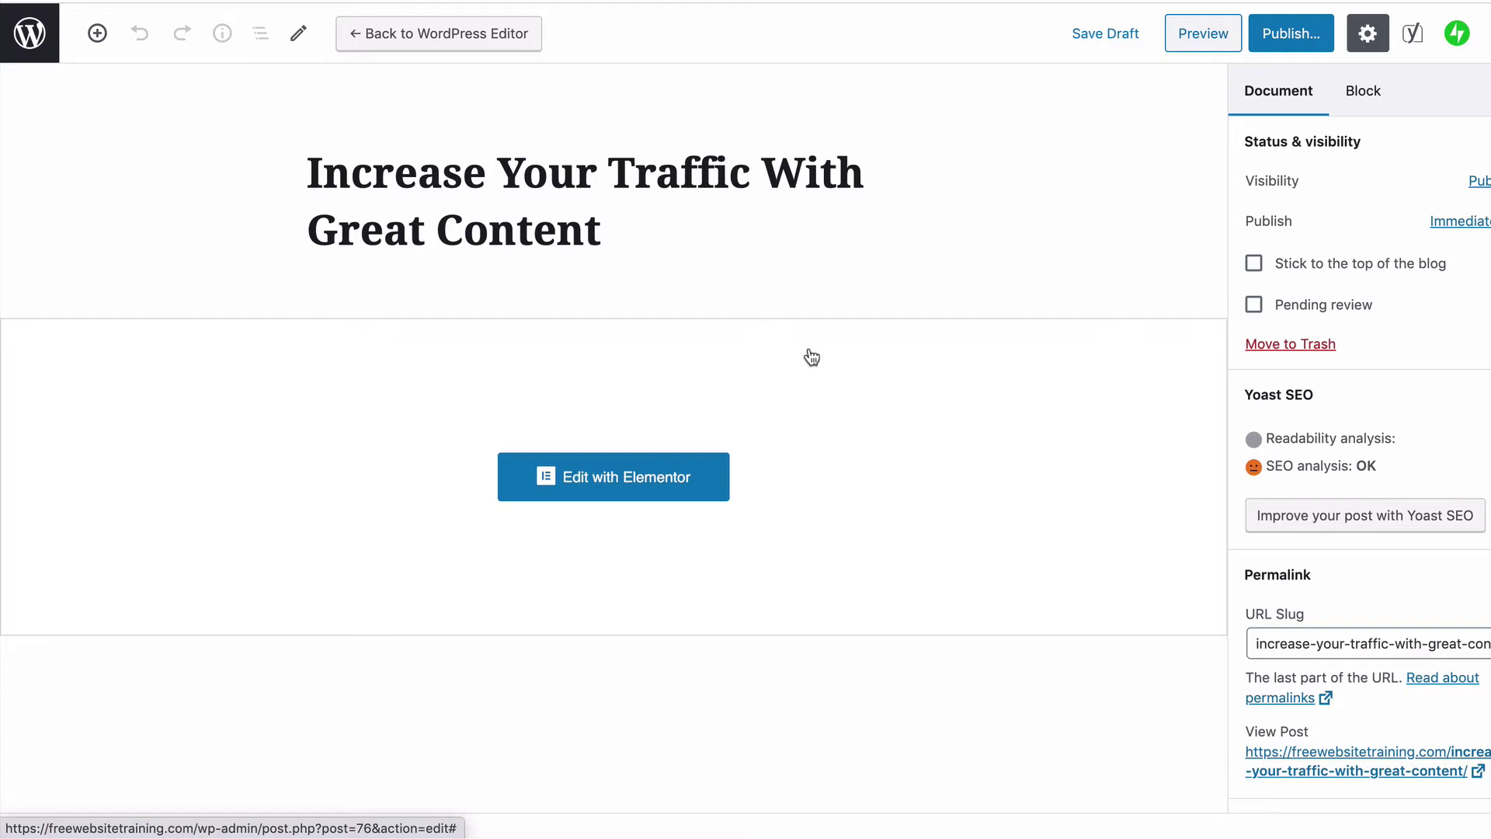
scroll(1409, 438, "down", 4)
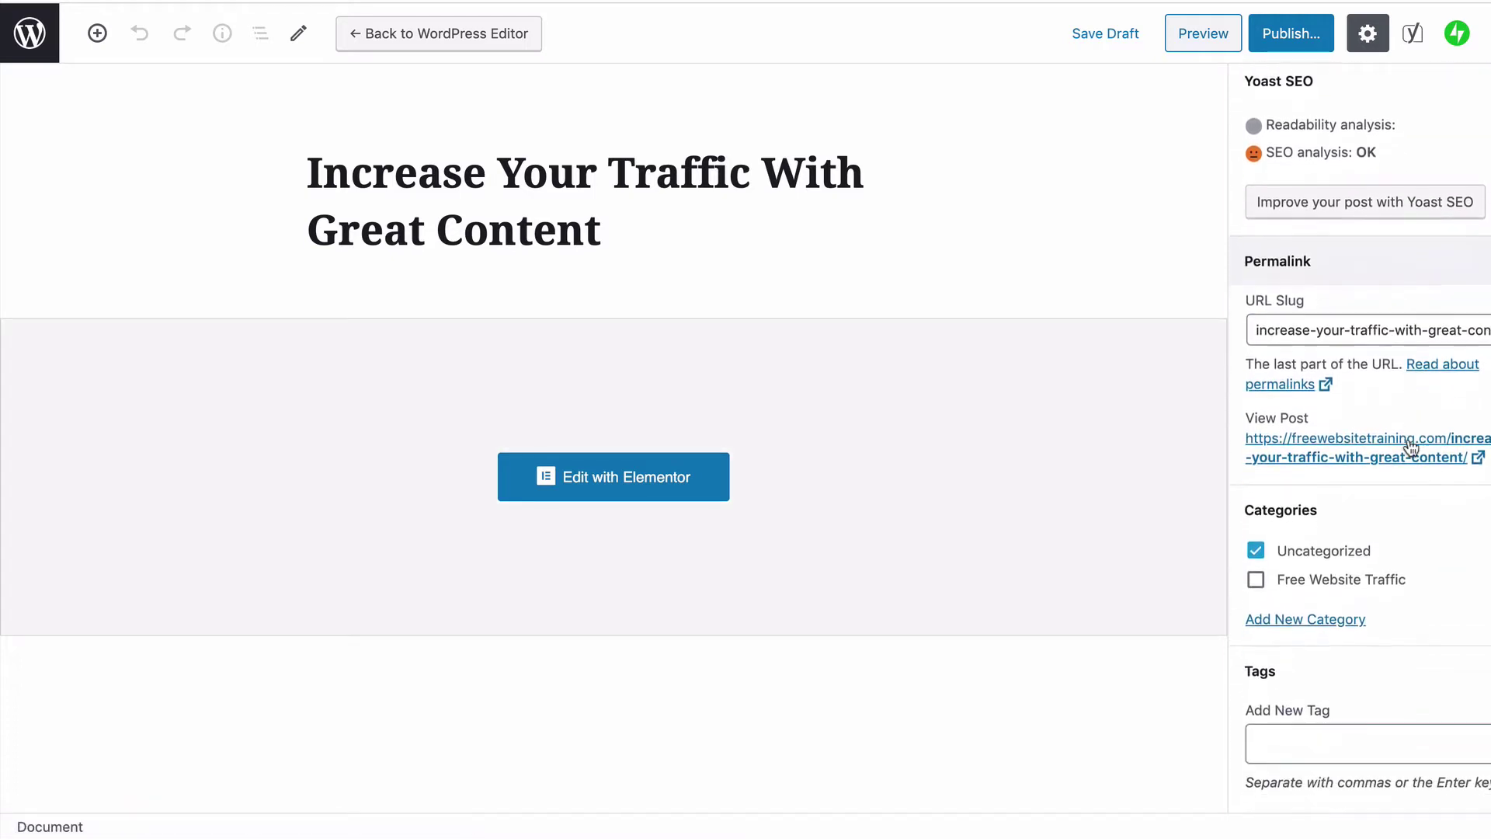
scroll(1411, 447, "down", 6)
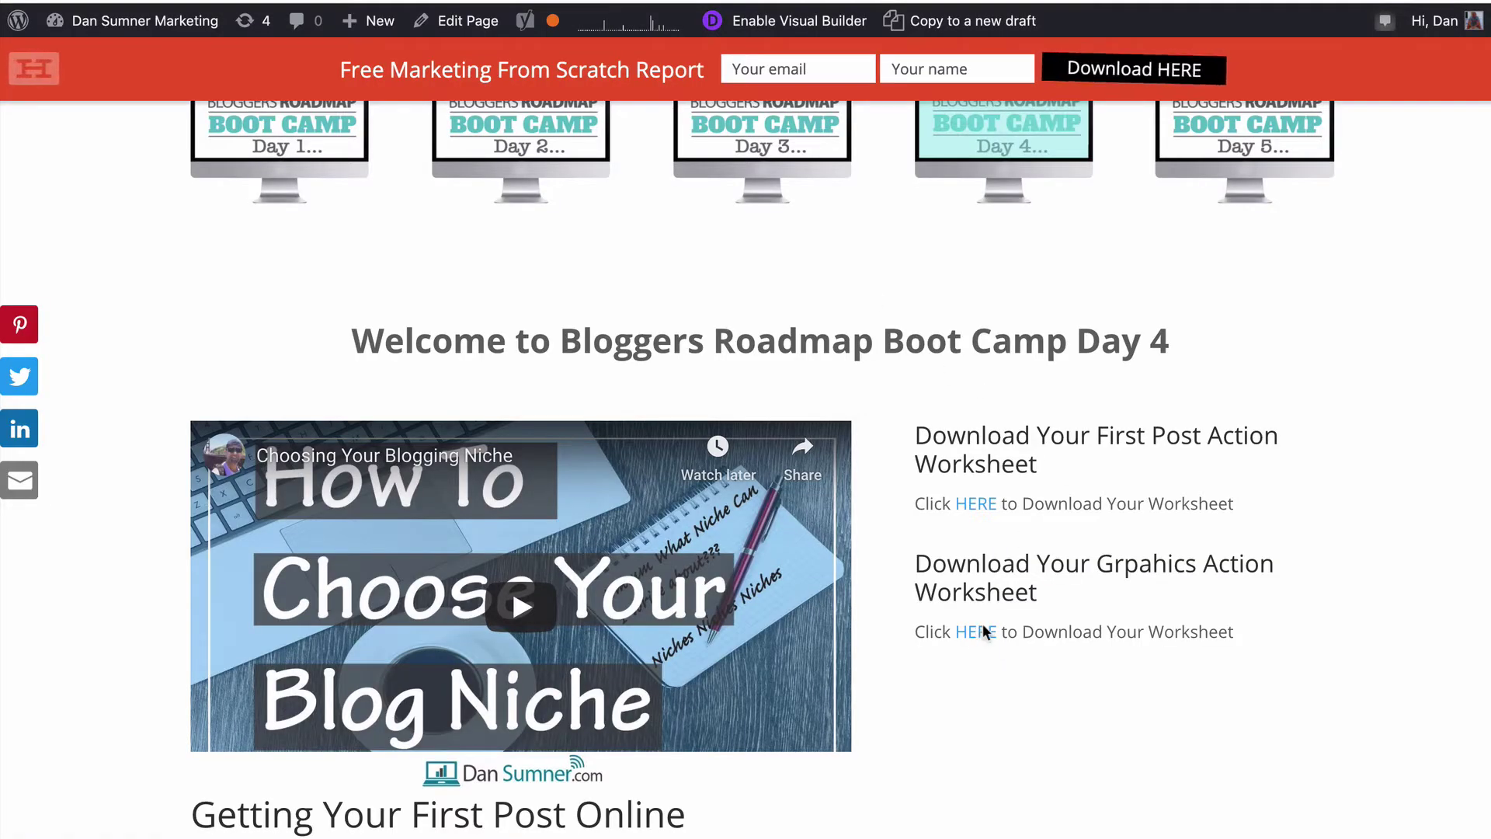
Open the graphics worksheet from the Boot Camp Day 4 page and follow its pixabay.com link
left_click(982, 629)
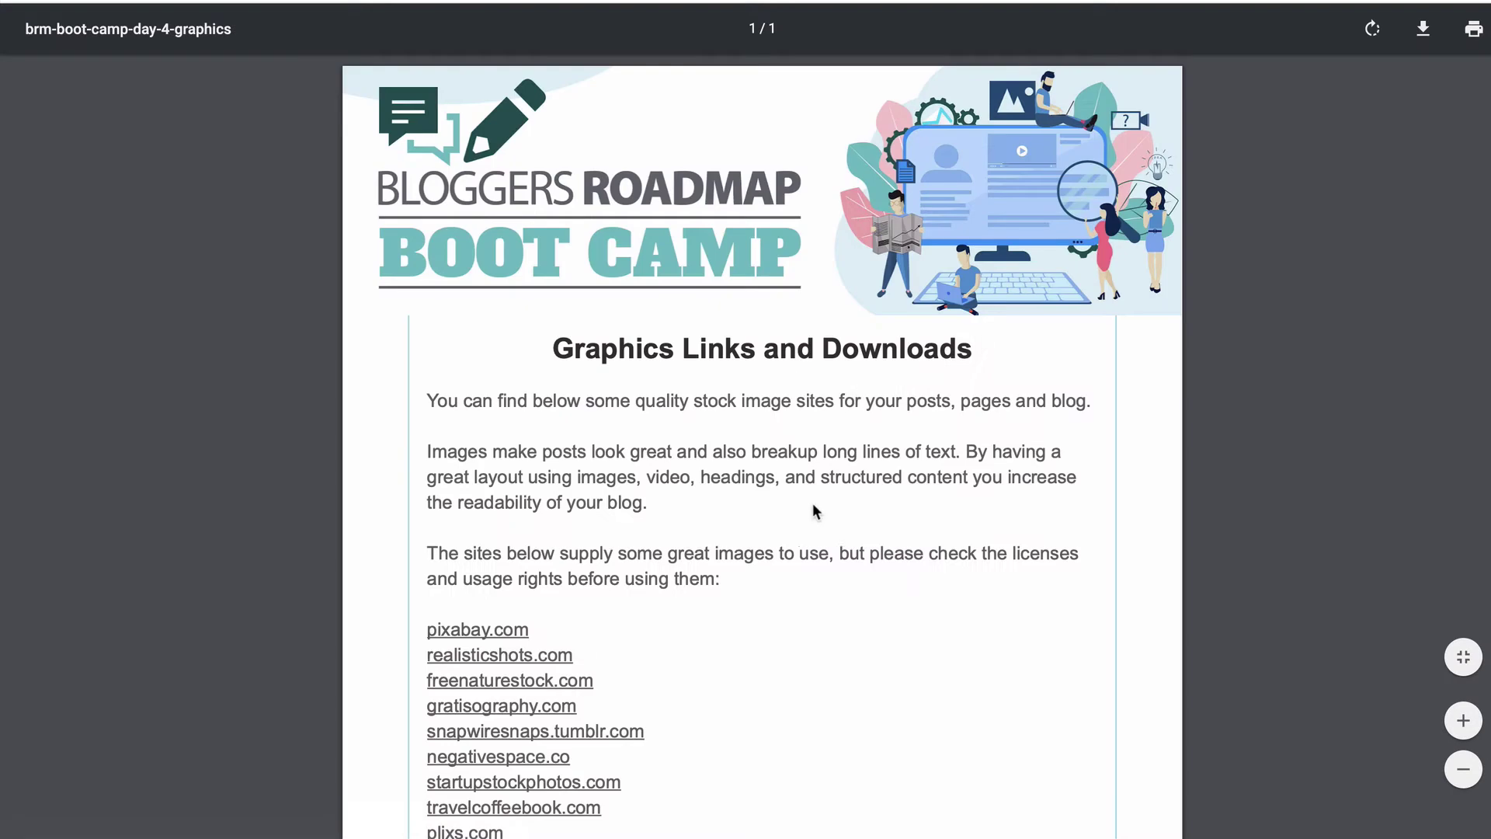
scroll(869, 505, "down", 5)
scroll(869, 504, "up", 4)
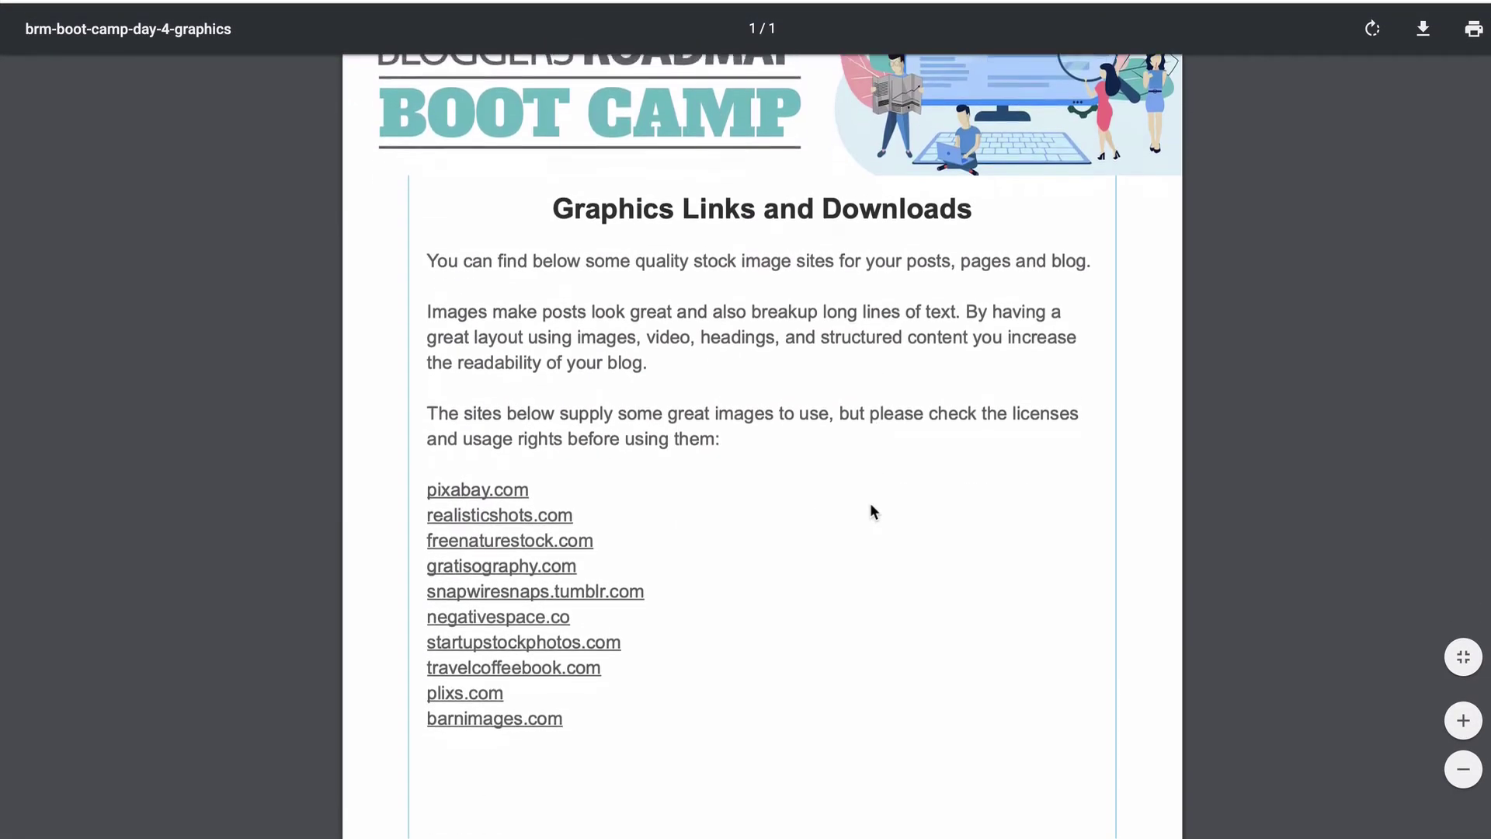
scroll(871, 510, "down", 4)
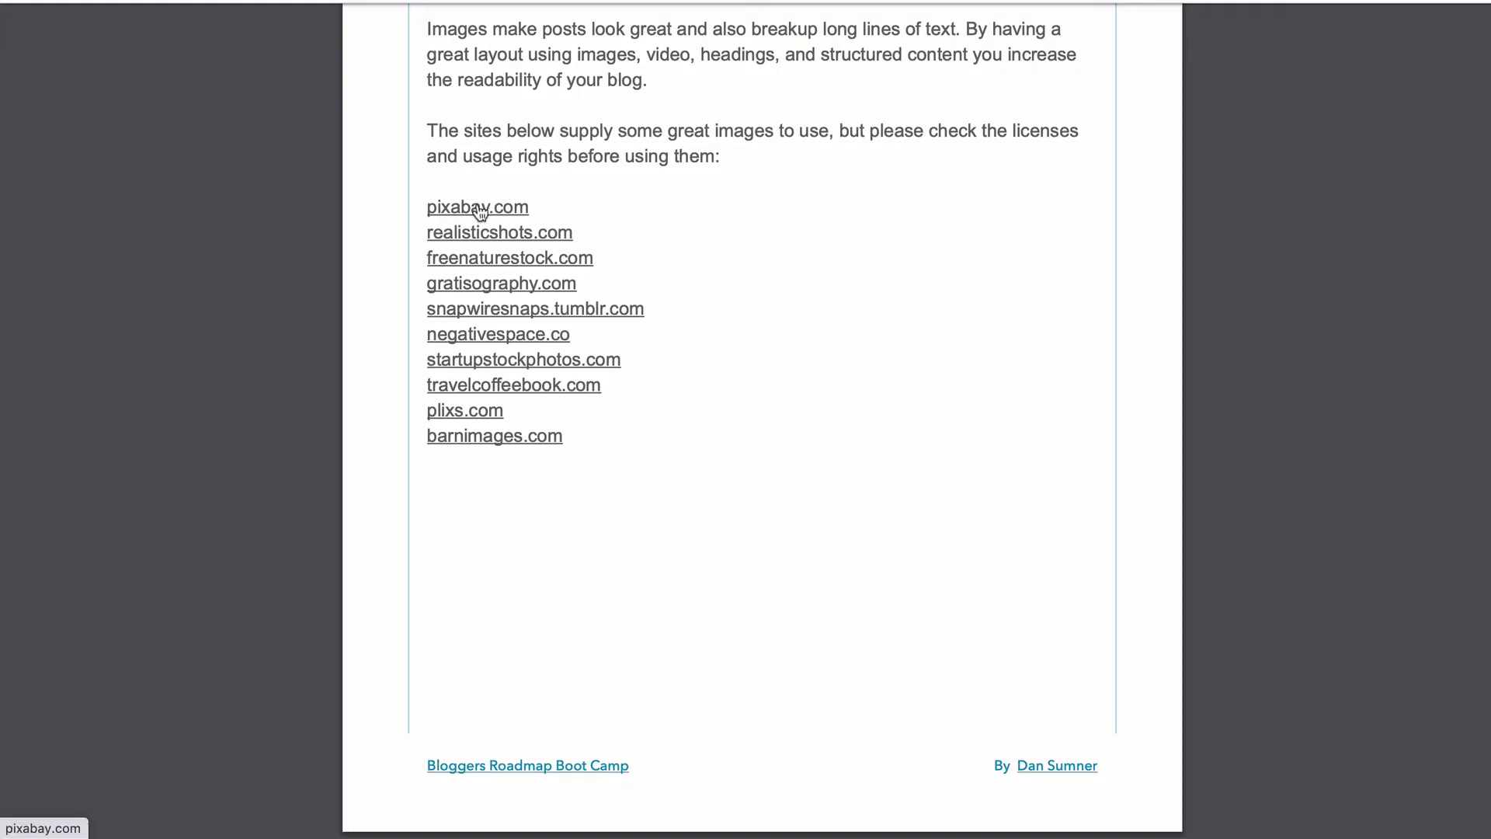
left_click(479, 208)
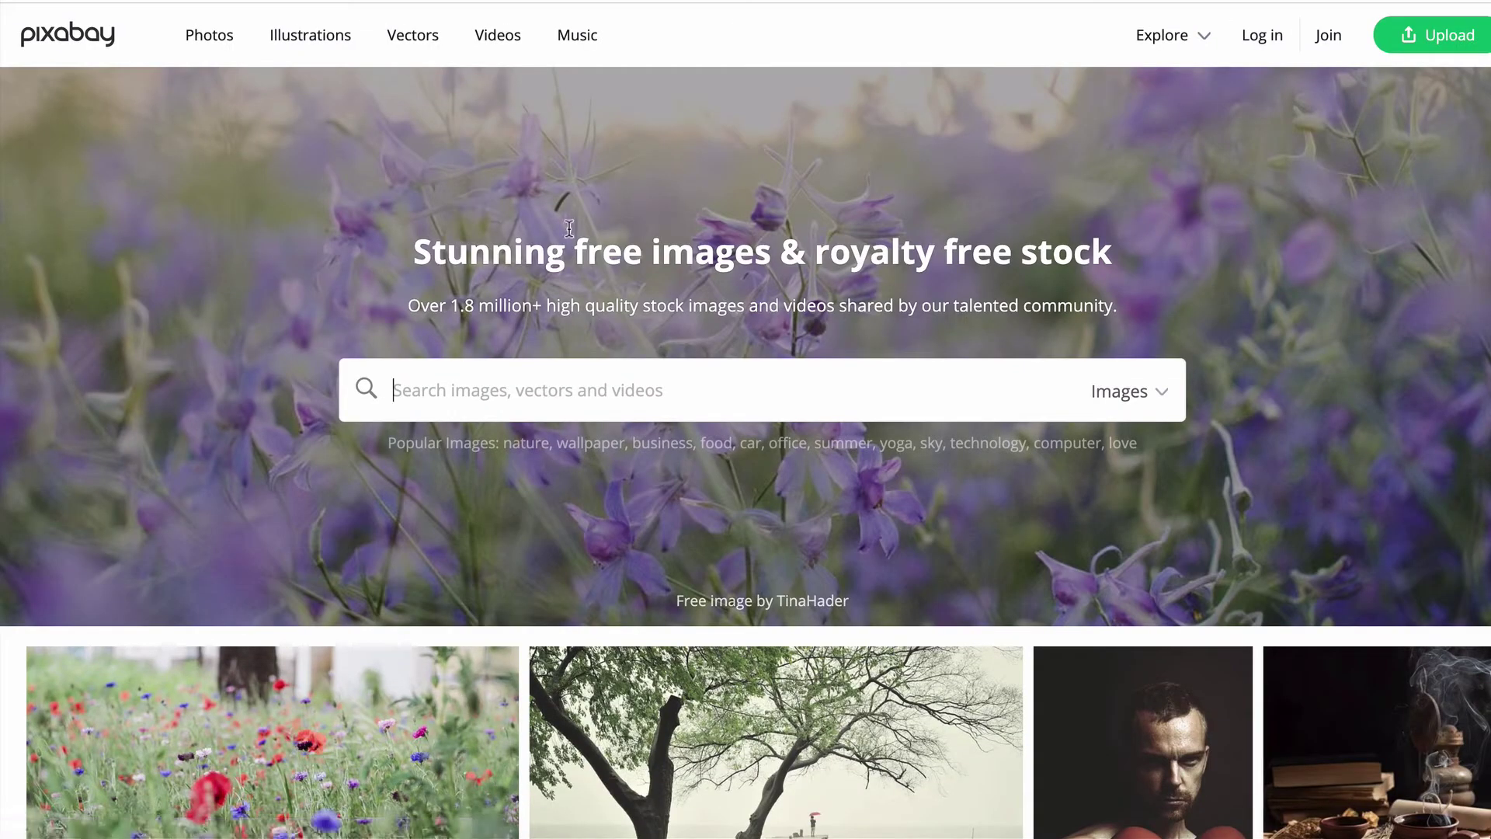
Search Pixabay's images for "content"
scroll(1127, 360, "down", 15)
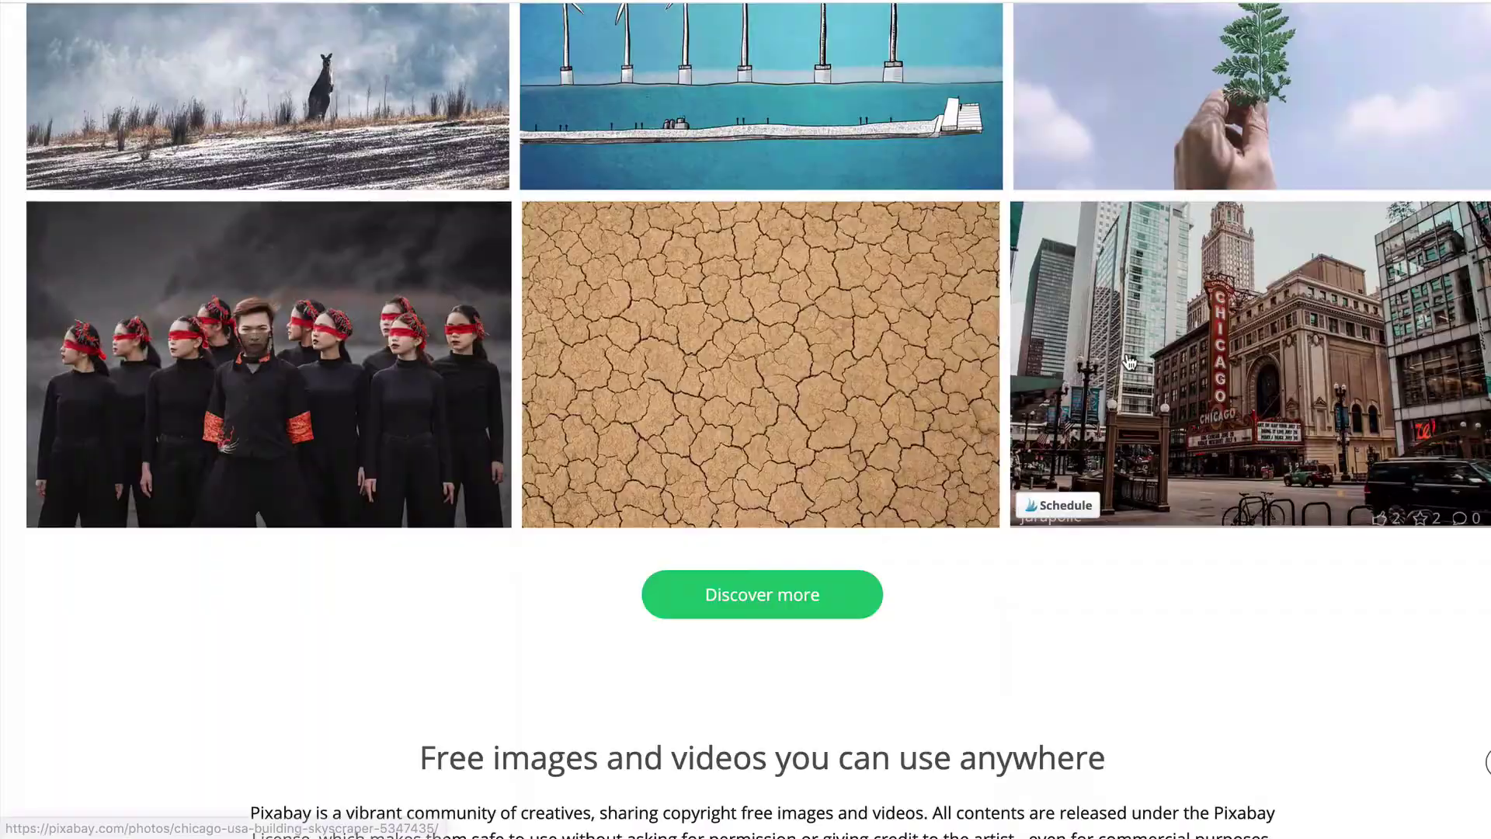
scroll(1126, 353, "up", 15)
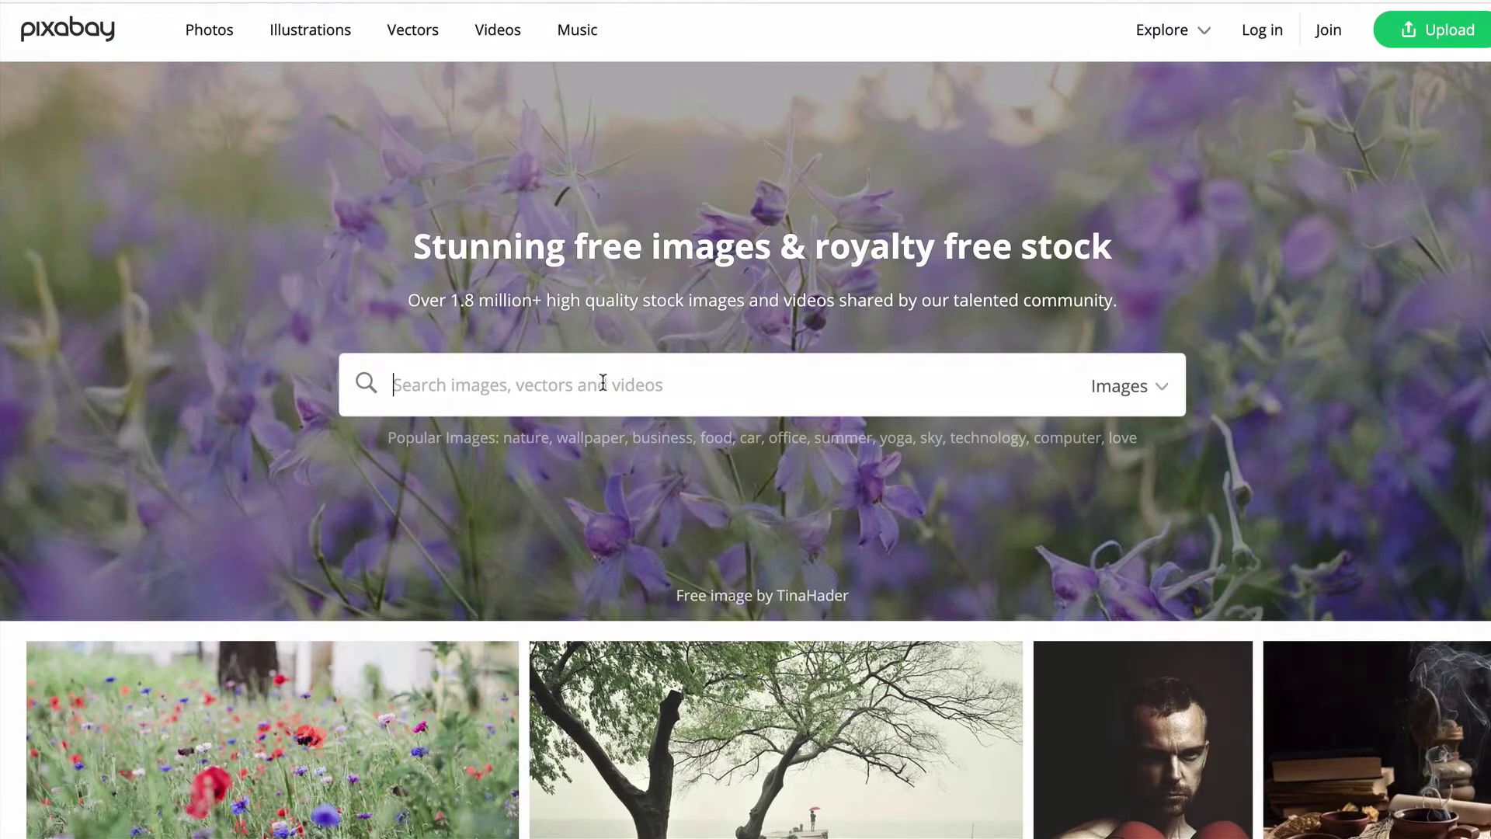
type("content")
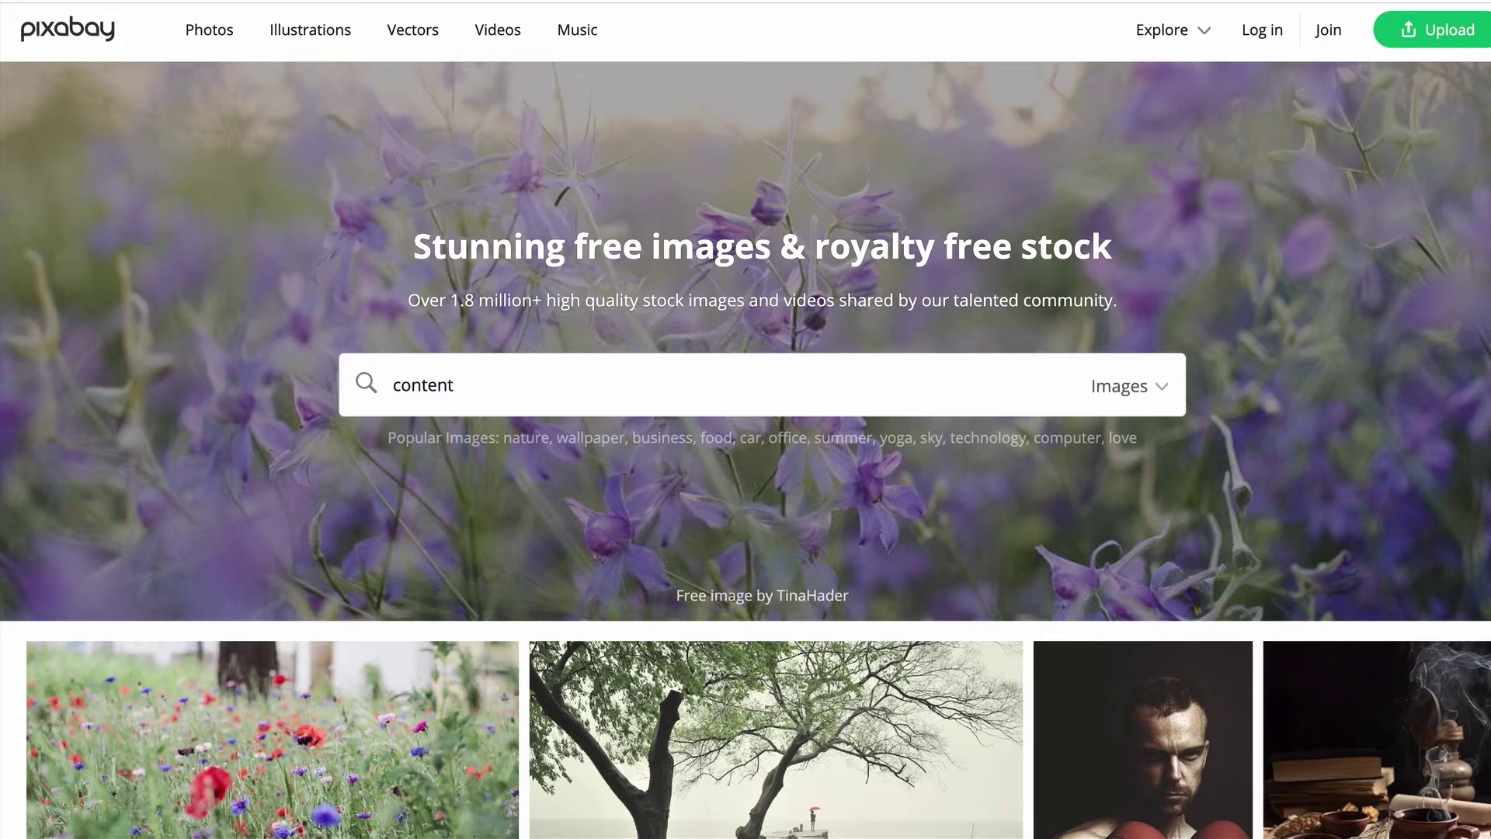
key("Return")
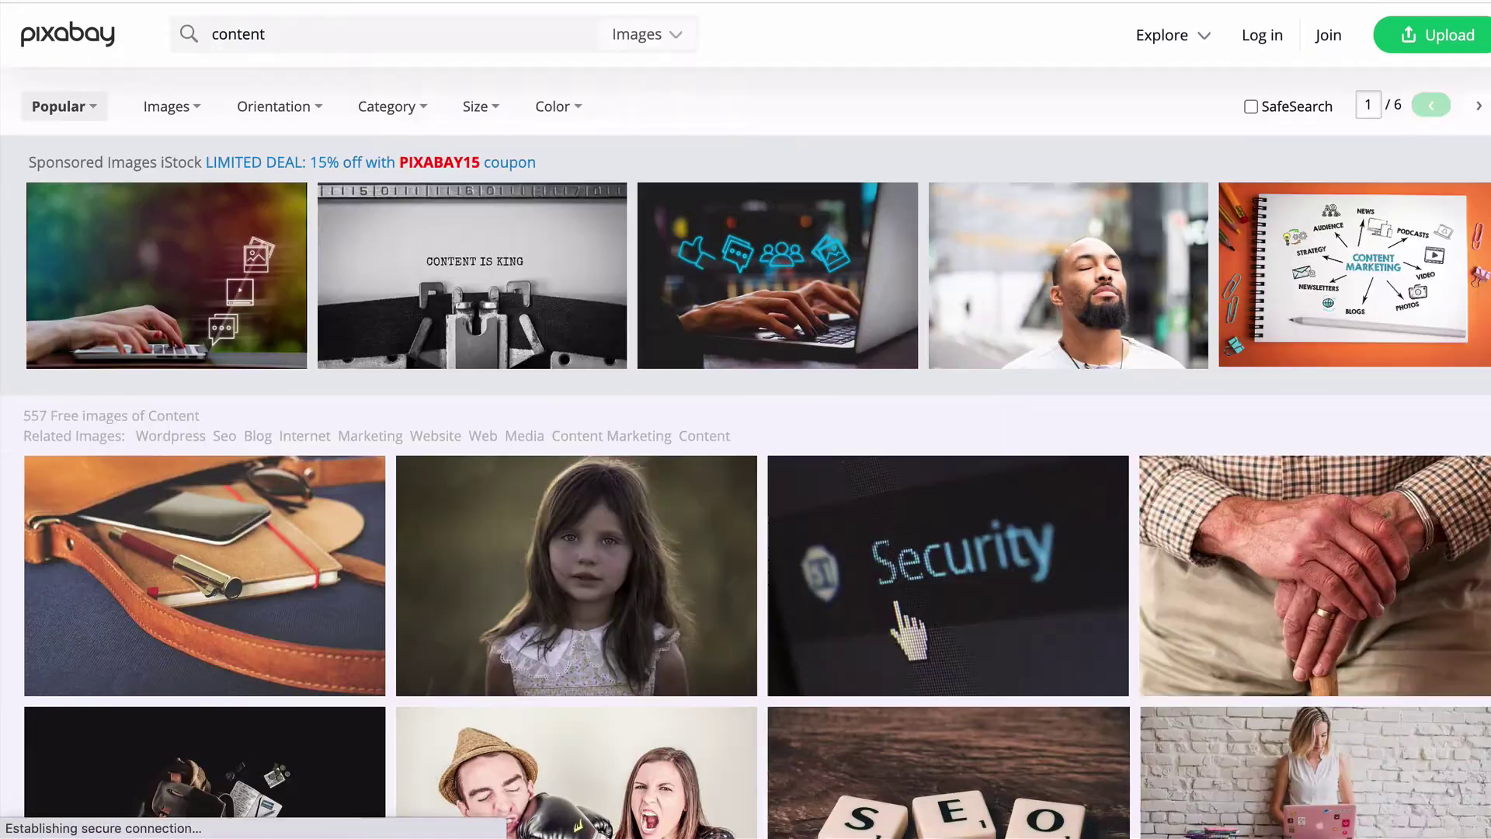
Browse the image results and view the sponsored "Content is King" typewriter photo on iStock, returning to the Pixabay results
scroll(745, 420, "down", 2)
scroll(746, 419, "down", 5)
scroll(1018, 278, "up", 8)
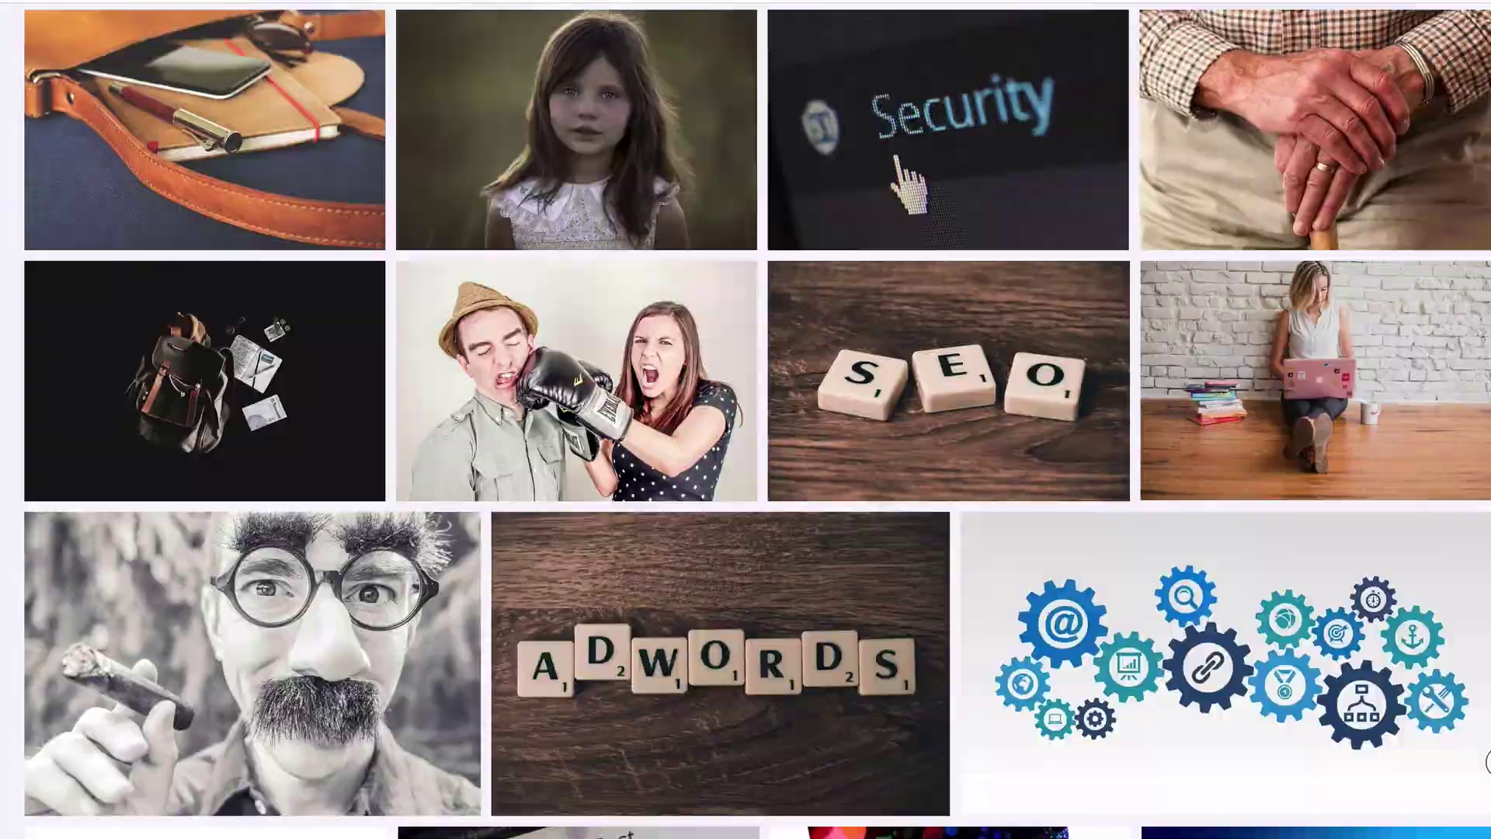
scroll(1018, 277, "down", 4)
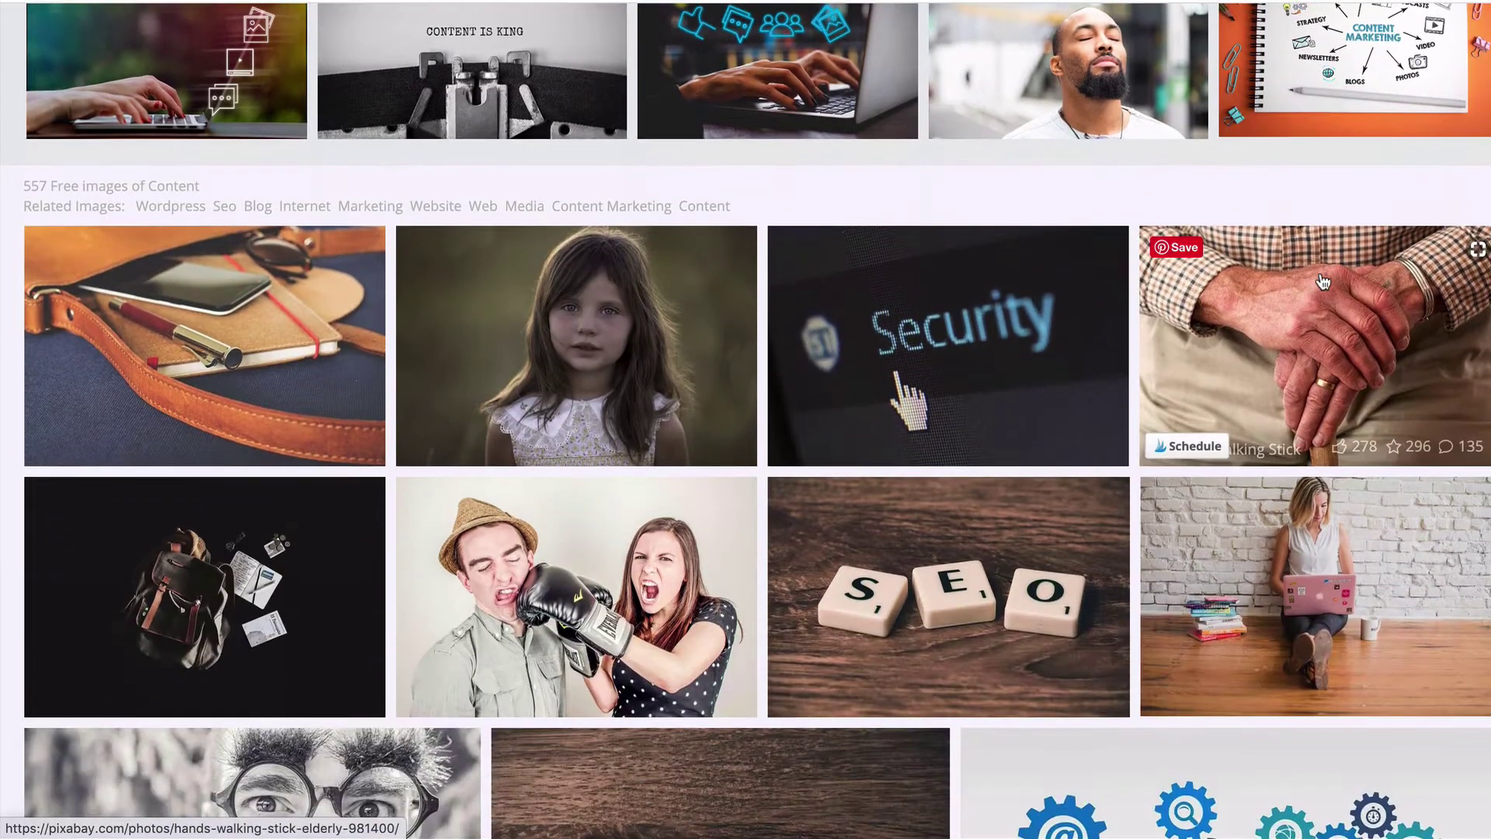
scroll(1323, 282, "right", 1)
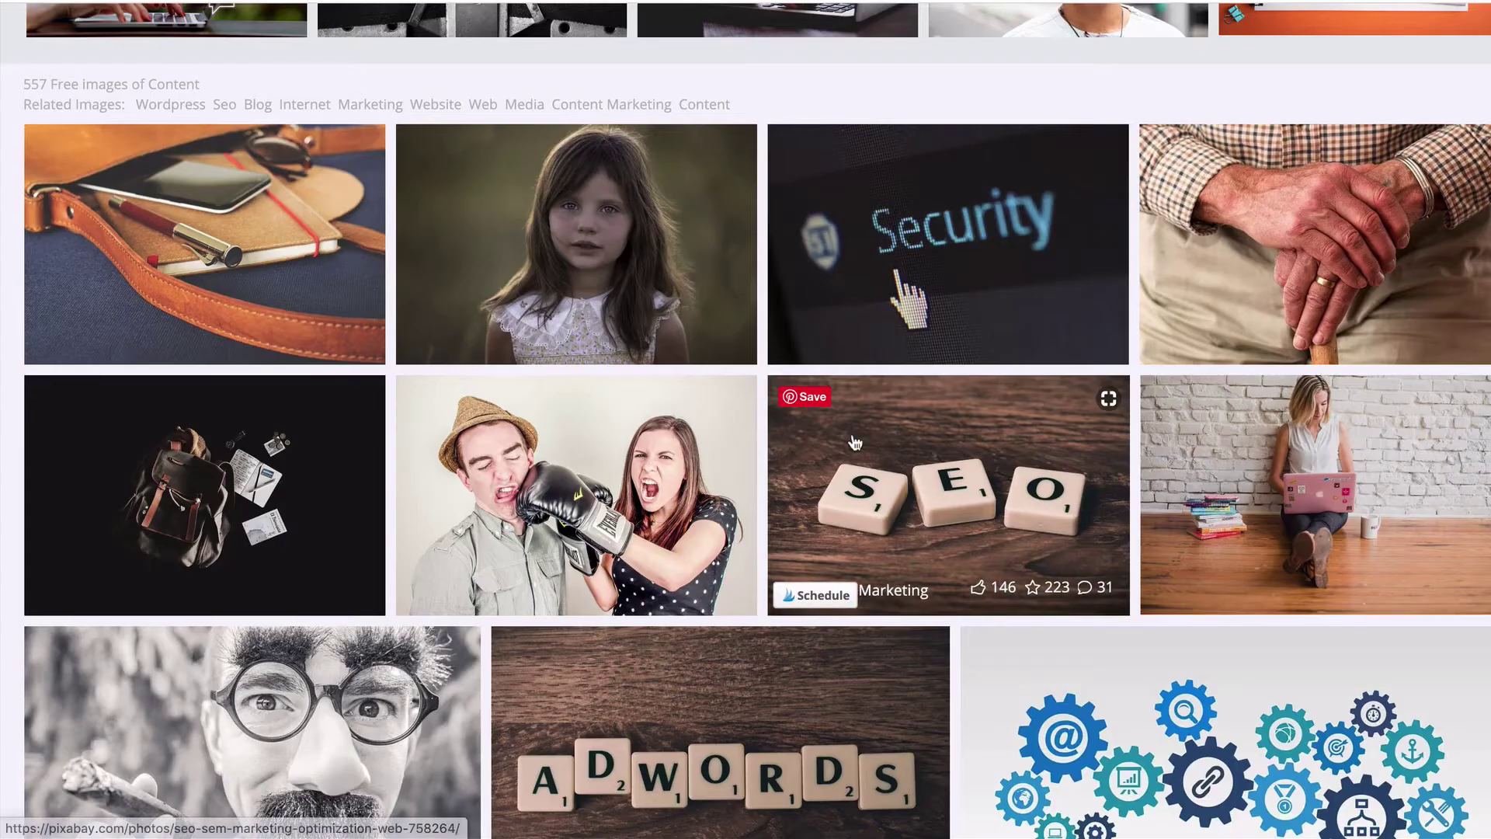
scroll(851, 432, "up", 5)
scroll(851, 432, "down", 1)
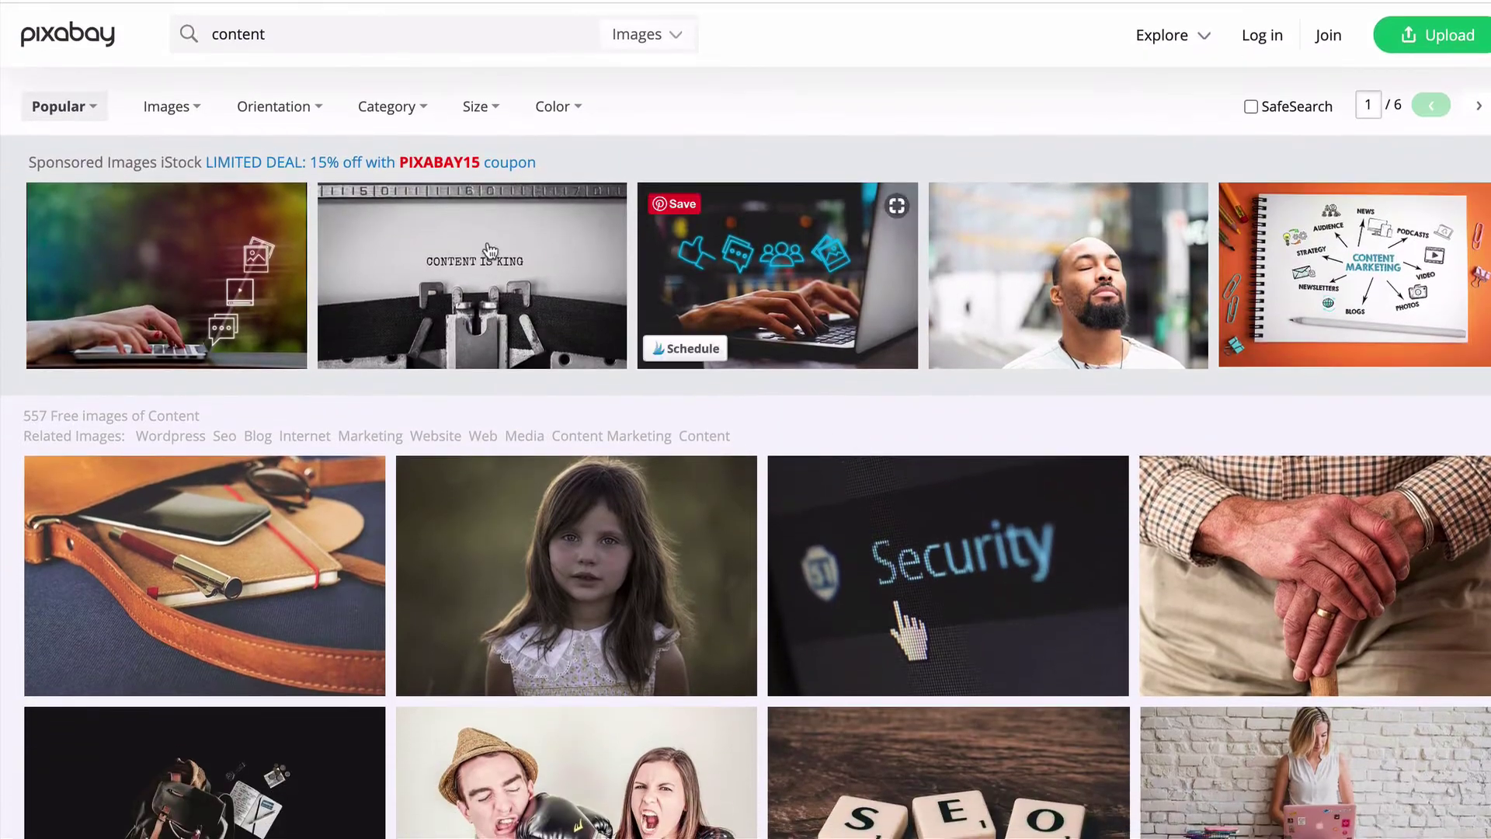
left_click(490, 252)
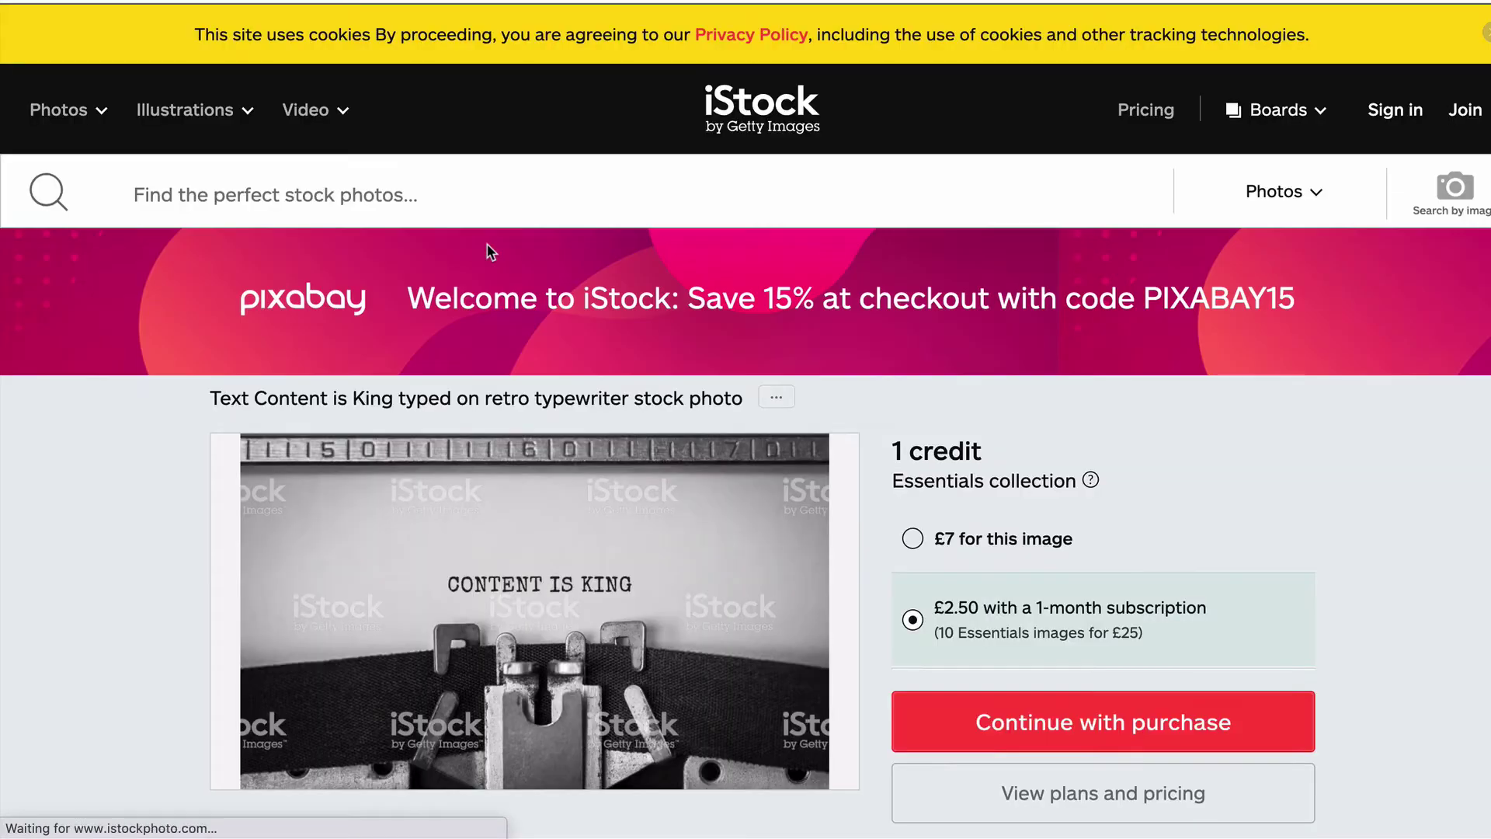
scroll(1234, 479, "down", 1)
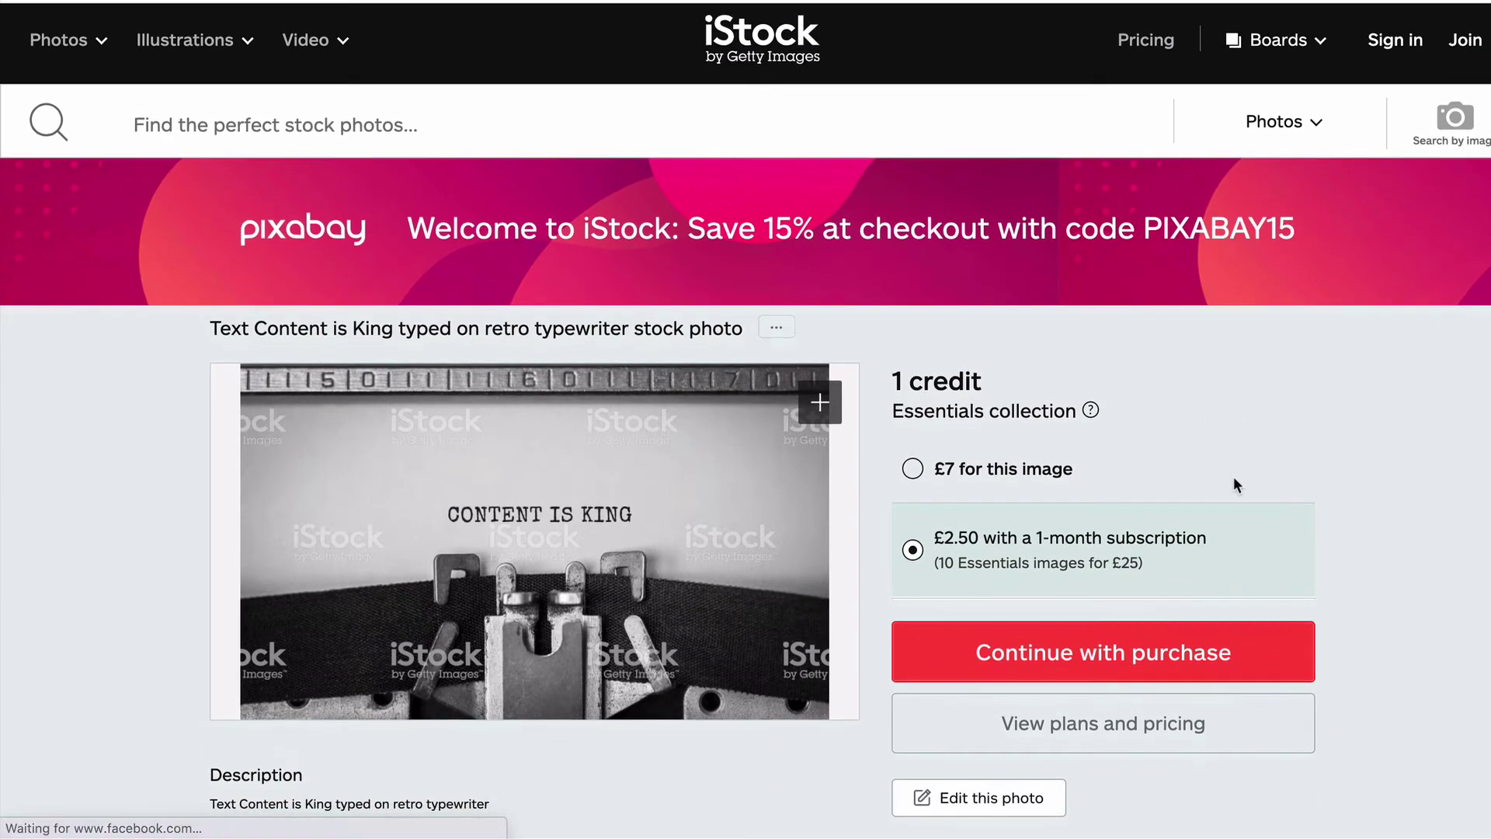
scroll(1235, 481, "up", 1)
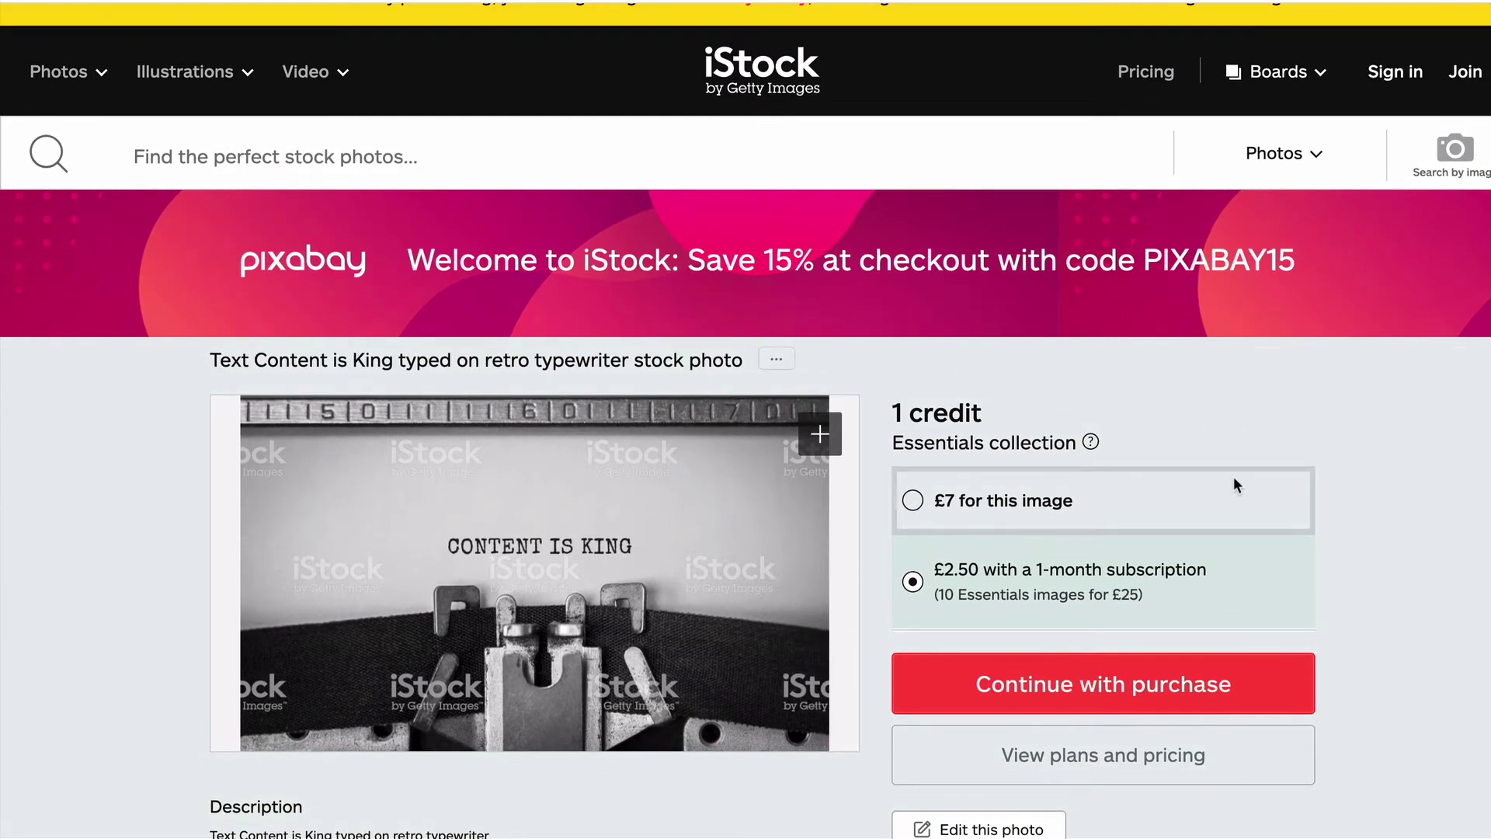
left_click(501, 3)
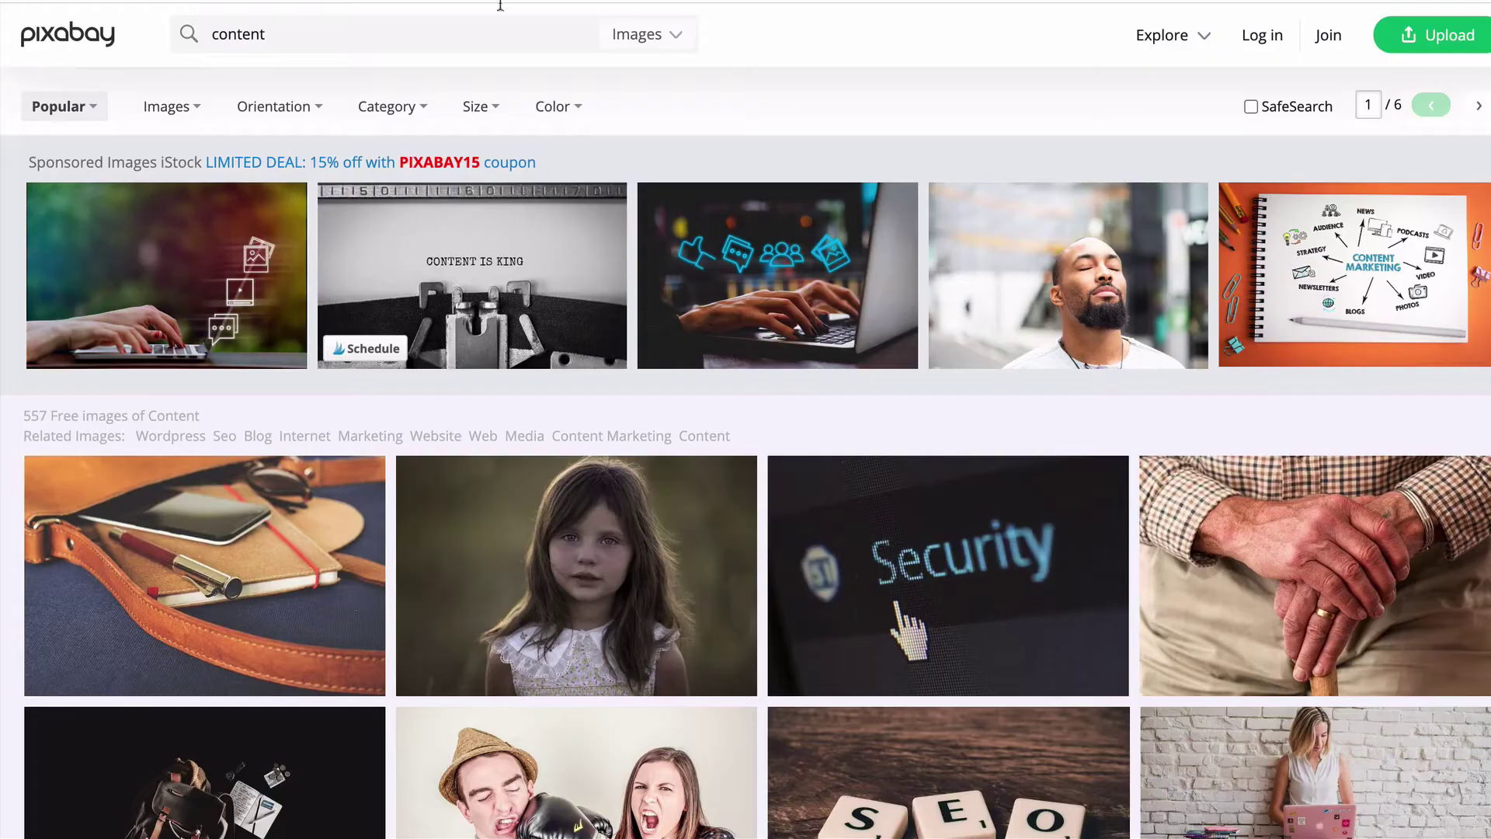
Open the free photo of a laptop with a stream of framed pictures and check its license terms
scroll(820, 304, "down", 10)
scroll(820, 304, "down", 2)
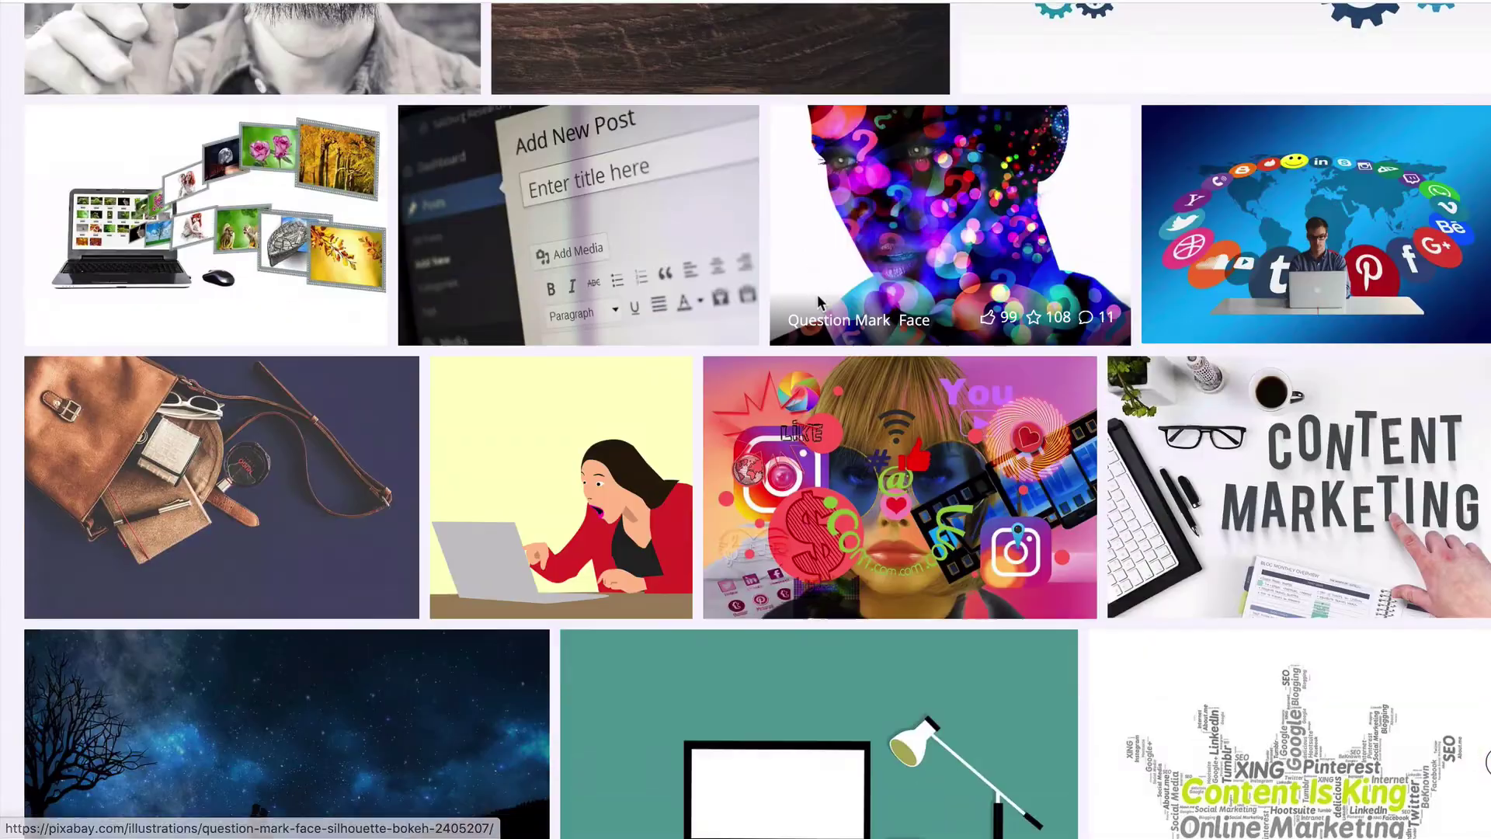
left_click(239, 207)
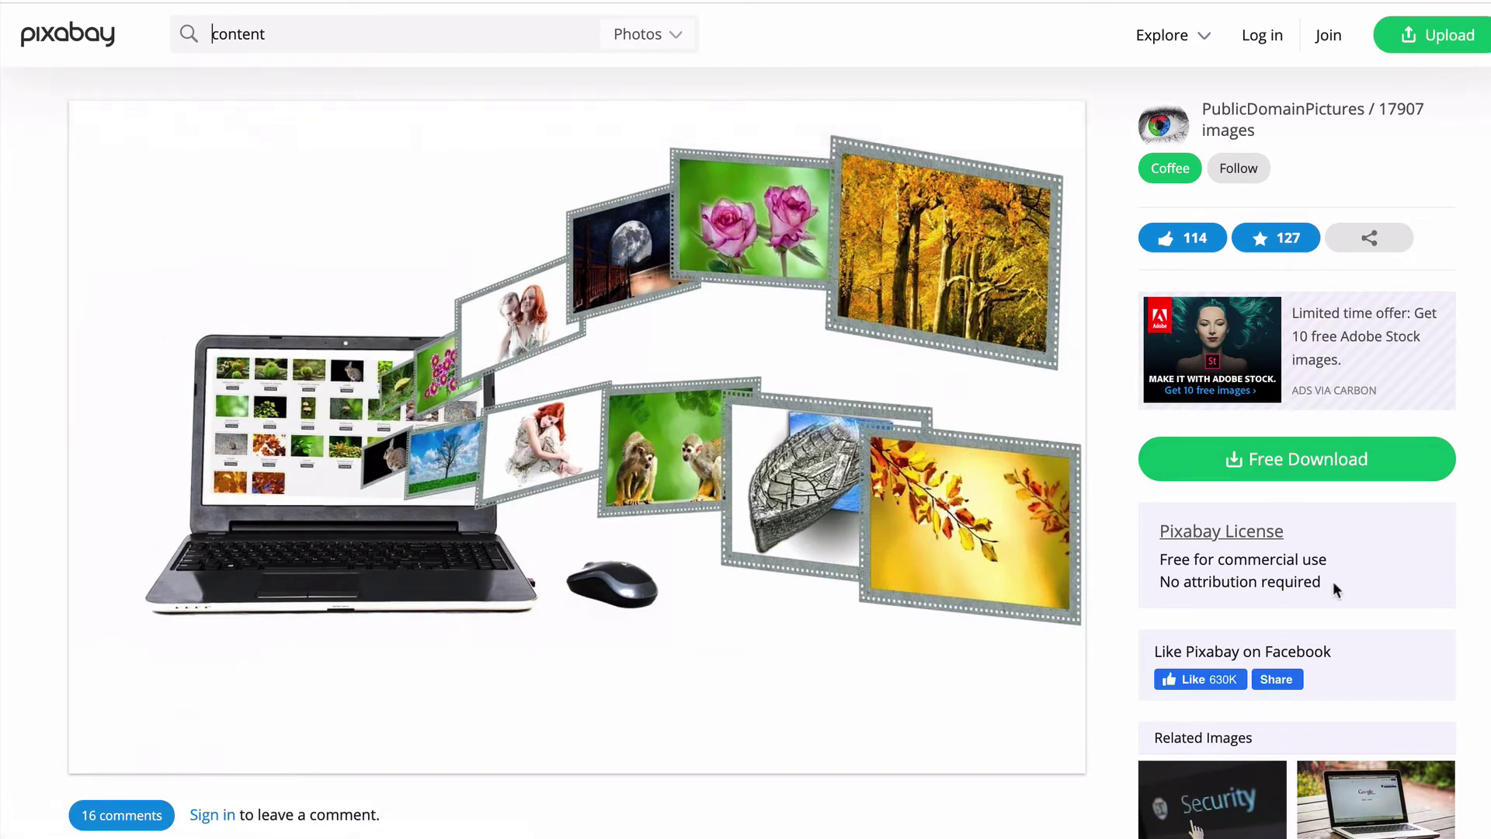
left_click_drag(1322, 583, 1161, 567)
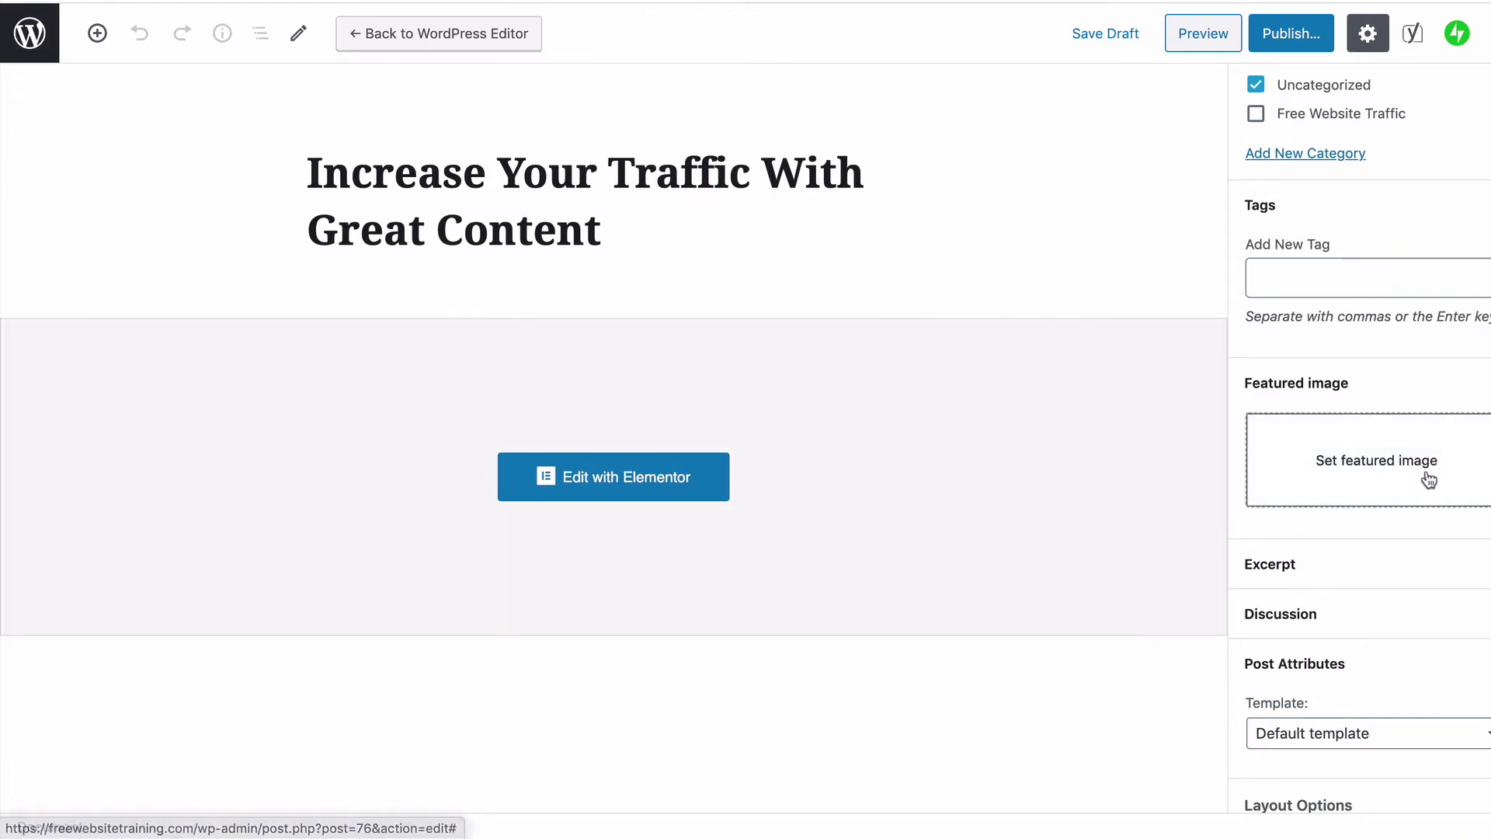
Select internet-315132_1280.jpg from the media library for the post's featured image
left_click(1428, 479)
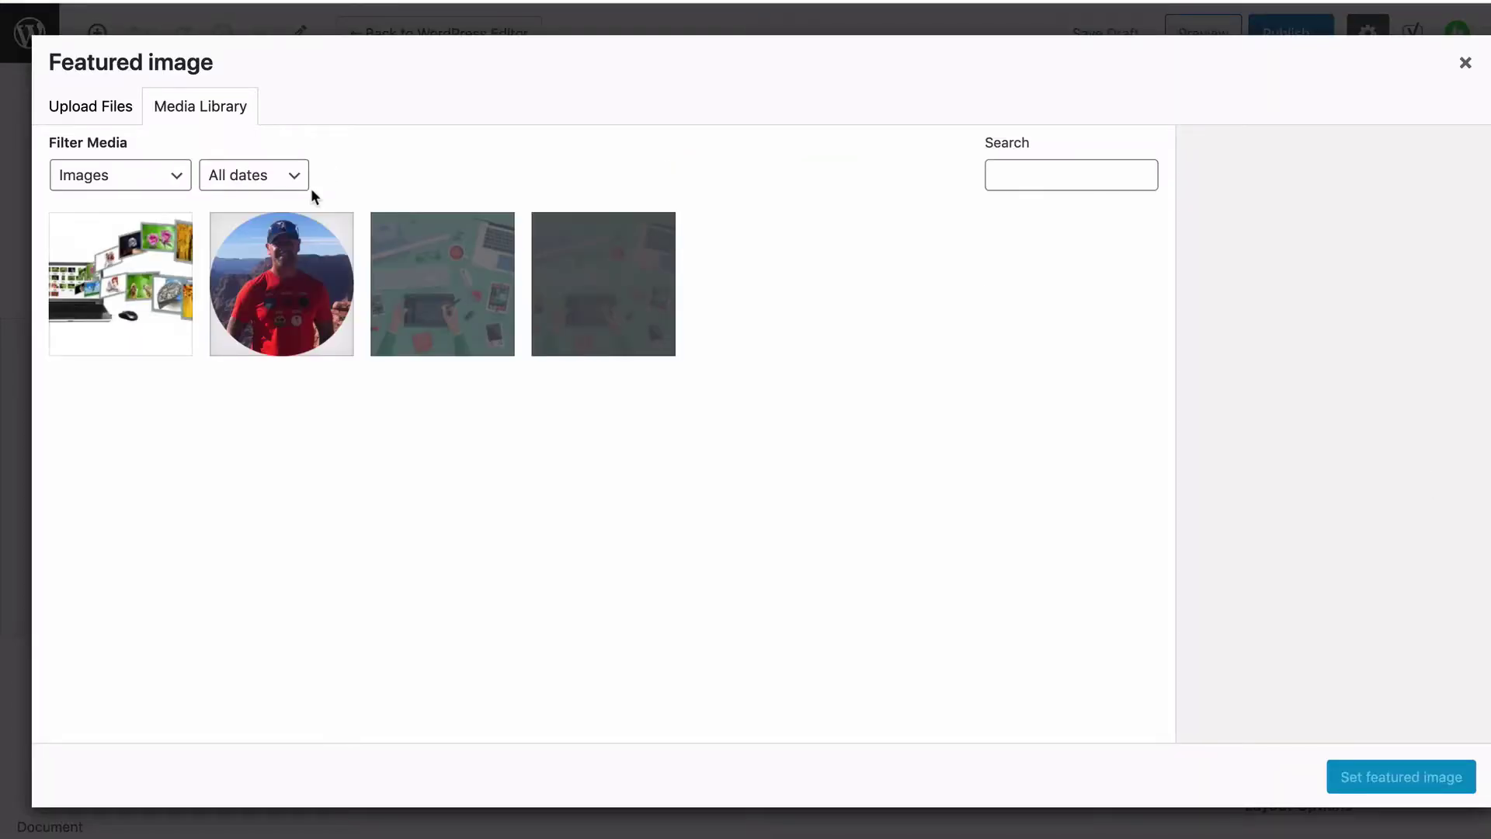
left_click(78, 107)
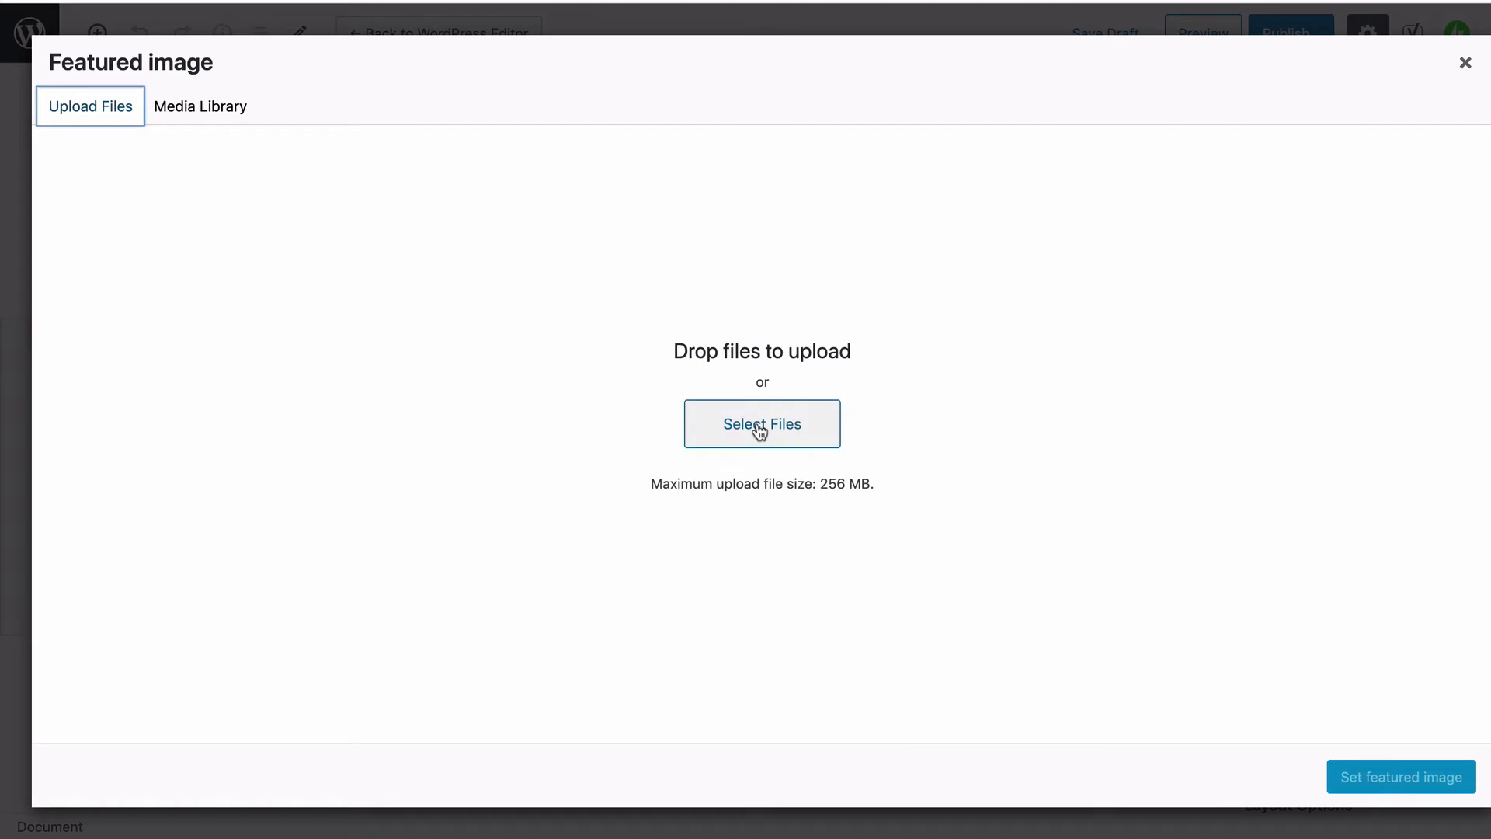
left_click(201, 115)
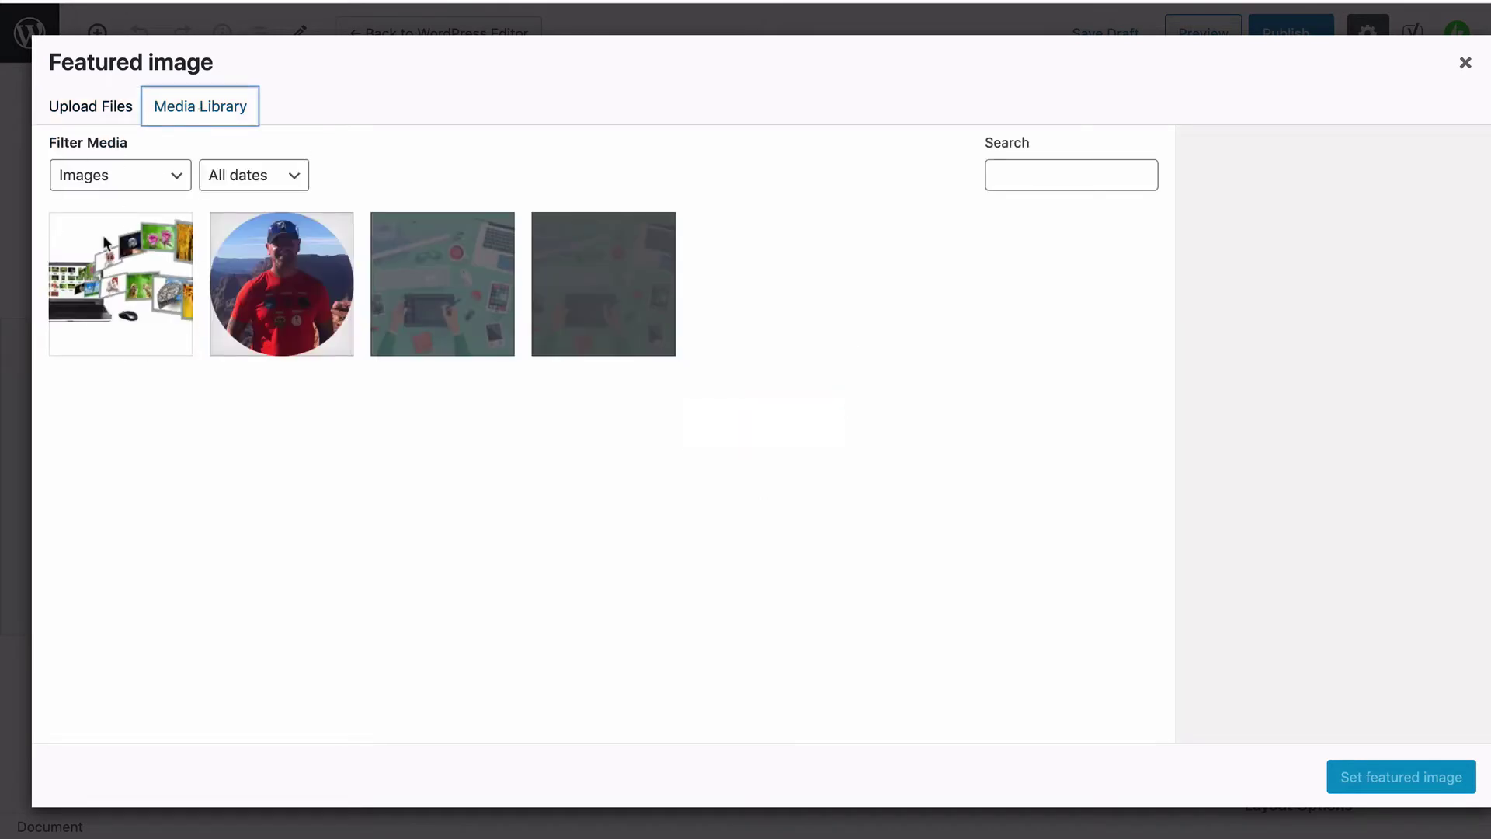
left_click(134, 284)
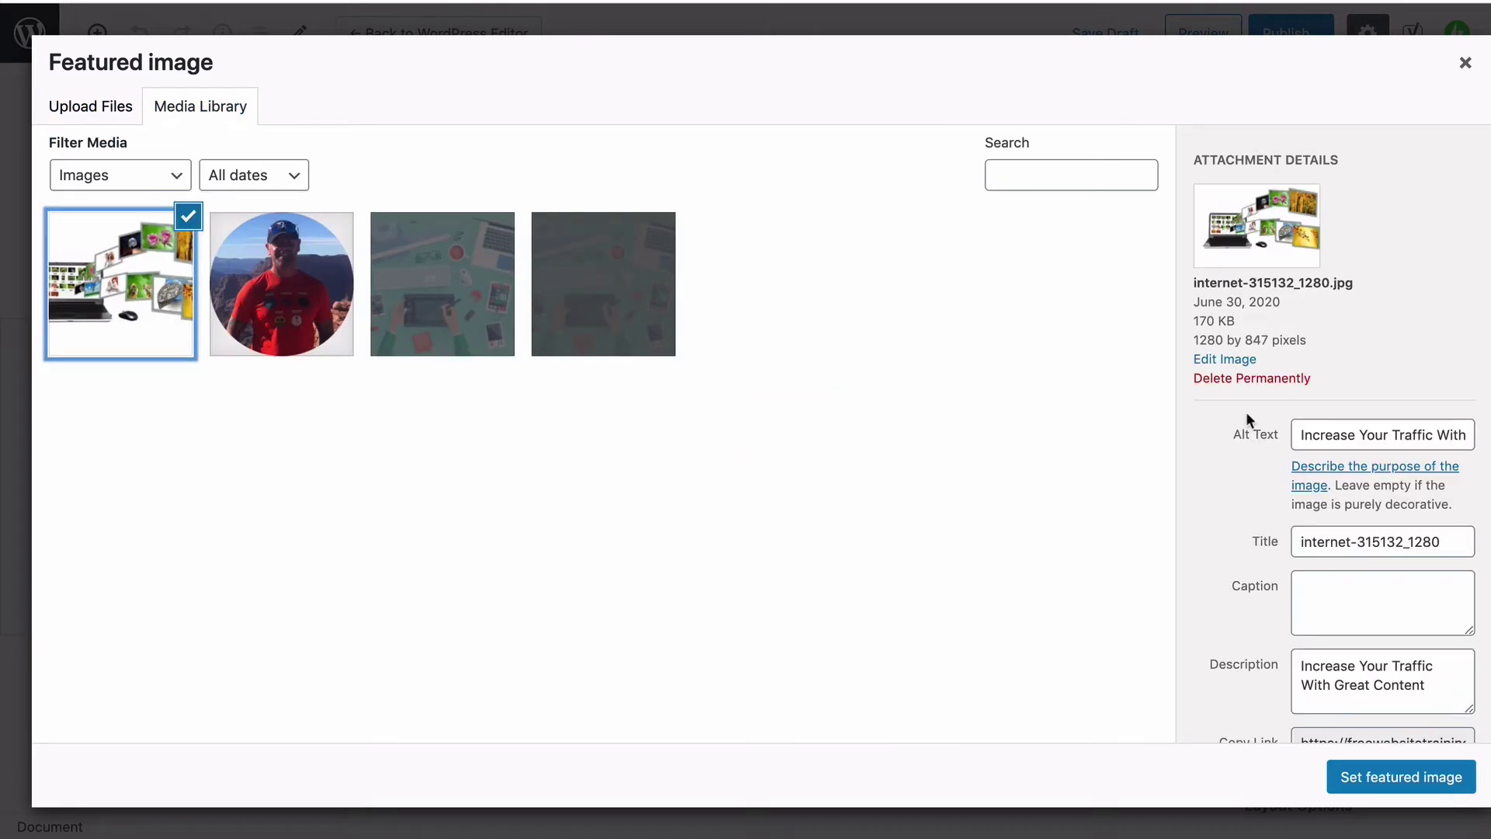
Check the selected image's alt text and re-enter its description as "Increase Your Traffic With Great Content"
left_click_drag(1300, 436, 1477, 436)
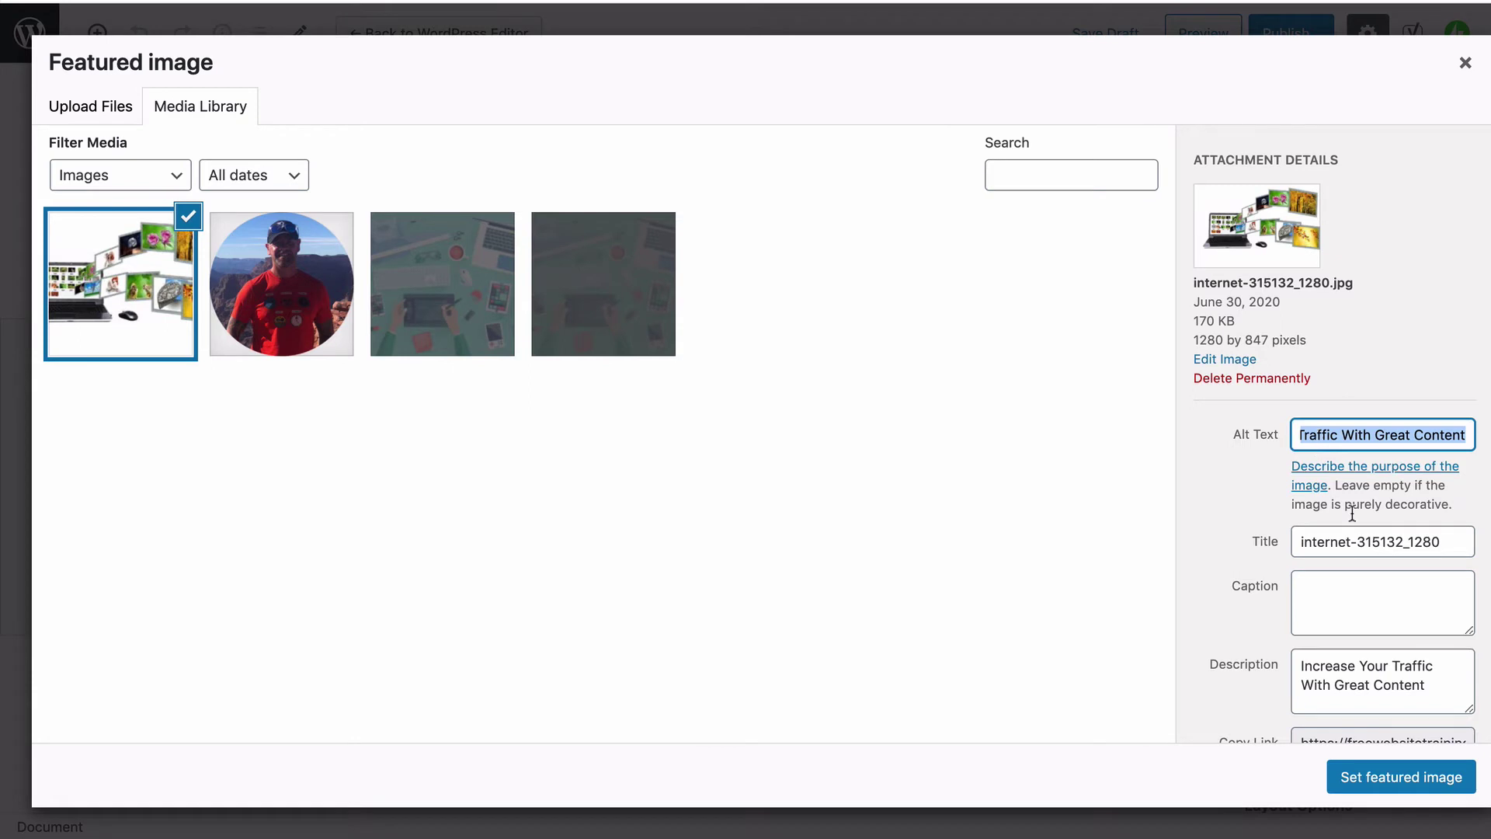
scroll(1352, 515, "down", 1)
left_click_drag(1428, 632, 1266, 611)
key("ctrl+c")
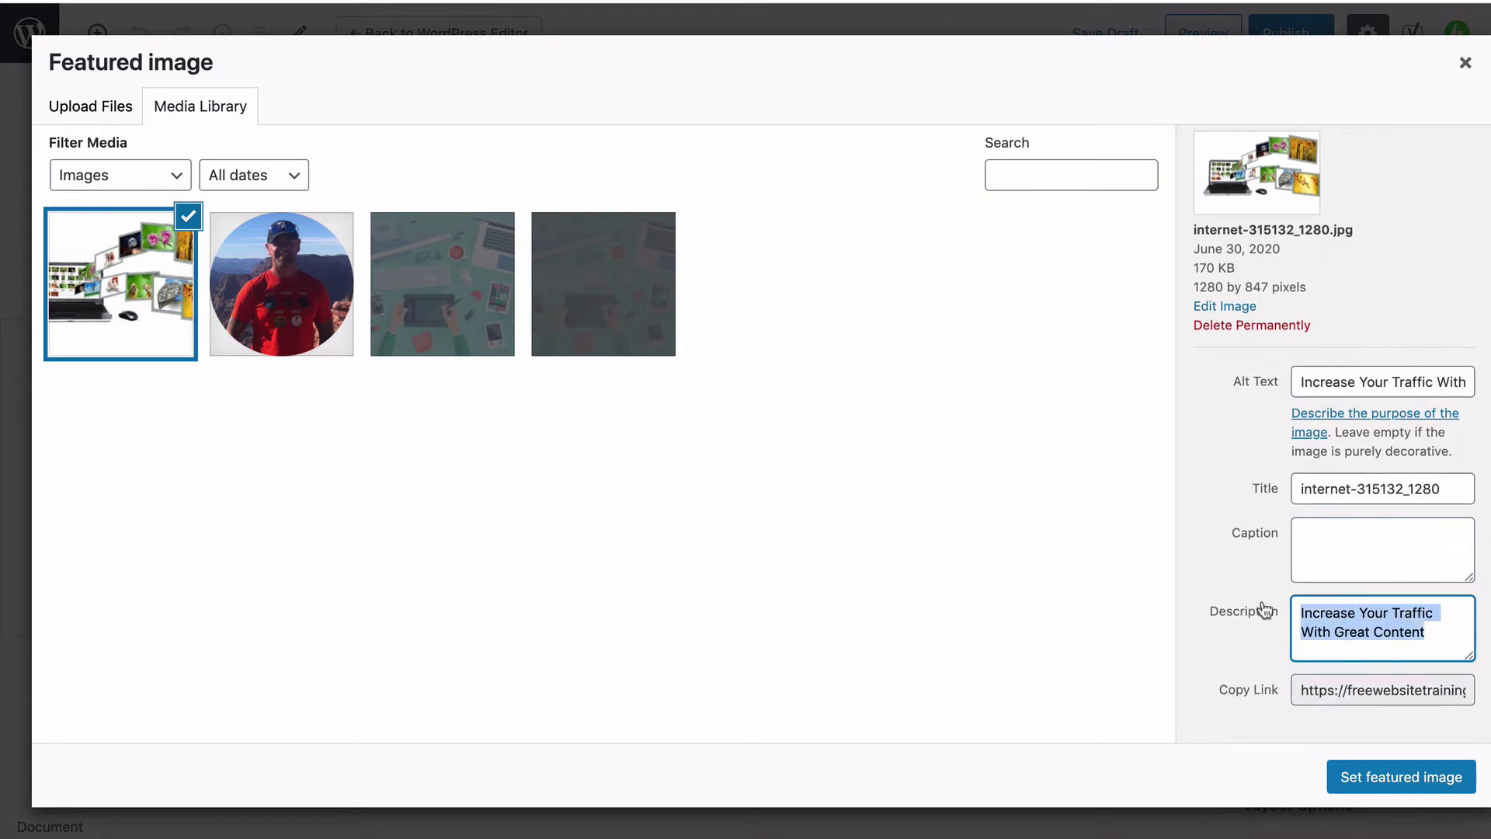
key("BackSpace")
key("ctrl+v")
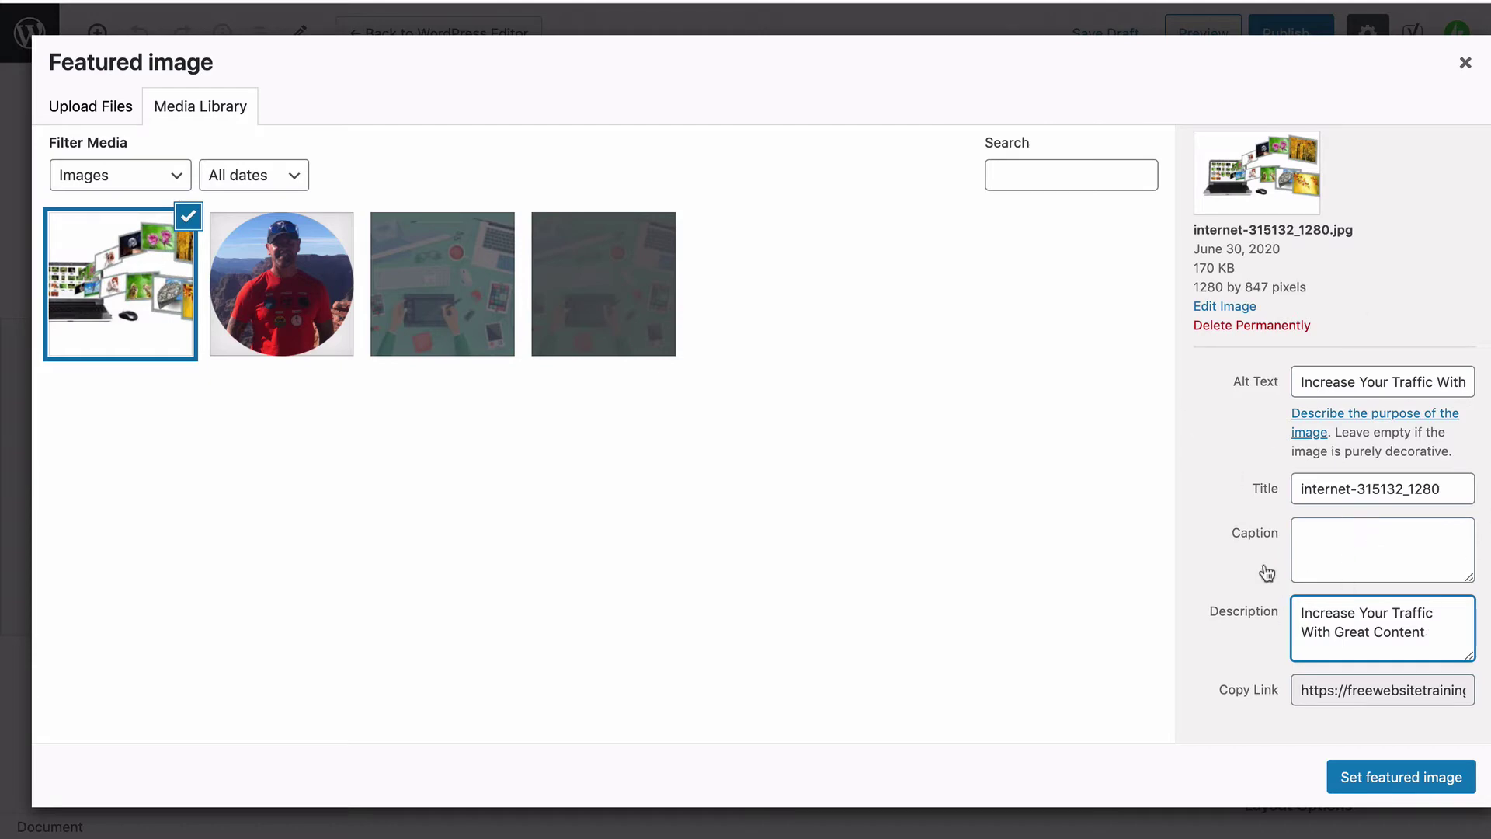
Apply the selected image as the post's featured image and save the draft
left_click(1398, 773)
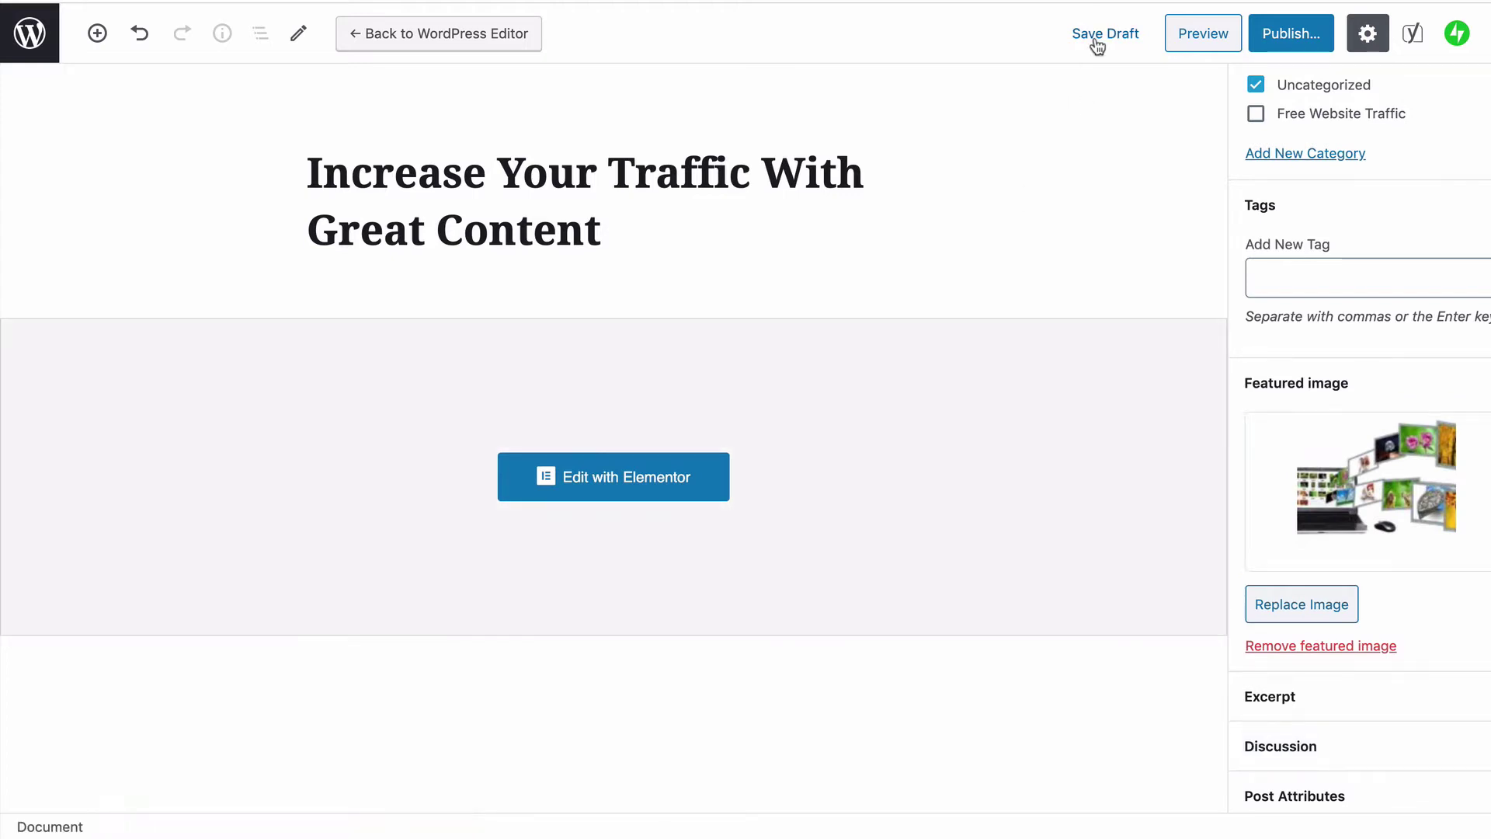
left_click(1095, 39)
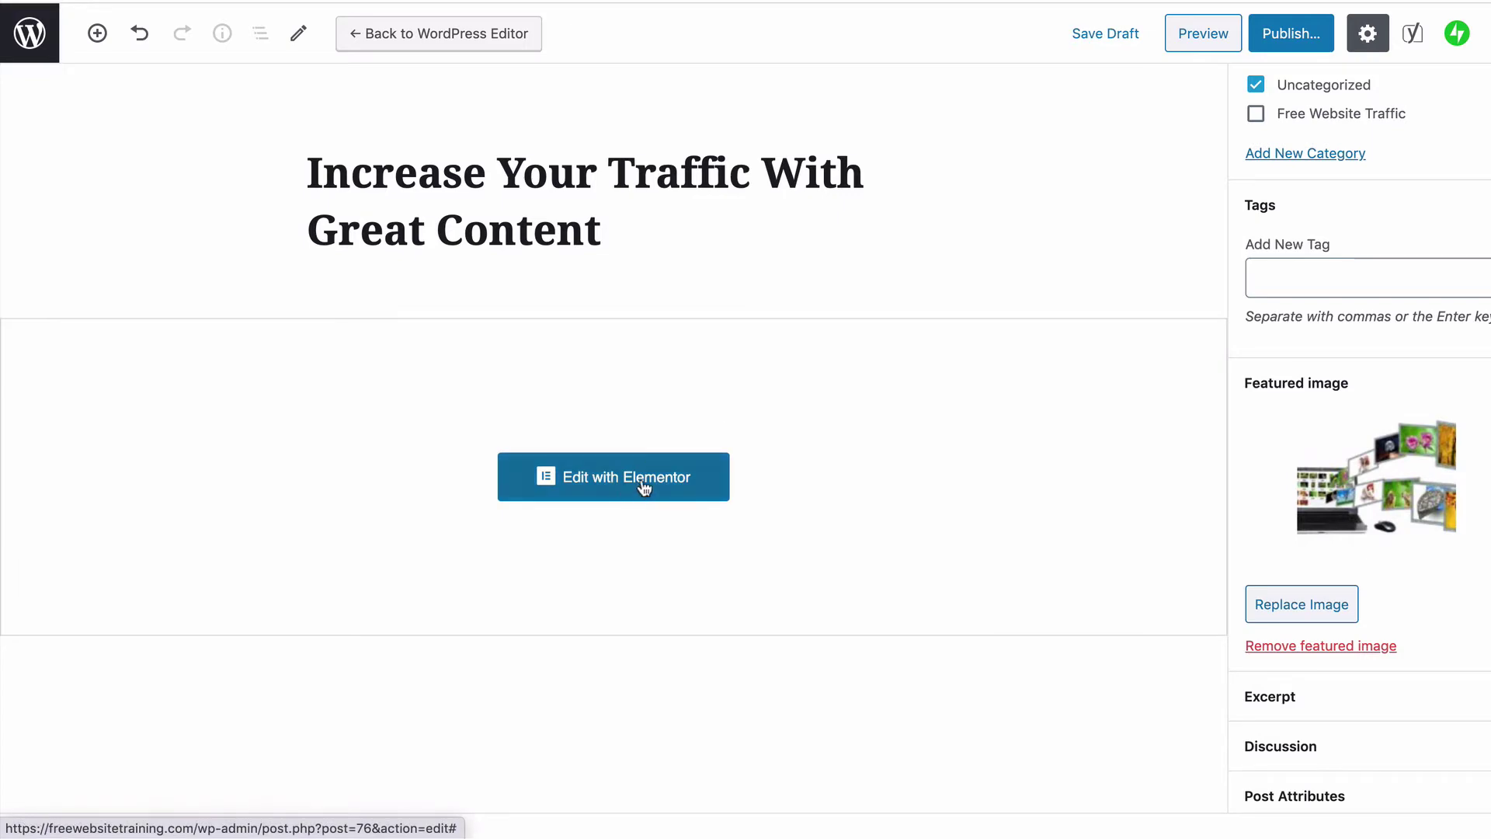
Open the post in Elementor and examine its title, featured image and empty content area
left_click(643, 486)
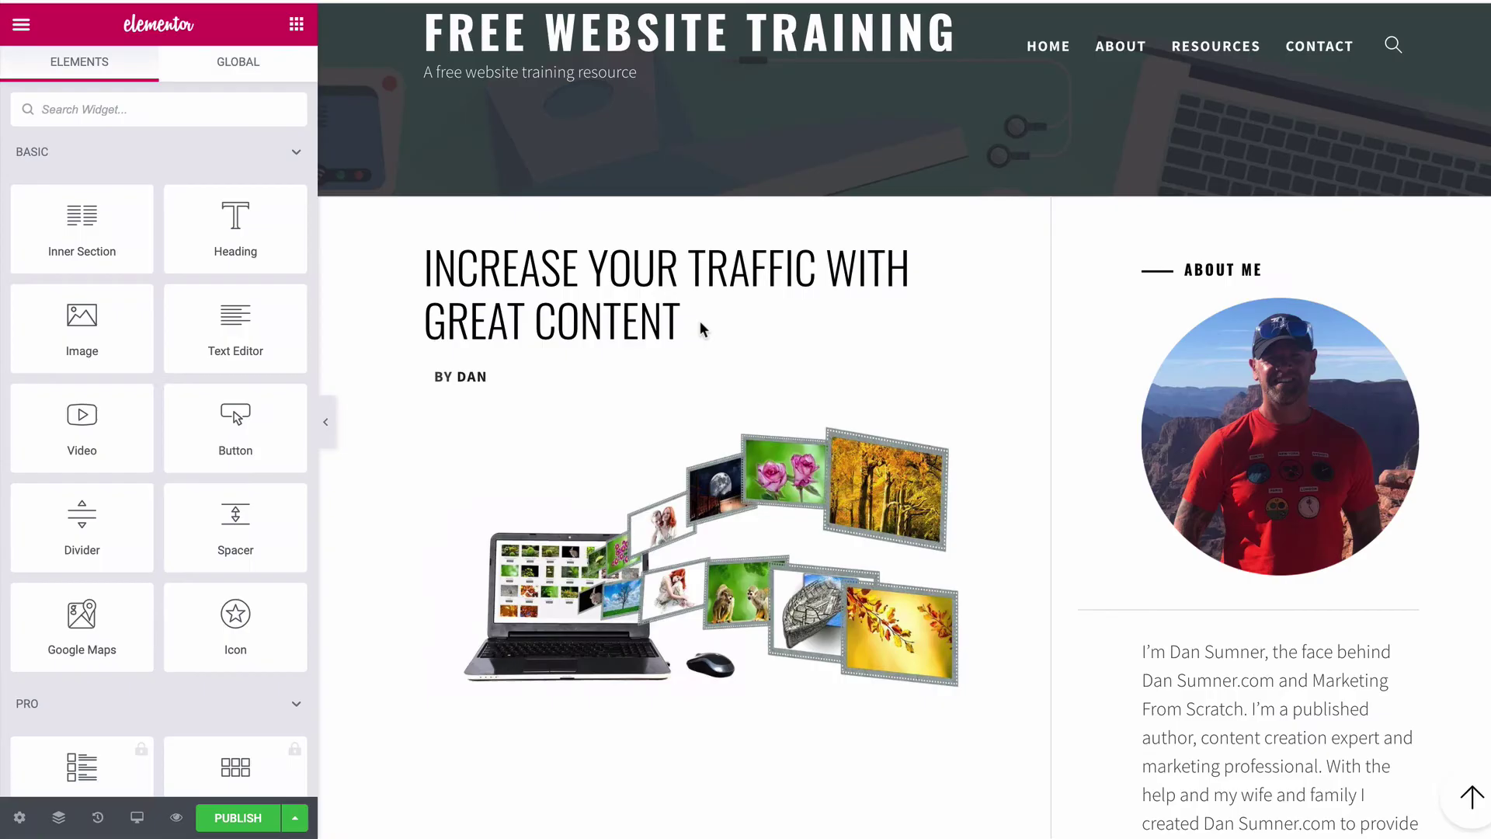
left_click_drag(700, 322, 427, 281)
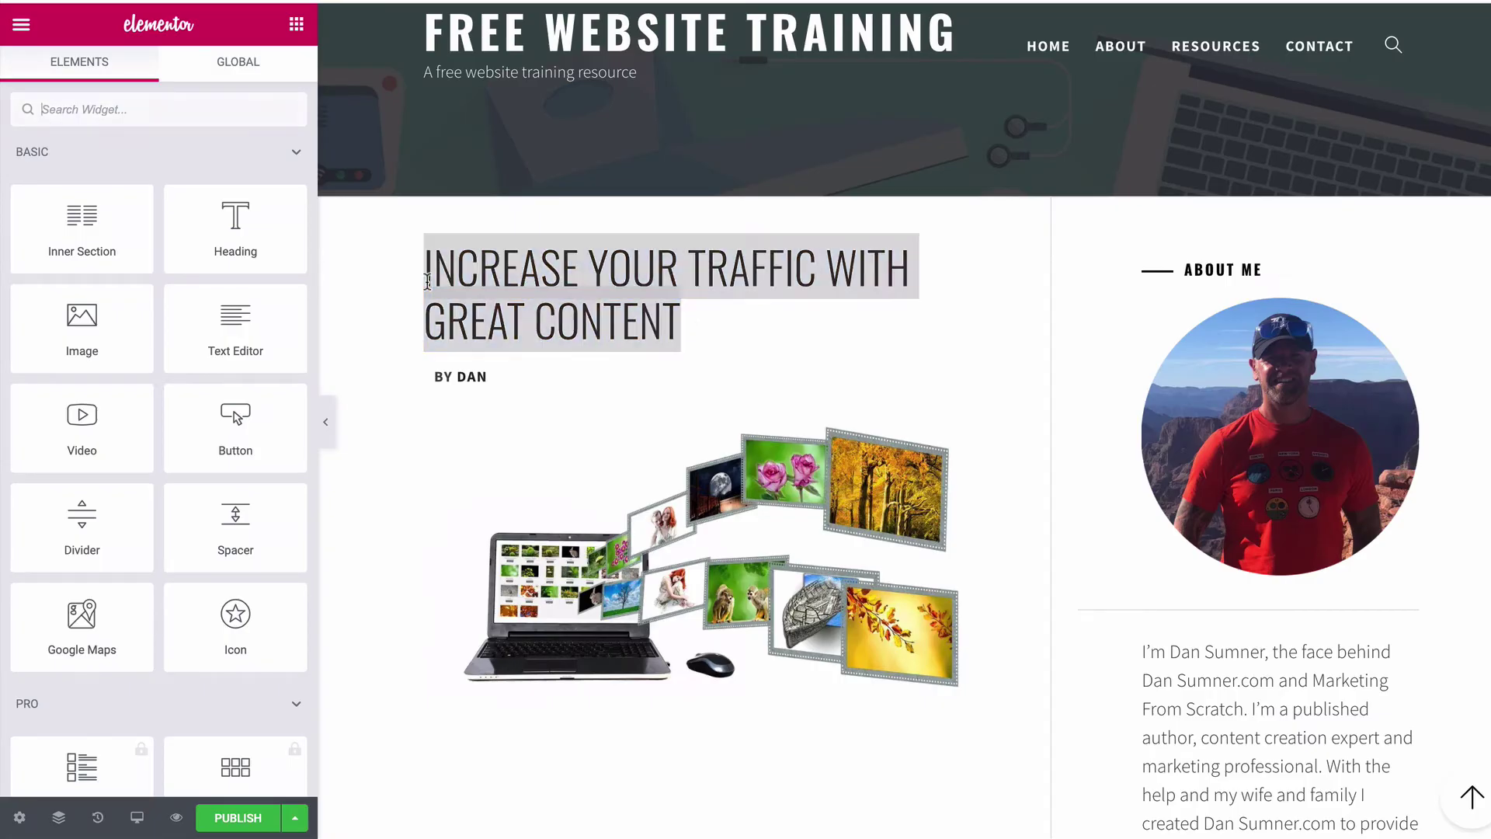
scroll(958, 386, "down", 3)
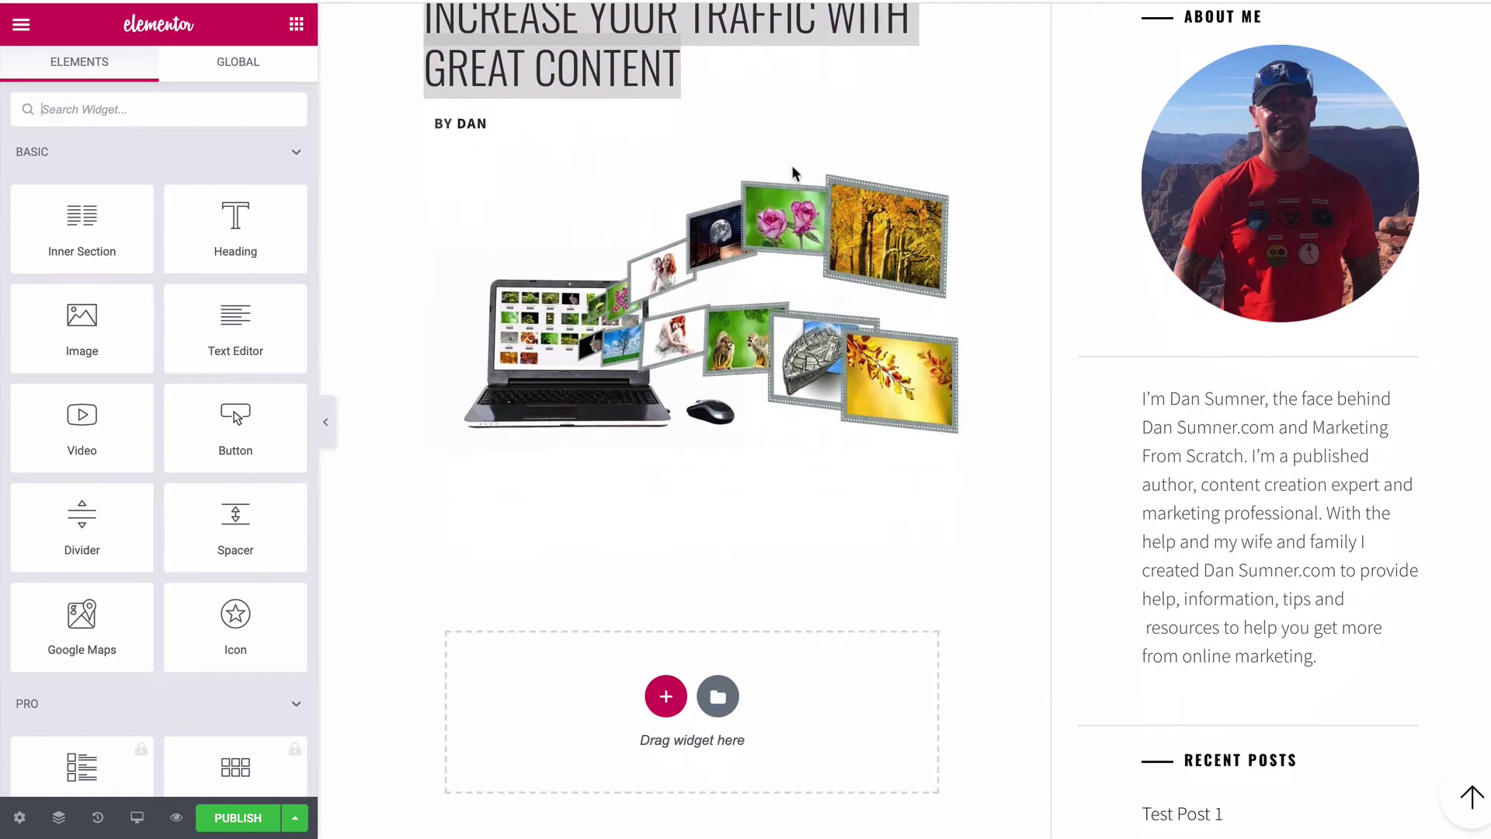
scroll(1040, 337, "up", 2)
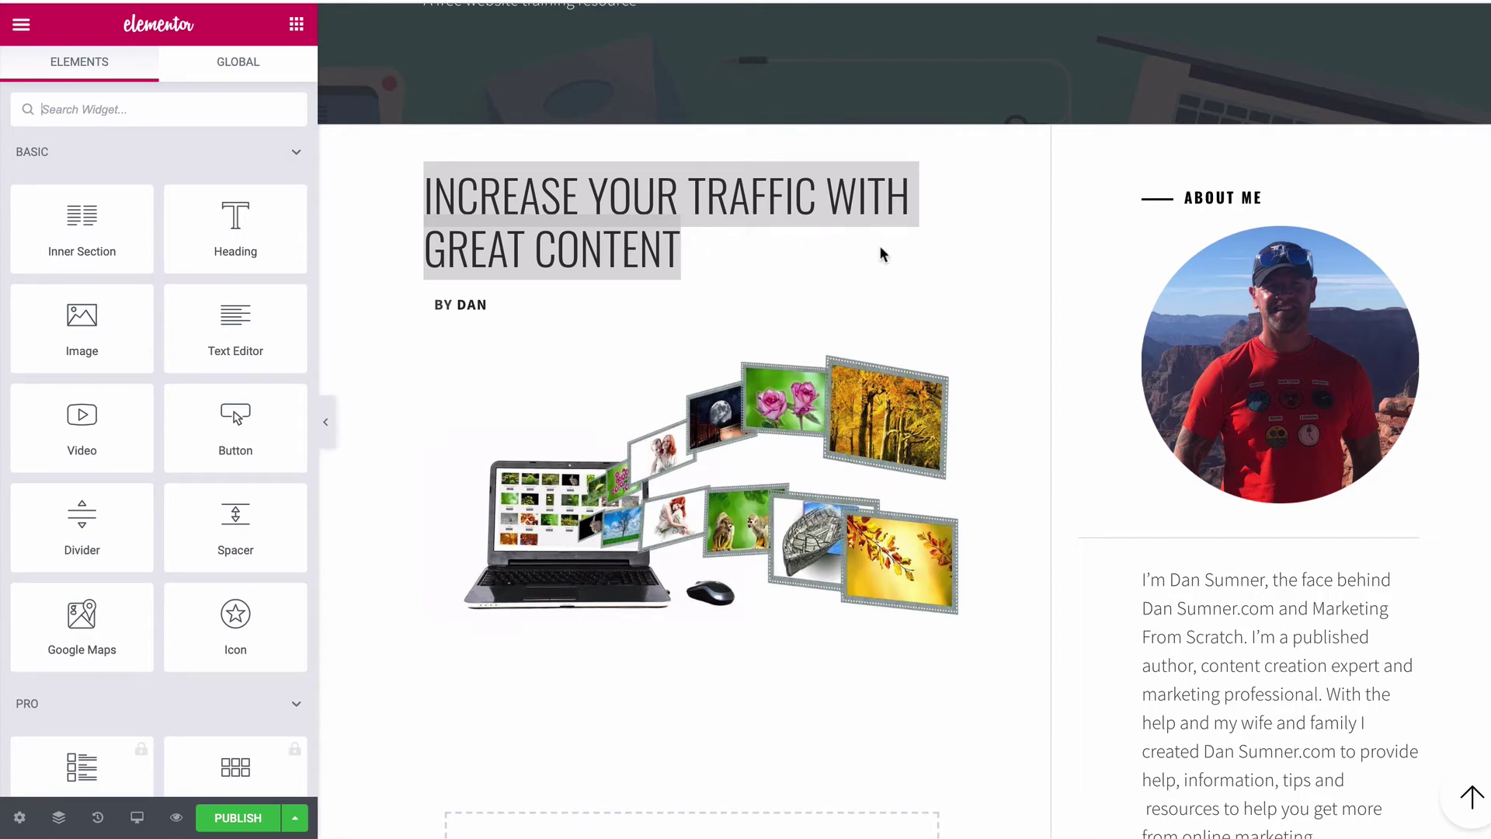
Add a Text Editor widget to the post's empty content area below the featured image
scroll(881, 249, "down", 2)
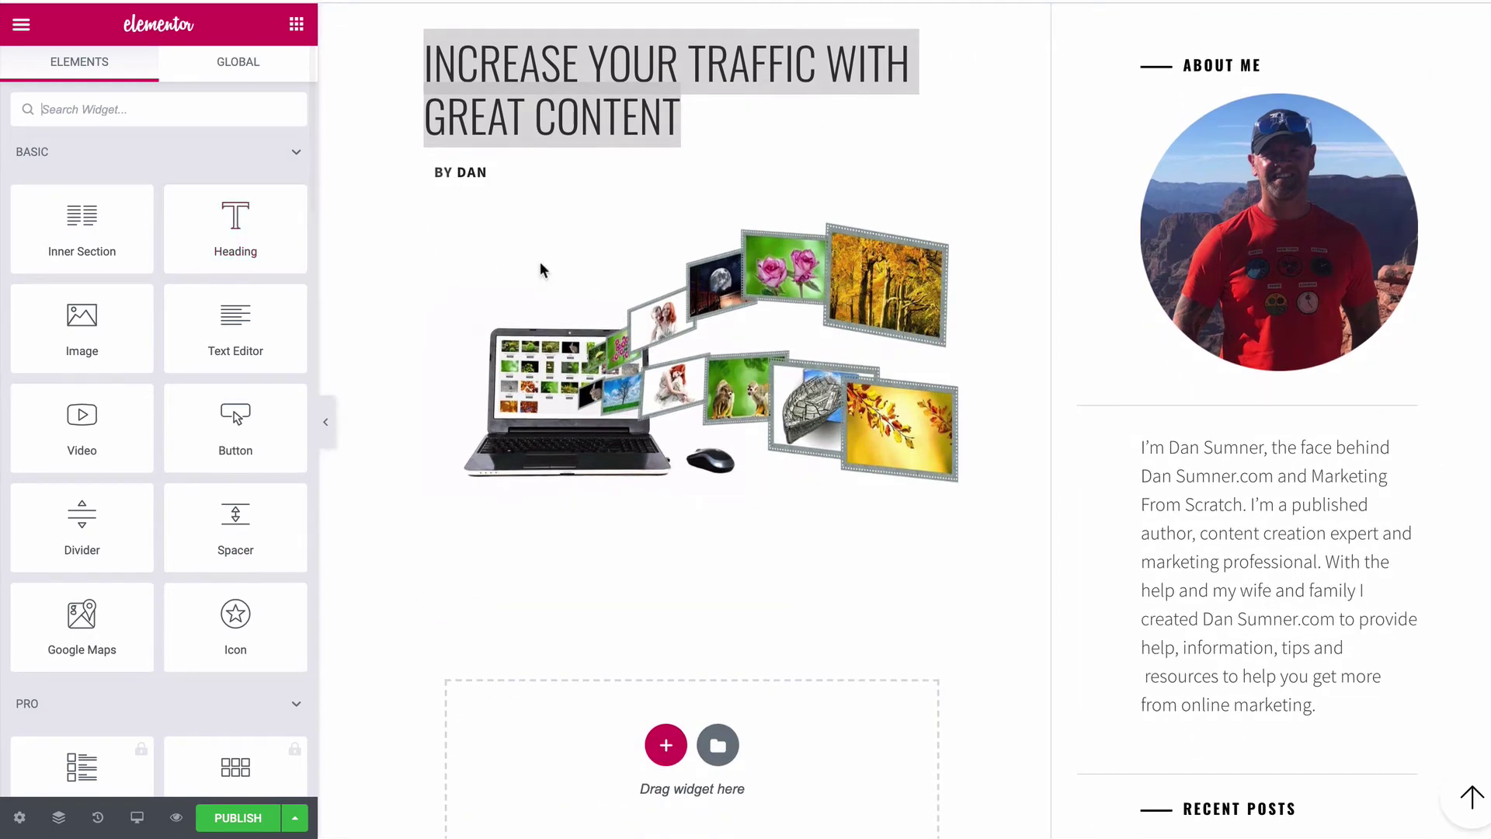
scroll(539, 261, "down", 4)
scroll(539, 261, "up", 2)
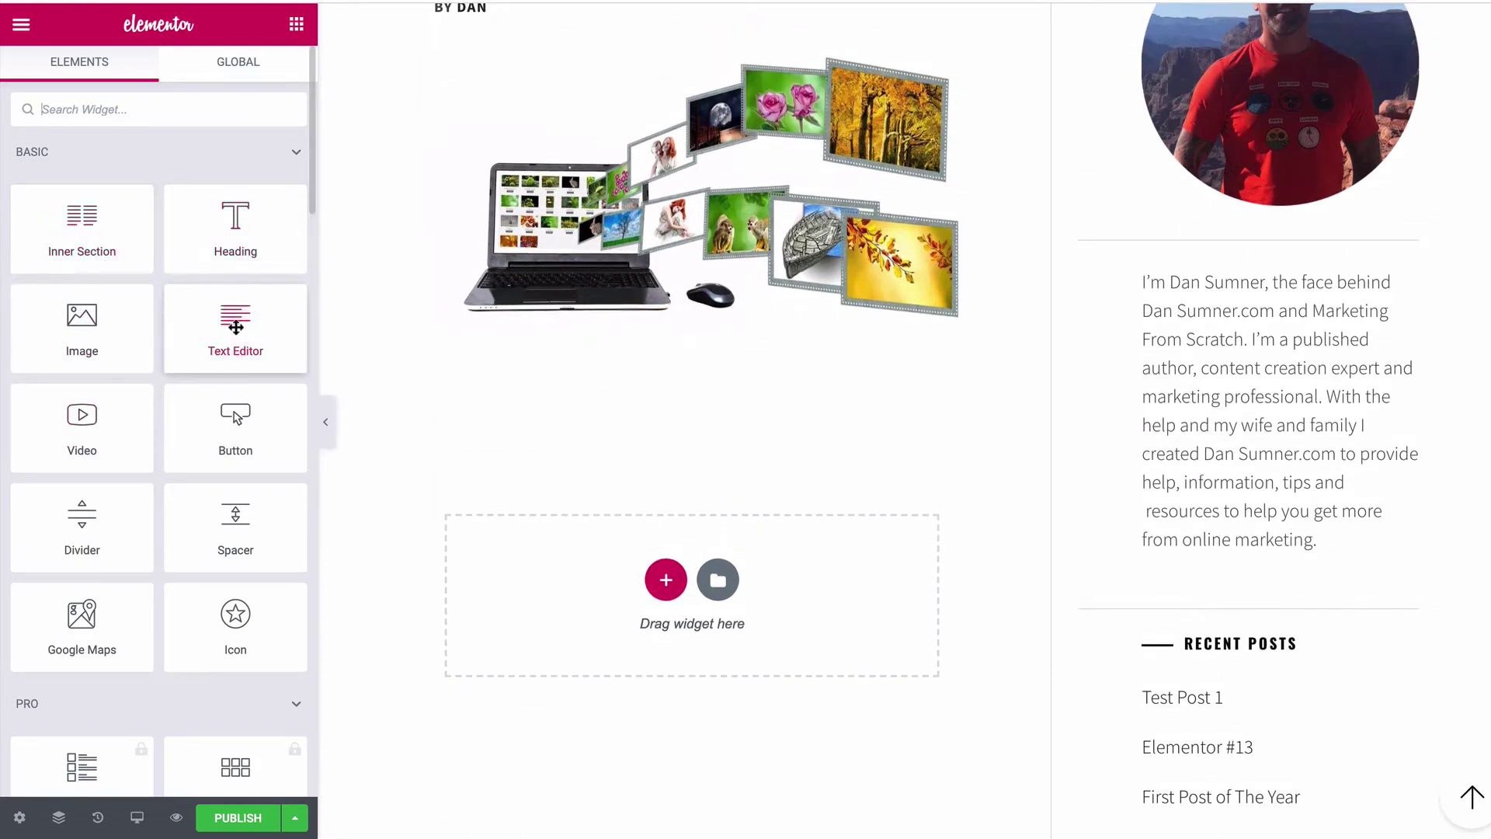
left_click_drag(236, 327, 707, 610)
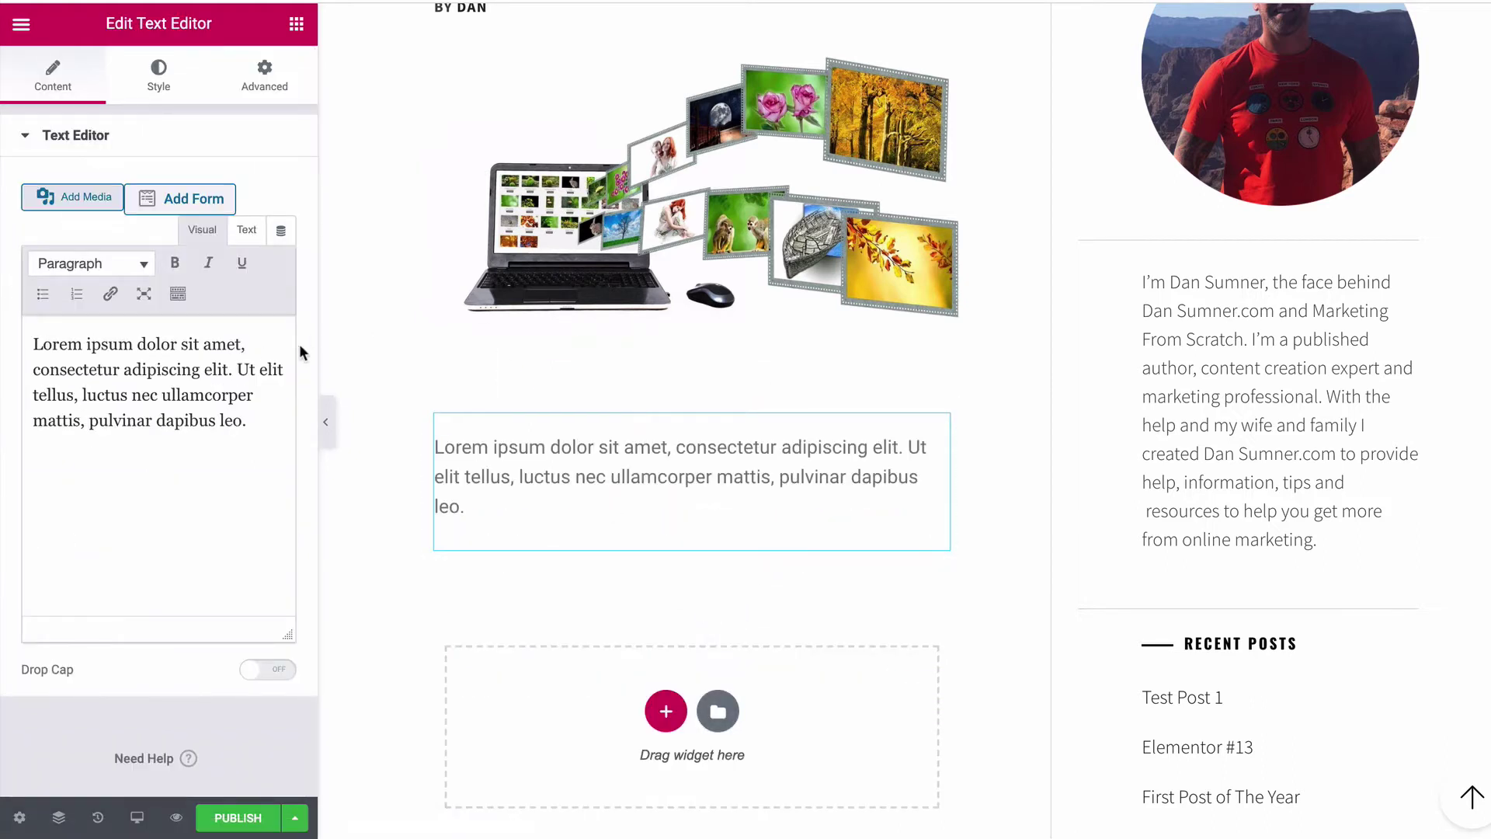
left_click(379, 350)
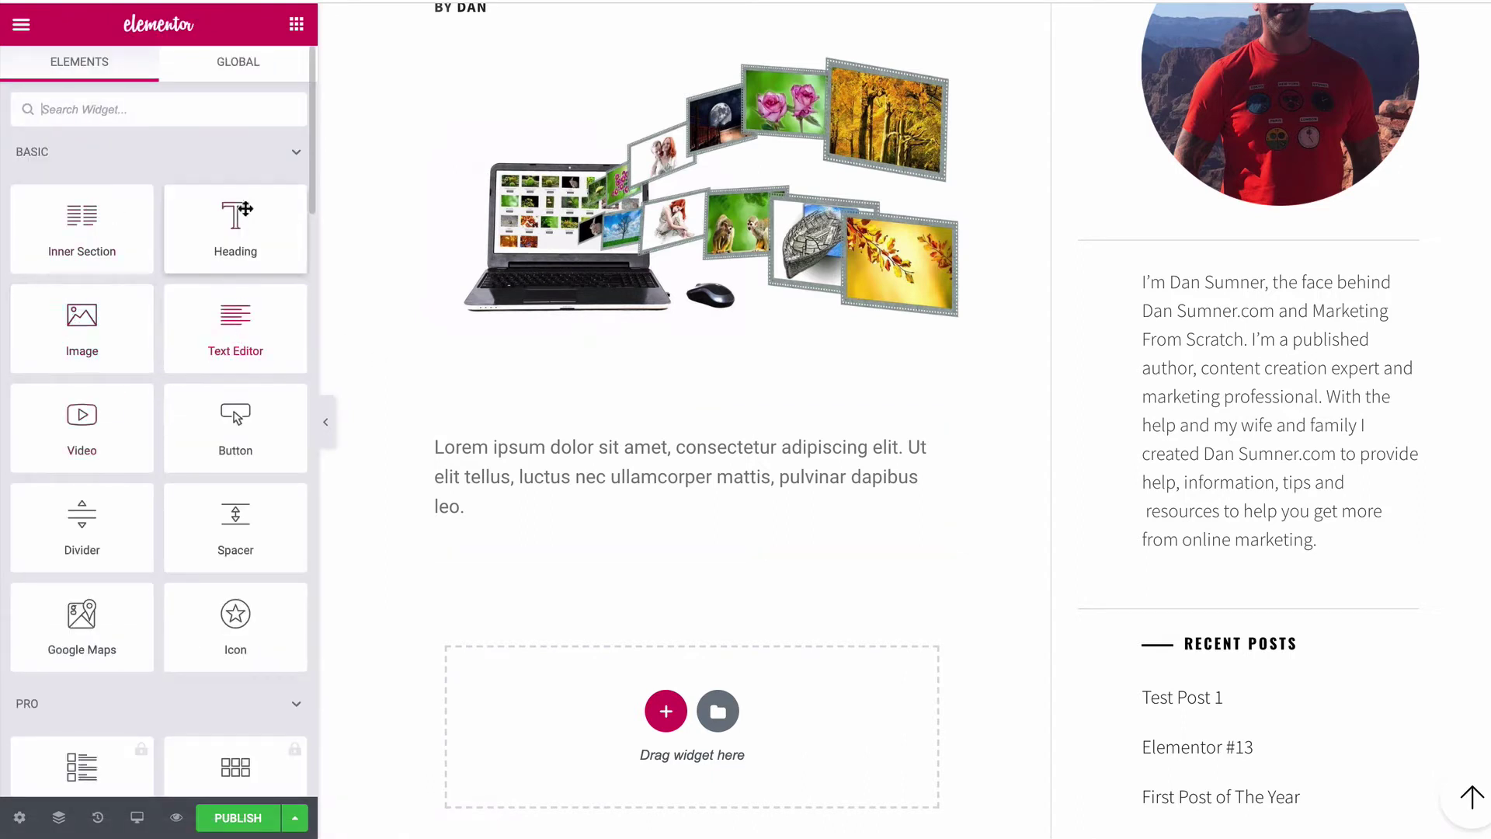
Add a Heading widget directly above the placeholder text block
left_click_drag(237, 217, 543, 419)
scroll(842, 466, "down", 2)
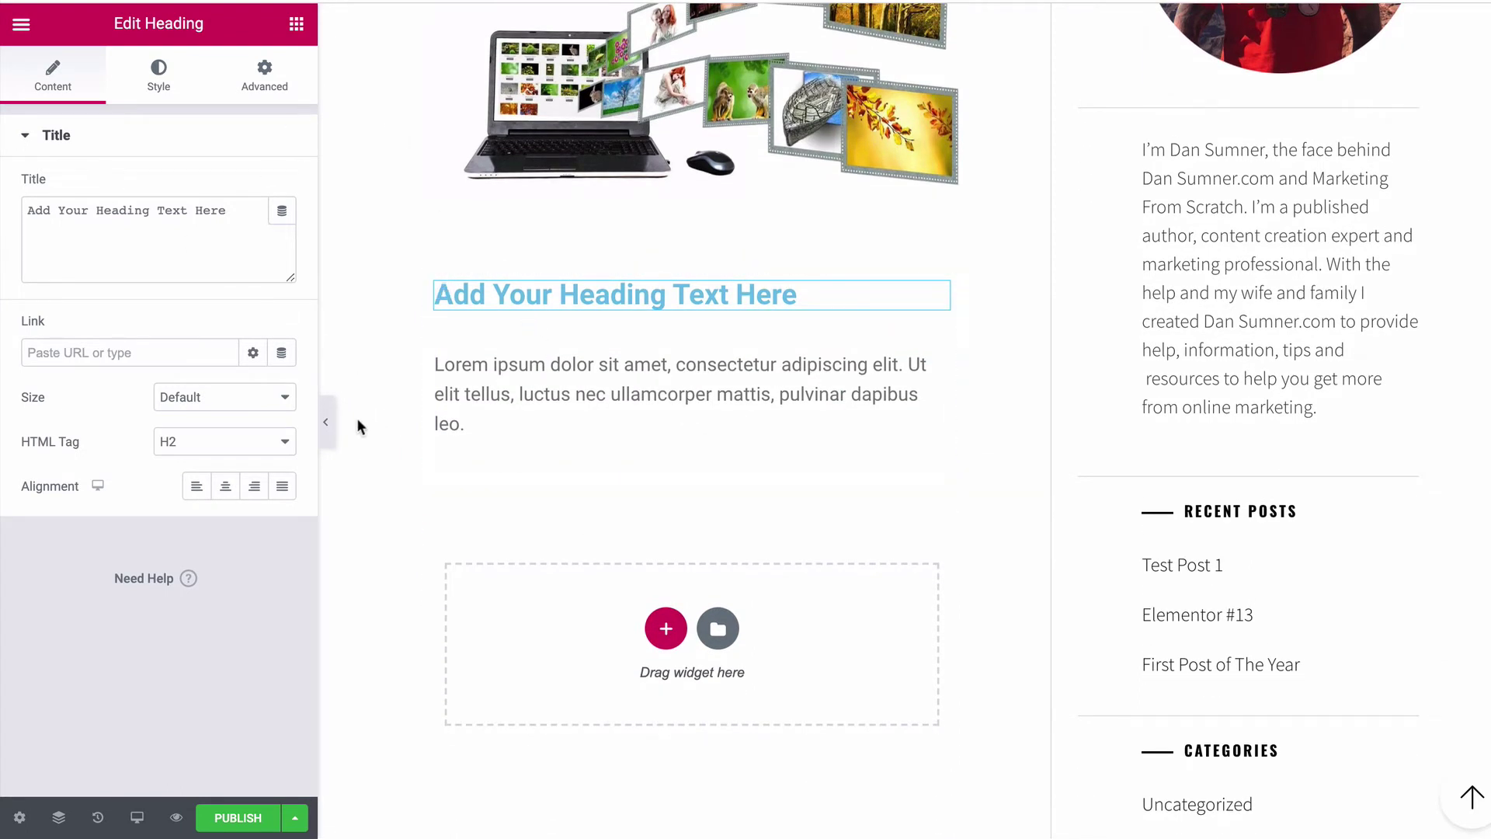
left_click(361, 516)
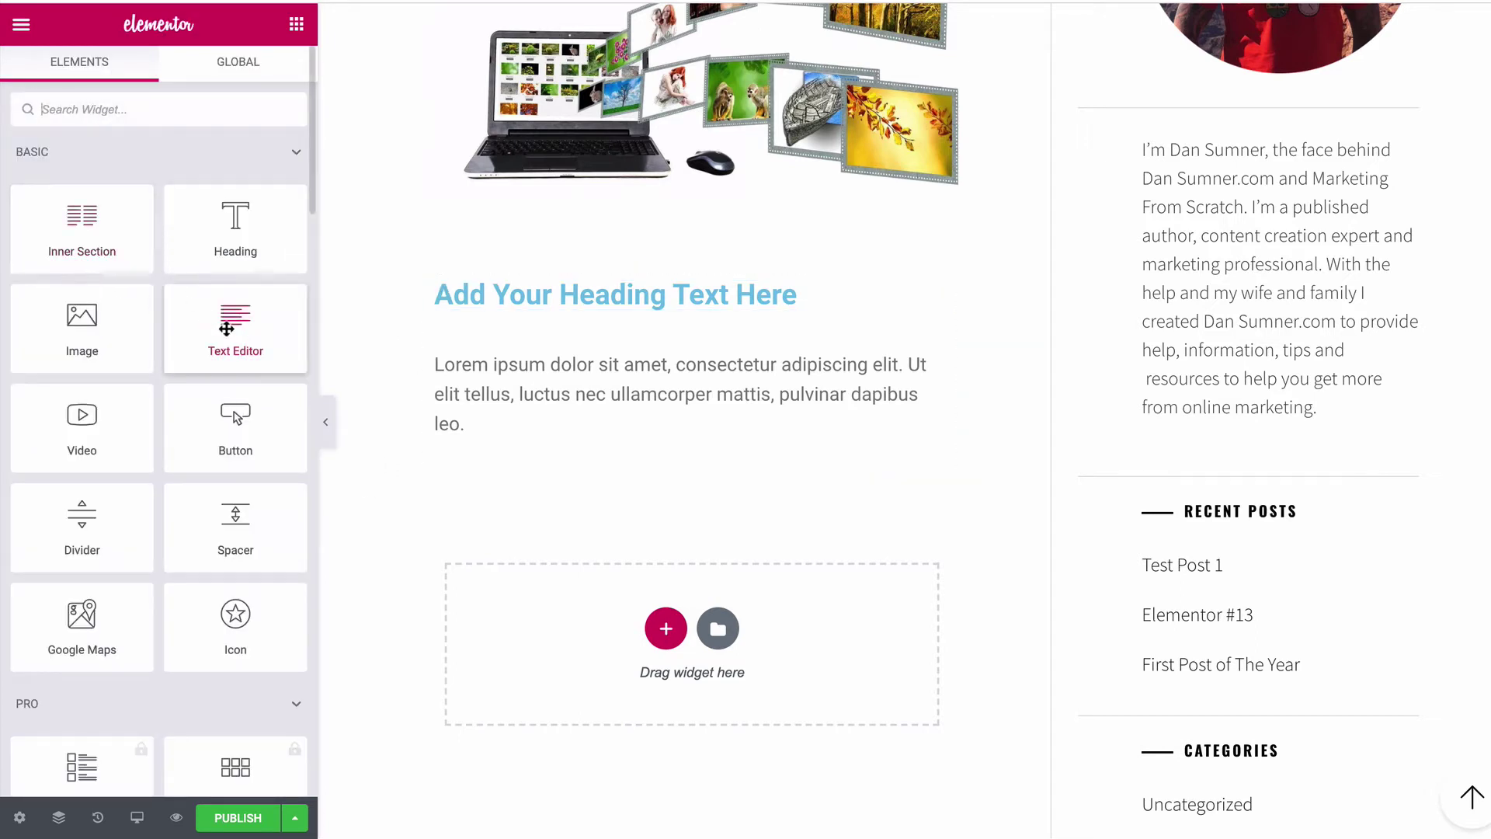
Add a second Text Editor widget in a new section below the first text block
left_click_drag(207, 323, 613, 559)
left_click_drag(623, 641, 622, 640)
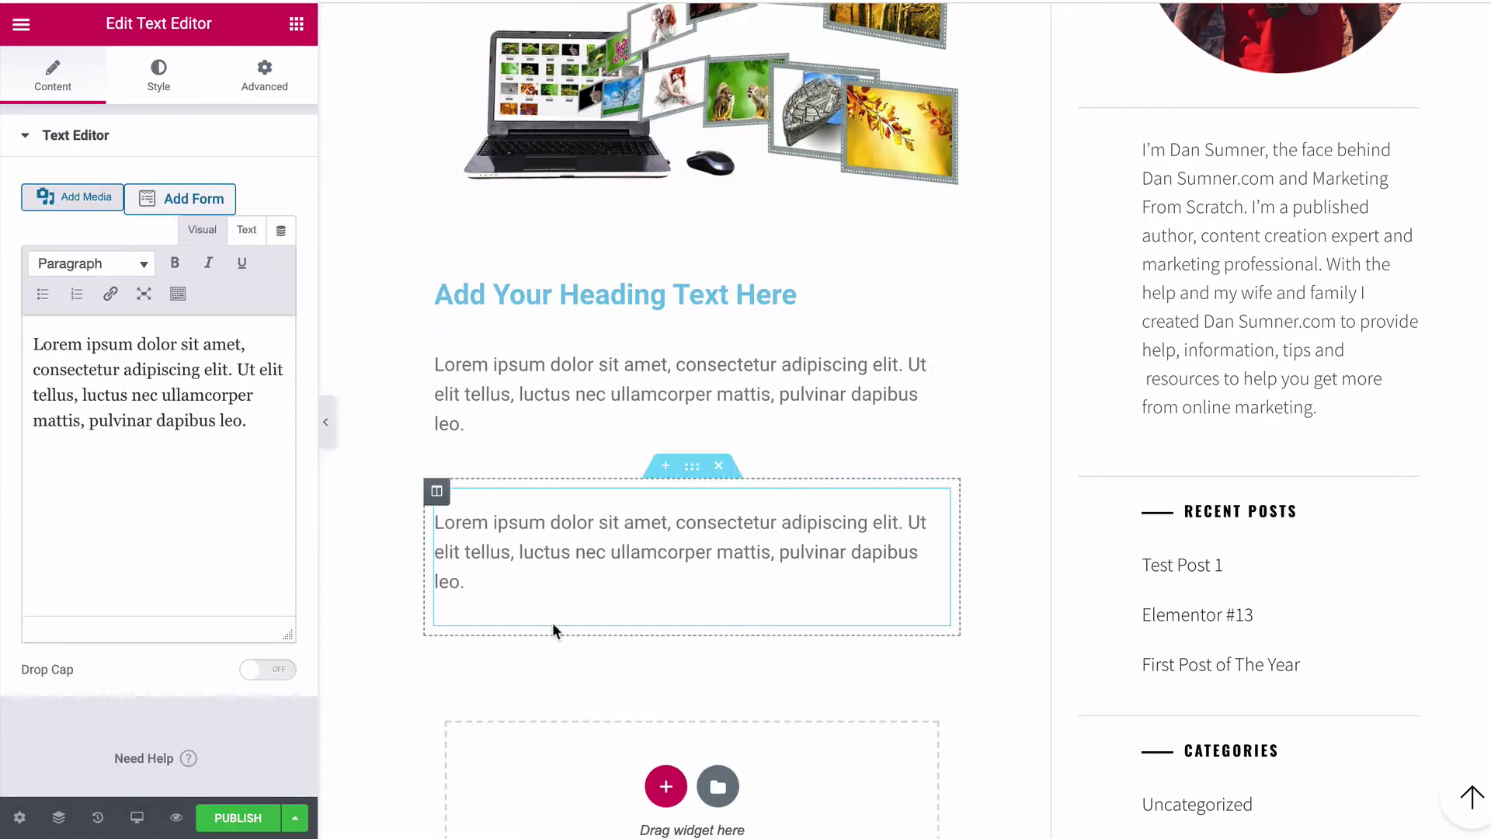
mouse_move(535, 834)
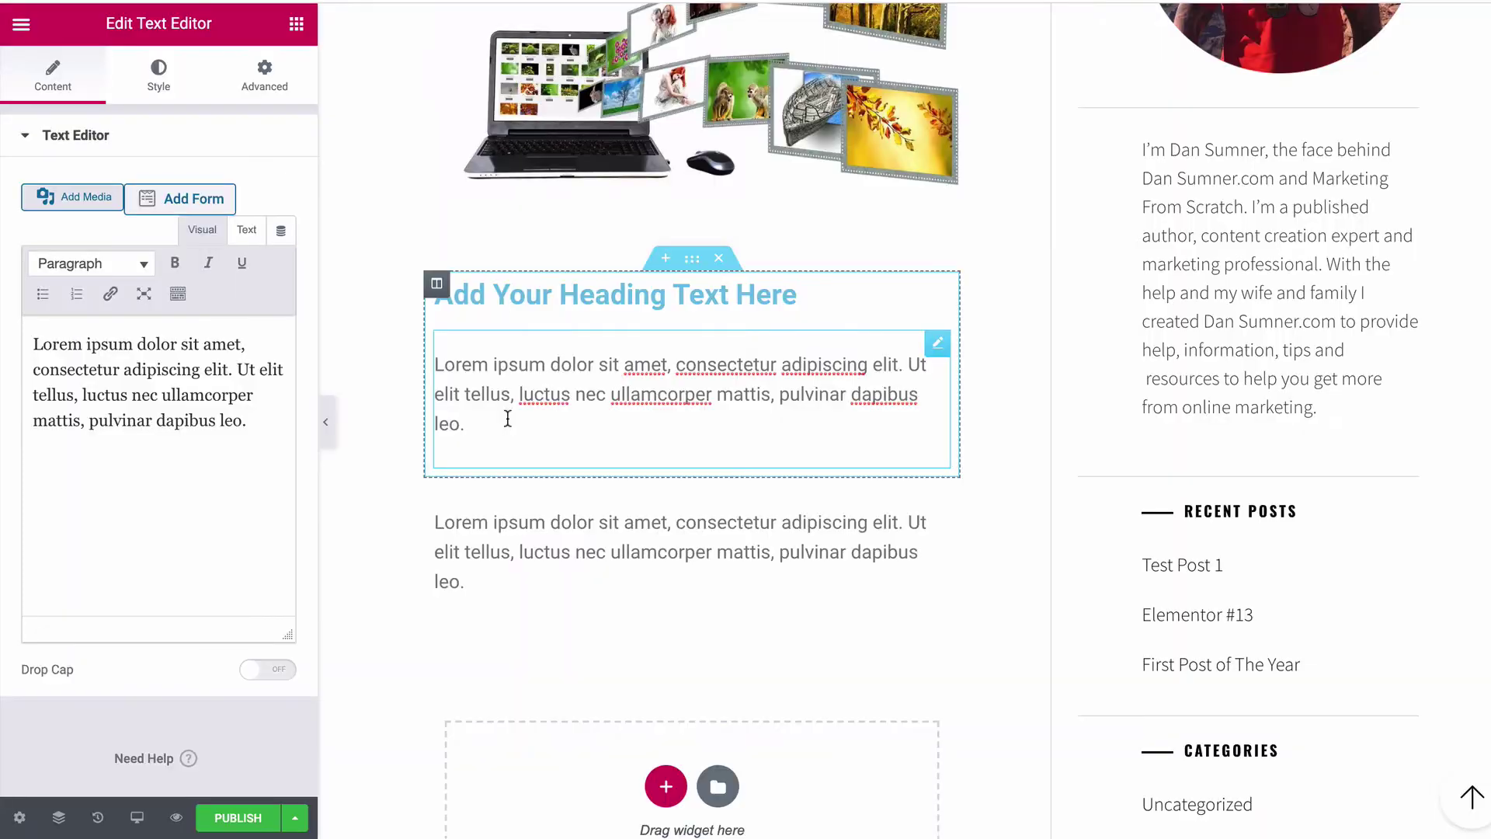
Replace the placeholder text in the first text block with the copied article about increasing traffic through content
left_click_drag(501, 423, 436, 359)
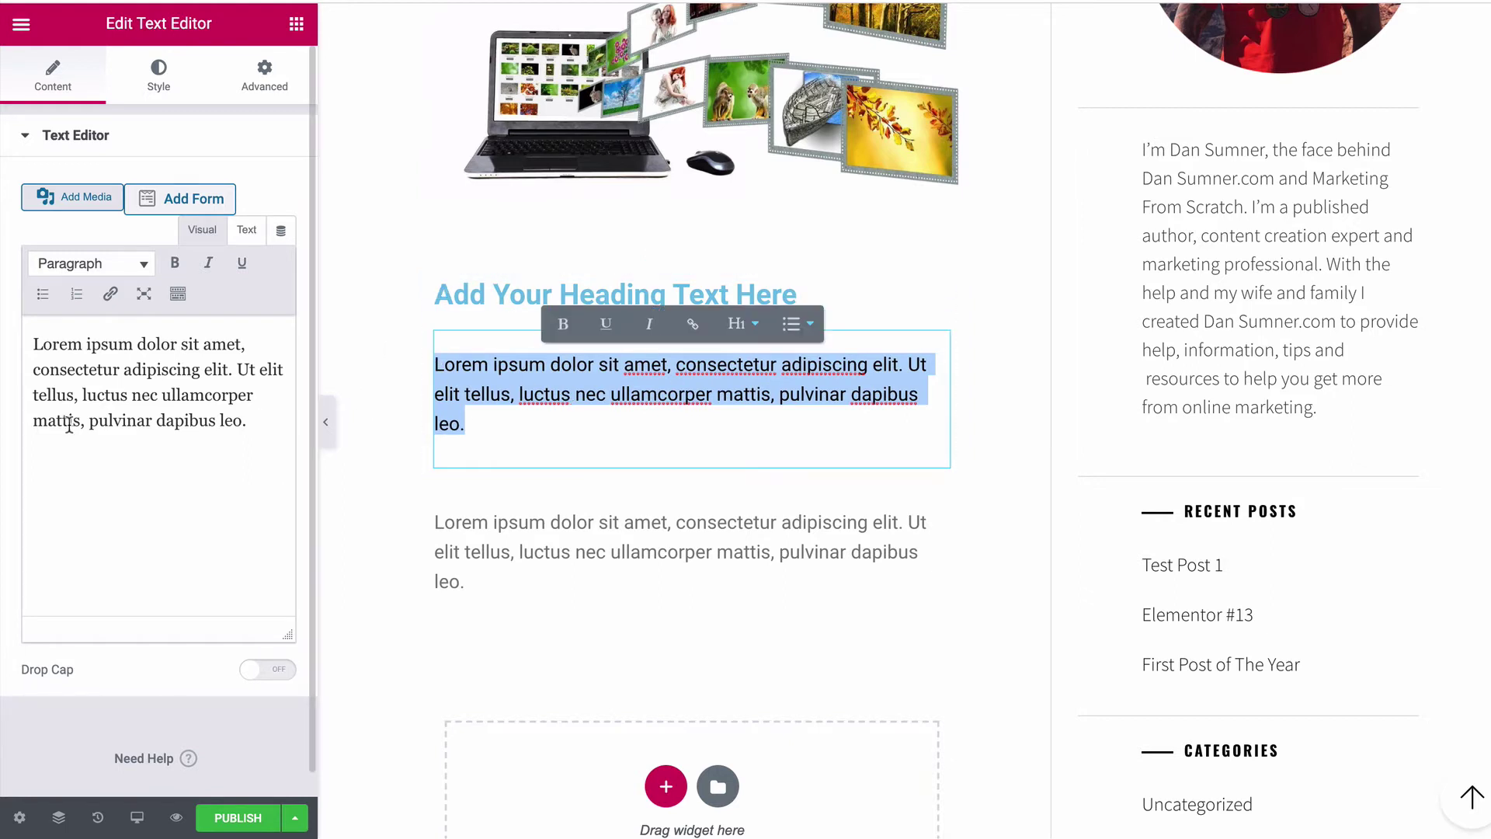
left_click(219, 415)
triple_click(250, 419)
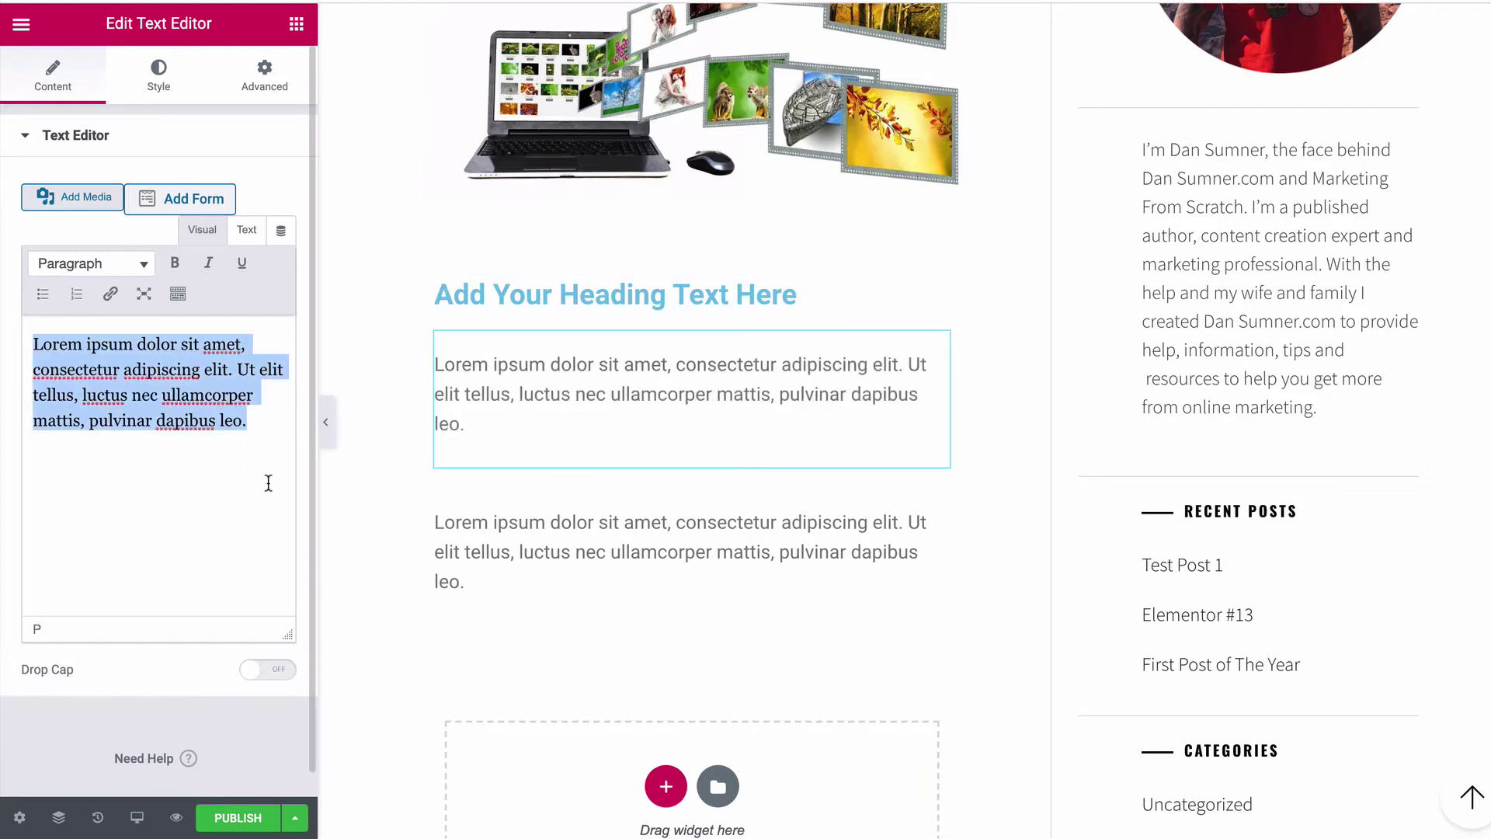
left_click(587, 424)
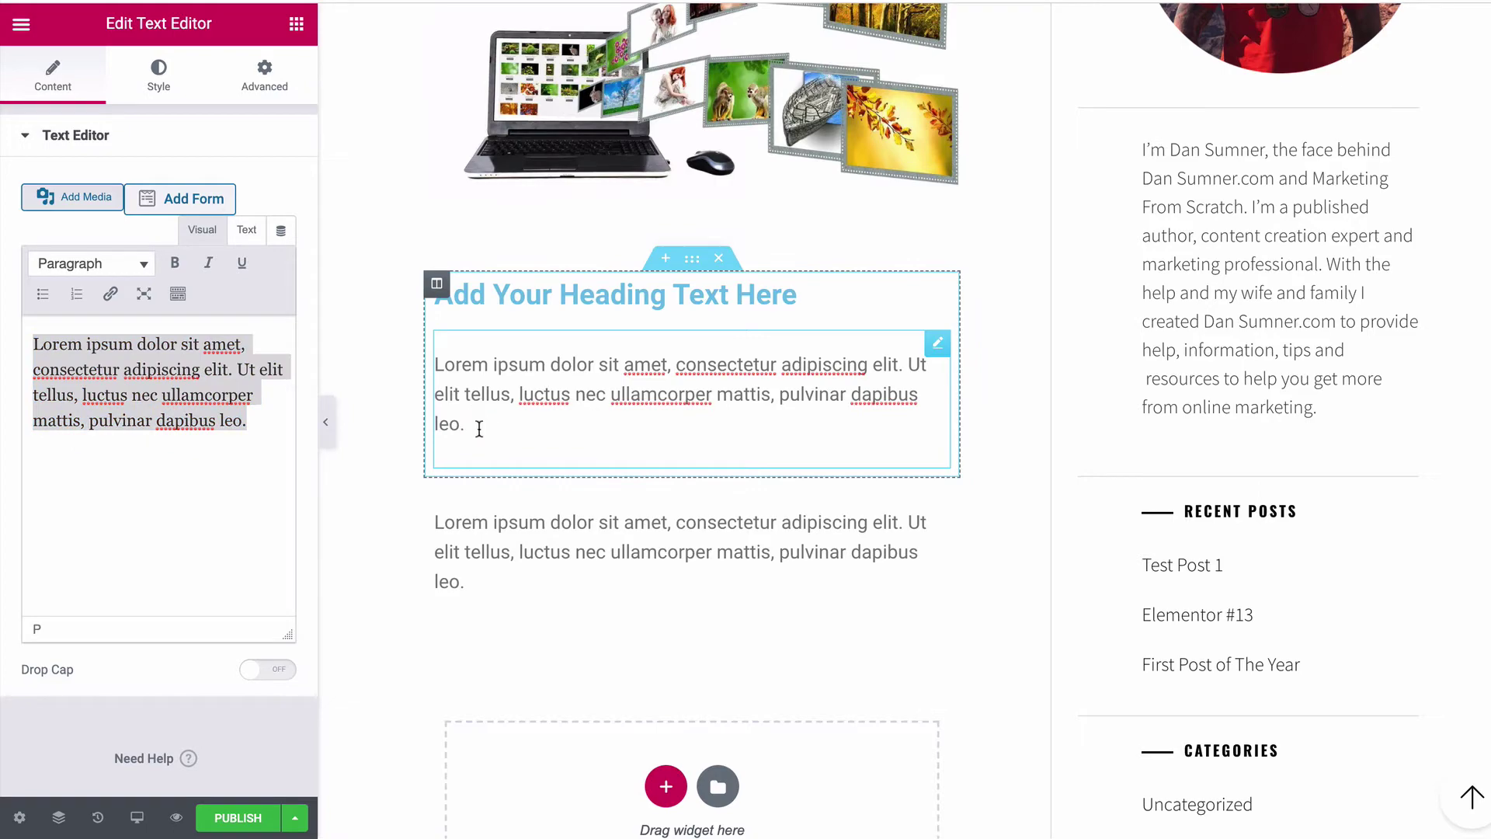
left_click_drag(479, 428, 436, 363)
type("L")
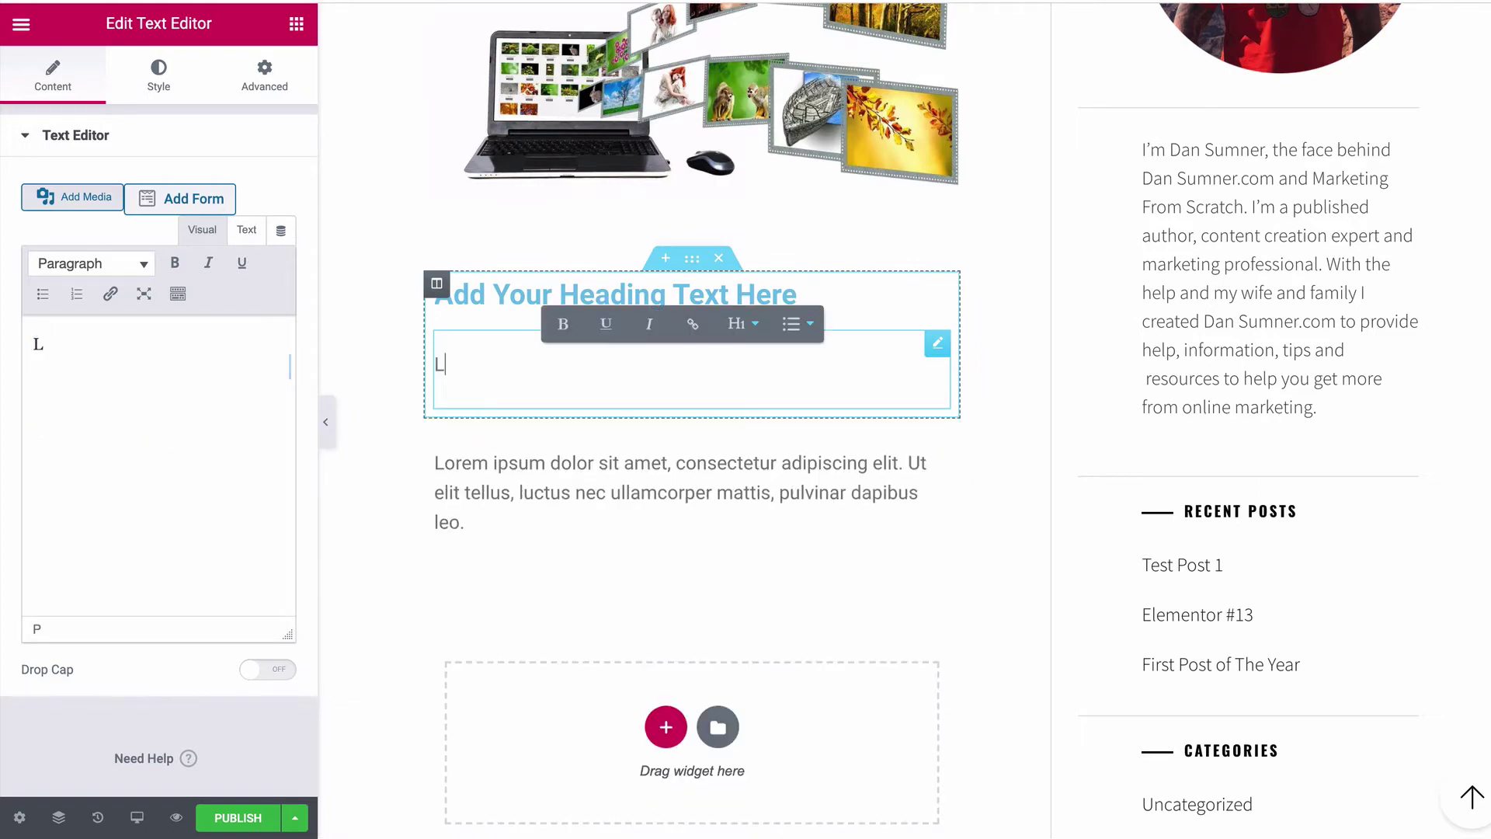
key("BackSpace")
key("ctrl+v")
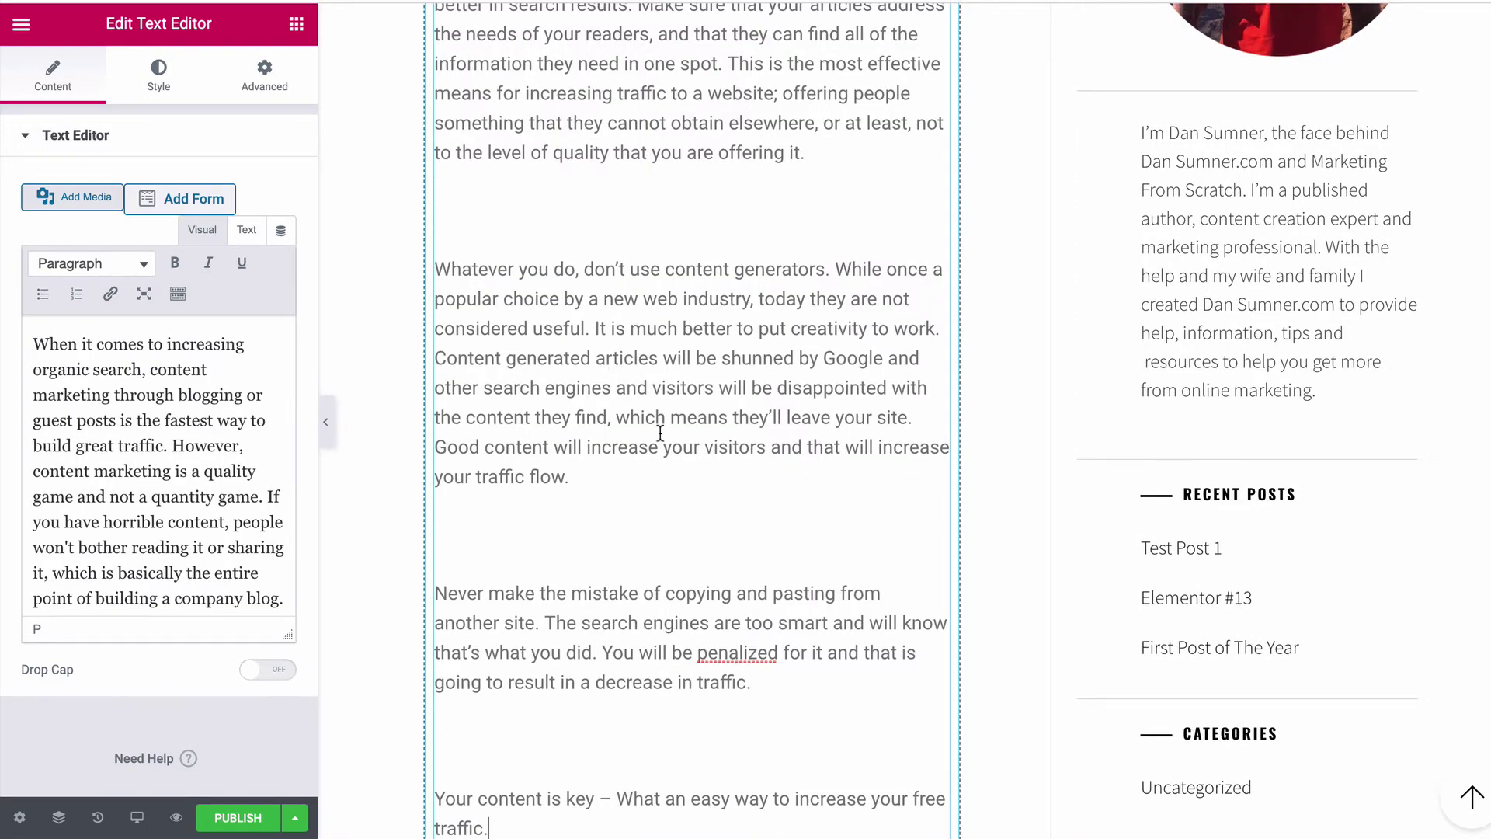
Remove the extra blank lines between all paragraphs of the pasted article
scroll(659, 432, "up", 15)
scroll(660, 432, "down", 6)
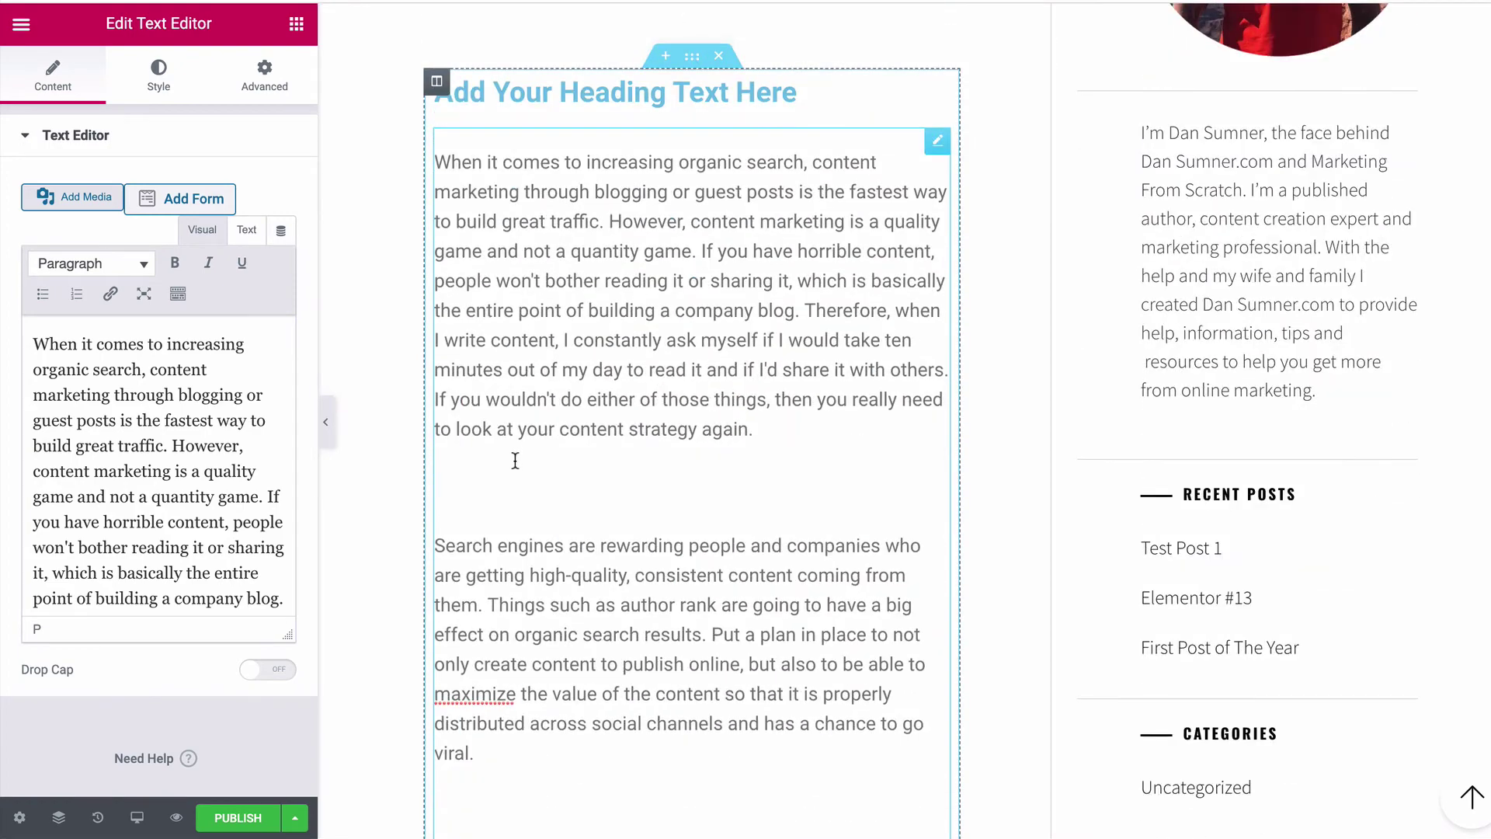
key("BackSpace")
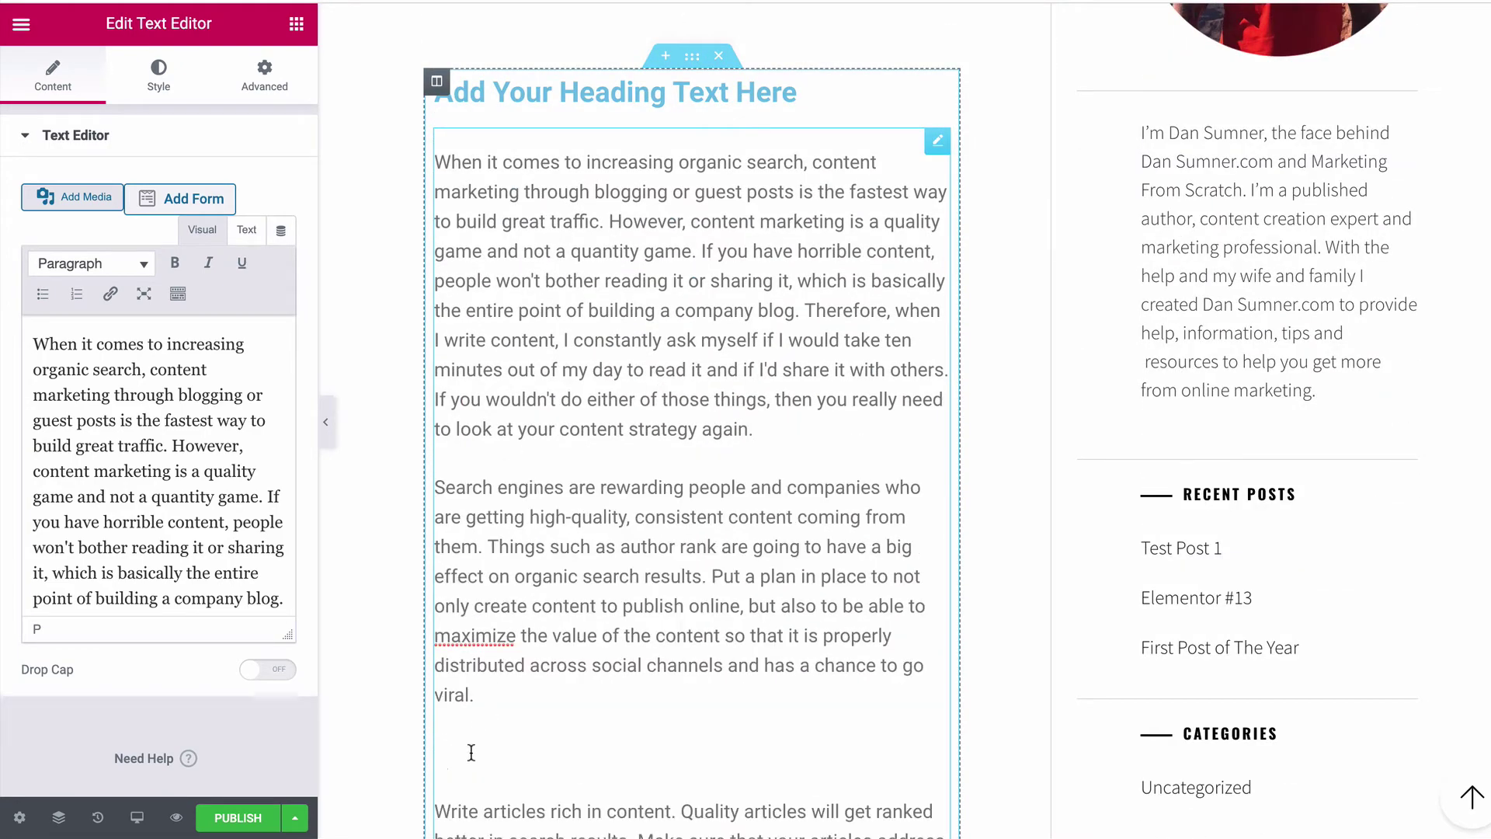
key("BackSpace")
scroll(750, 590, "down", 7)
left_click(522, 436)
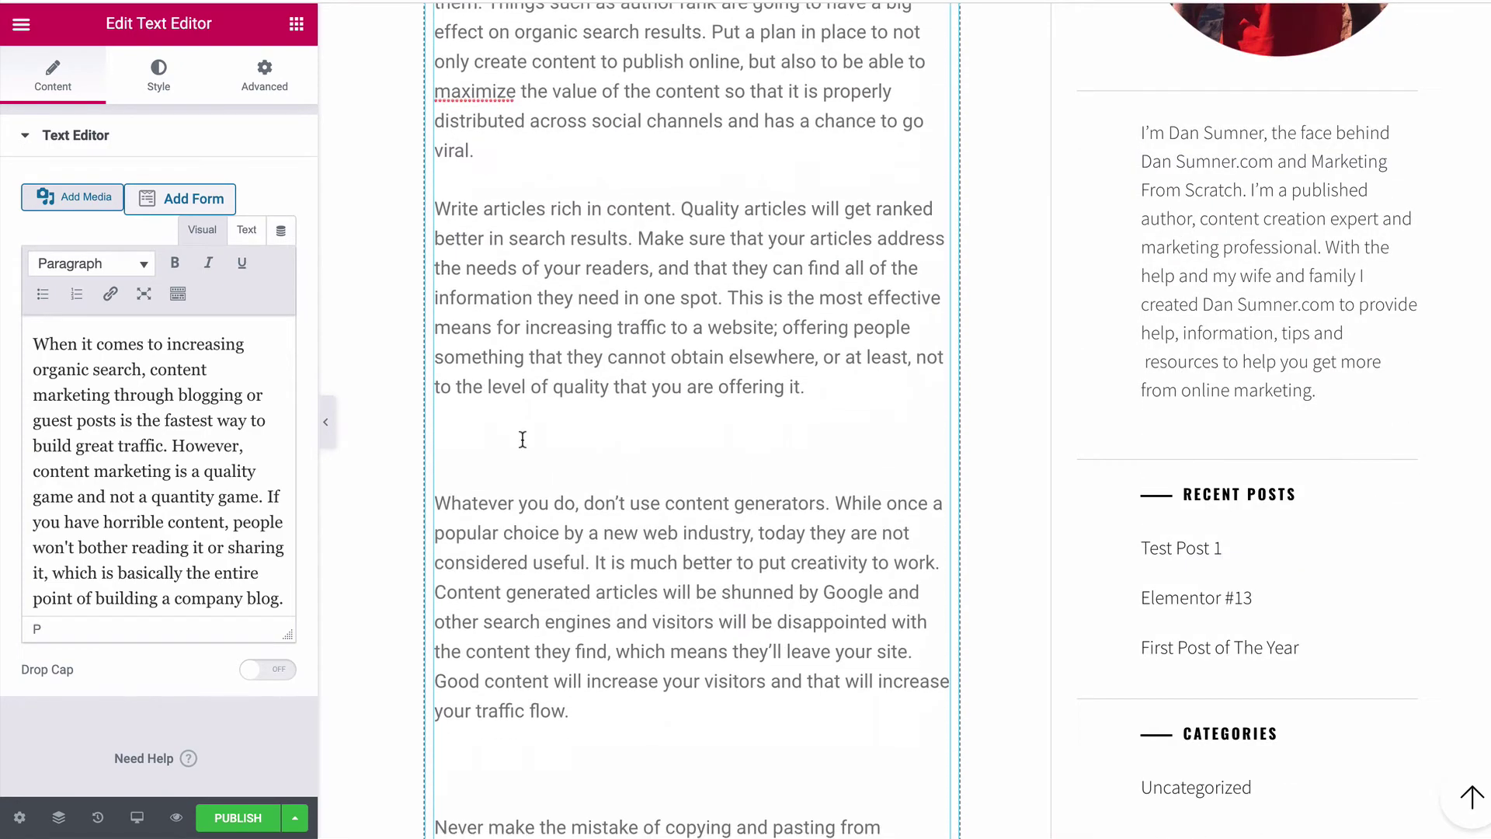
key("BackSpace")
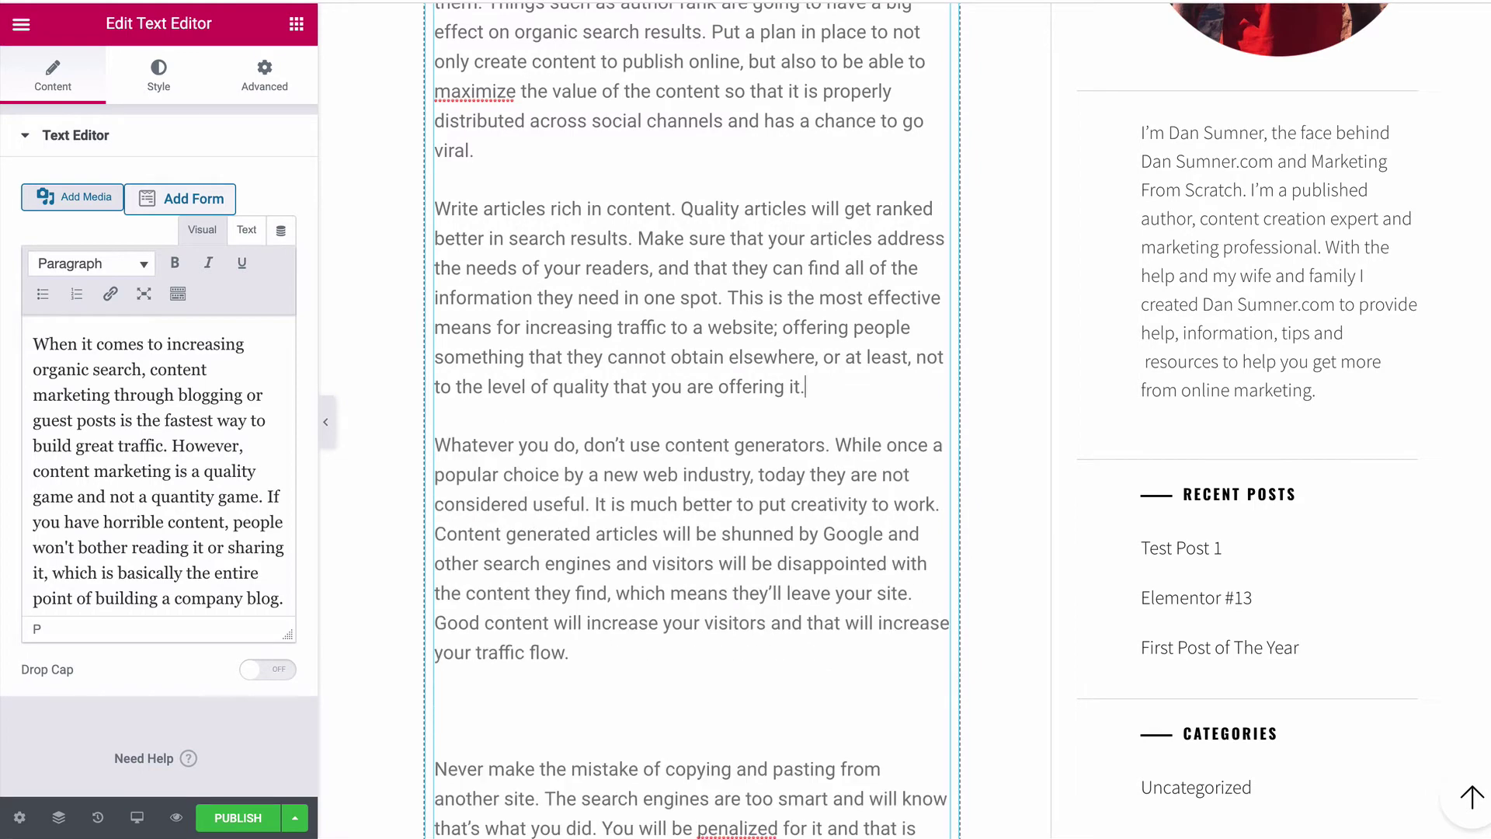
left_click(480, 712)
key("BackSpace")
scroll(596, 588, "down", 4)
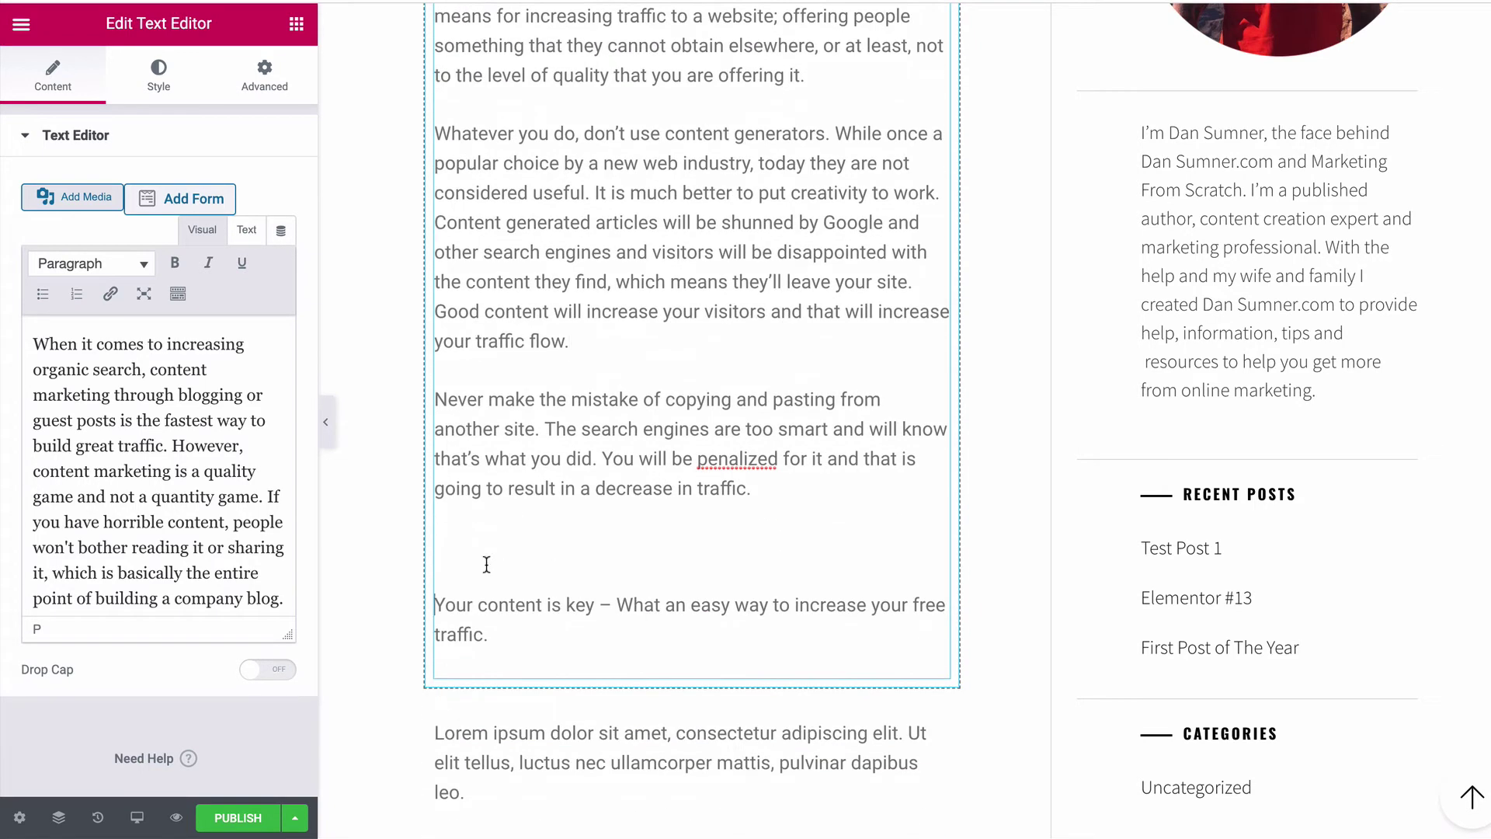
key("BackSpace")
Split the article's first paragraph so that a new paragraph starts at "Therefore, when I write content"
scroll(734, 347, "up", 12)
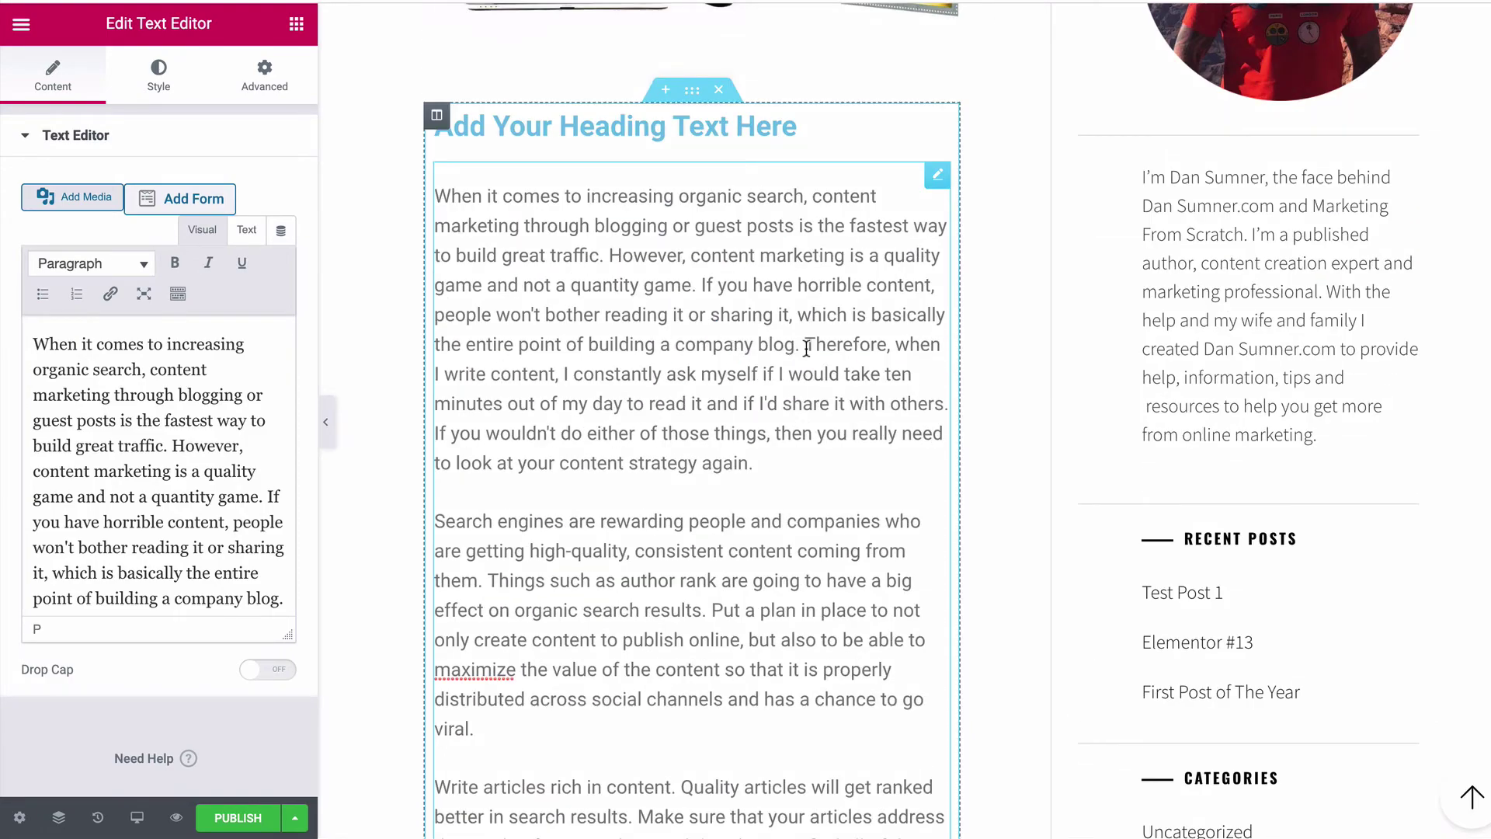
left_click(806, 344)
key("Return")
Replace the placeholder heading with "How to Create Big Traffic and Great Content"
scroll(925, 458, "up", 6)
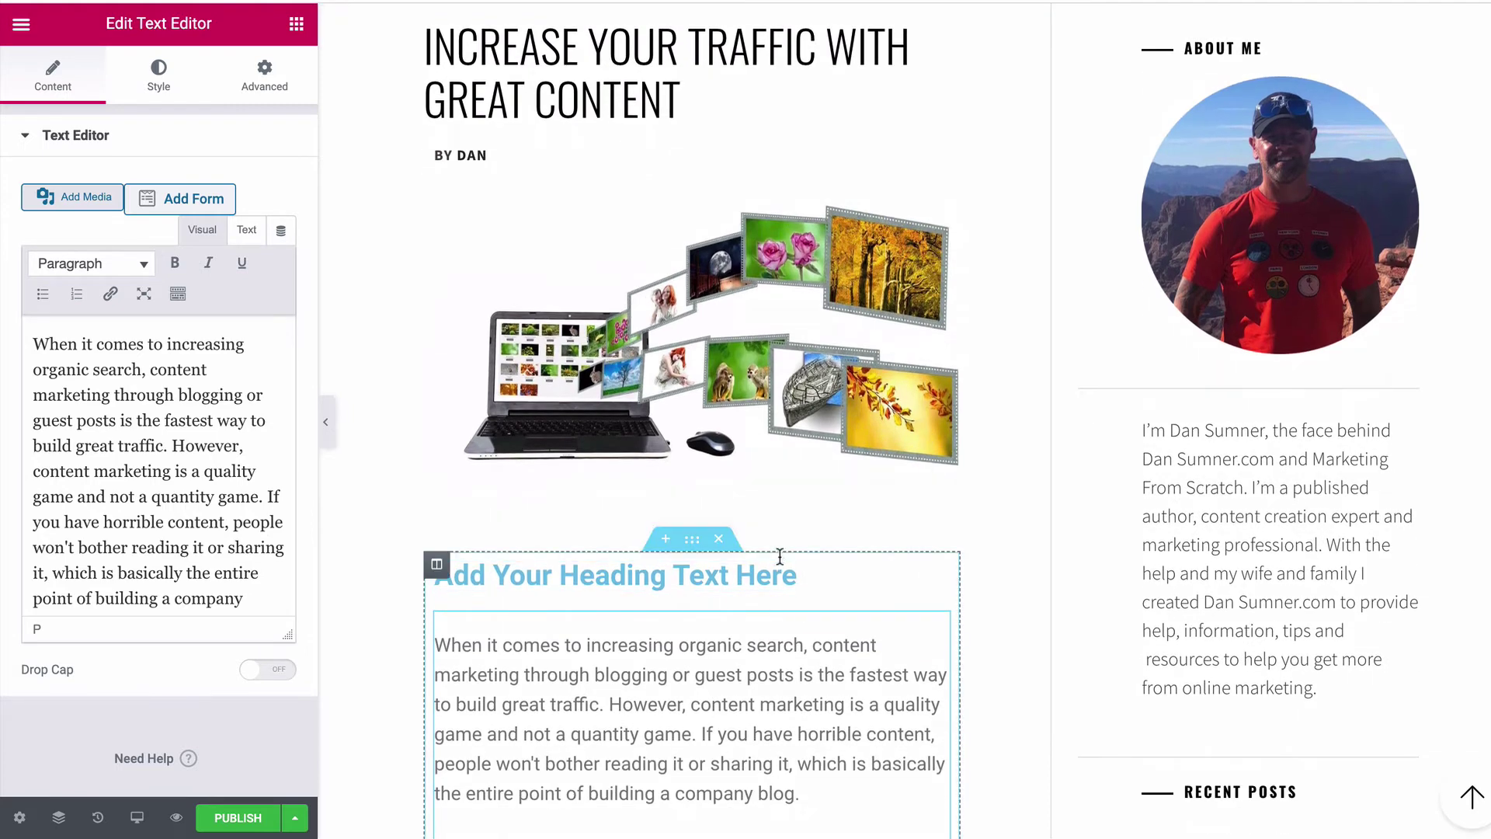
left_click(812, 574)
left_click_drag(812, 574, 441, 579)
type("H")
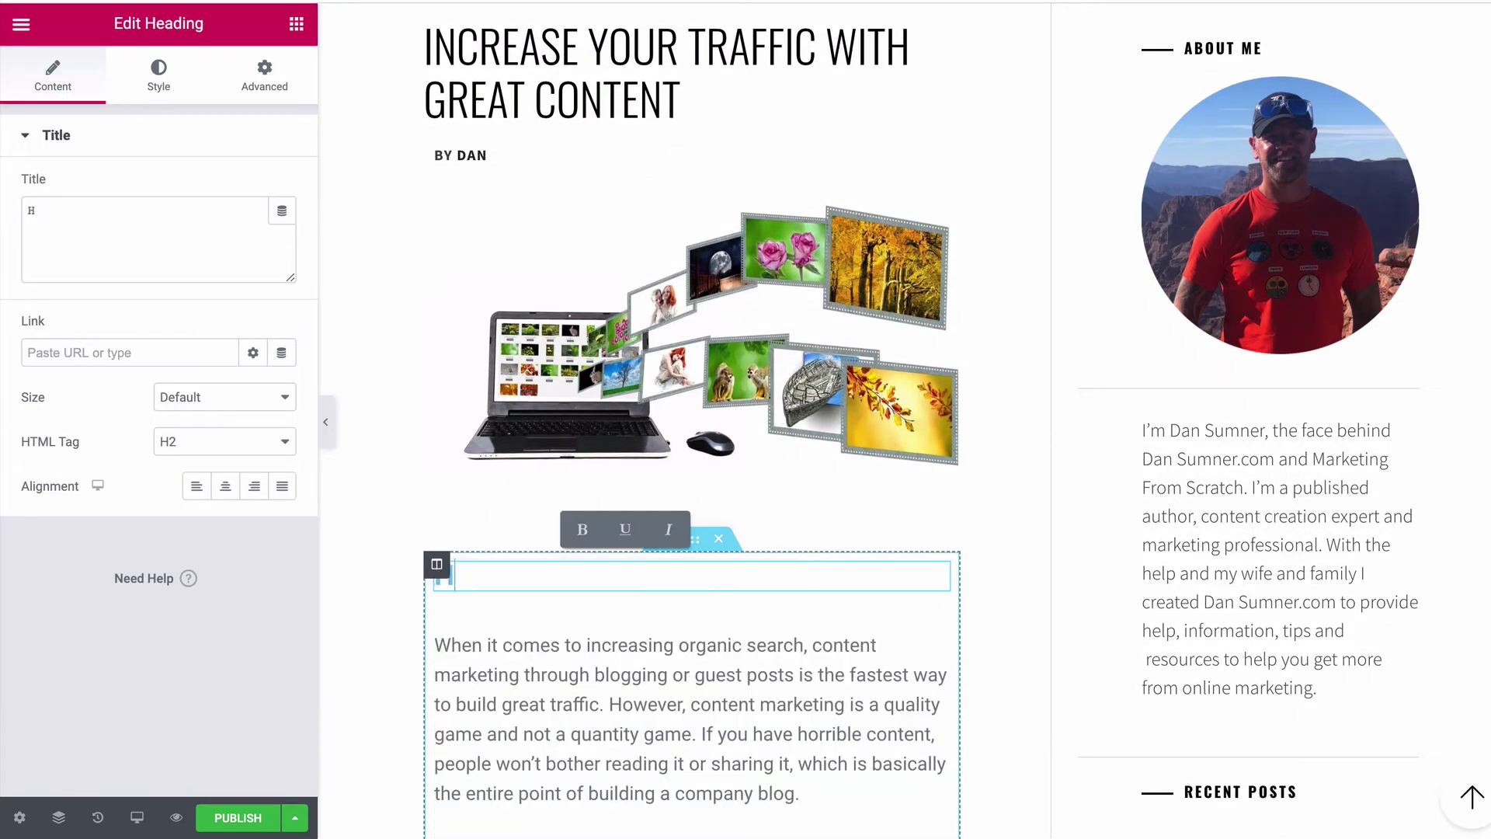
type("ow to Creste")
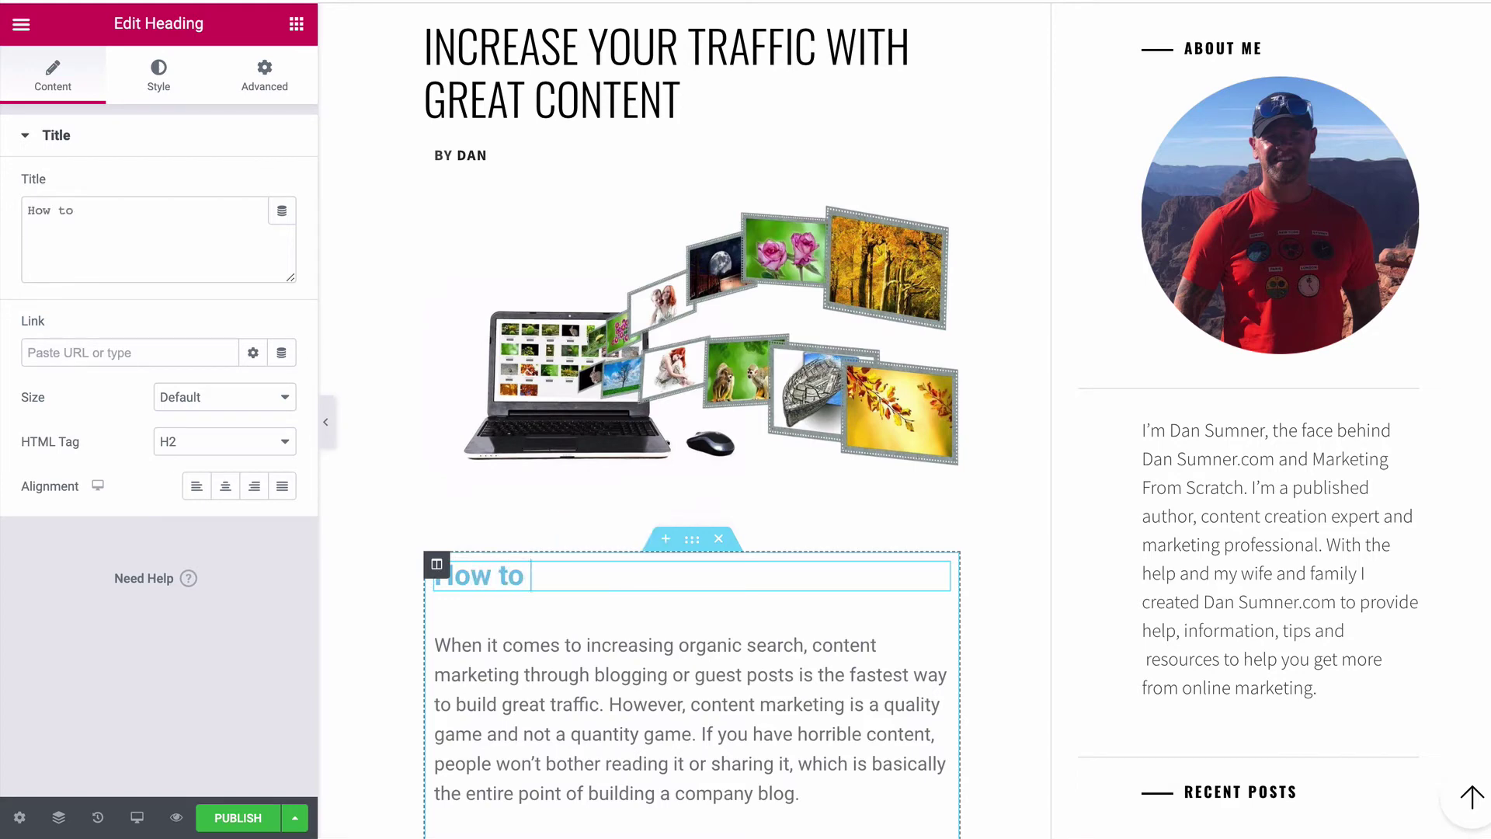
key("BackSpace")
key("BackSpace")
key("BackSpace")
type("ate Big Traffic")
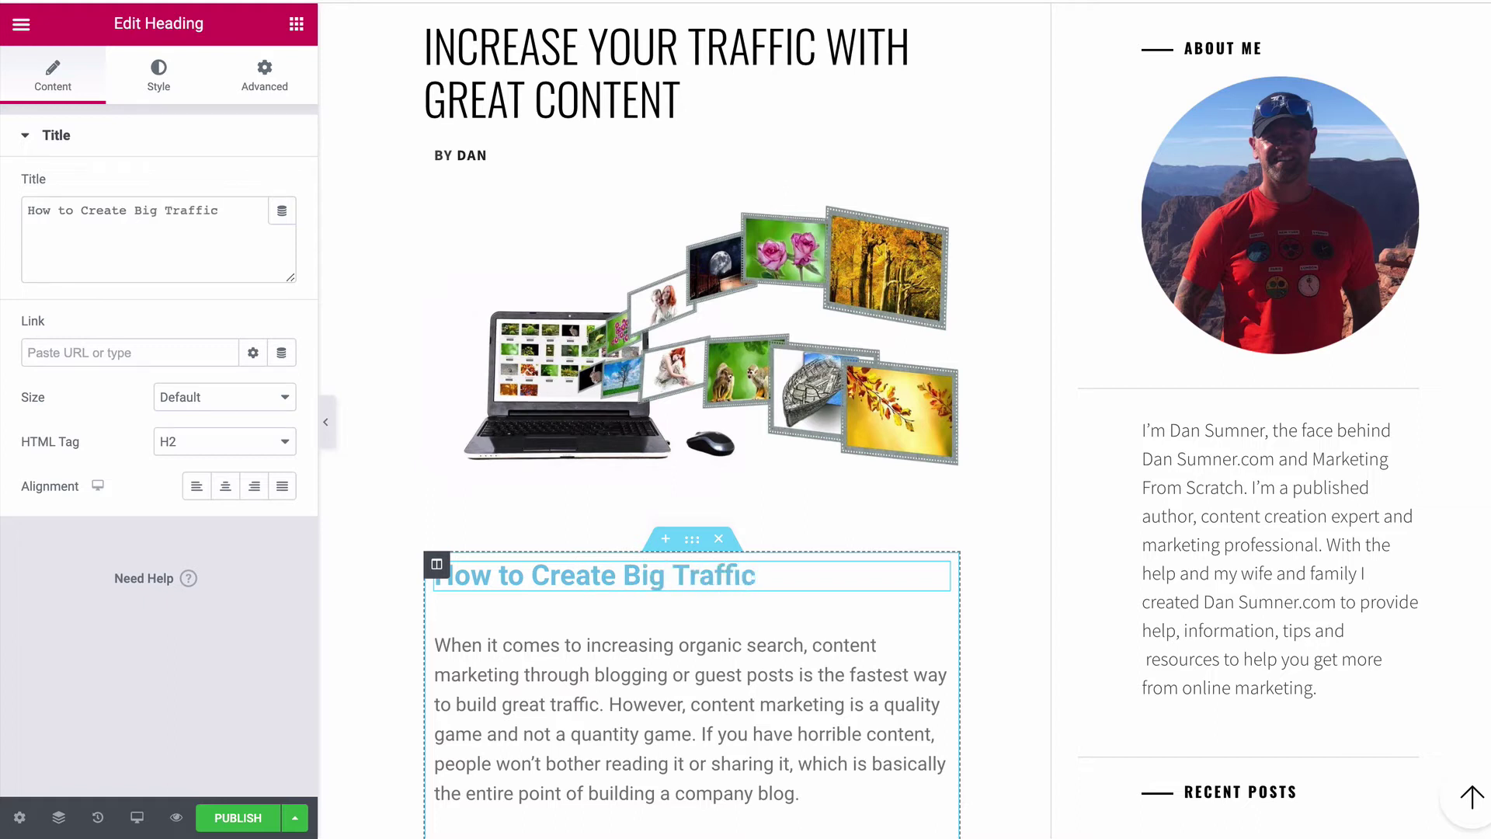
type(" and Great C")
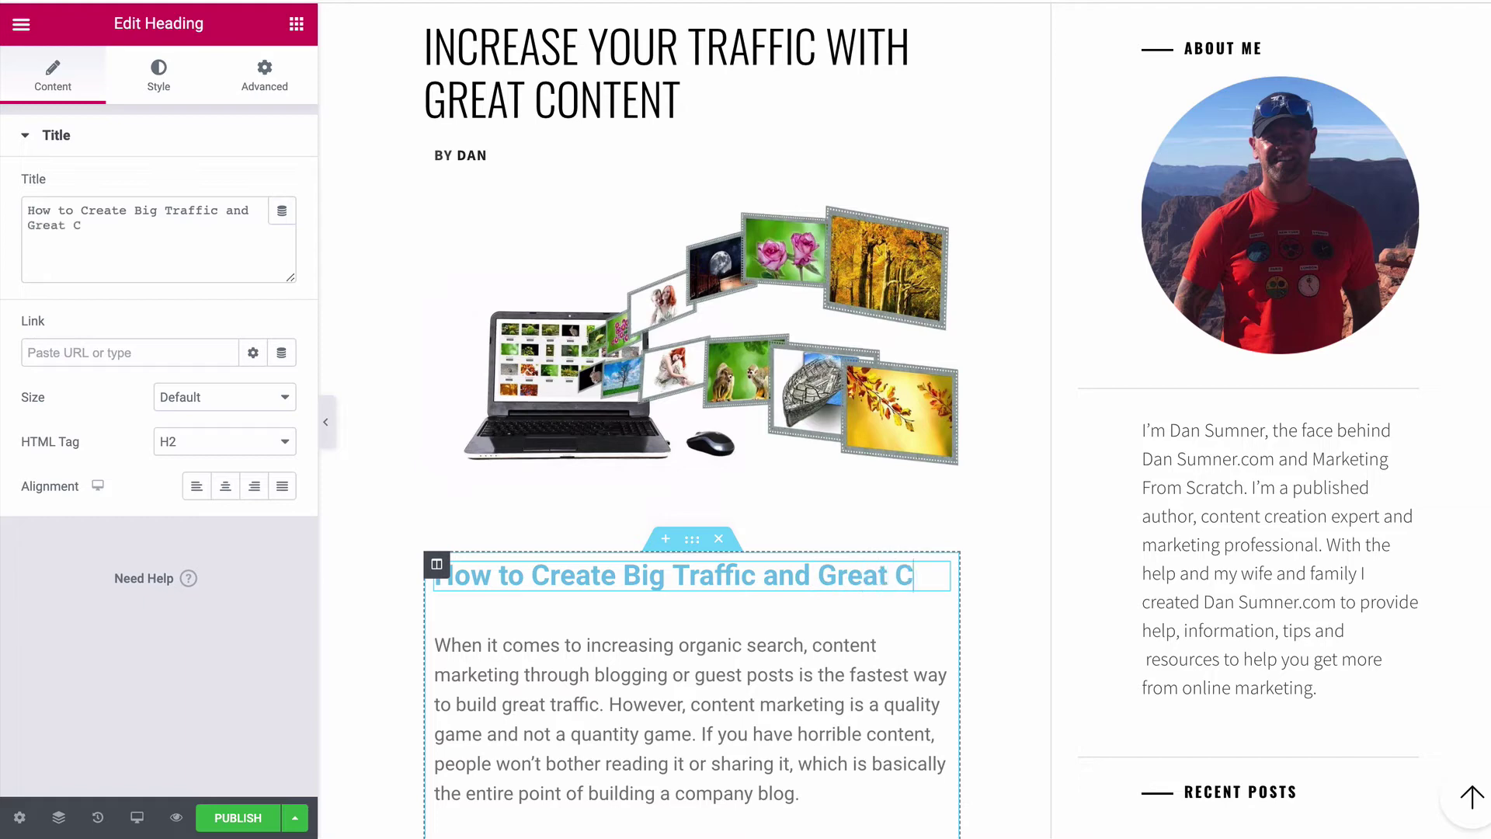
type("ontent")
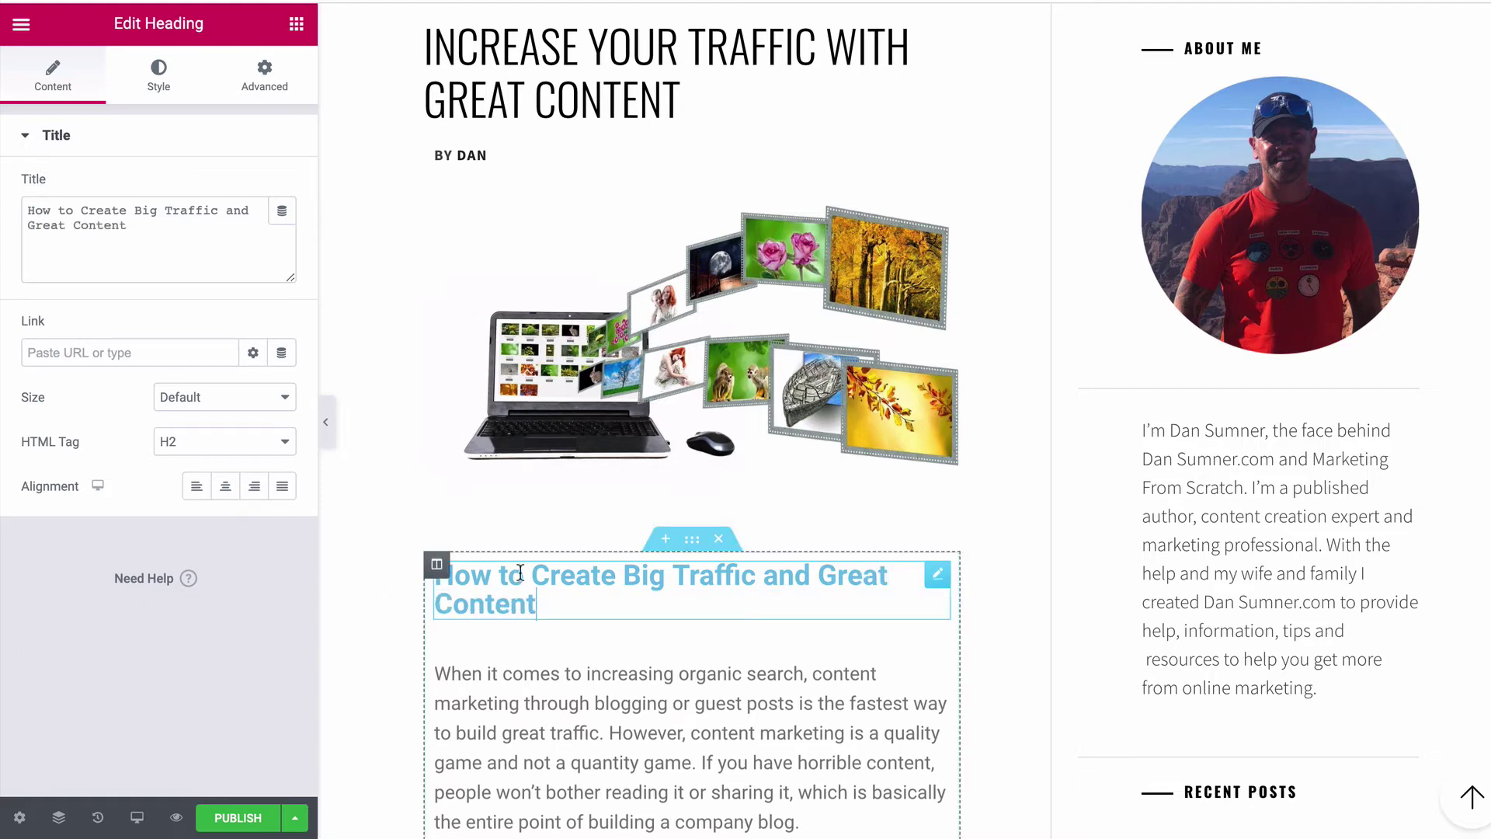
Try the H3 HTML tag on the heading and set it back to H2
left_click_drag(553, 598, 433, 576)
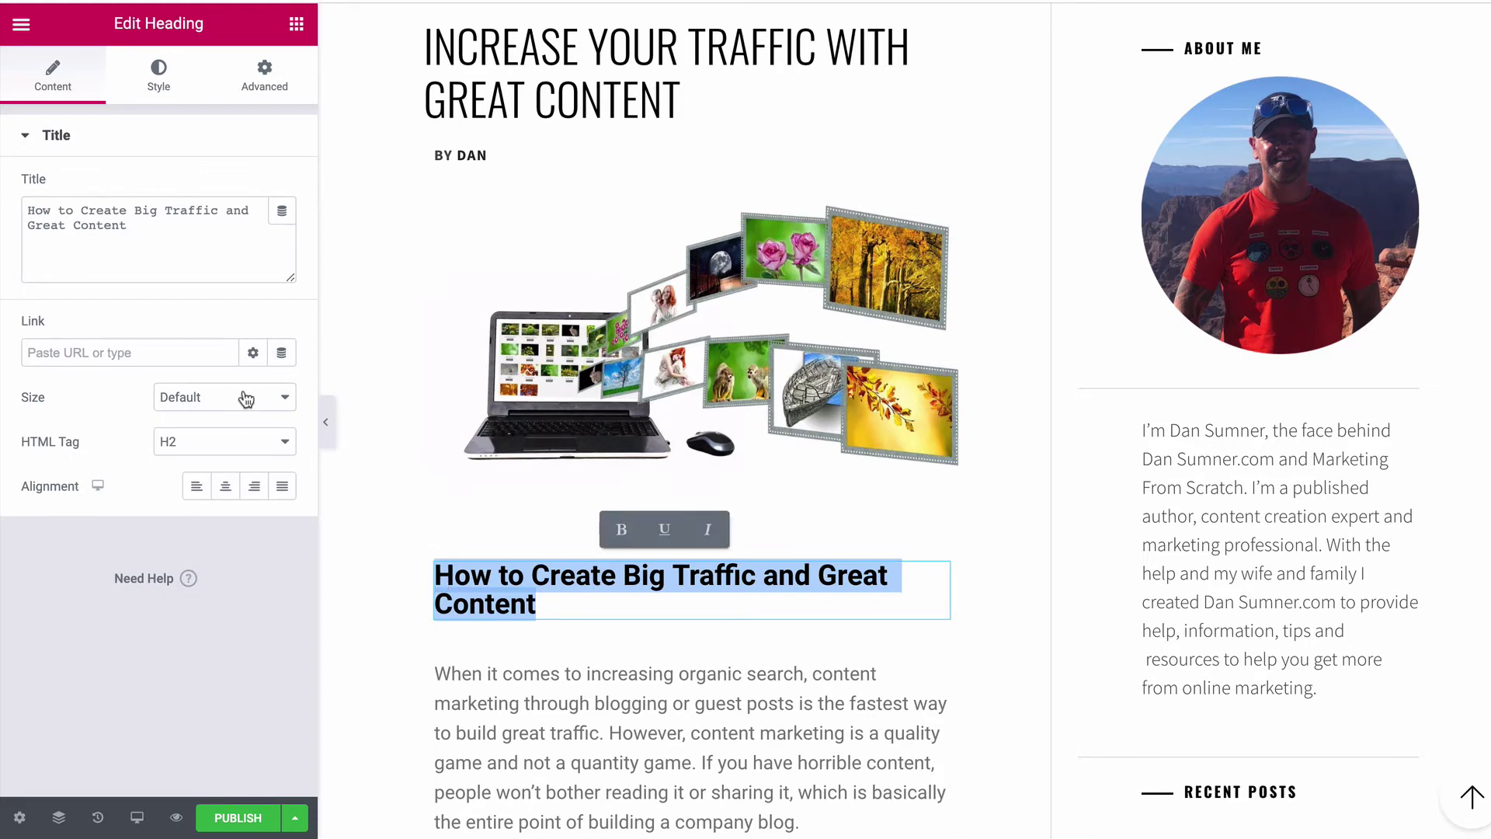
left_click(255, 442)
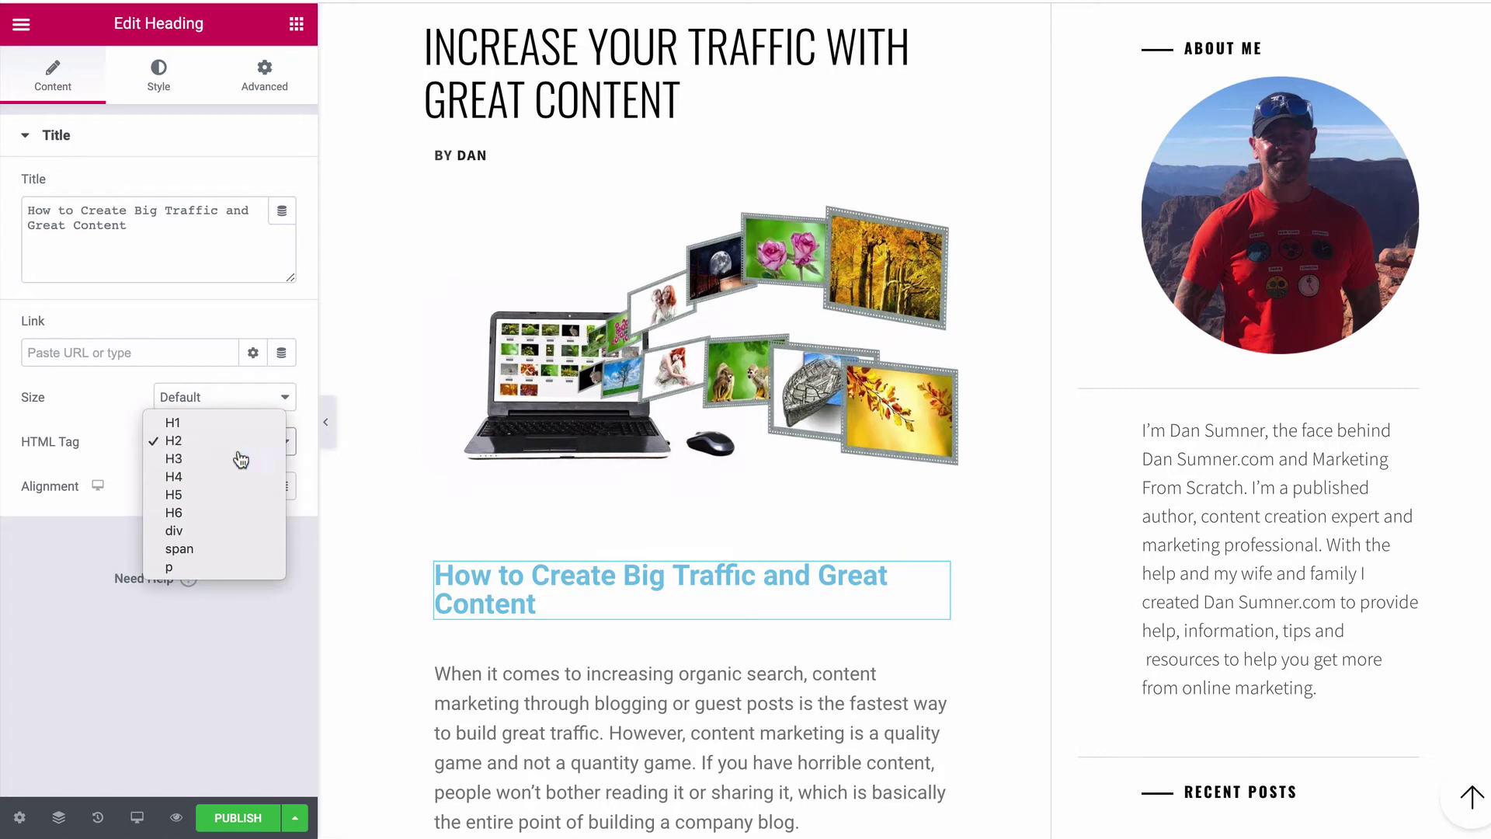
left_click(241, 458)
left_click(252, 435)
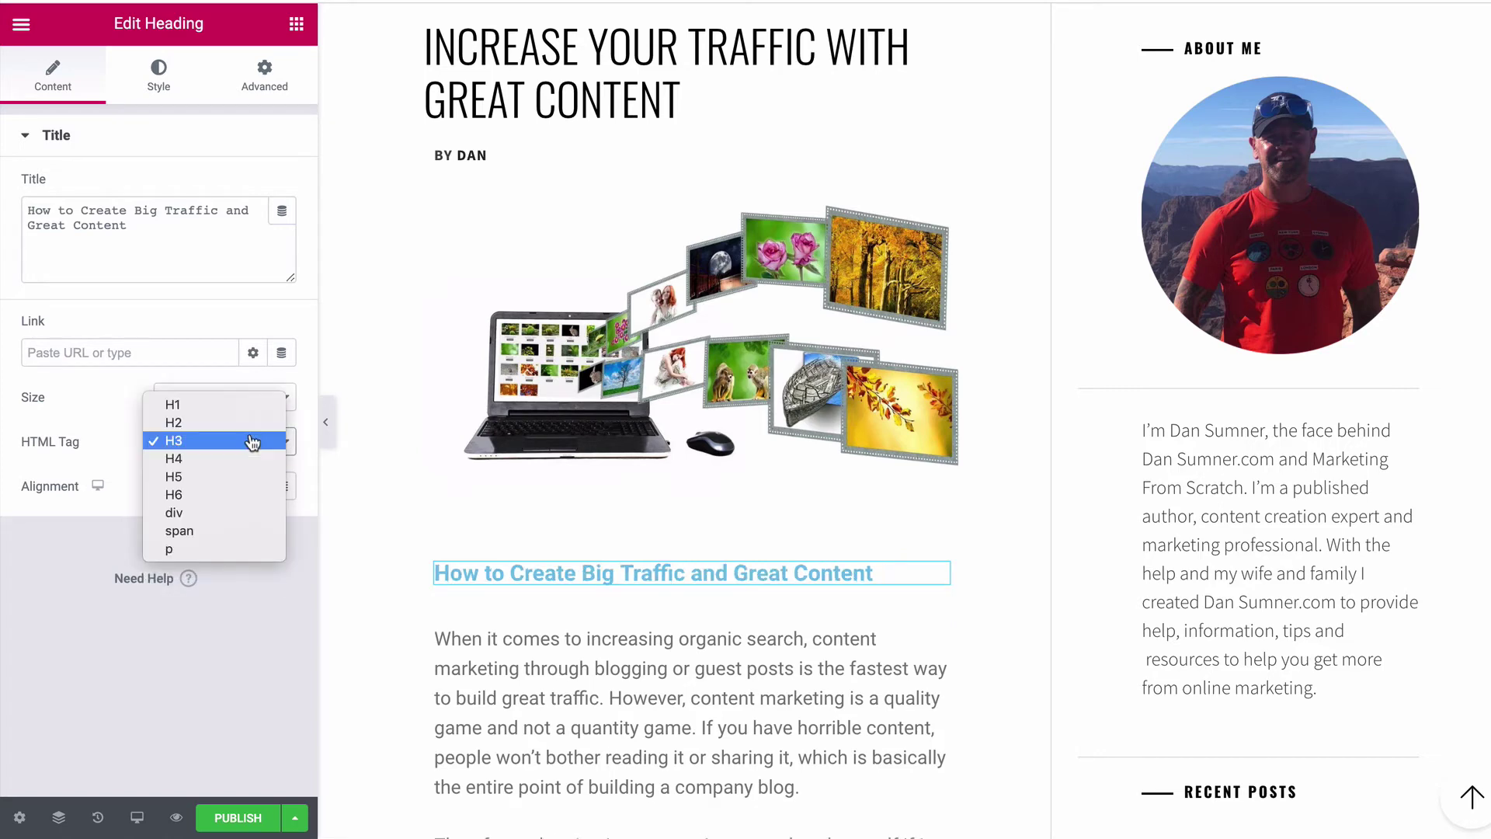
left_click(223, 428)
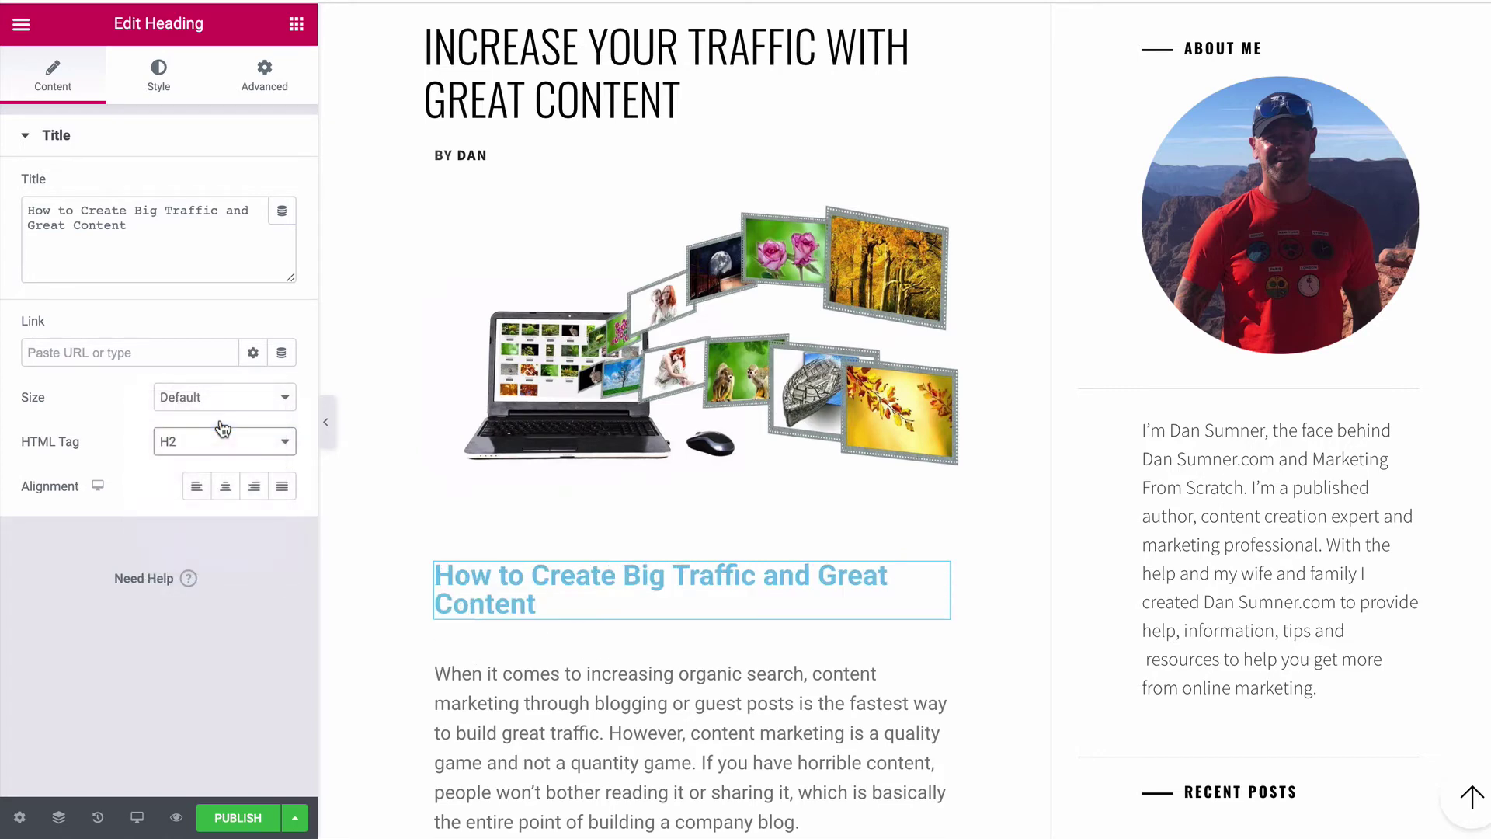
Set the heading's text color to black and deselect the widgets
left_click(176, 74)
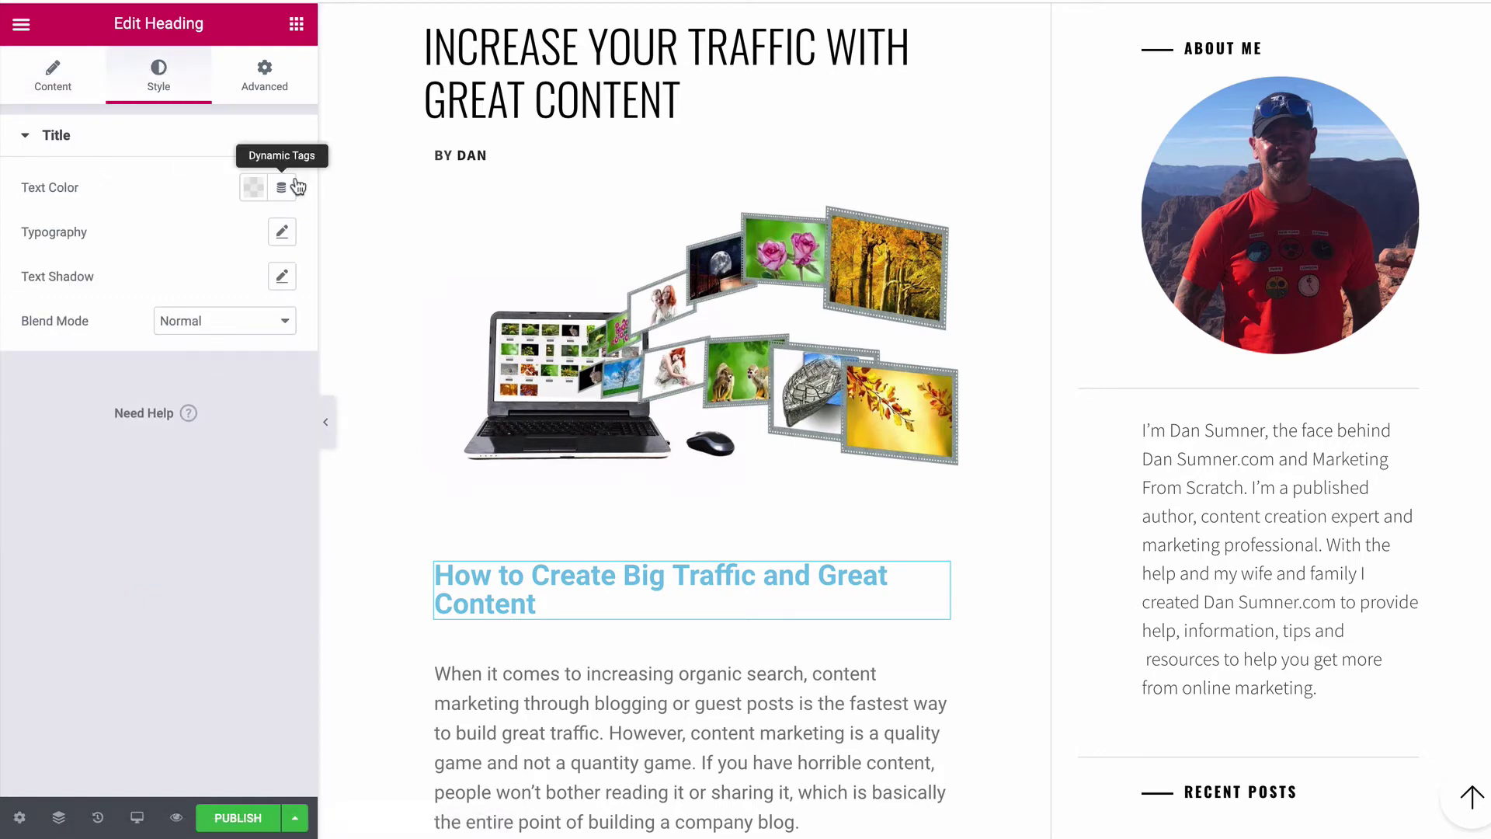
left_click(256, 189)
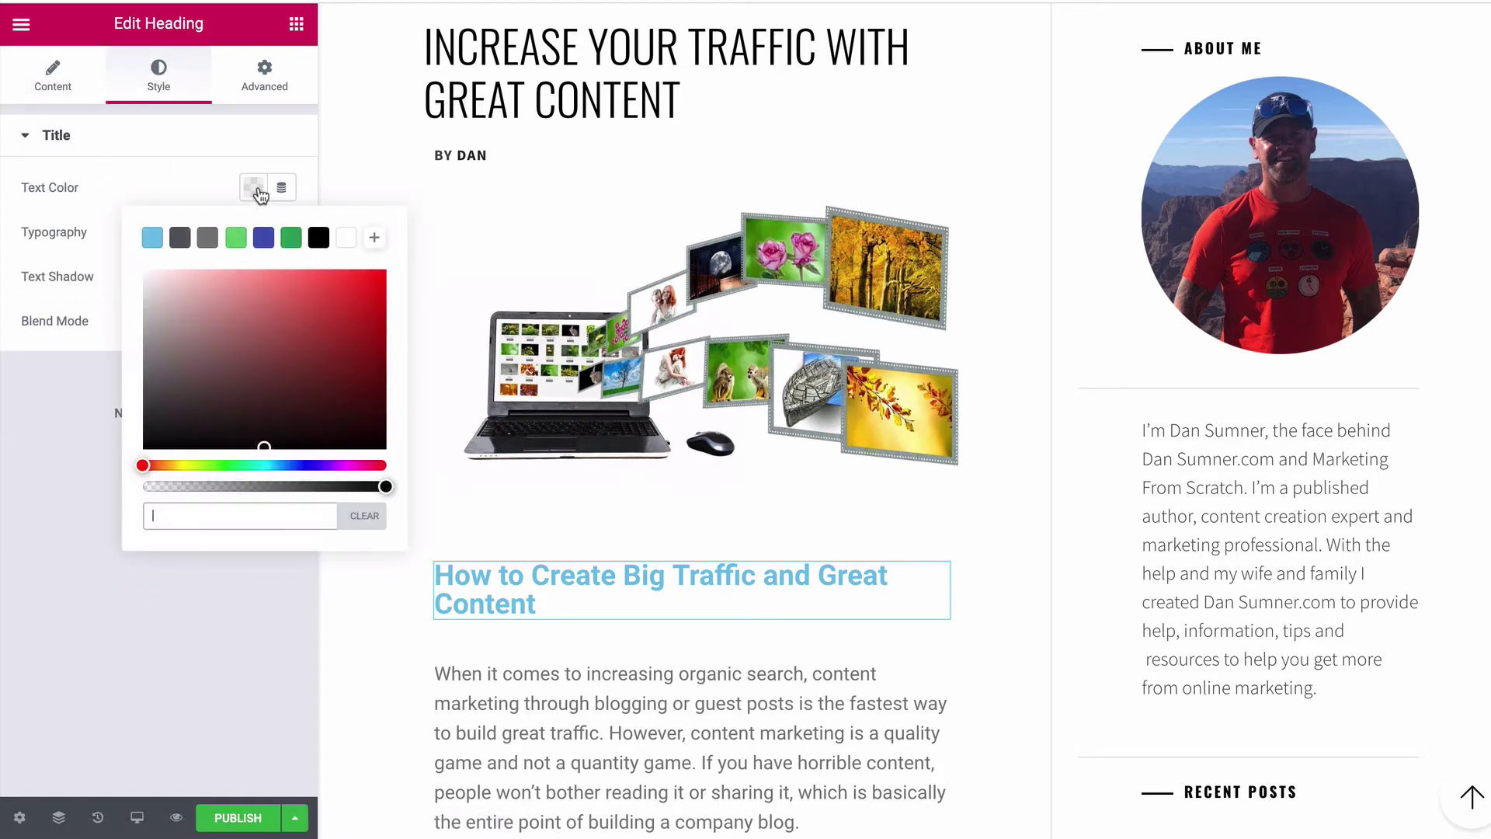
left_click(318, 237)
left_click(779, 679)
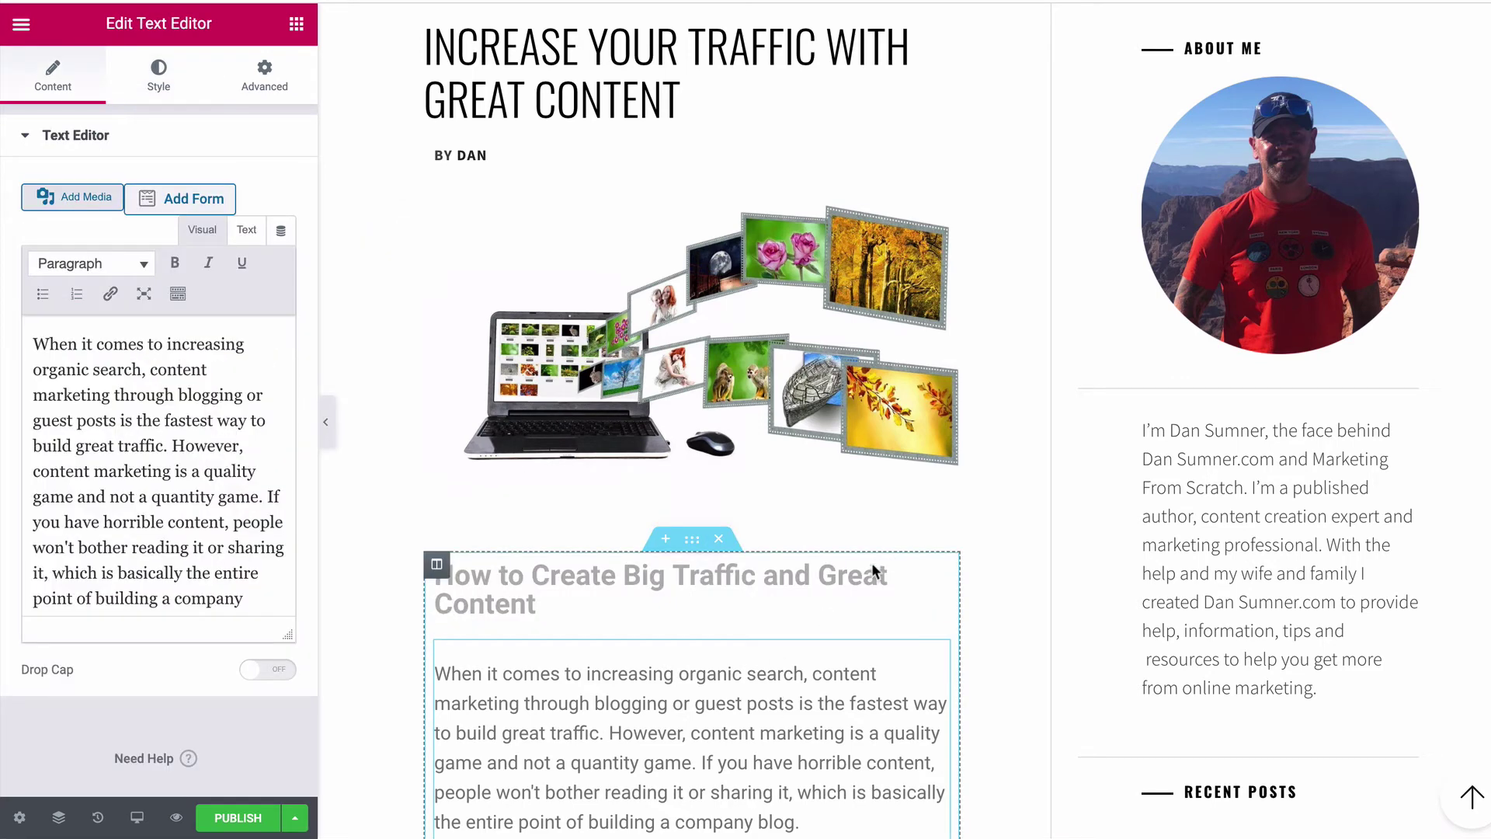
left_click(1011, 469)
scroll(1011, 469, "down", 3)
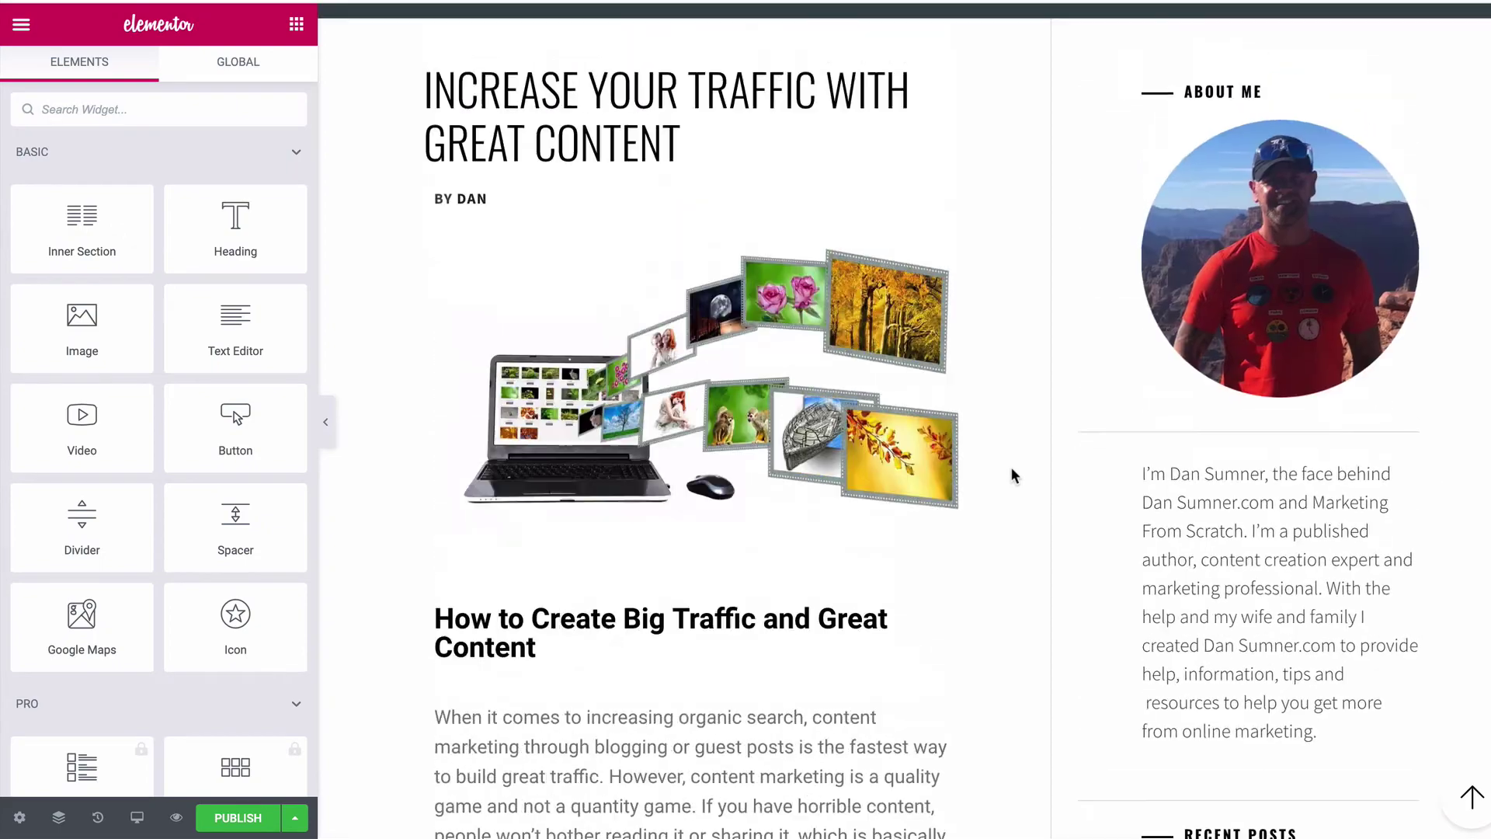
scroll(967, 247, "up", 3)
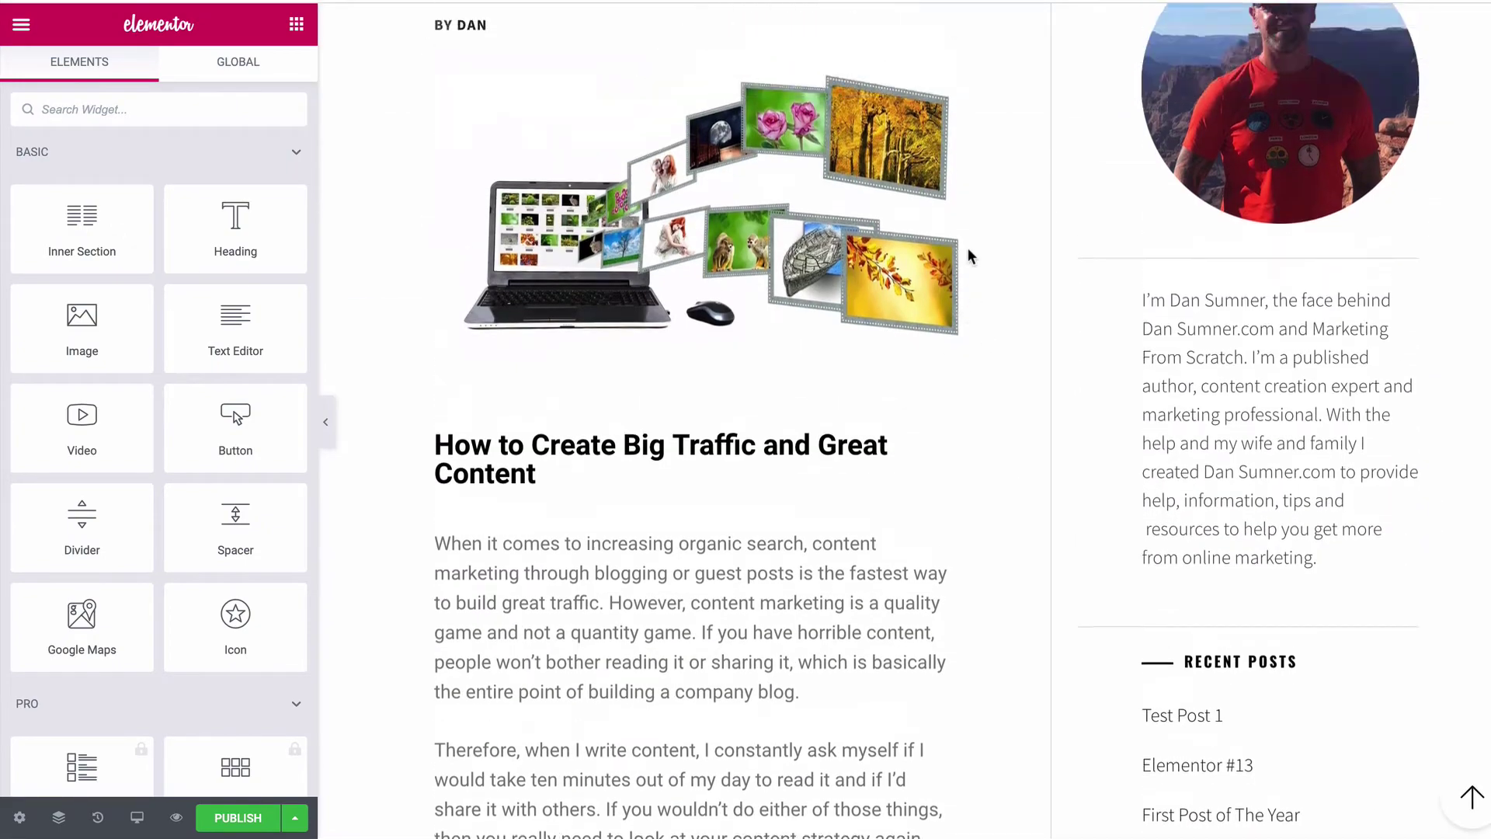
scroll(916, 436, "down", 2)
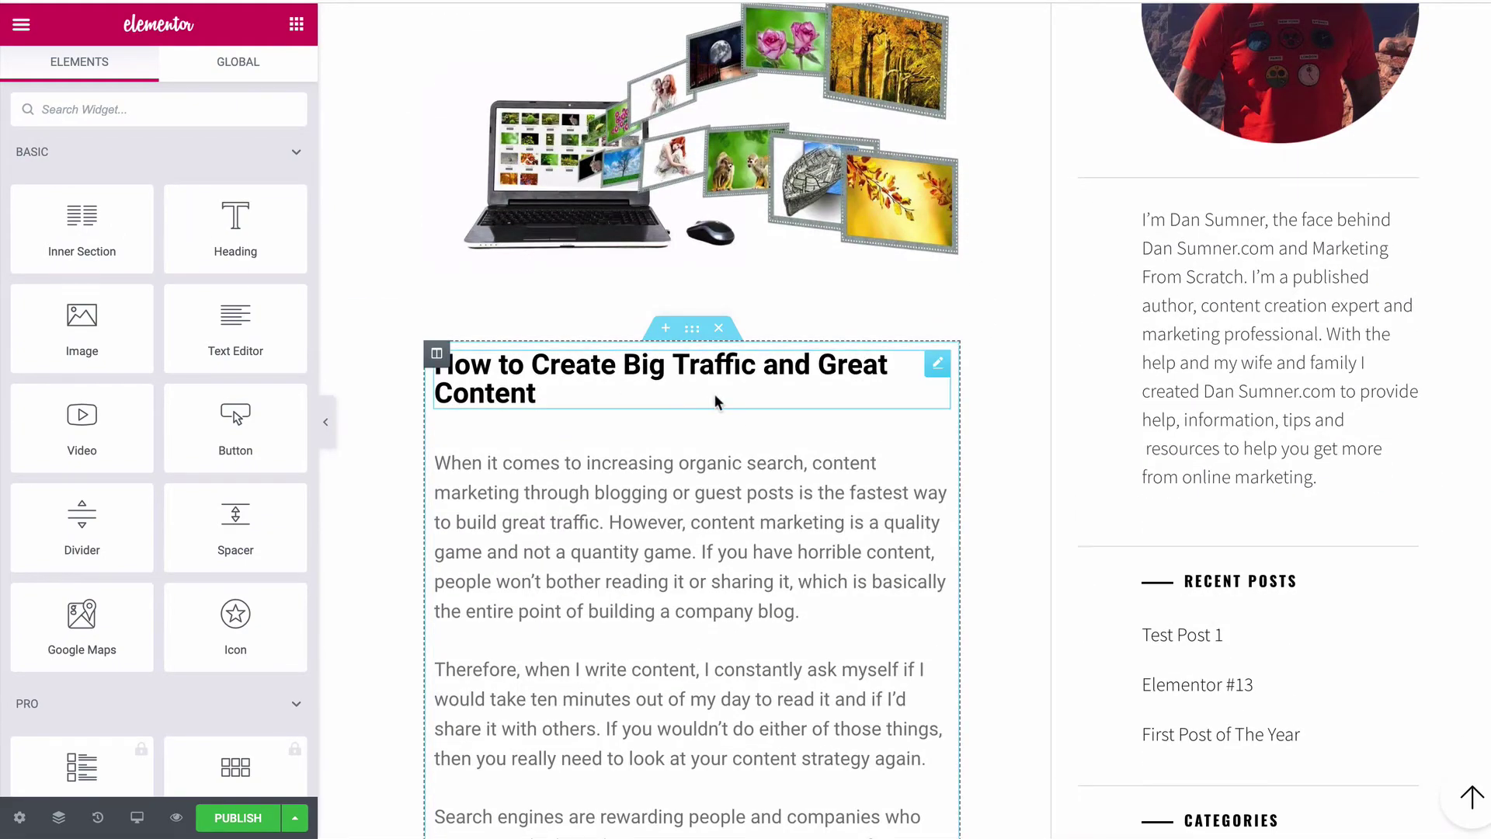
Add an empty paragraph in the article text between "has a chance to go viral." and "Write articles rich in content"
scroll(866, 340, "down", 10)
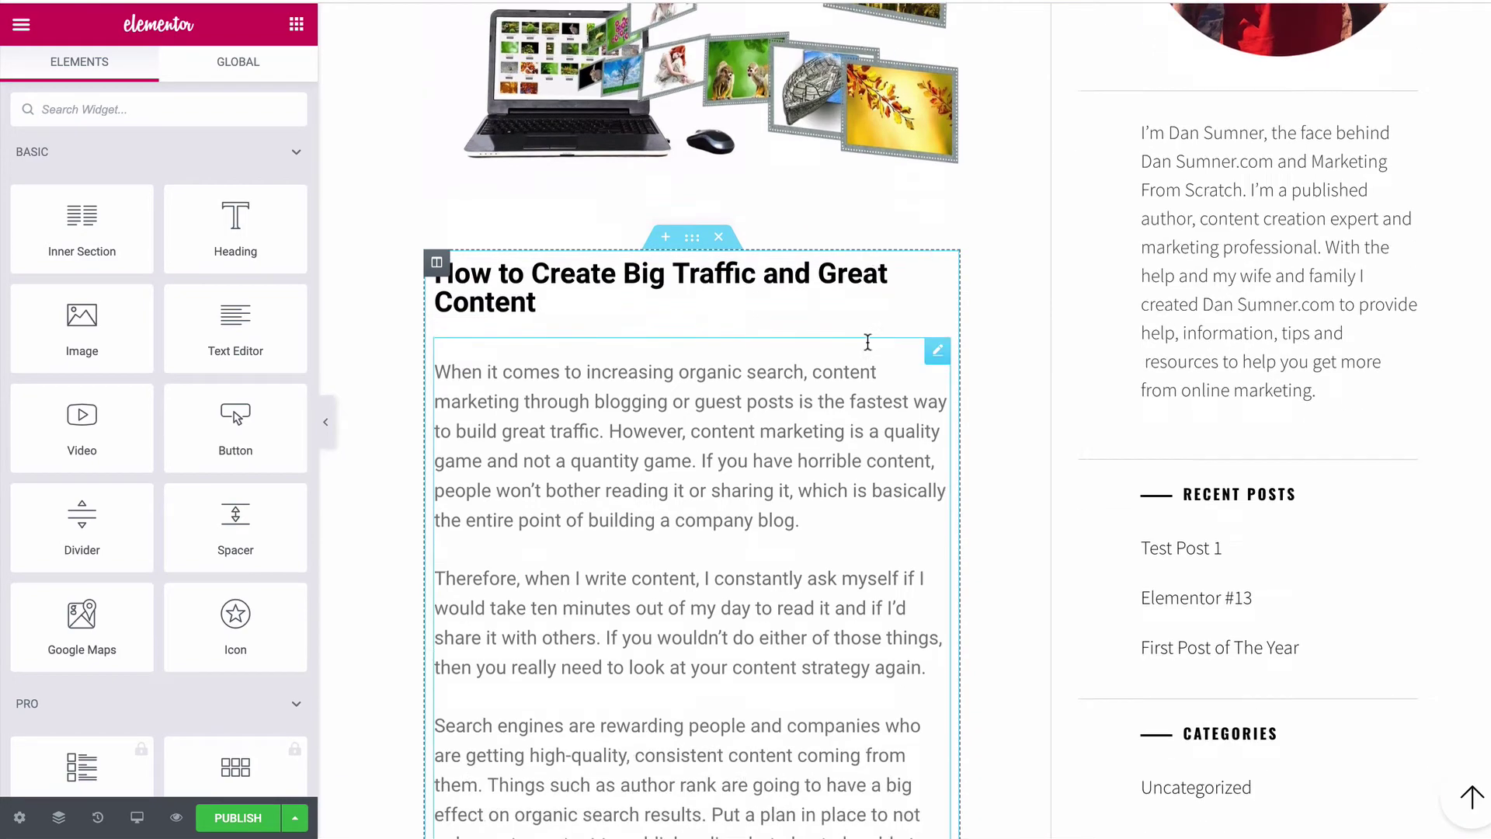
scroll(866, 340, "down", 4)
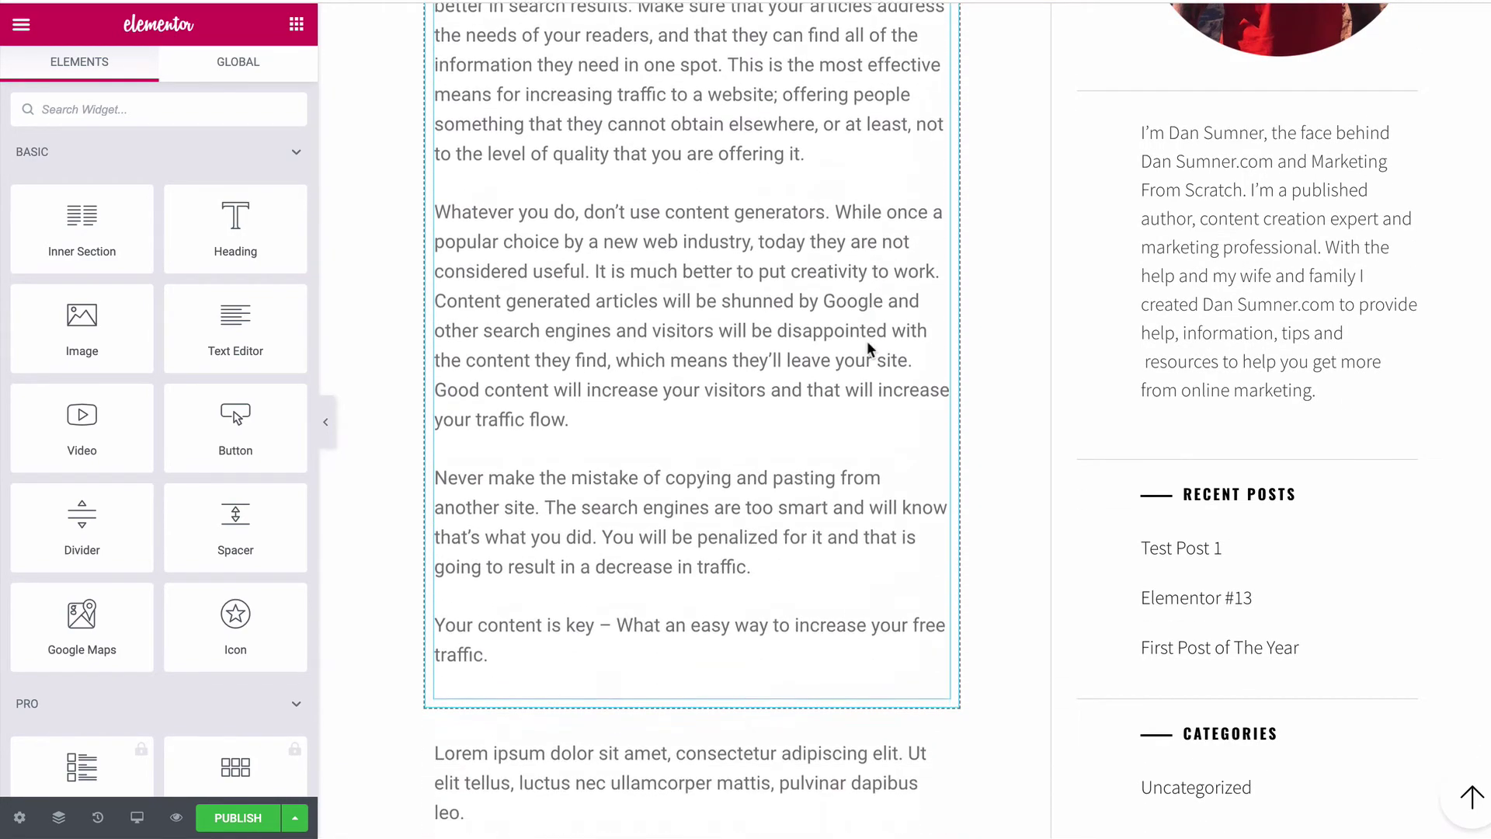
scroll(867, 340, "up", 7)
left_click(594, 413)
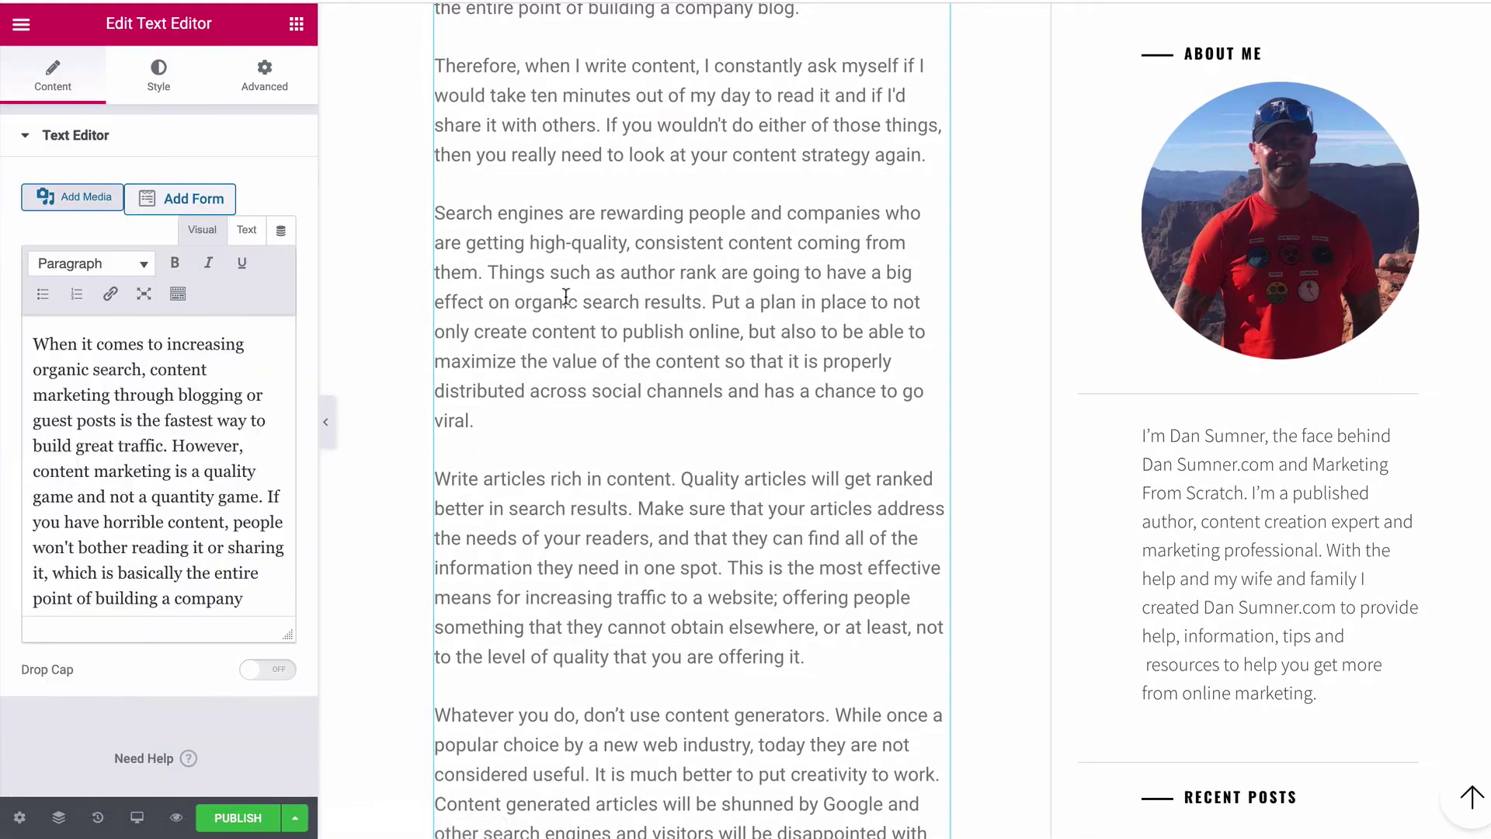
scroll(77, 440, "down", 5)
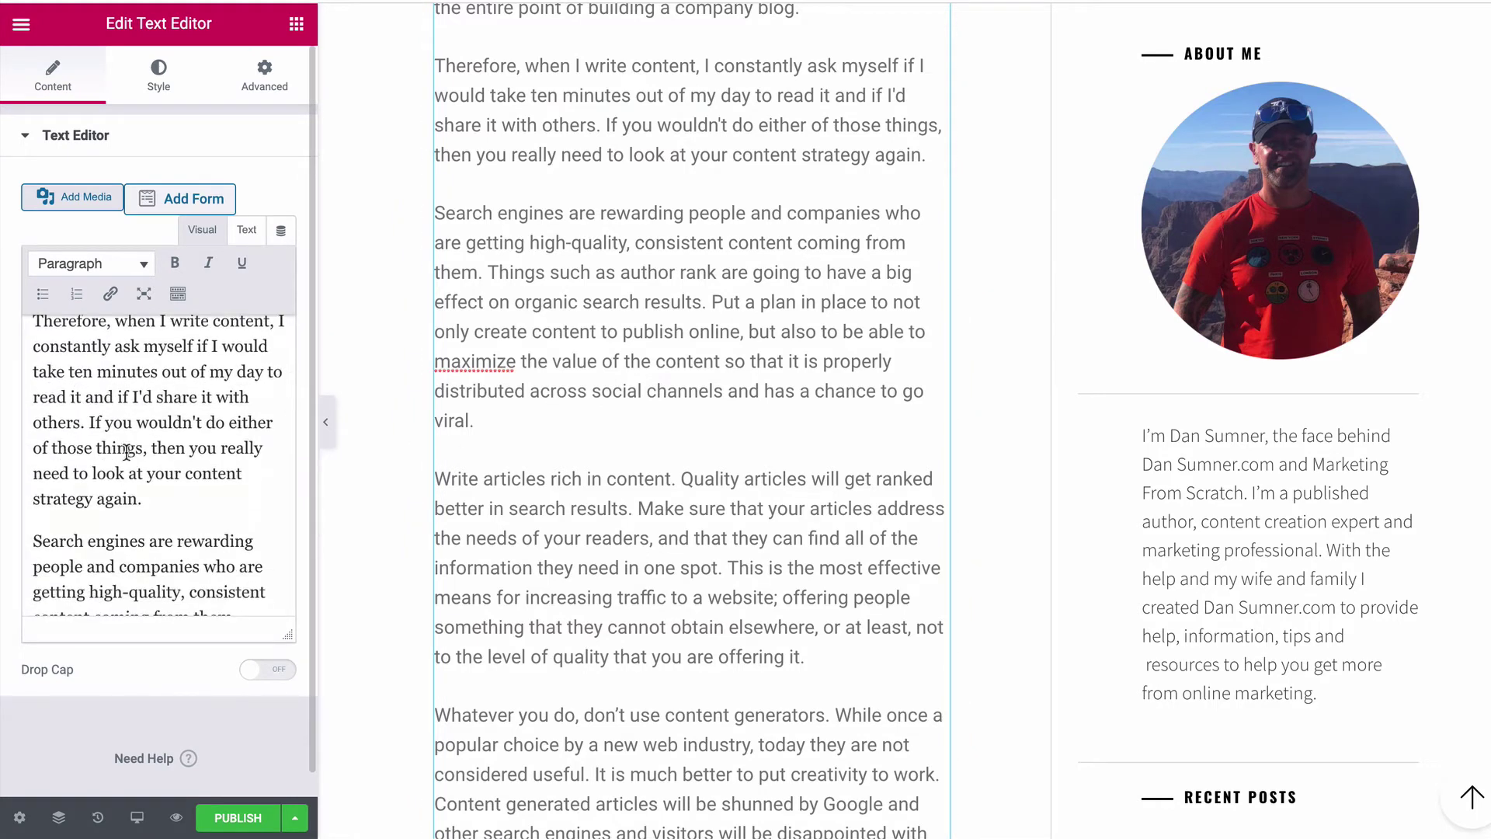
scroll(127, 451, "down", 5)
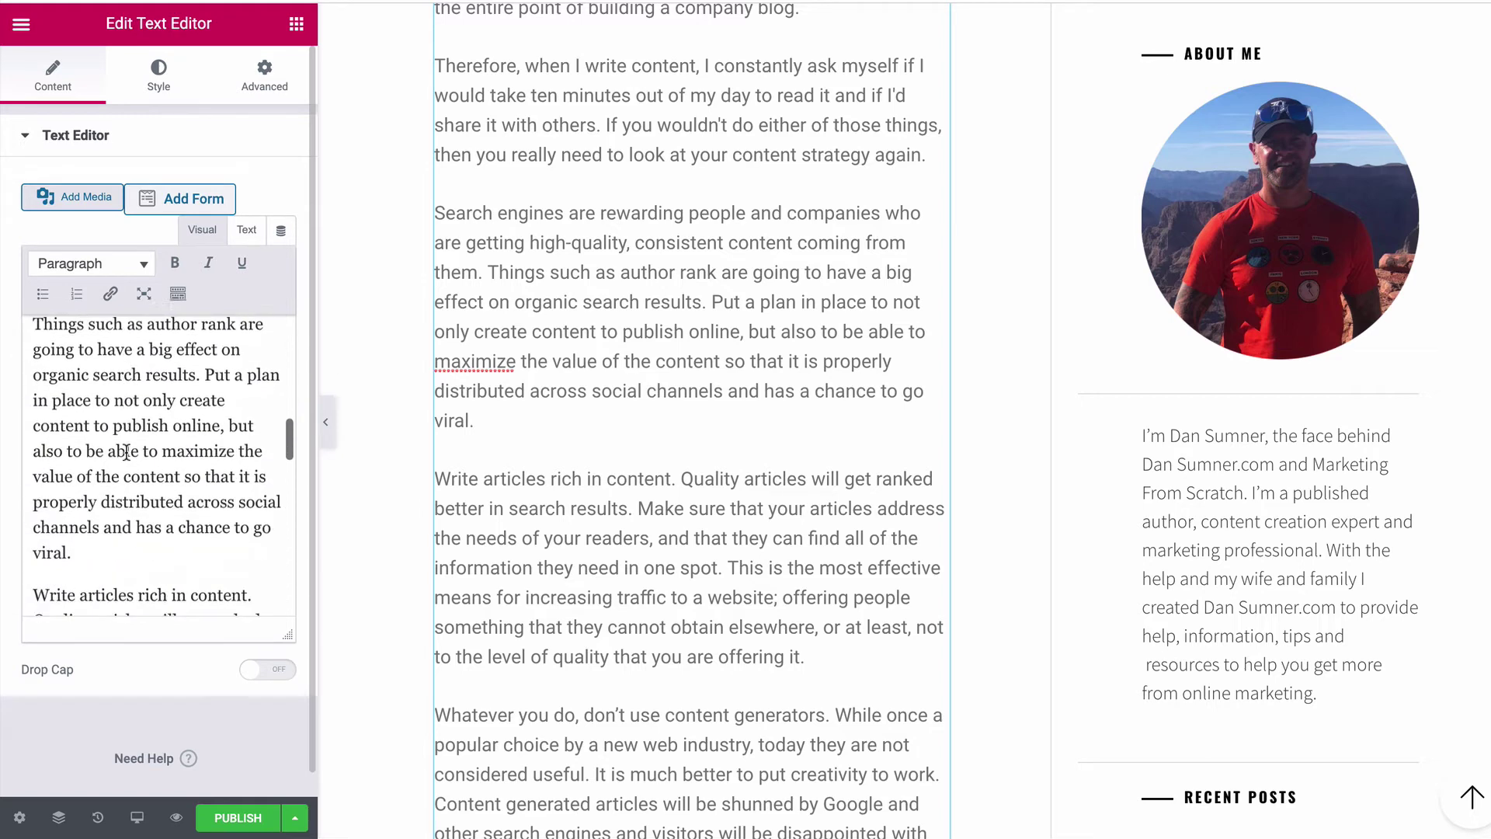
scroll(126, 452, "down", 1)
left_click(93, 508)
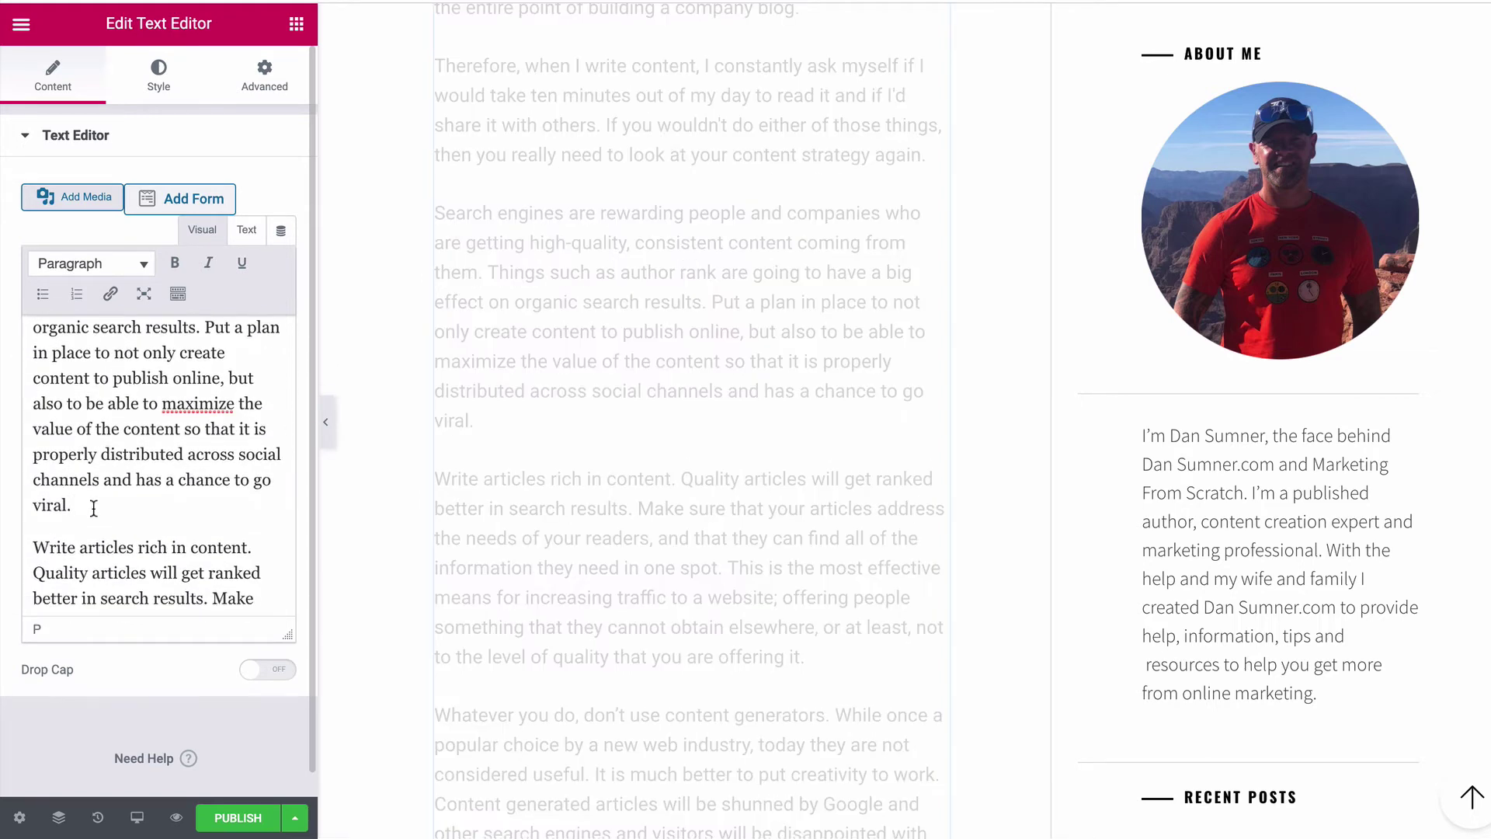
key("Return")
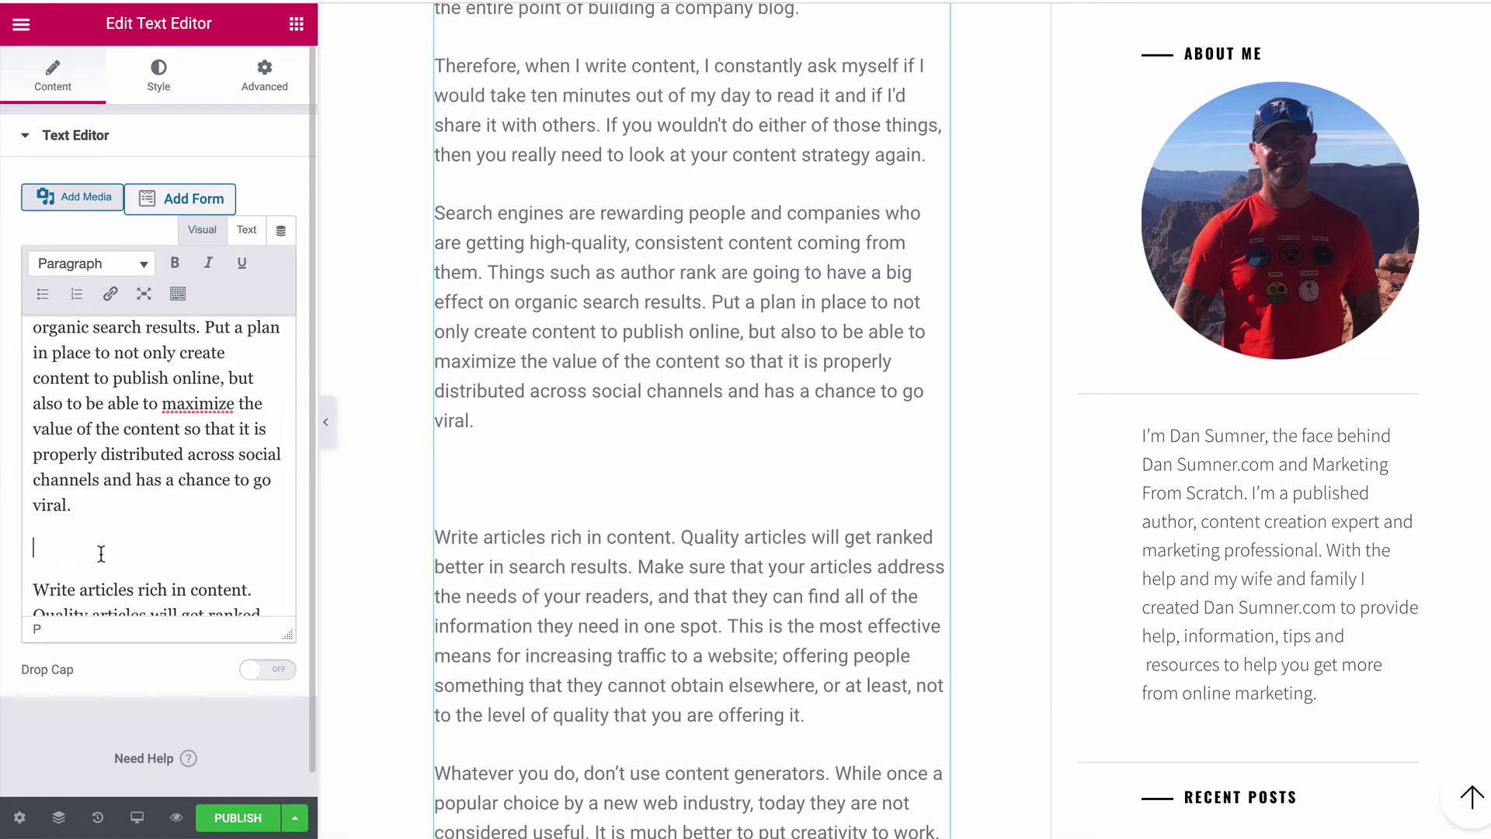
Insert the image internet-315132_1280.jpg from the media library into the empty paragraph
left_click(77, 203)
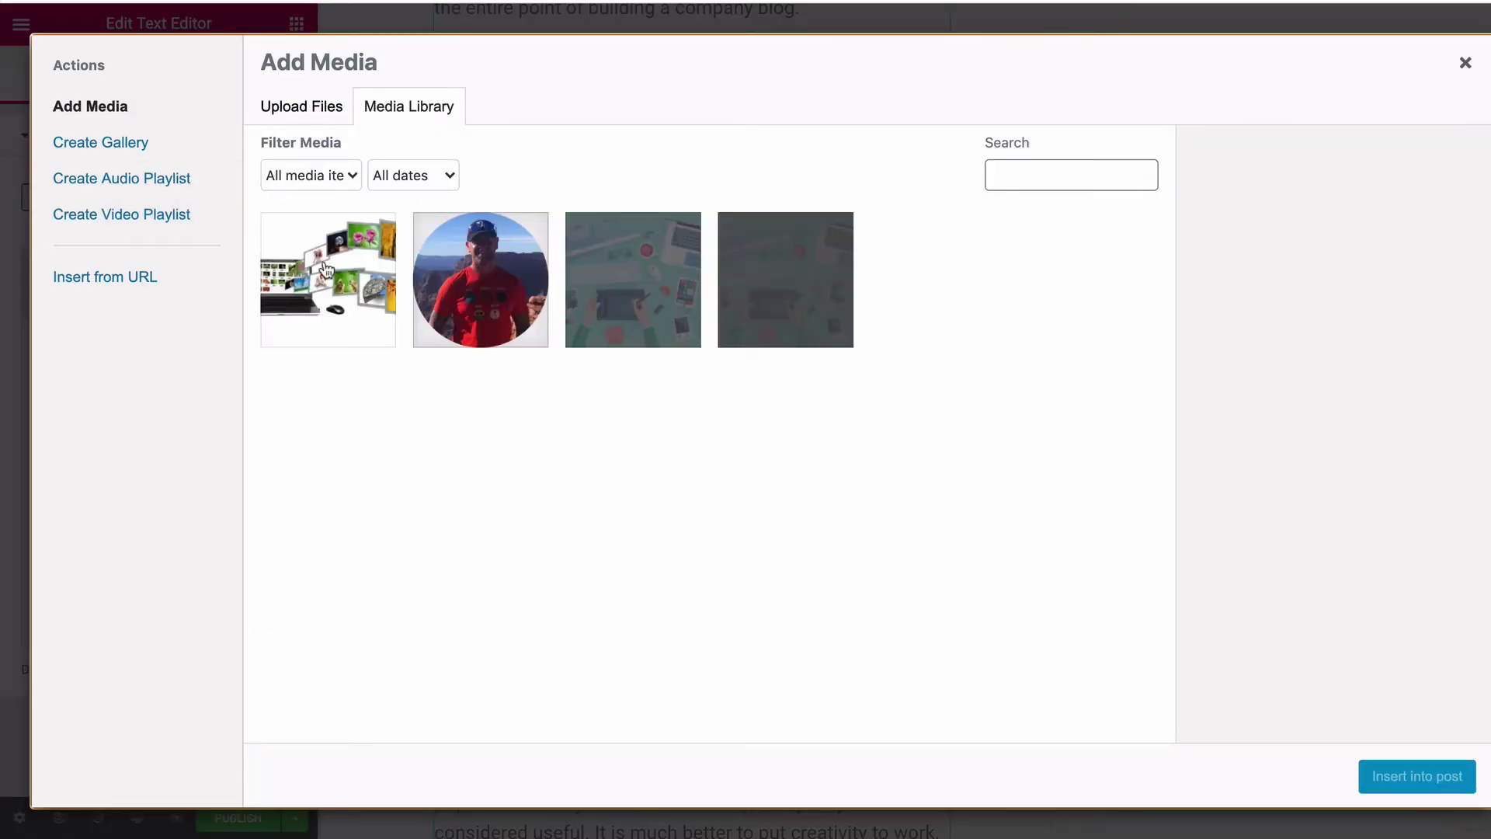
left_click(326, 268)
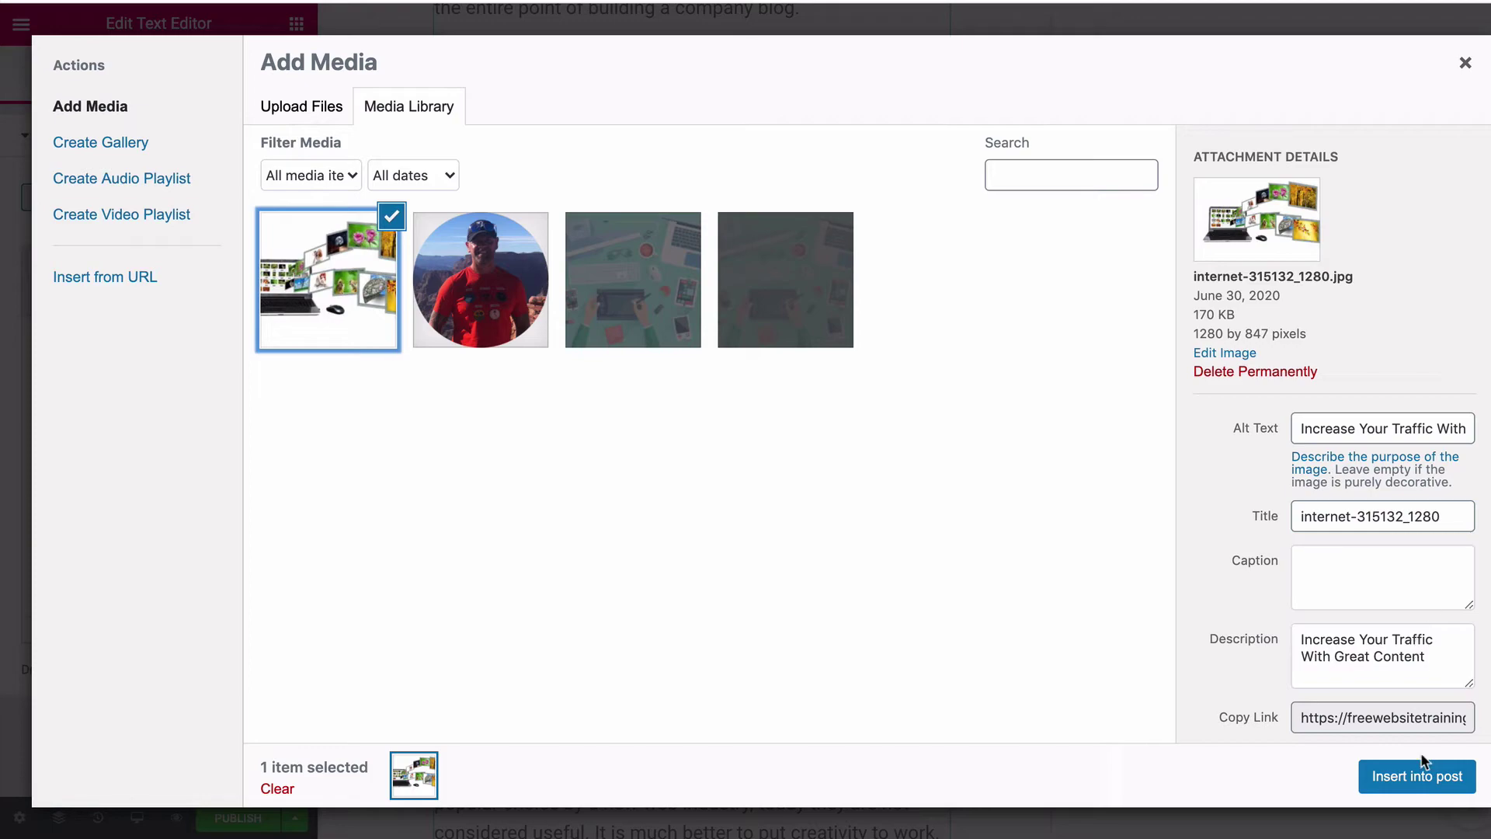
left_click(1418, 780)
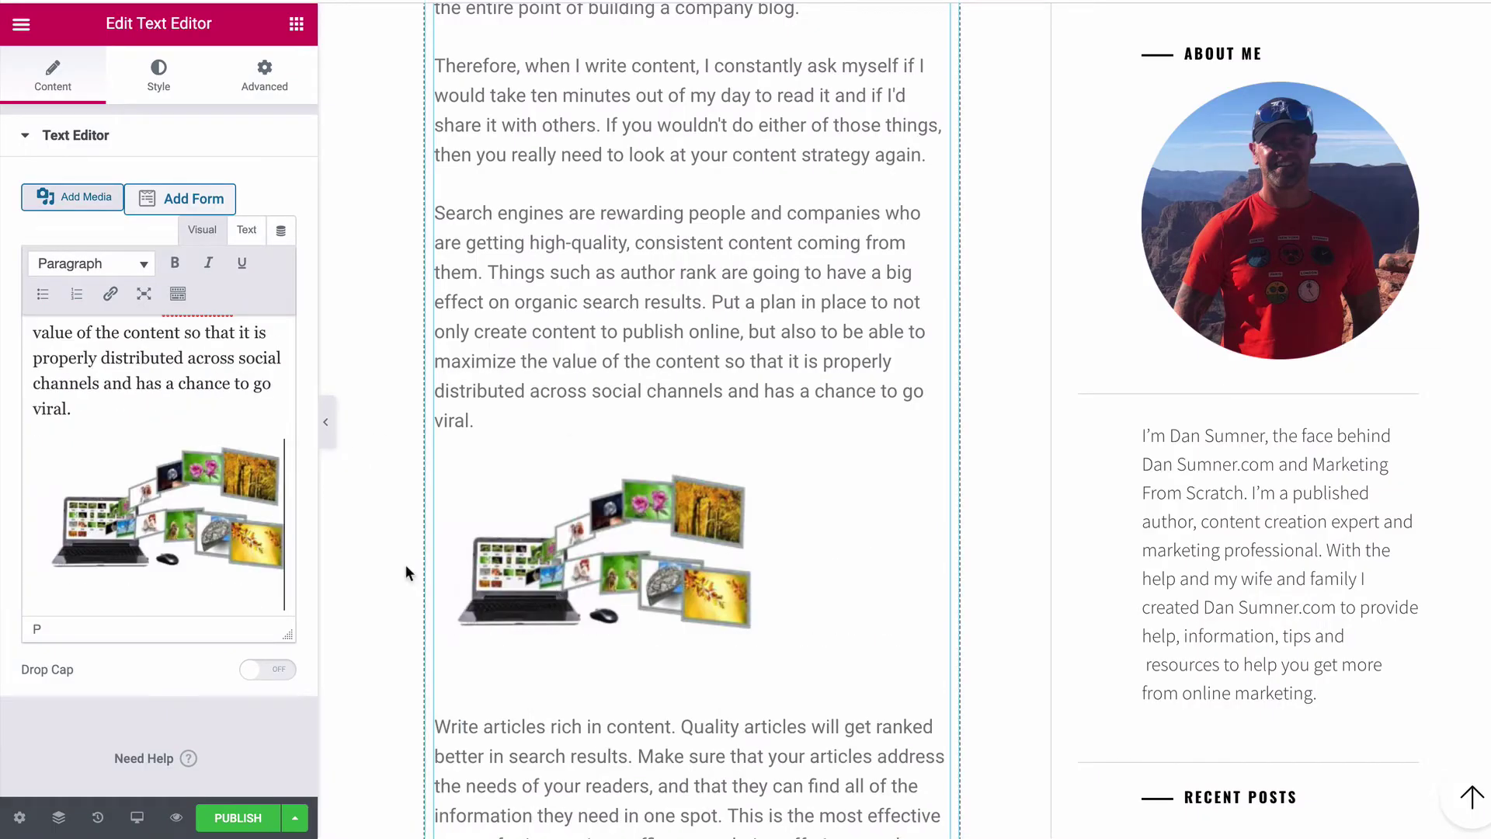
Try center, right and no alignment on the inserted image, leave it aligned left with text wrapping, and deselect the text widget
left_click(171, 519)
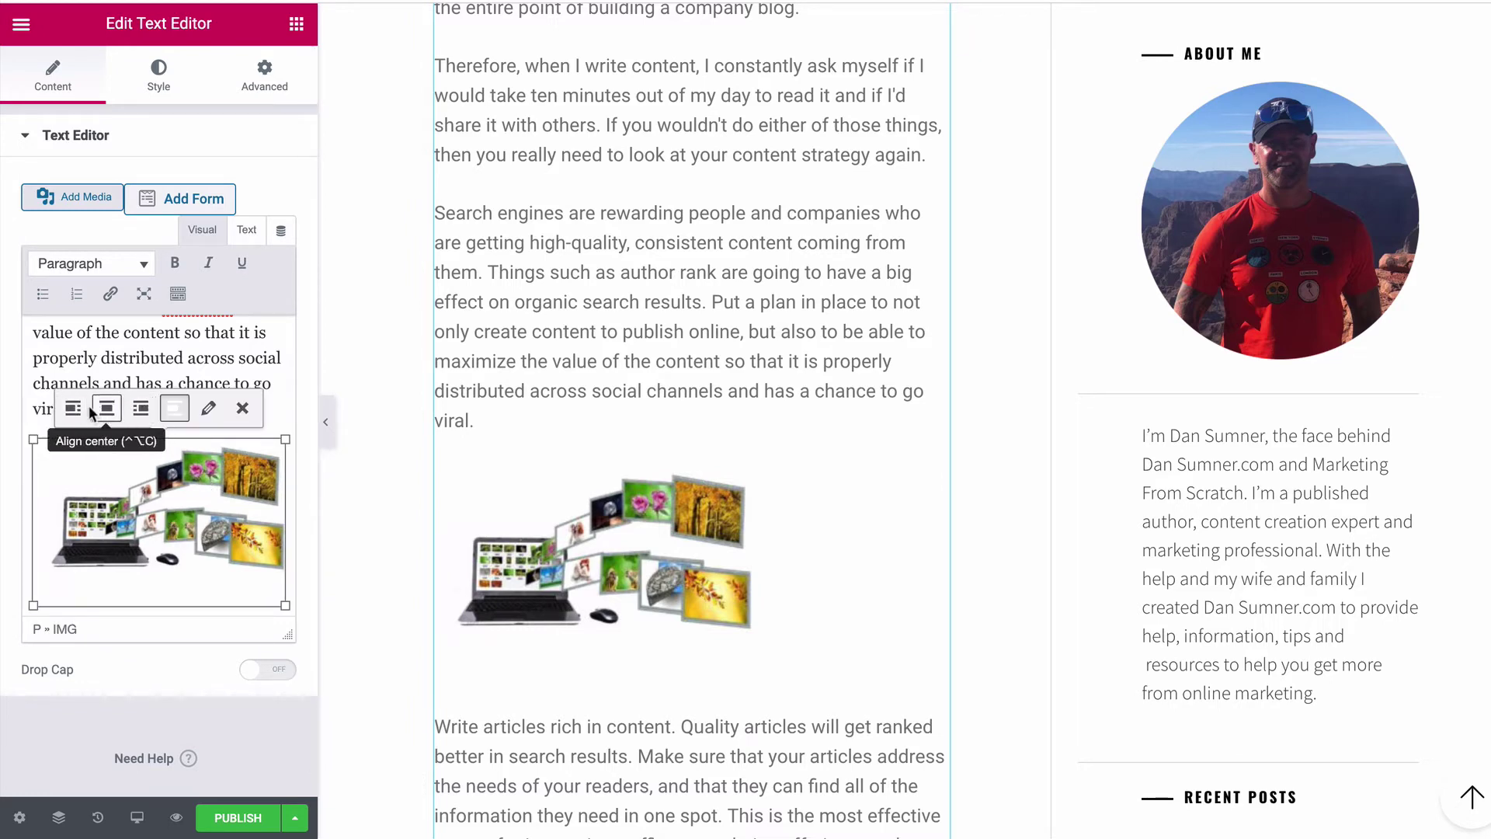
left_click(70, 412)
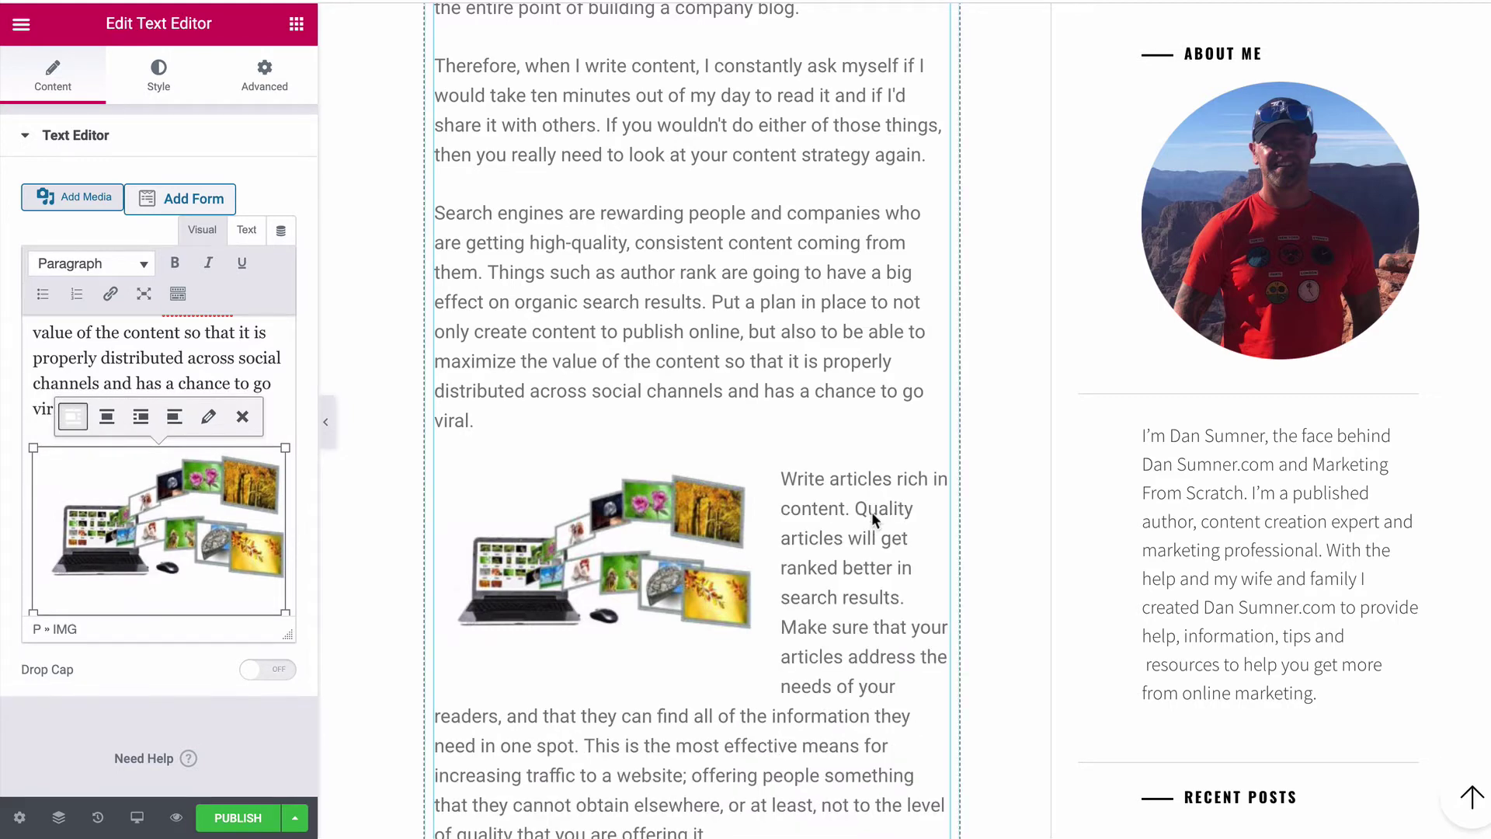
scroll(905, 442, "down", 2)
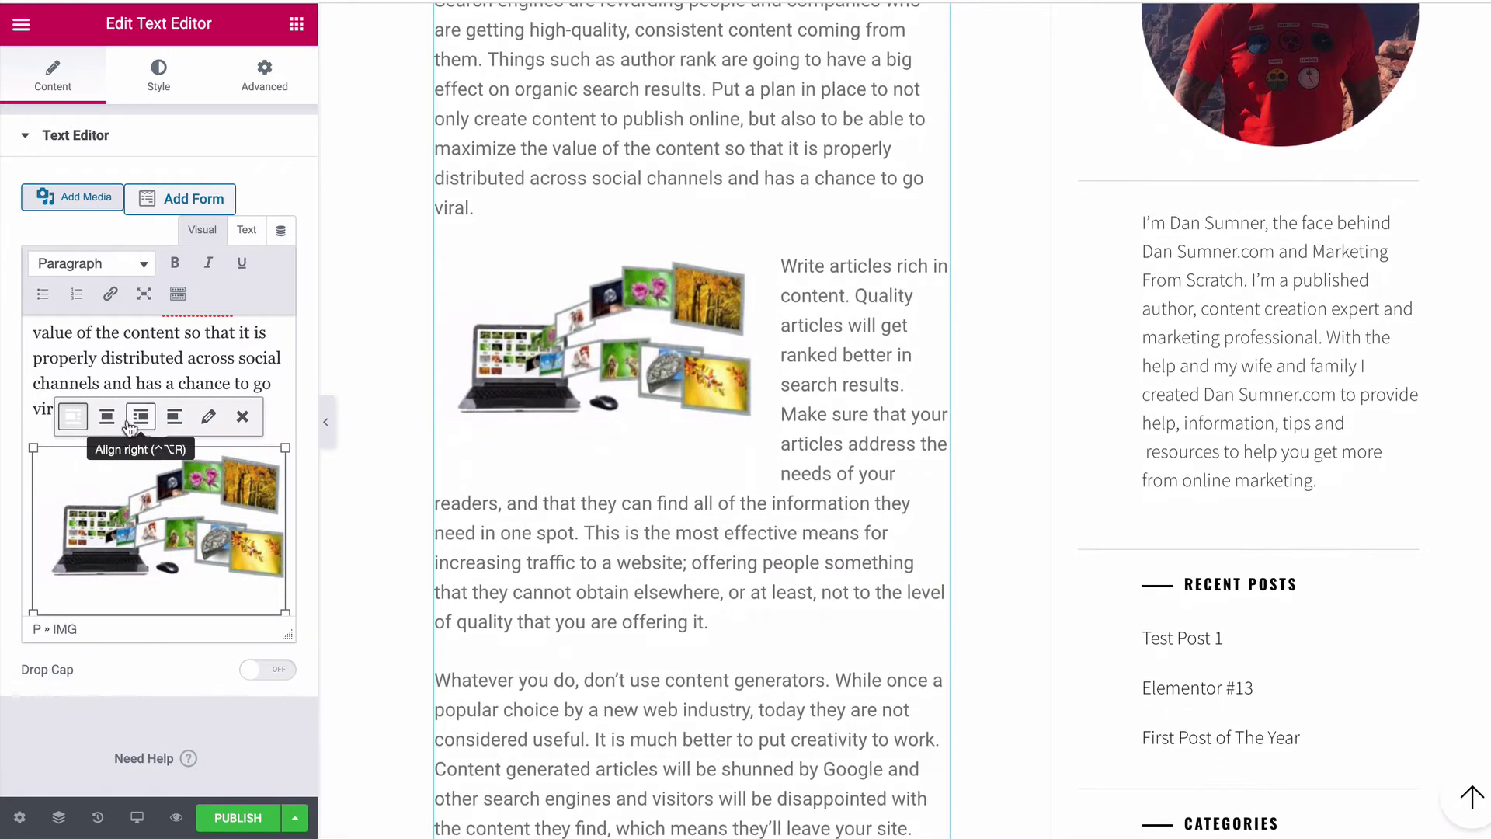
left_click(97, 419)
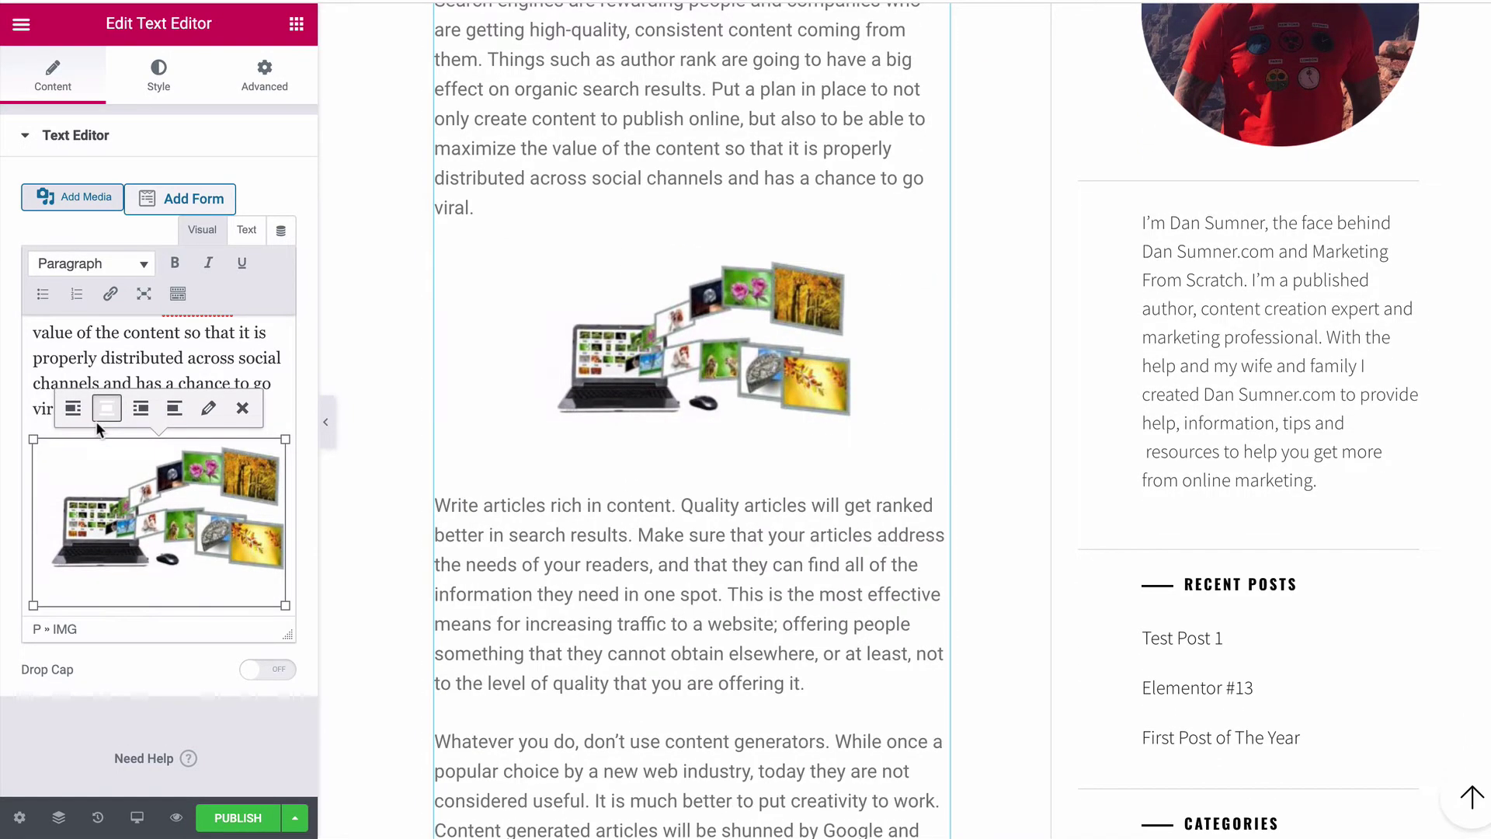
left_click(142, 410)
left_click(170, 418)
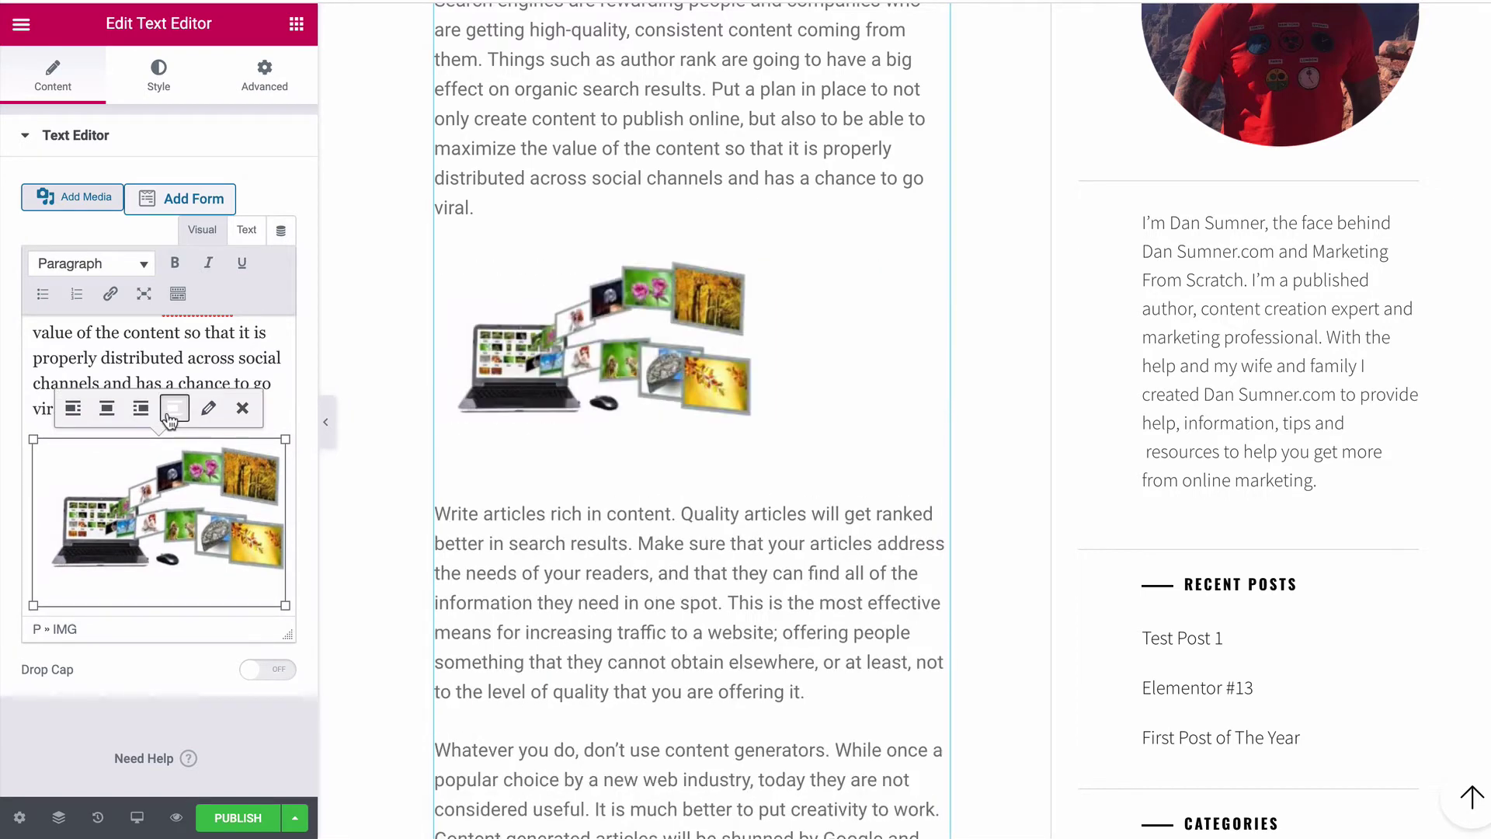
left_click(73, 412)
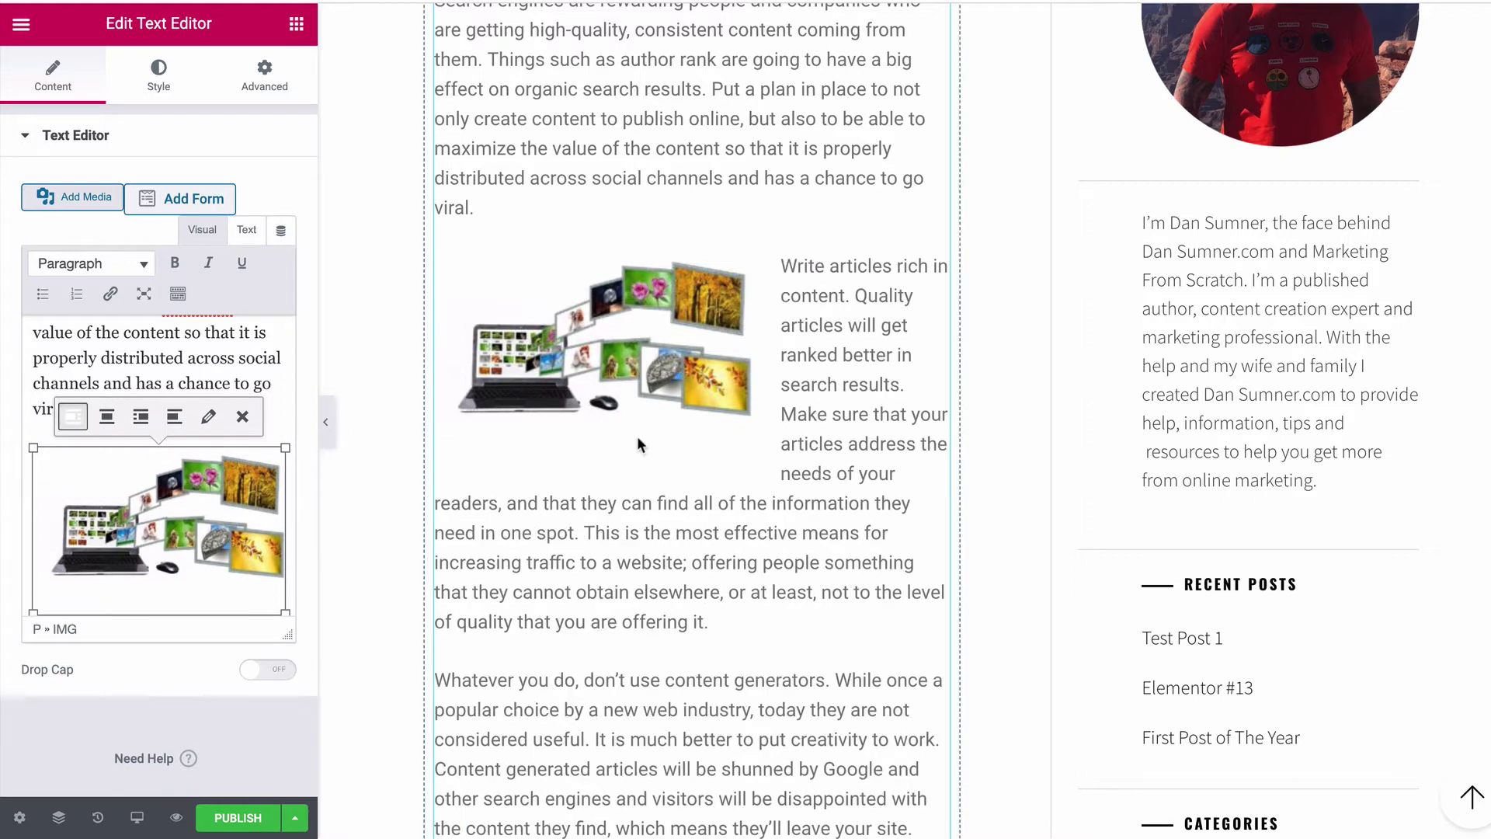
left_click(782, 540)
scroll(783, 540, "down", 10)
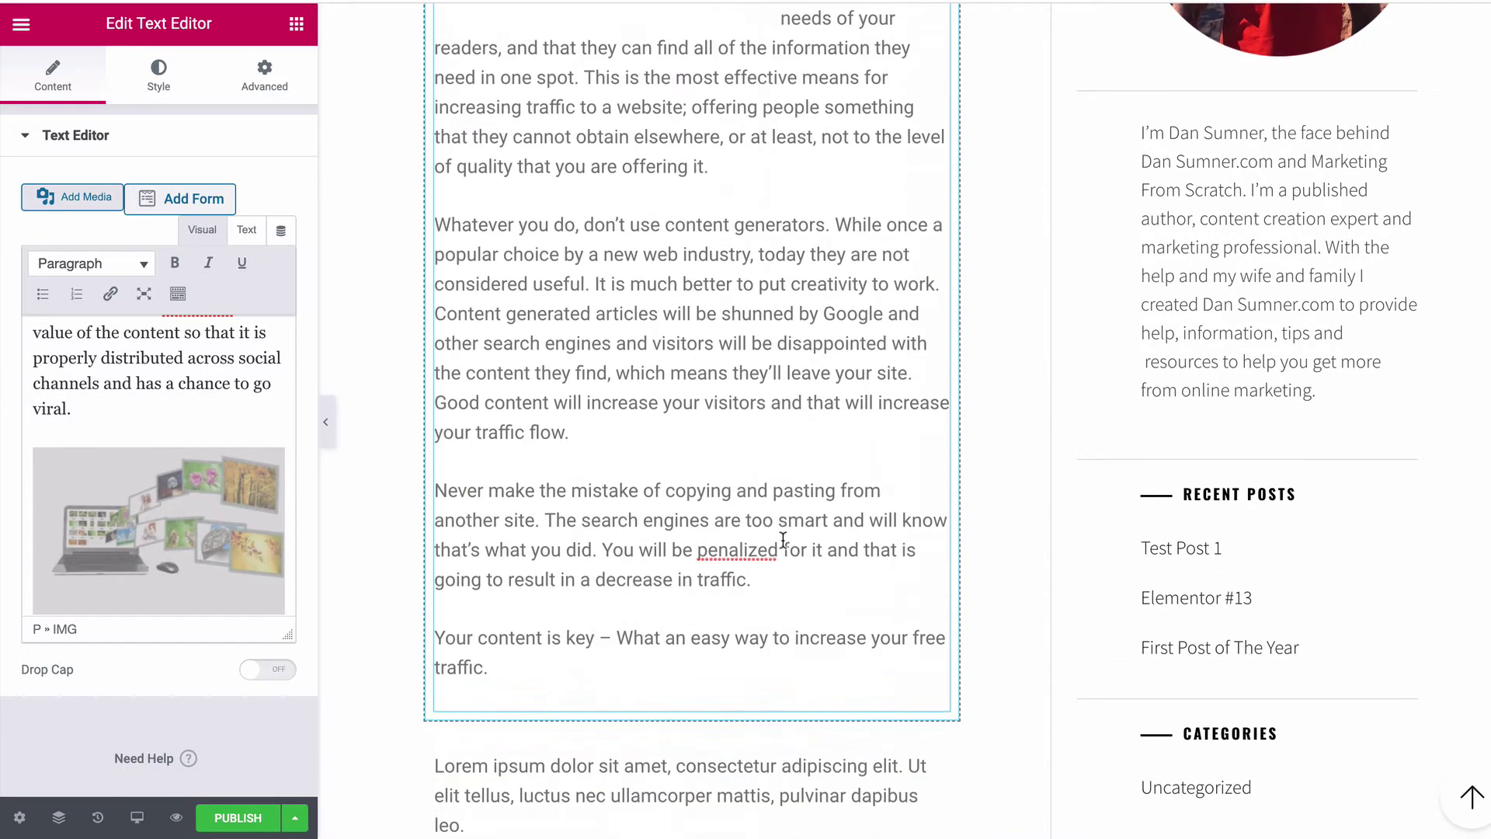
left_click(1000, 404)
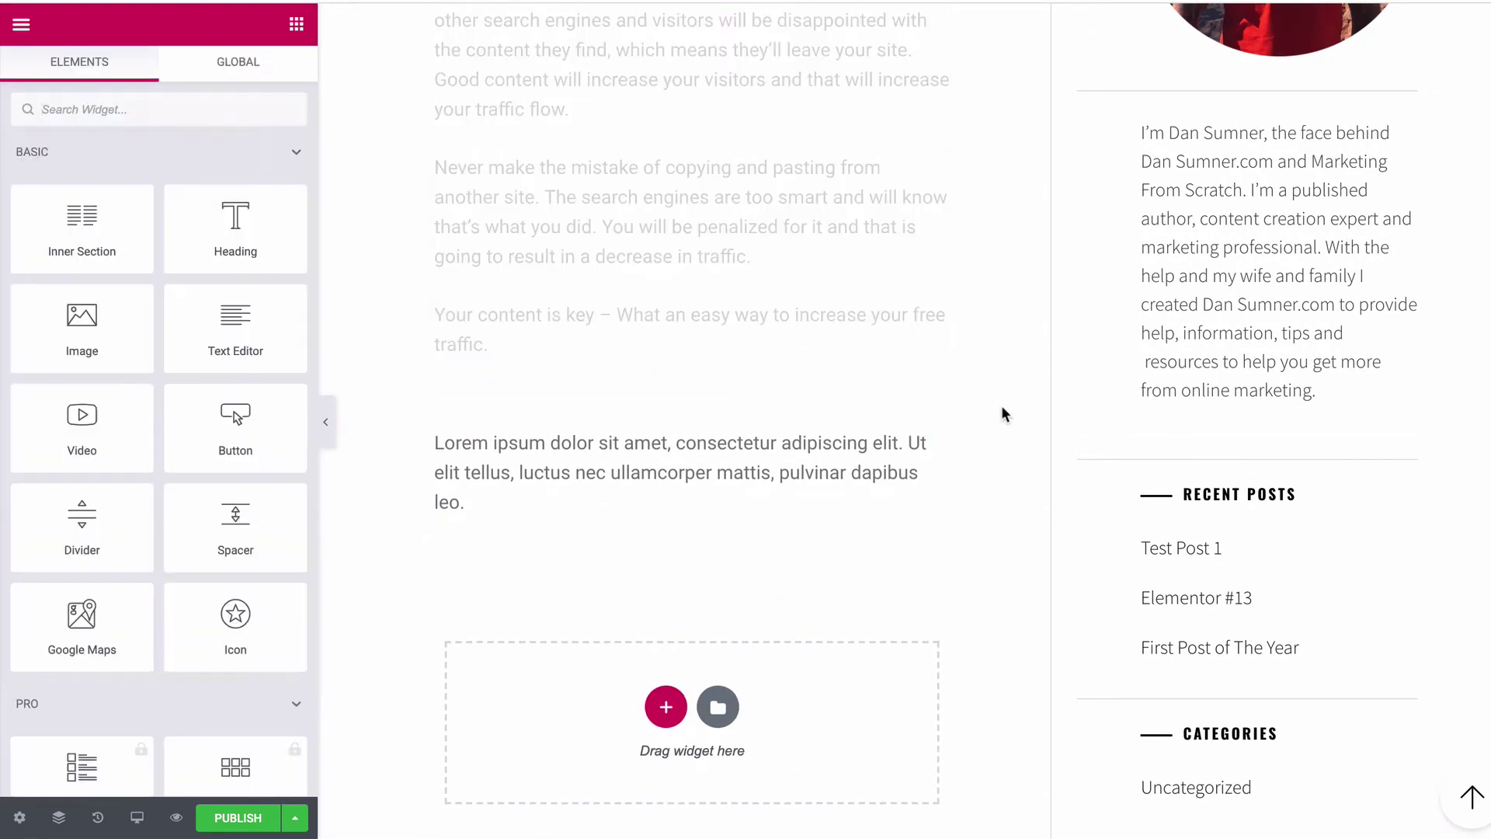
Replace the lorem ipsum placeholder in the text widget below the article with "Over to You" and start a new line
scroll(1000, 404, "up", 10)
scroll(1000, 404, "down", 15)
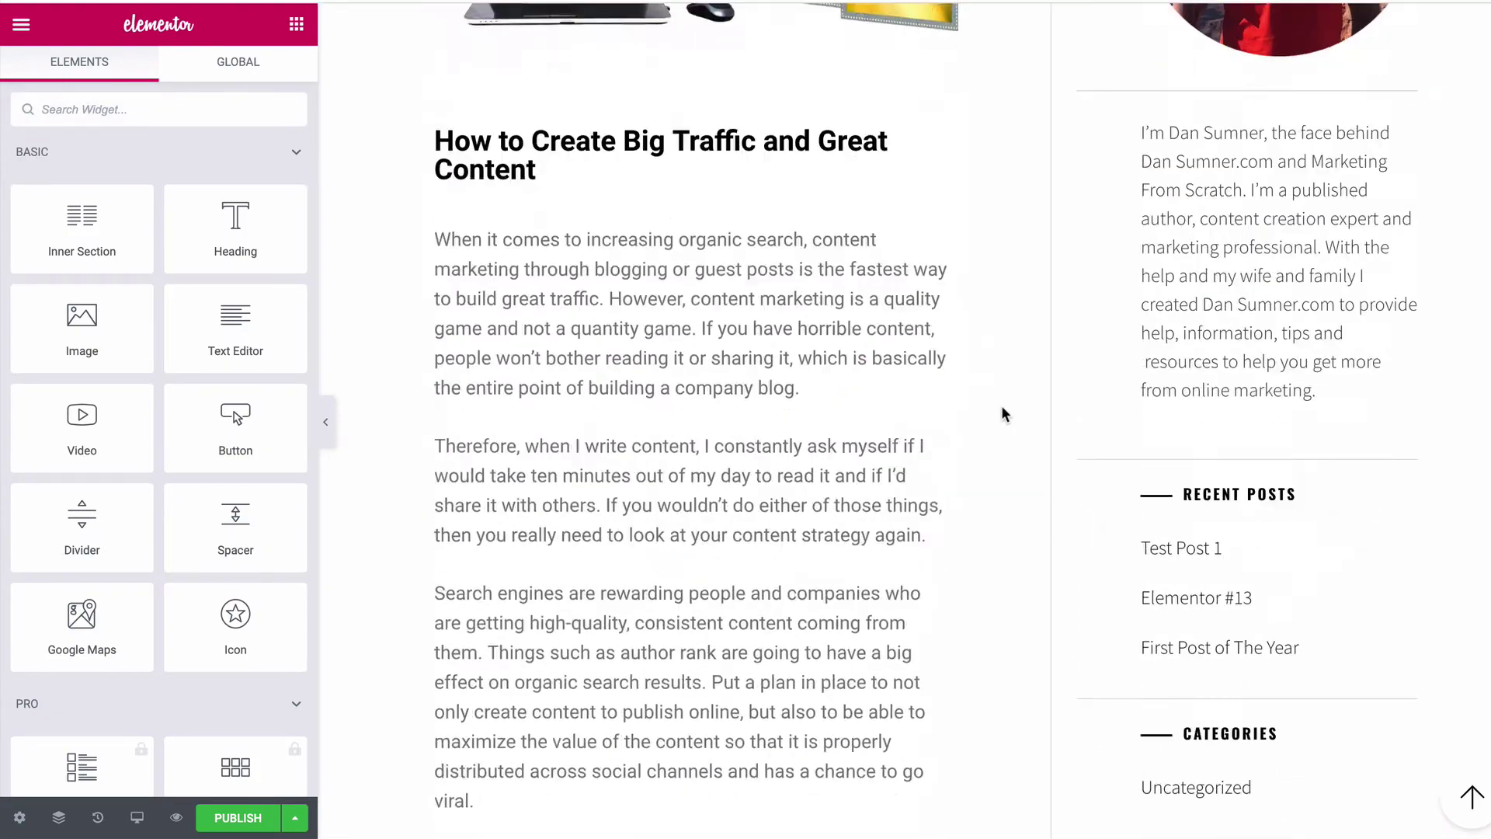
scroll(1000, 413, "down", 8)
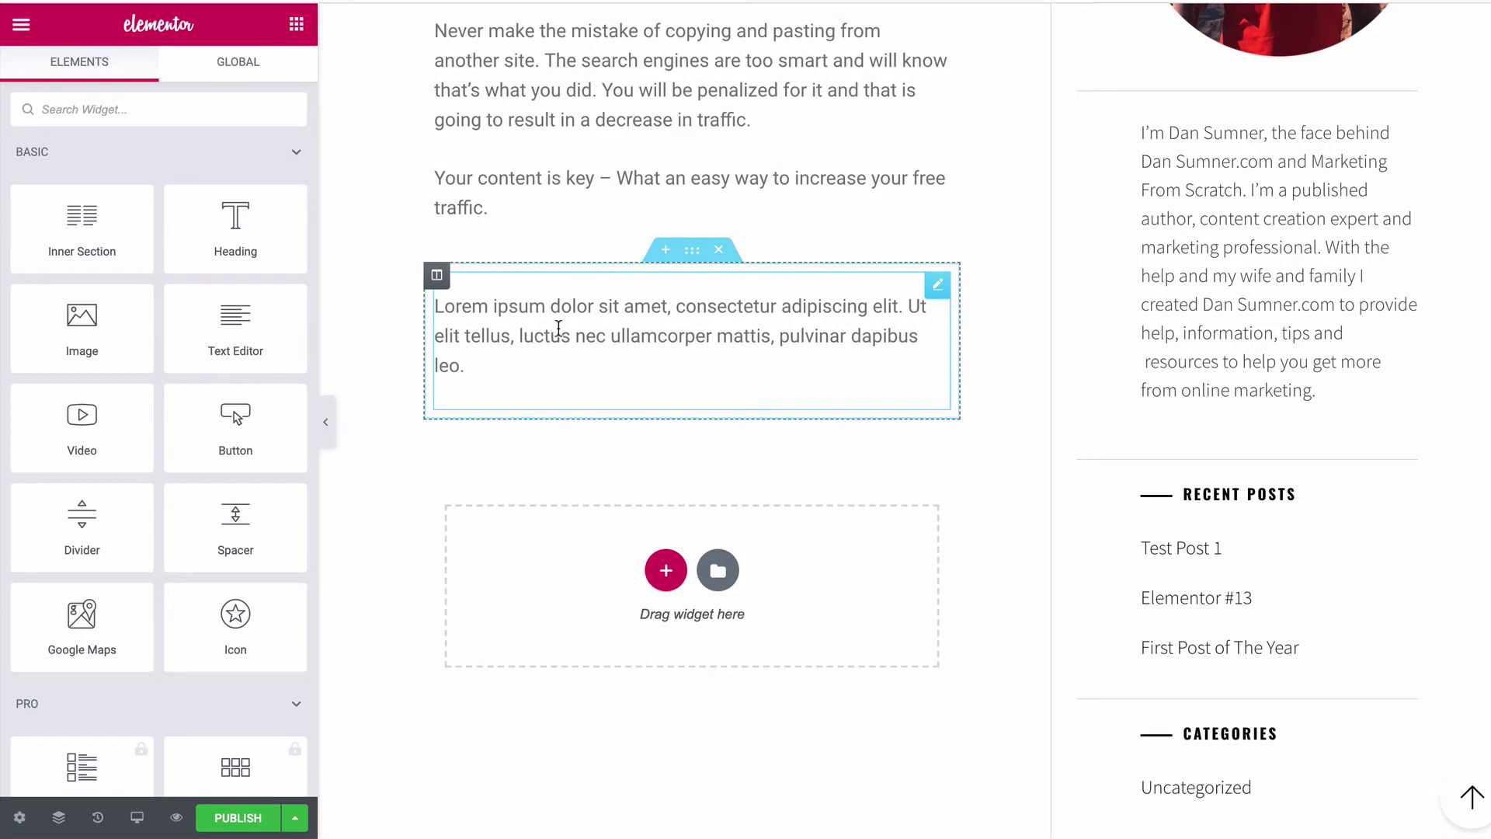
left_click(555, 330)
left_click_drag(440, 300, 650, 388)
key("BackSpace")
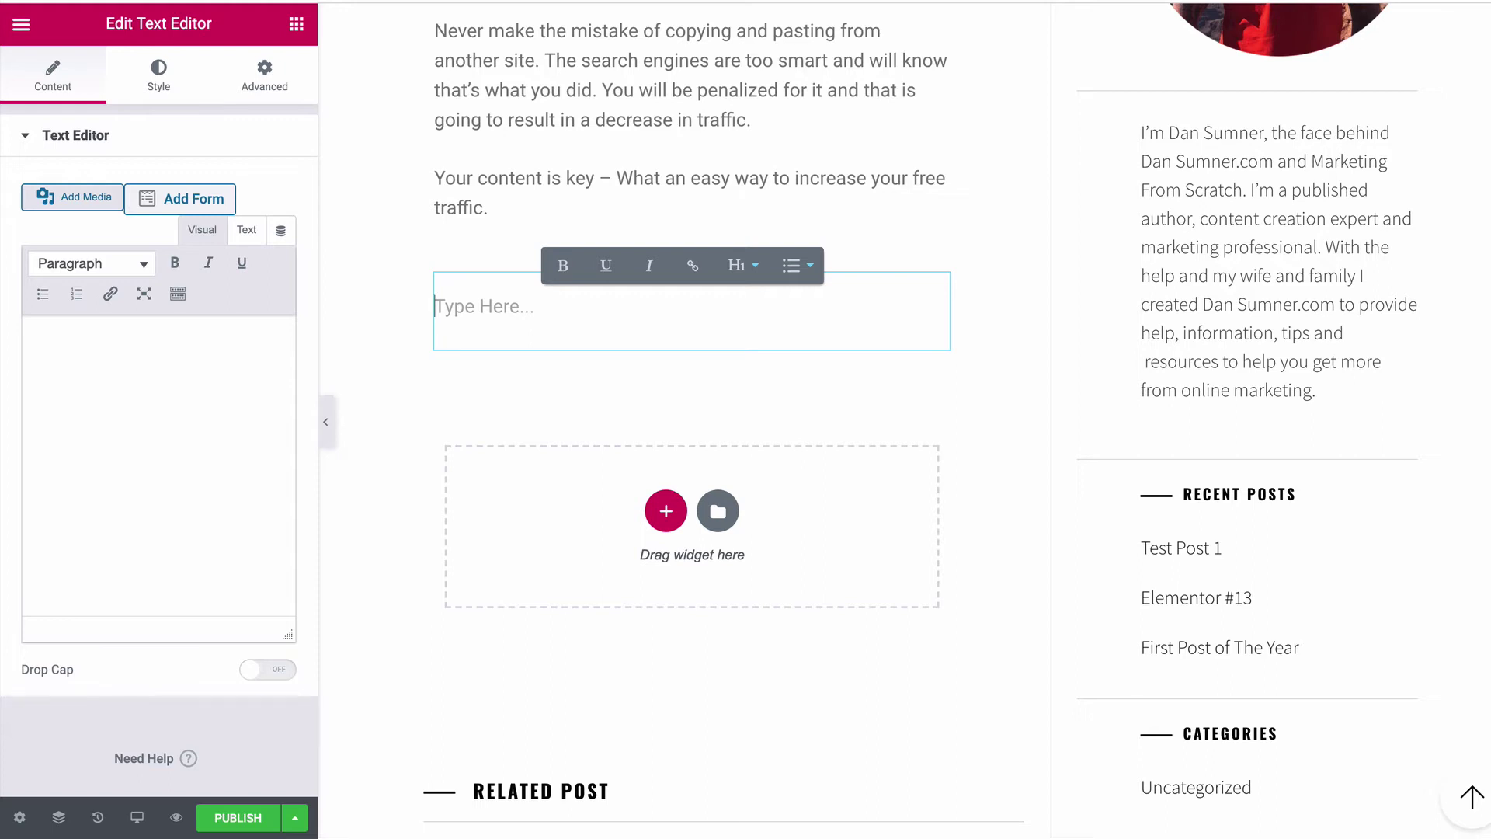
type("O")
key("BackSpace")
type("Ov")
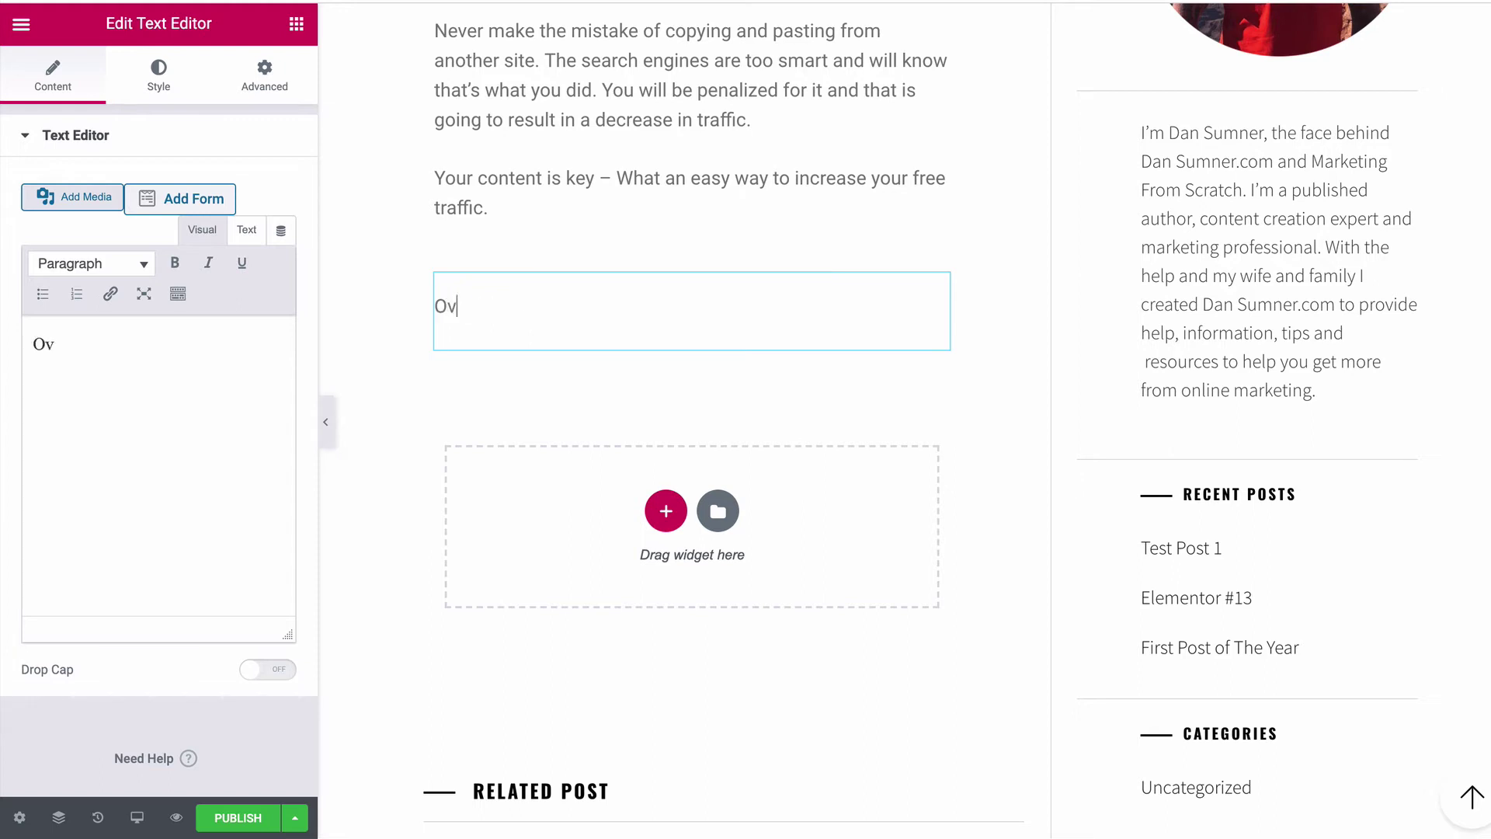
type("er to You")
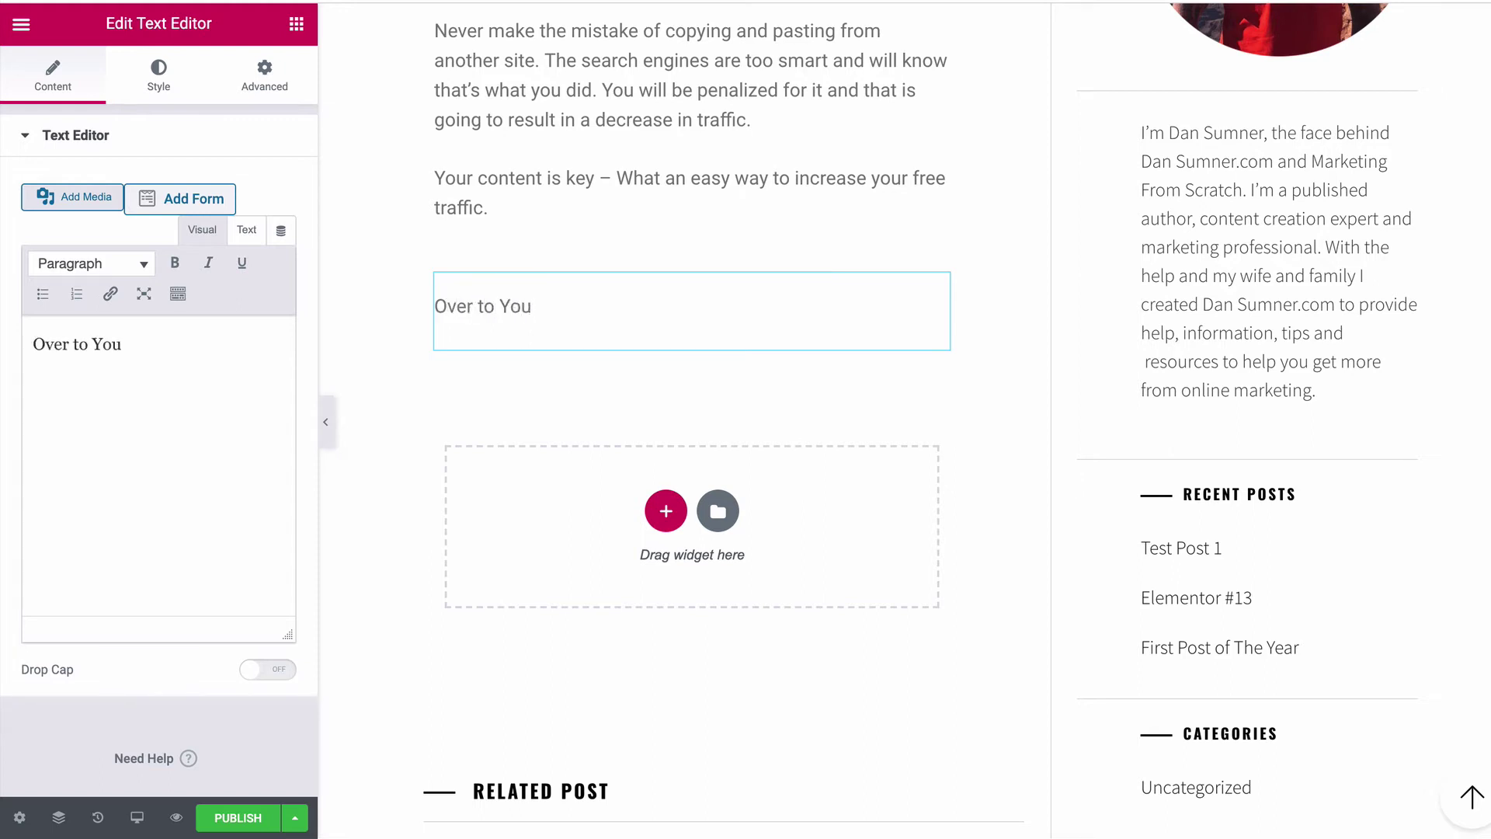
key("Return")
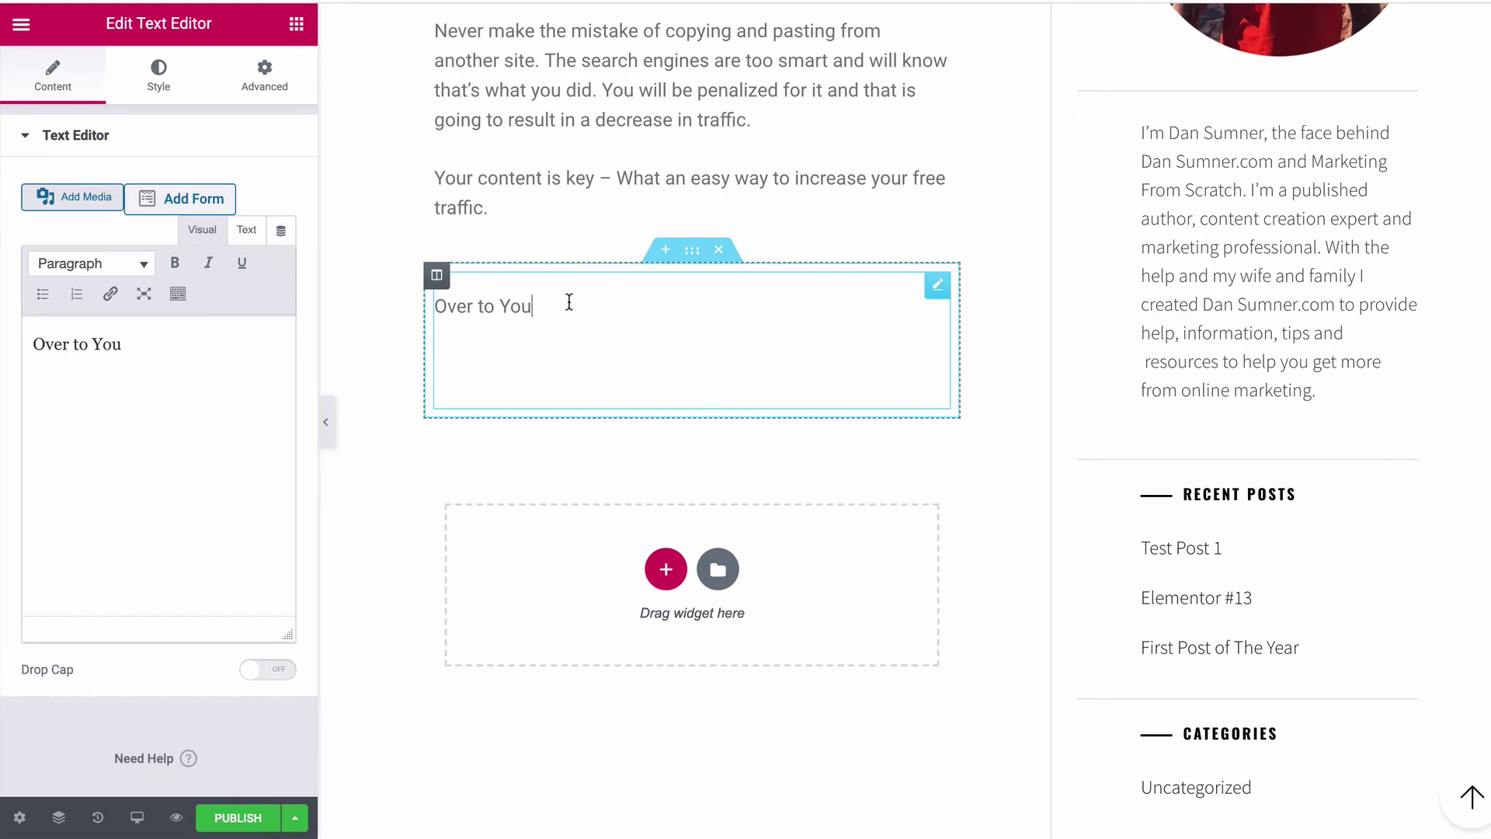
Format the "Over to You" line as an H2 heading
left_click_drag(569, 302, 441, 303)
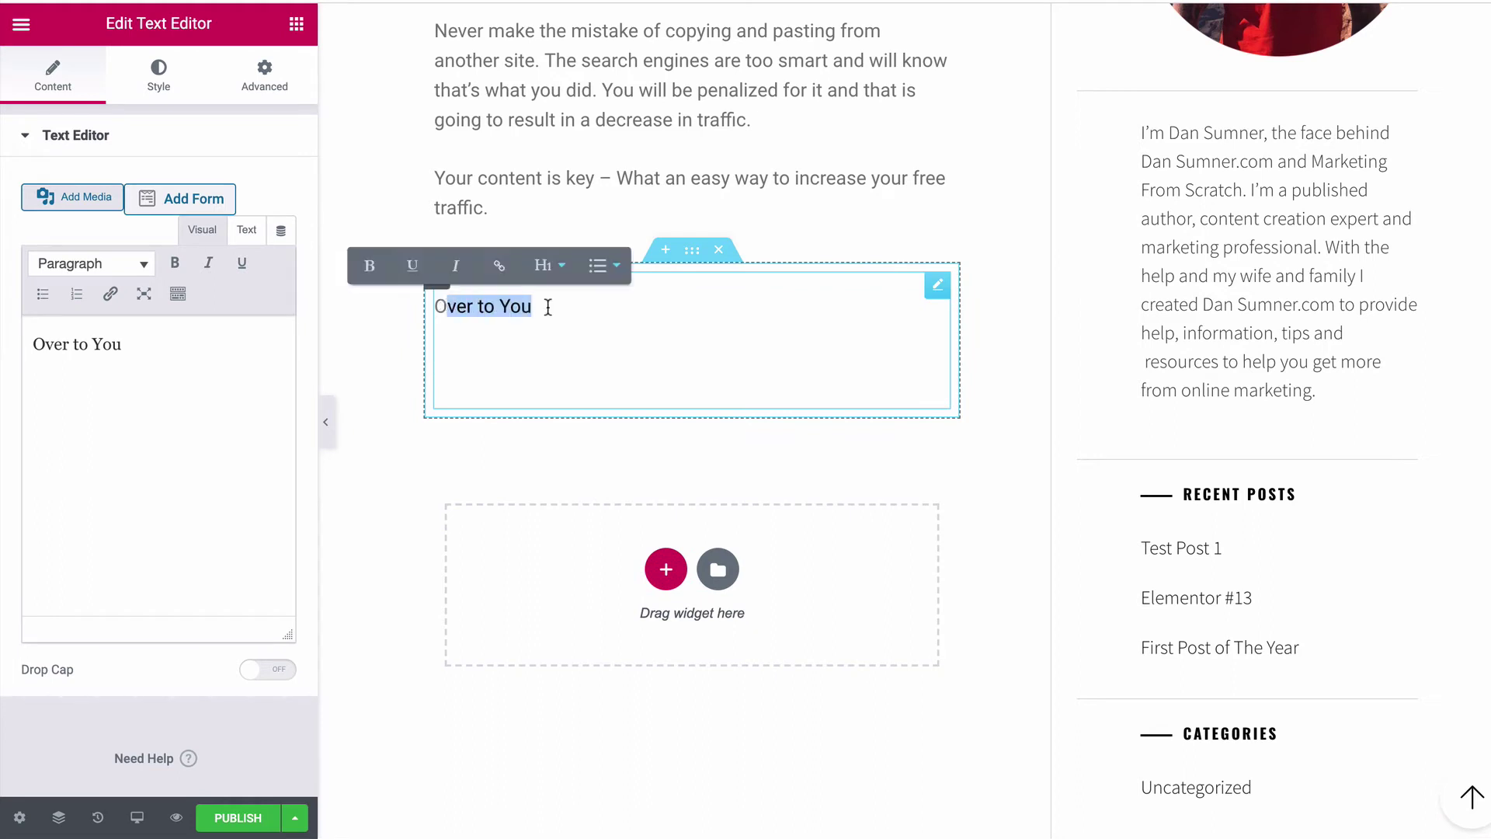
left_click_drag(548, 306, 434, 306)
left_click(547, 265)
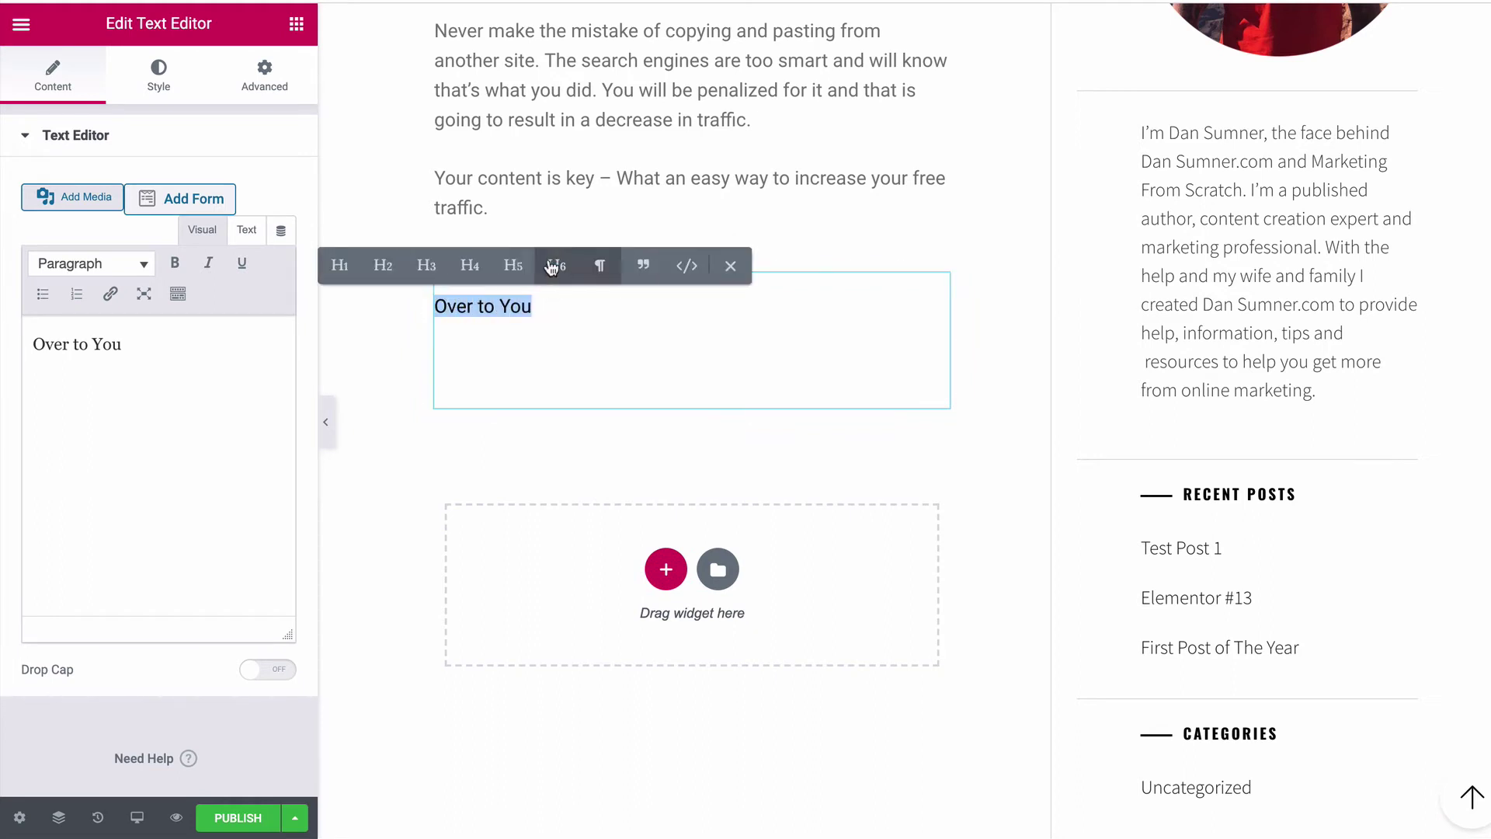
left_click(383, 266)
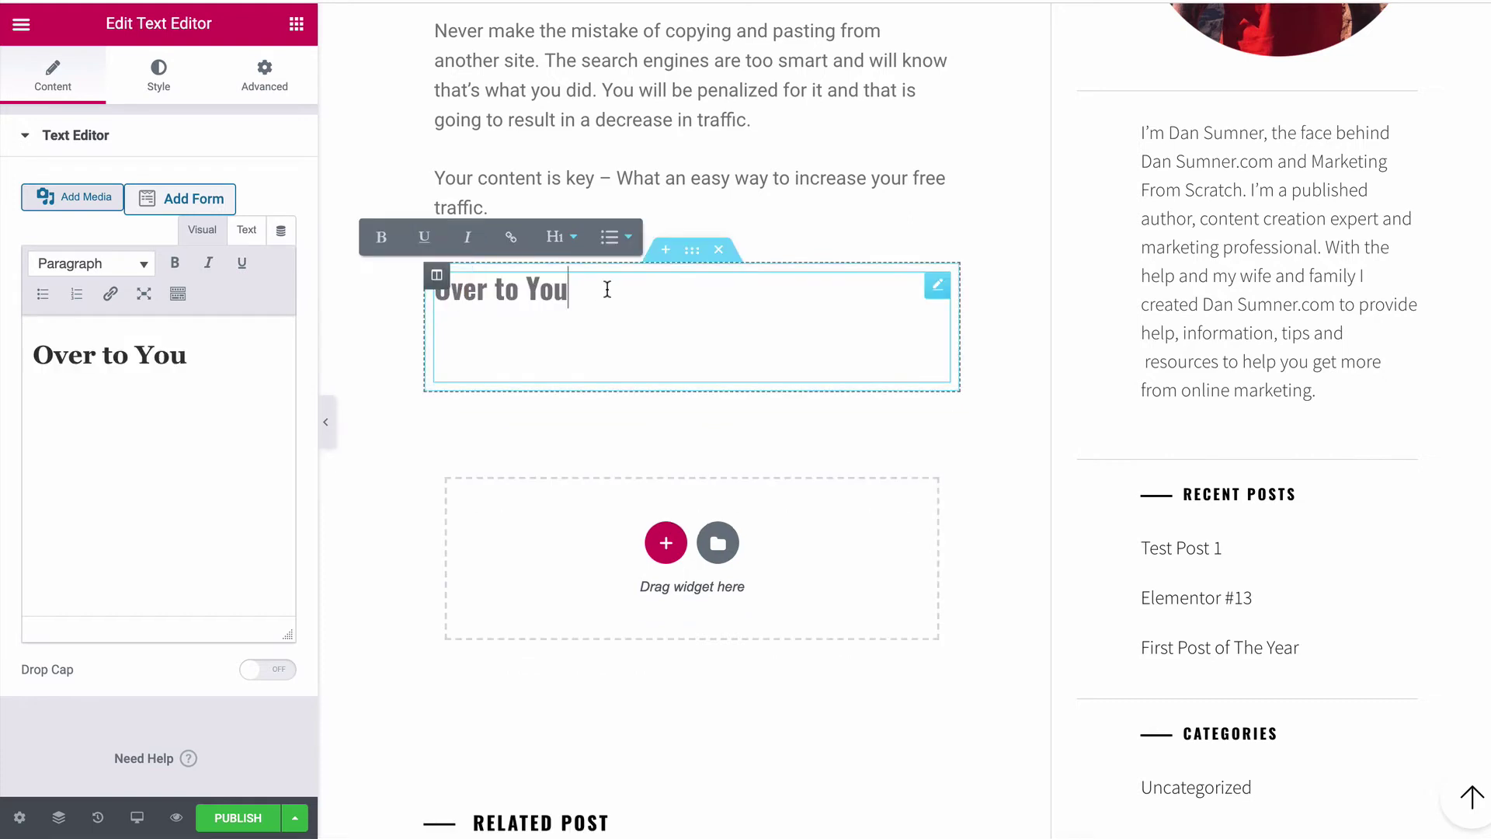
Below the heading, add the paragraphs "Did you enjoy the post?", "Can you or do you have any free traffic tips to share?" and "Please share in the comments below"
key("Return")
type("Did ")
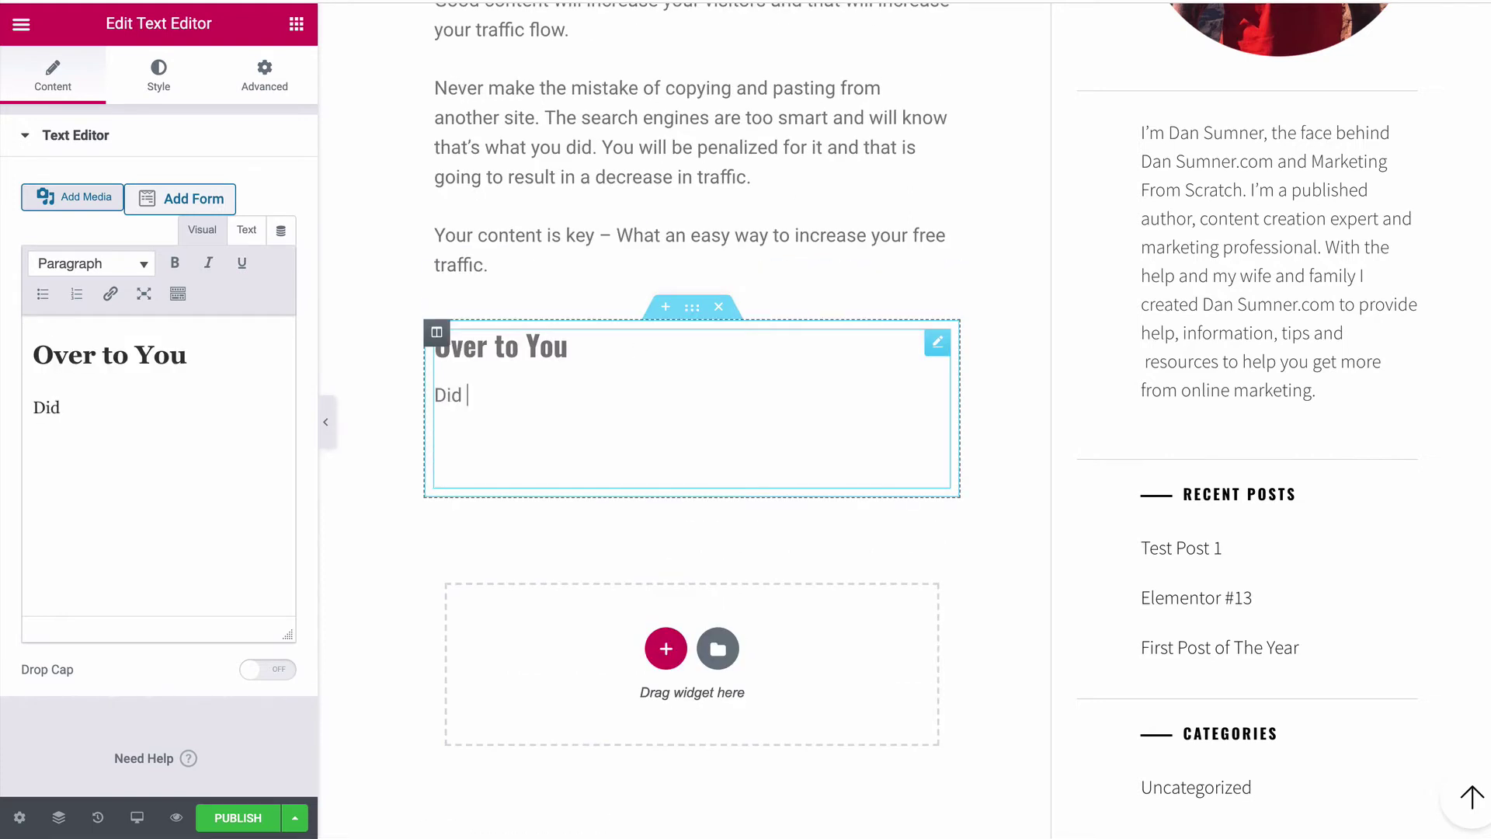
type("you enjoy t")
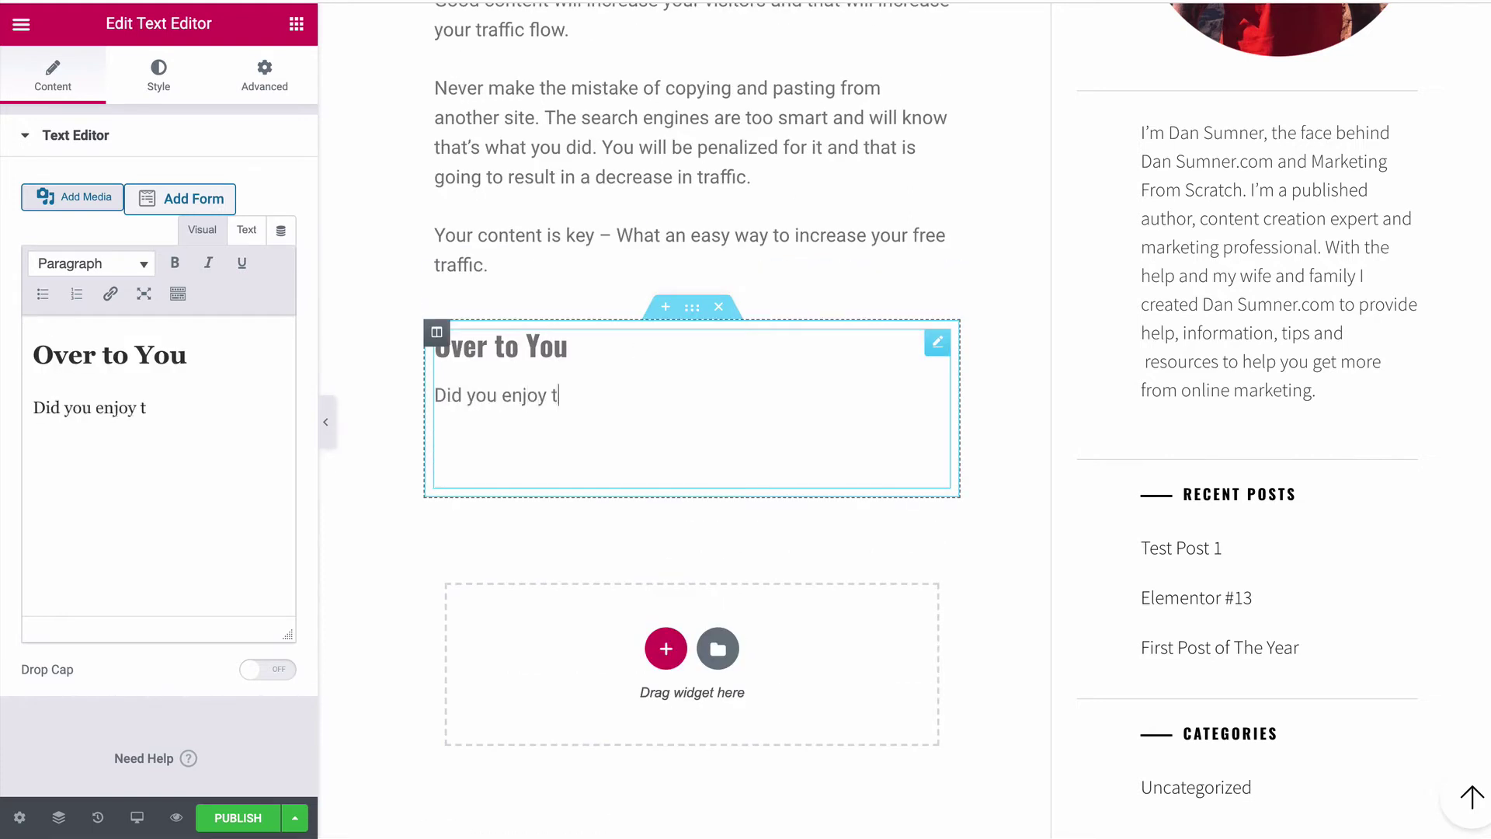
type("he post?")
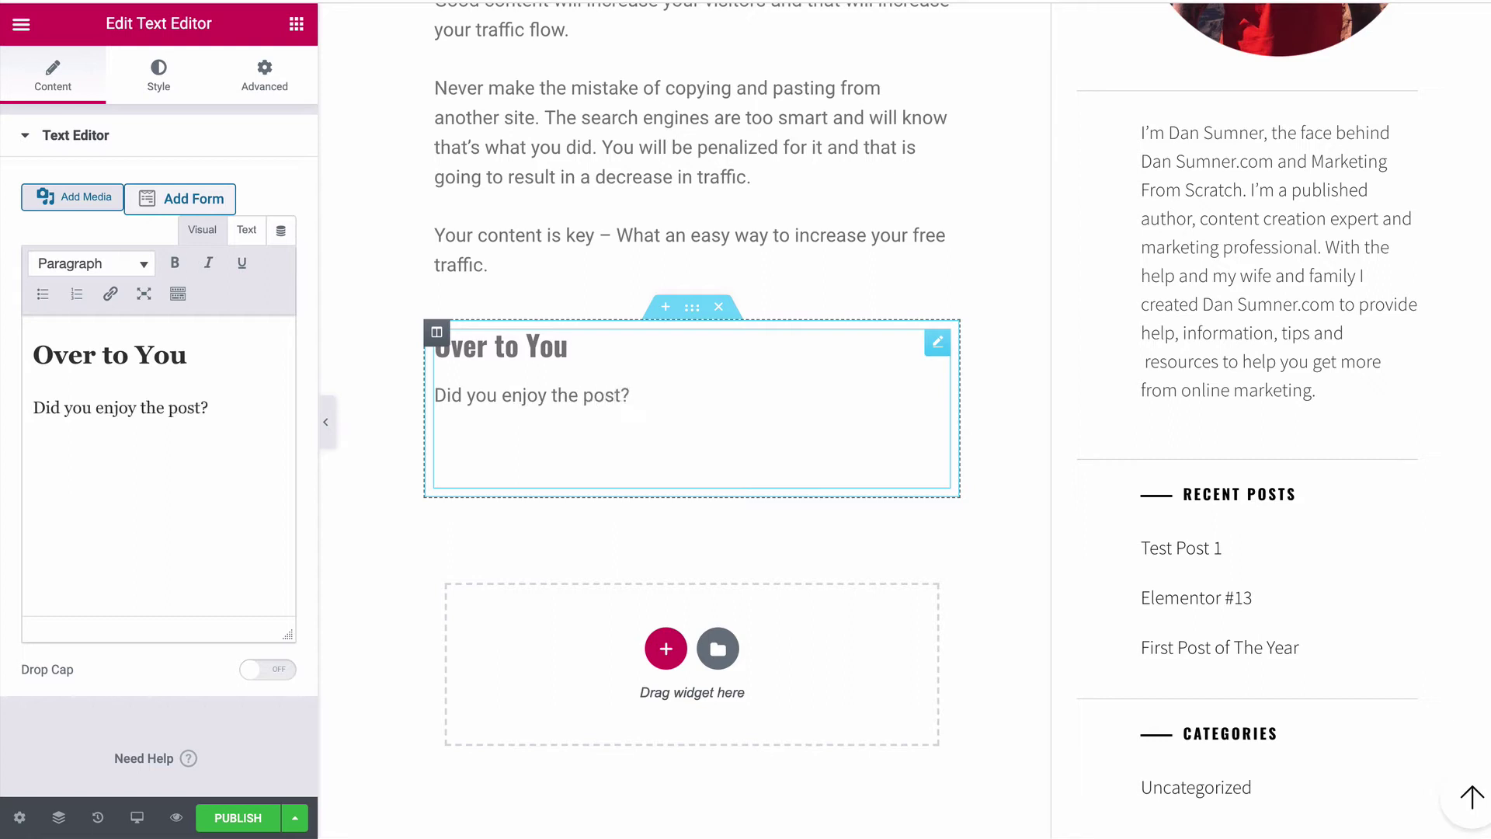
key("Return")
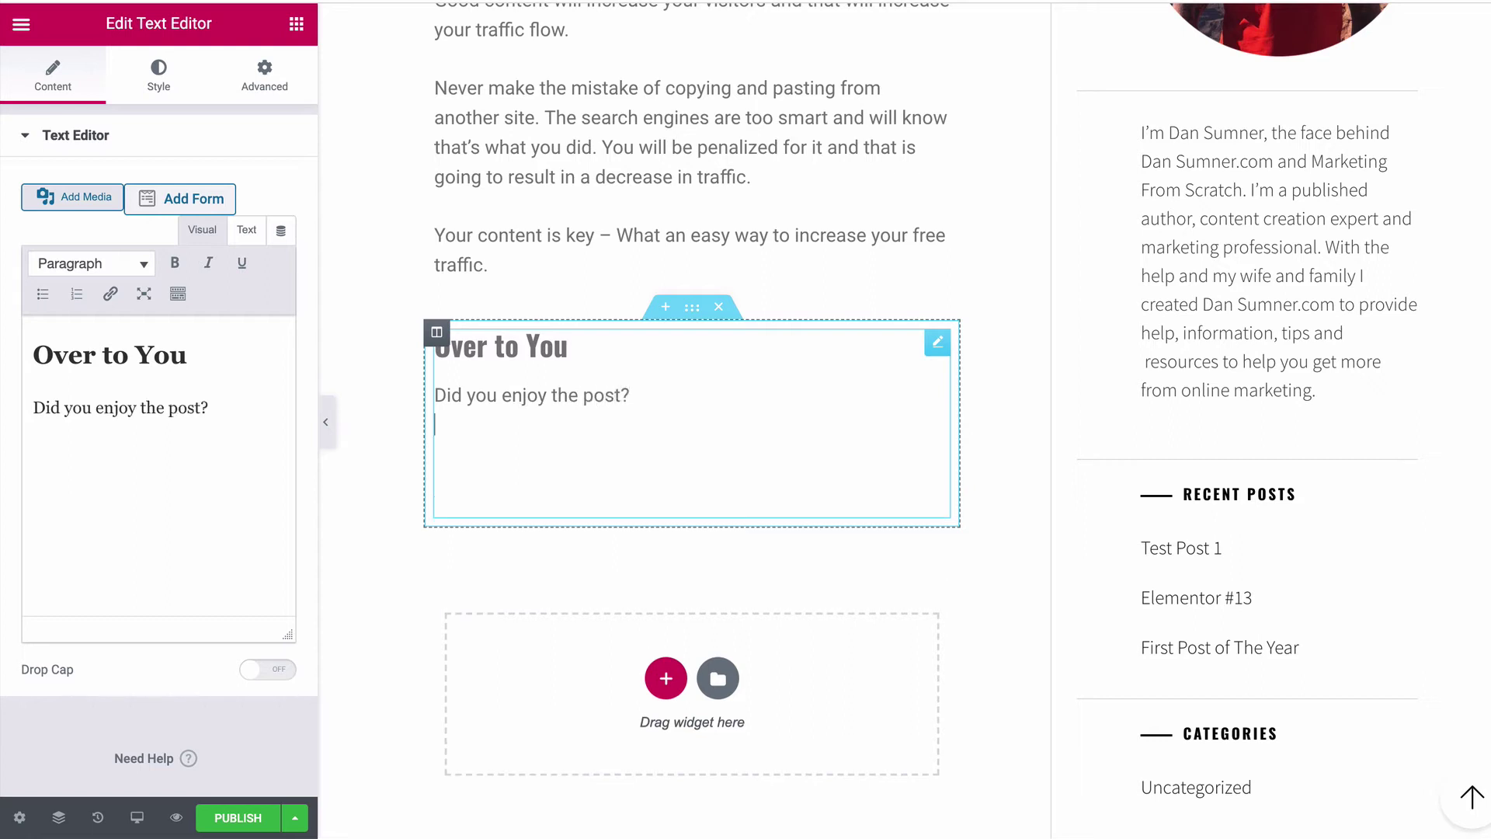
key("Return")
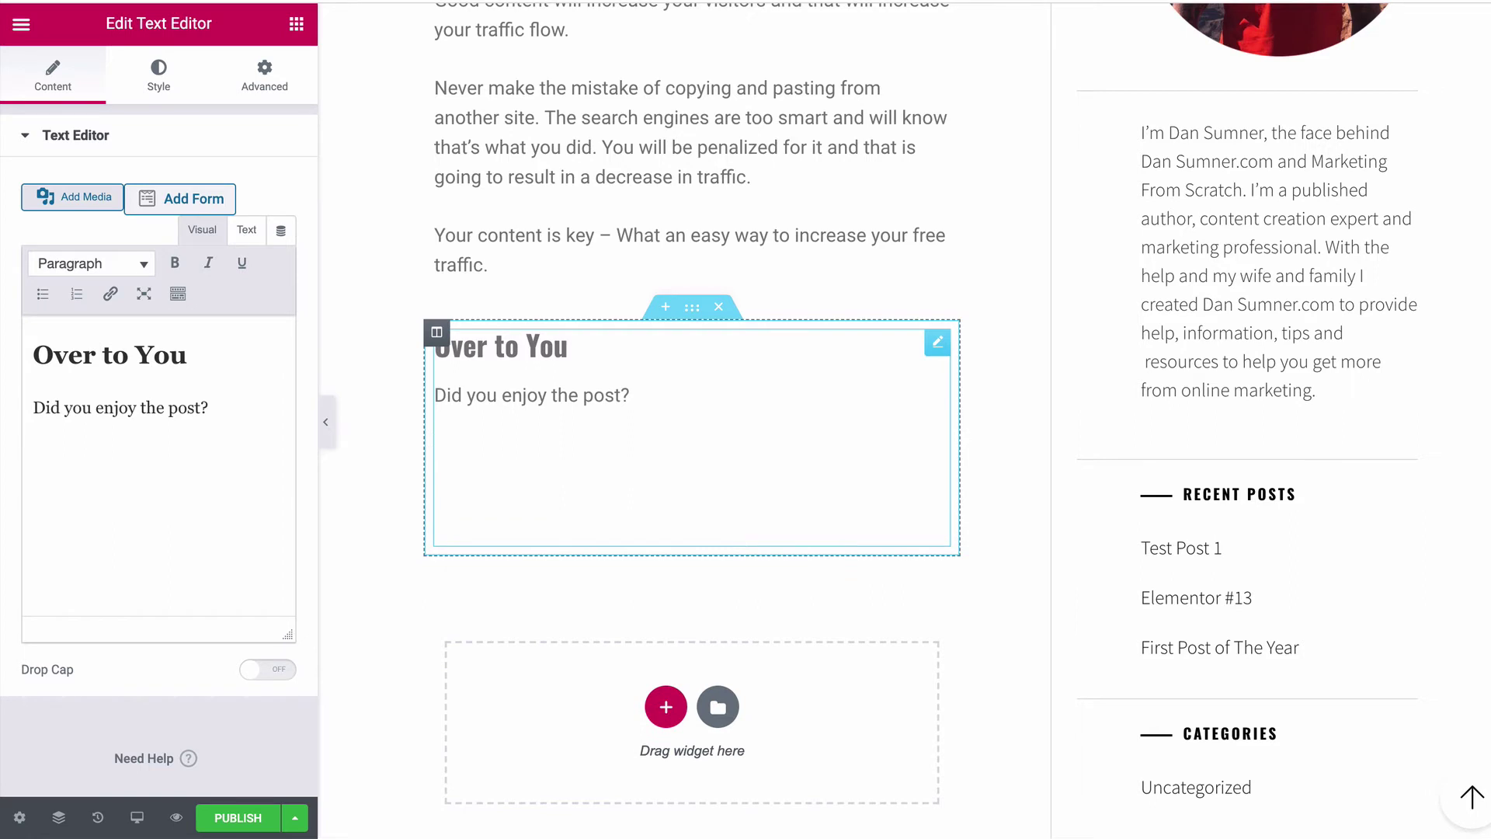
type("Can you or do you have any free traffic tips to share? Please share in the comments below")
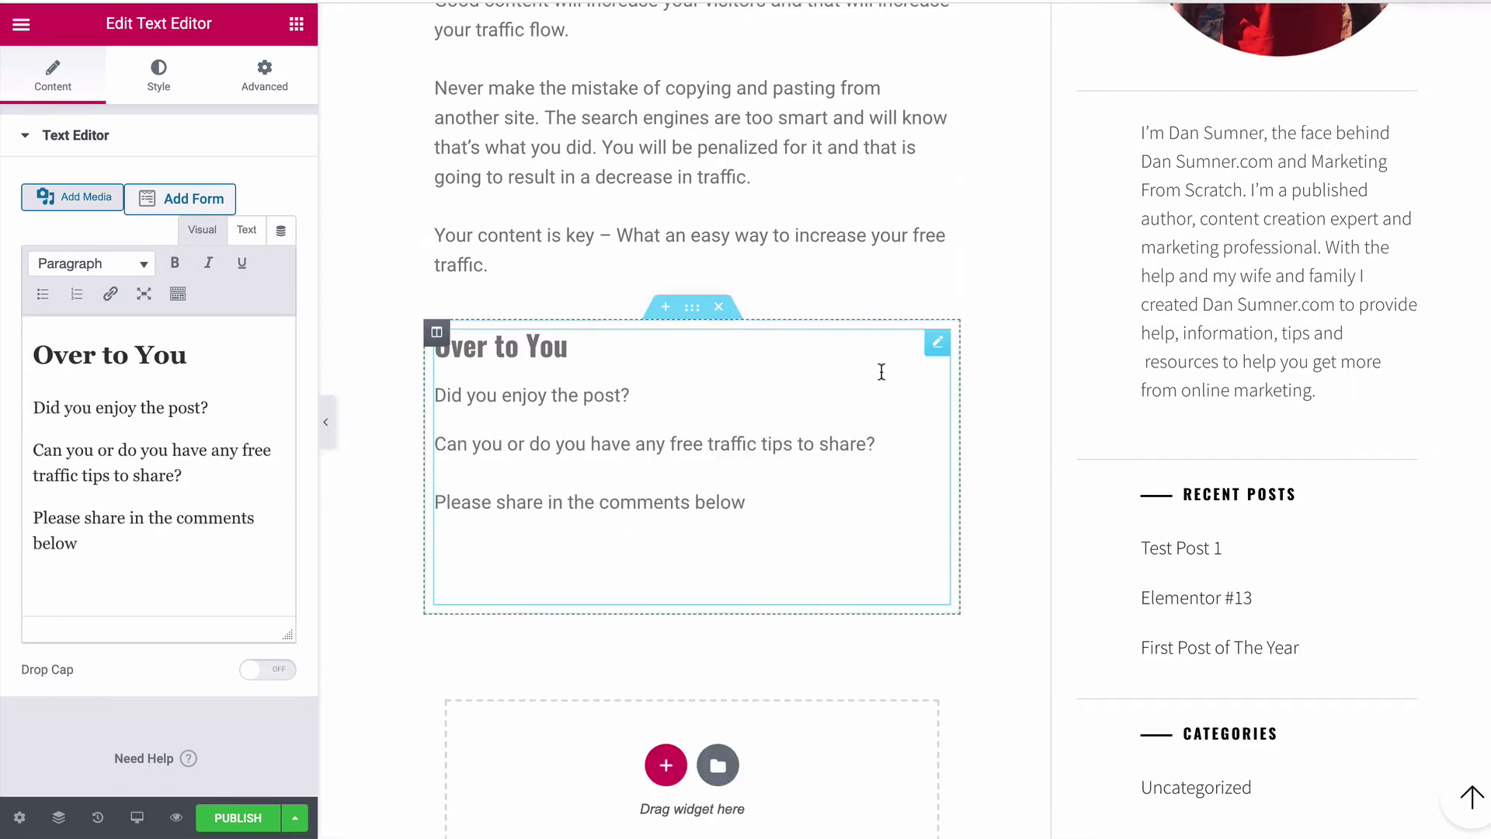
scroll(973, 584, "down", 12)
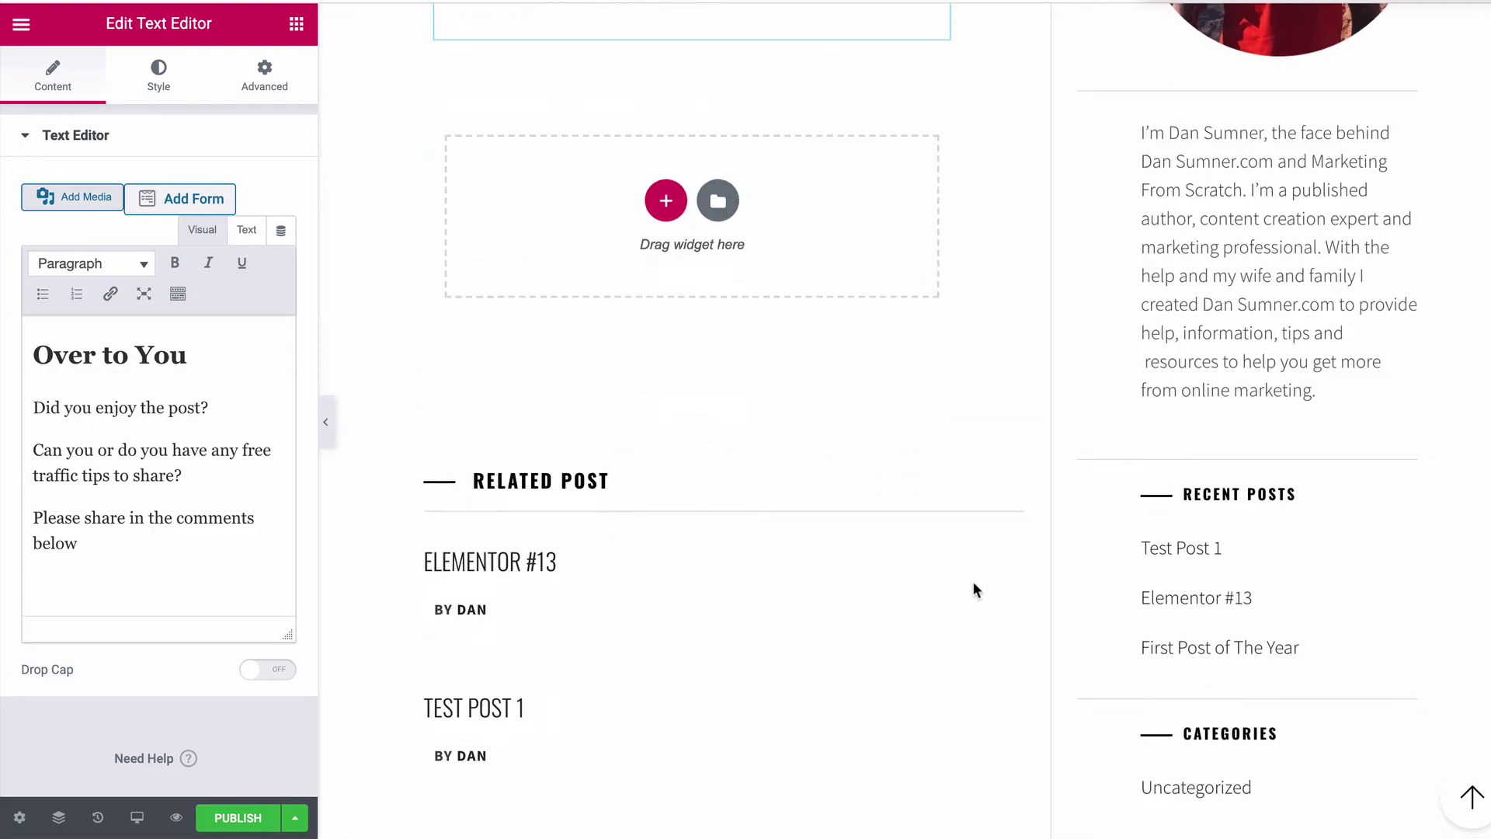
scroll(973, 584, "up", 20)
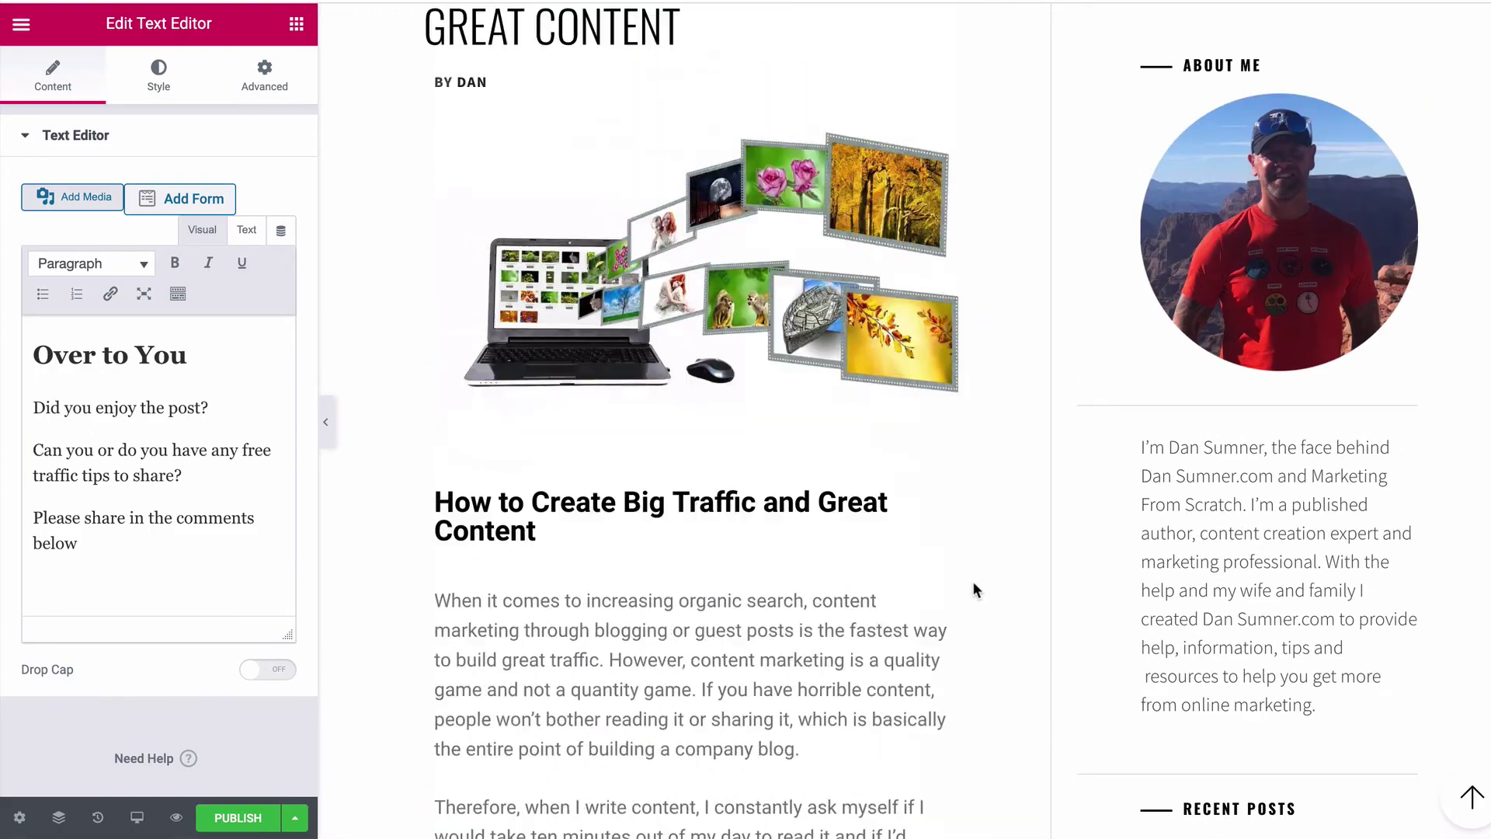
Look over the whole post in the Elementor canvas, from the featured image through the article to the "Over to You" section
scroll(972, 581, "down", 8)
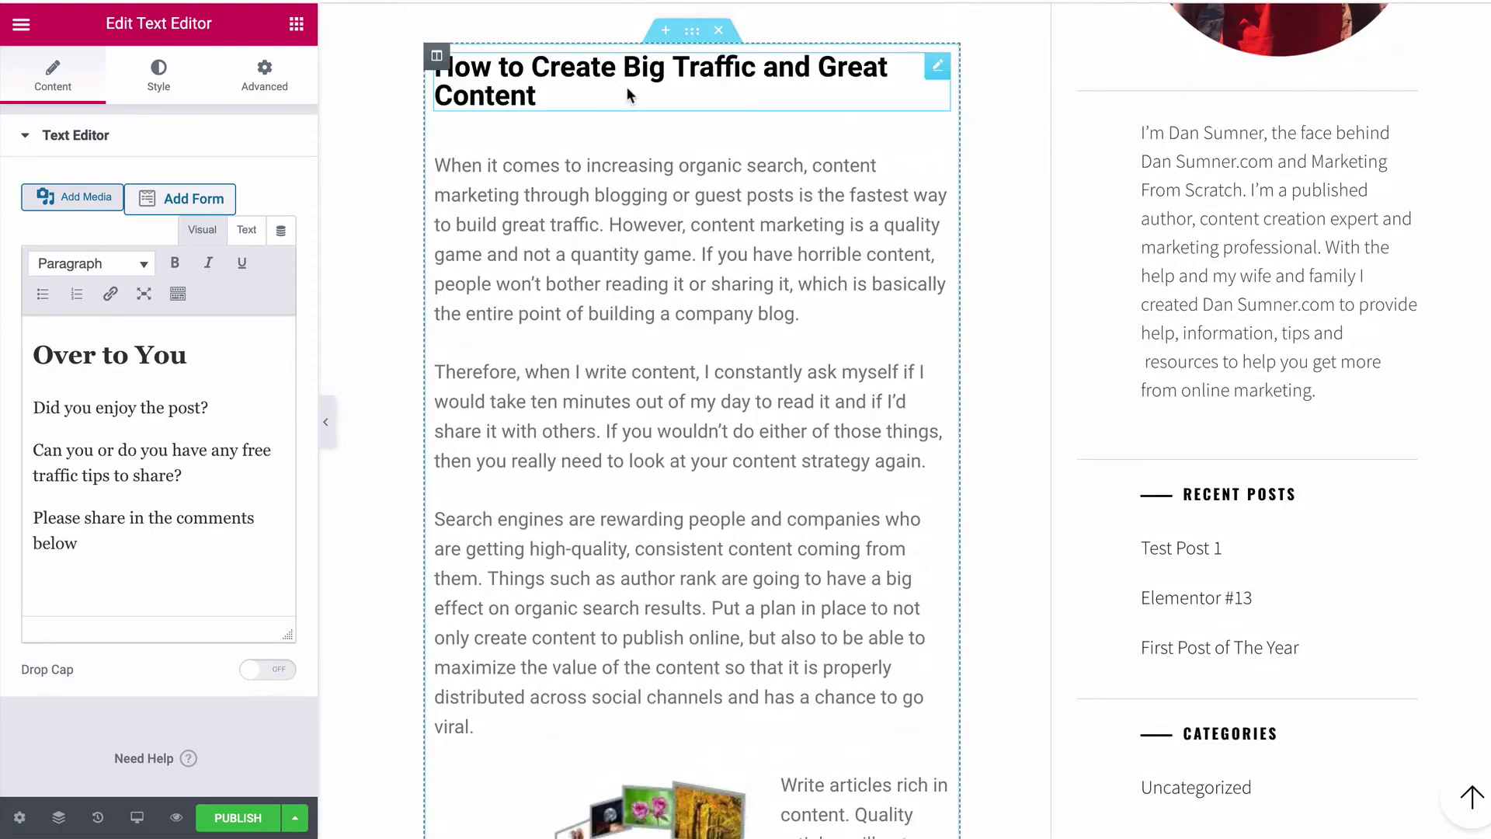
scroll(630, 365, "down", 7)
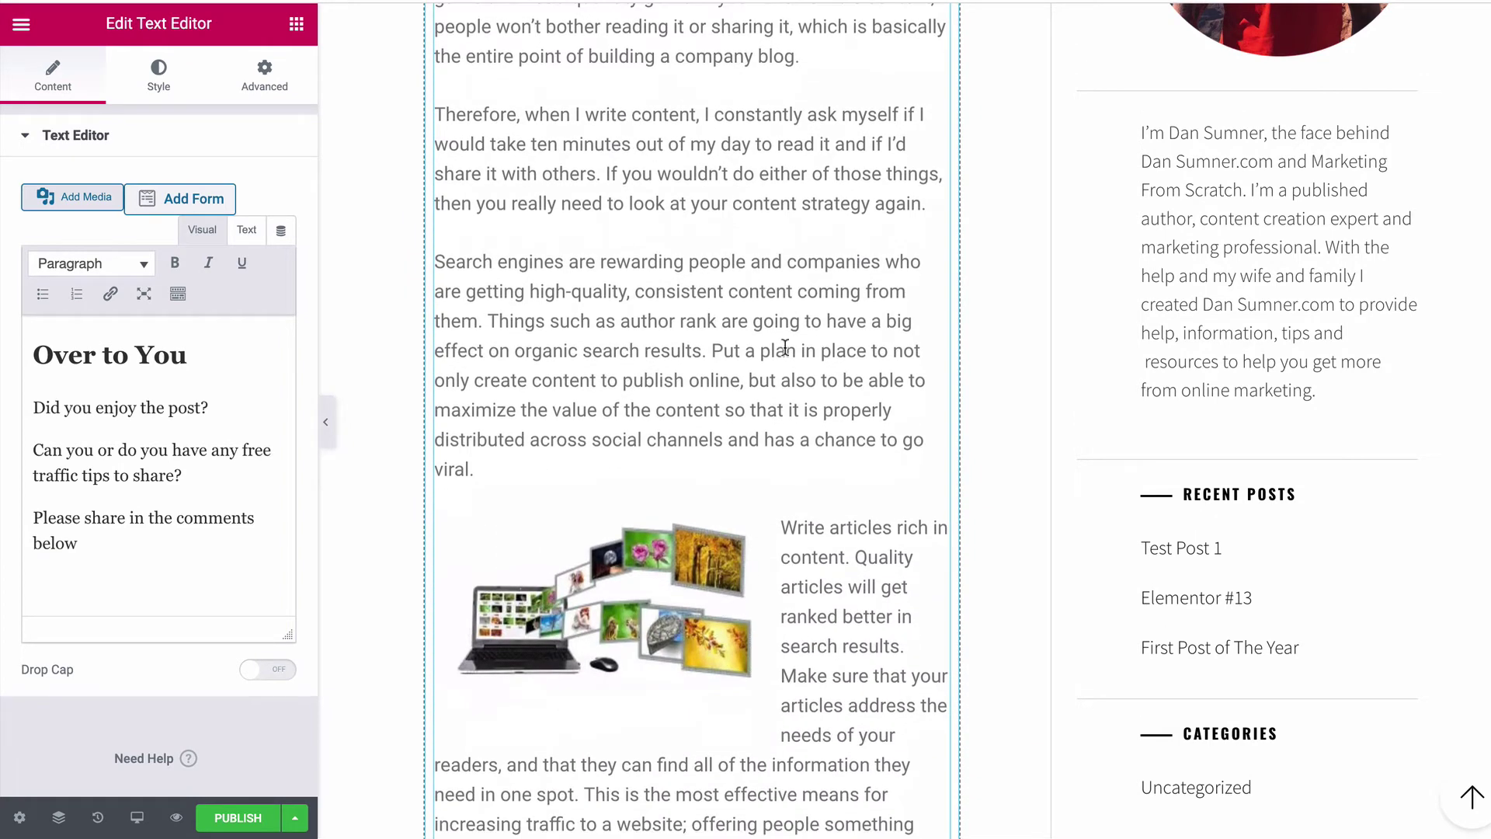
scroll(779, 365, "down", 6)
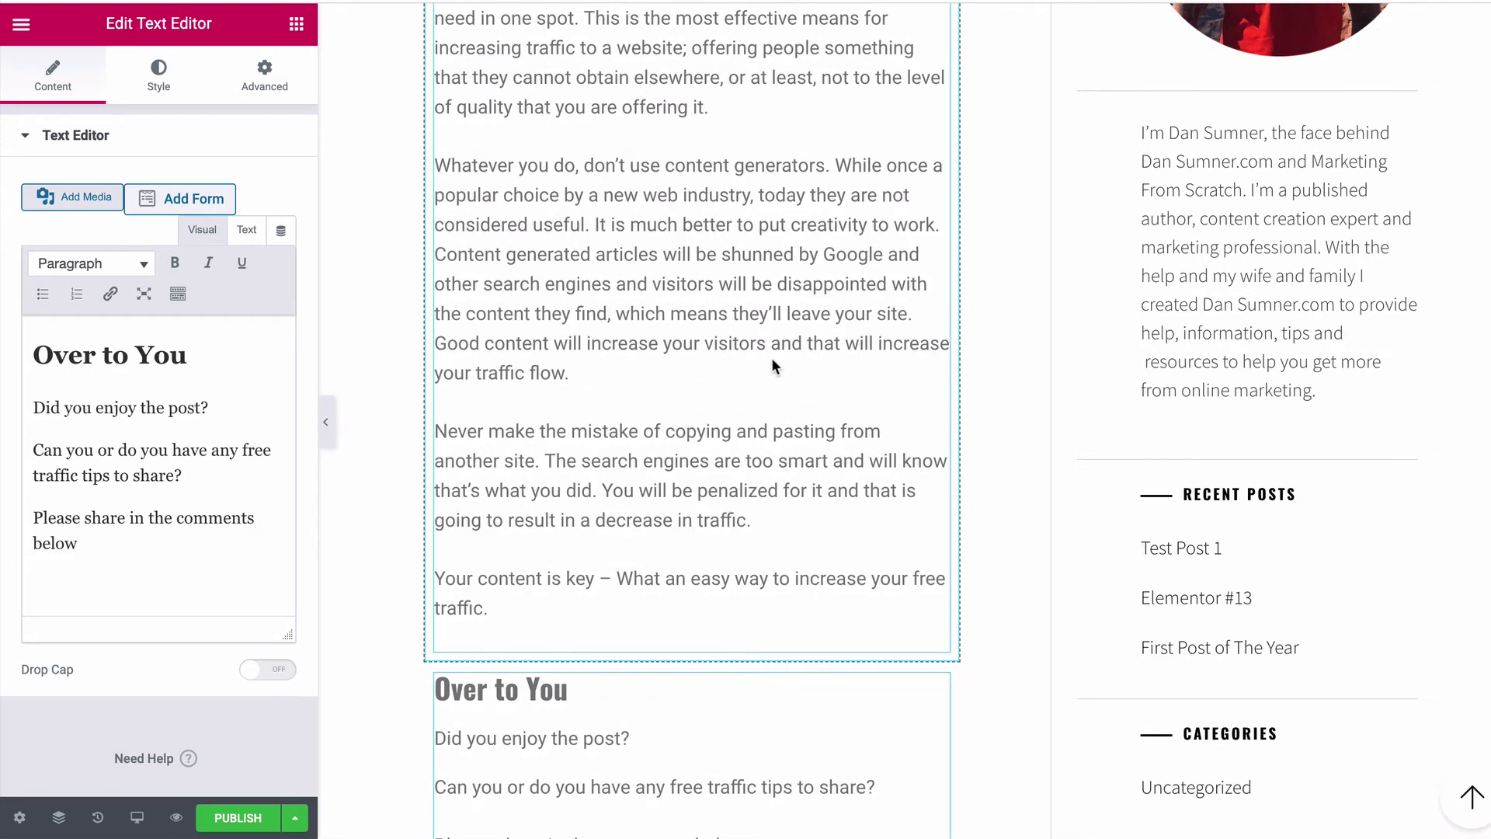
scroll(771, 357, "down", 7)
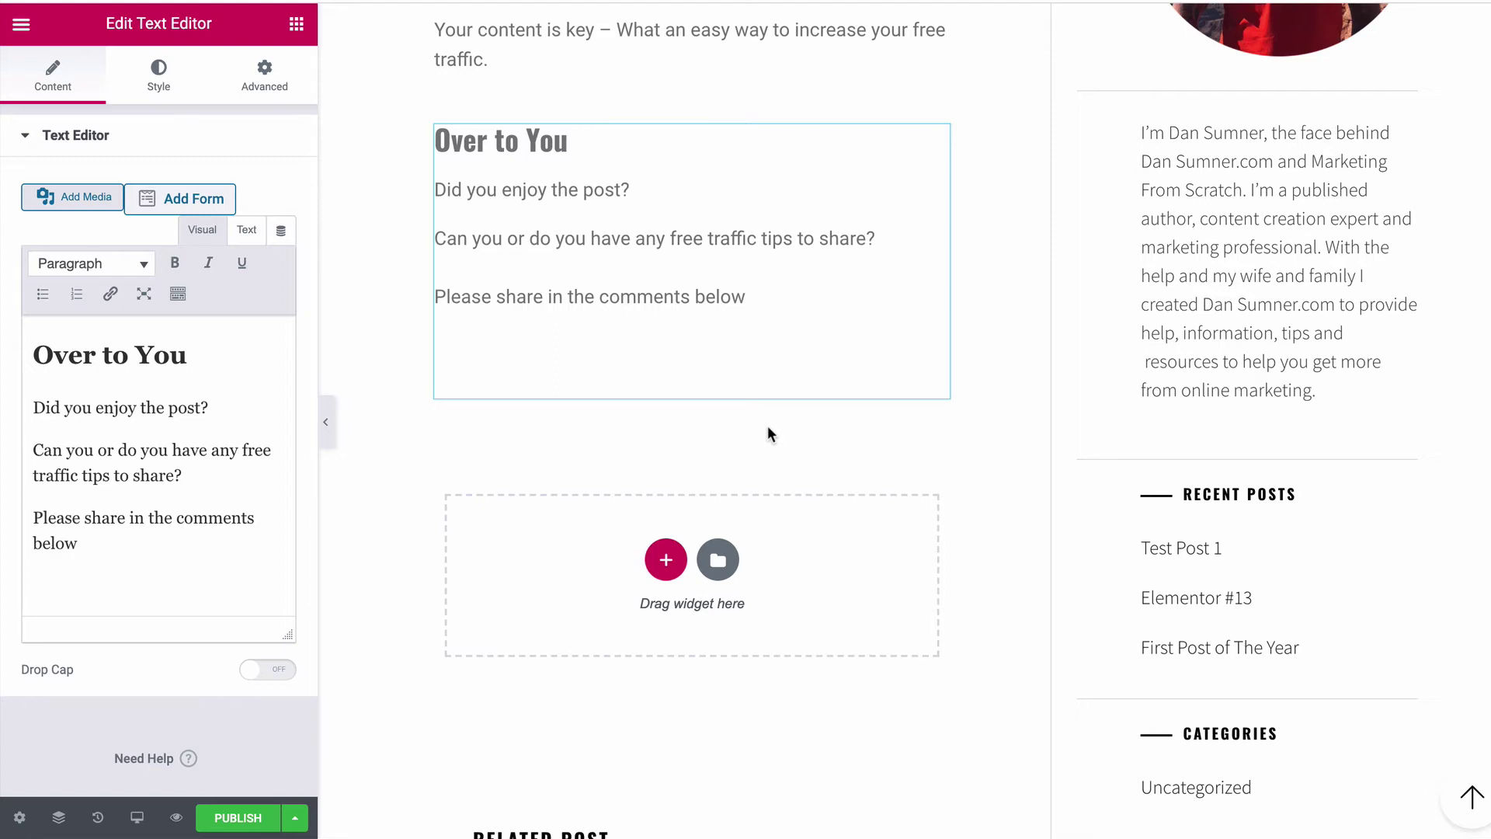
scroll(767, 427, "down", 10)
scroll(767, 427, "up", 15)
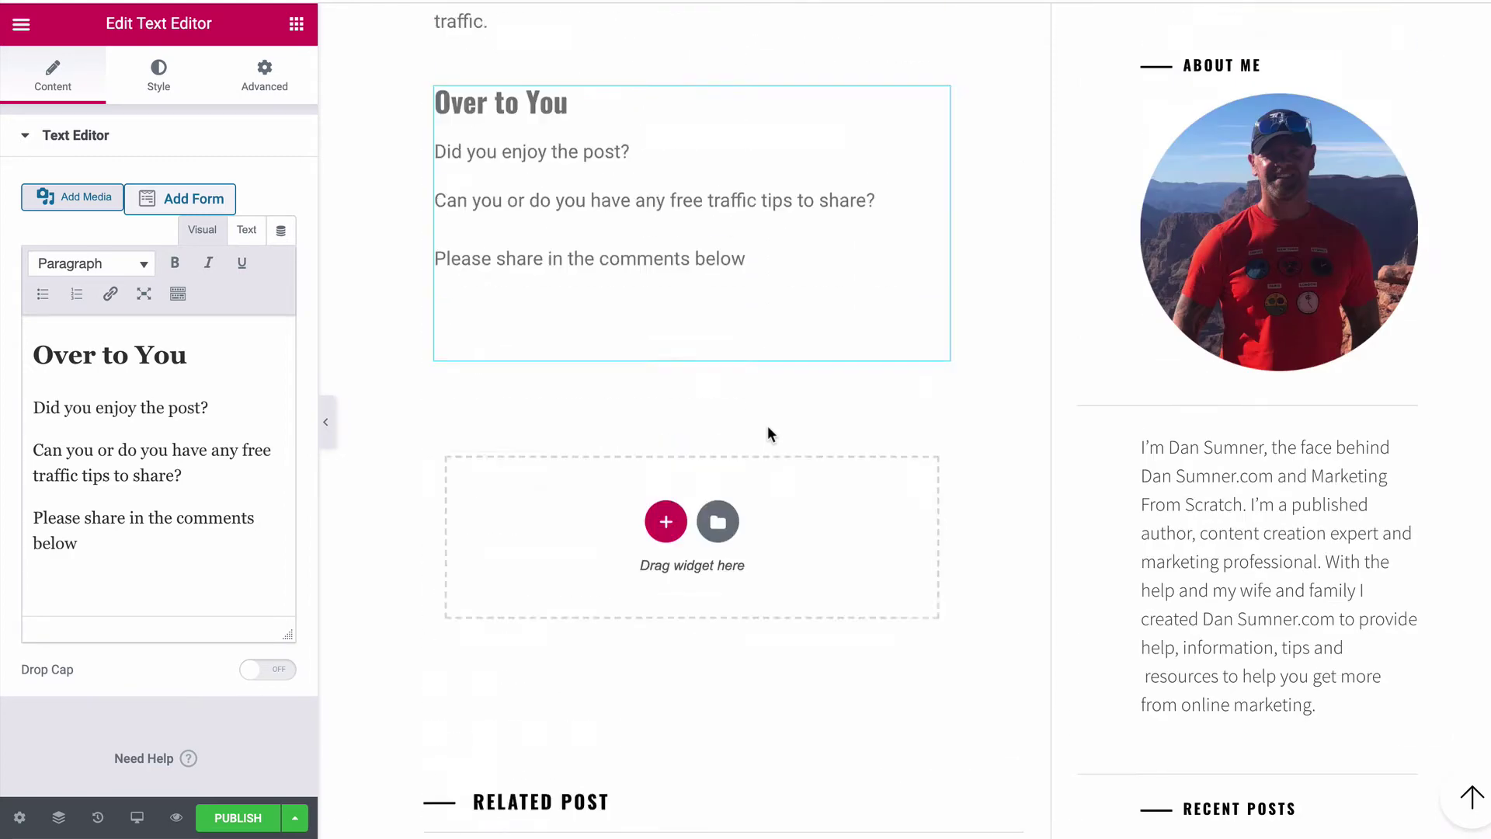
scroll(767, 426, "down", 15)
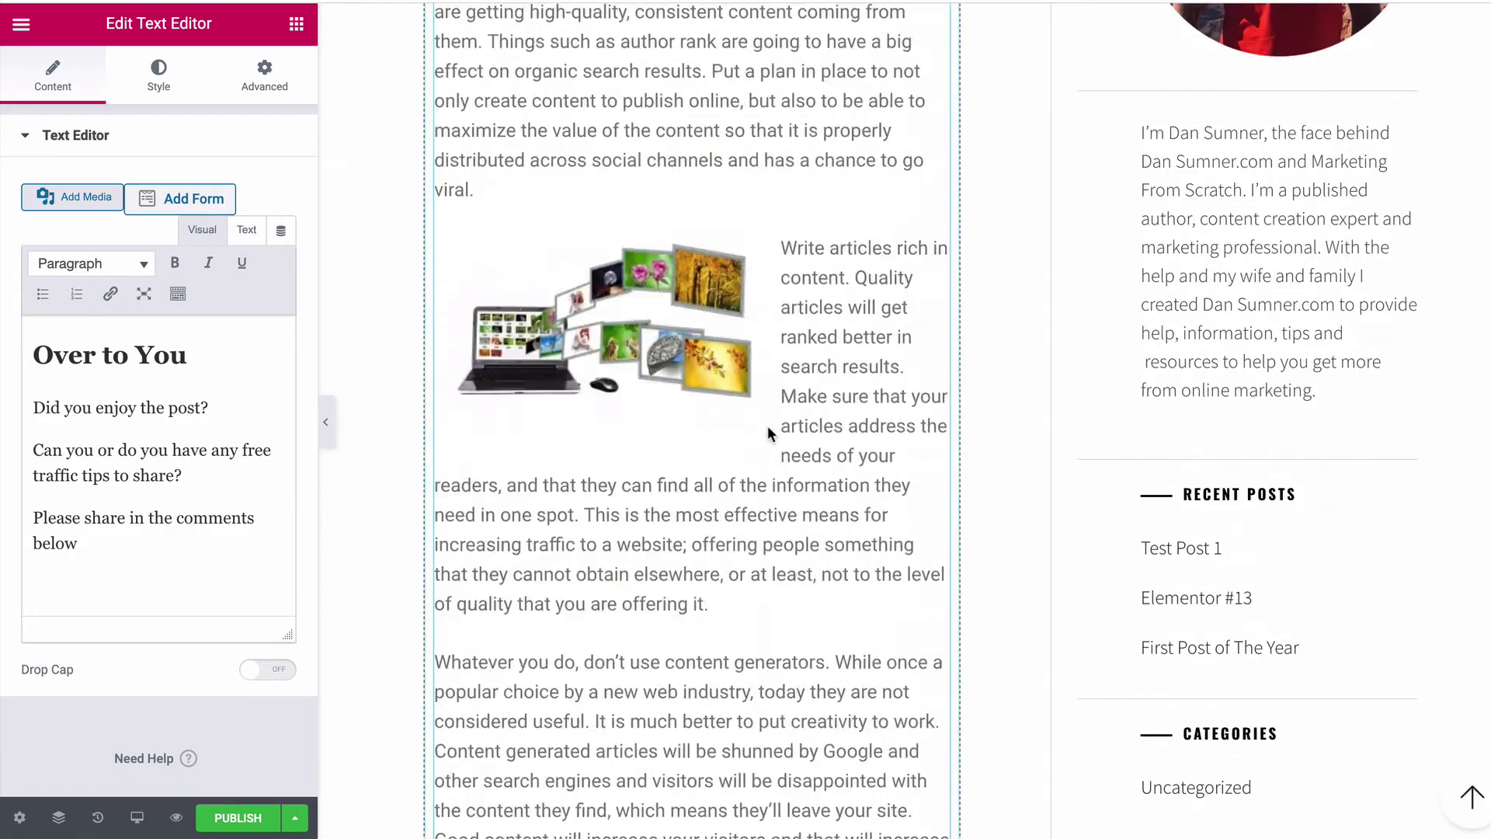
Publish the finished post from Elementor and open its live page
left_click(301, 819)
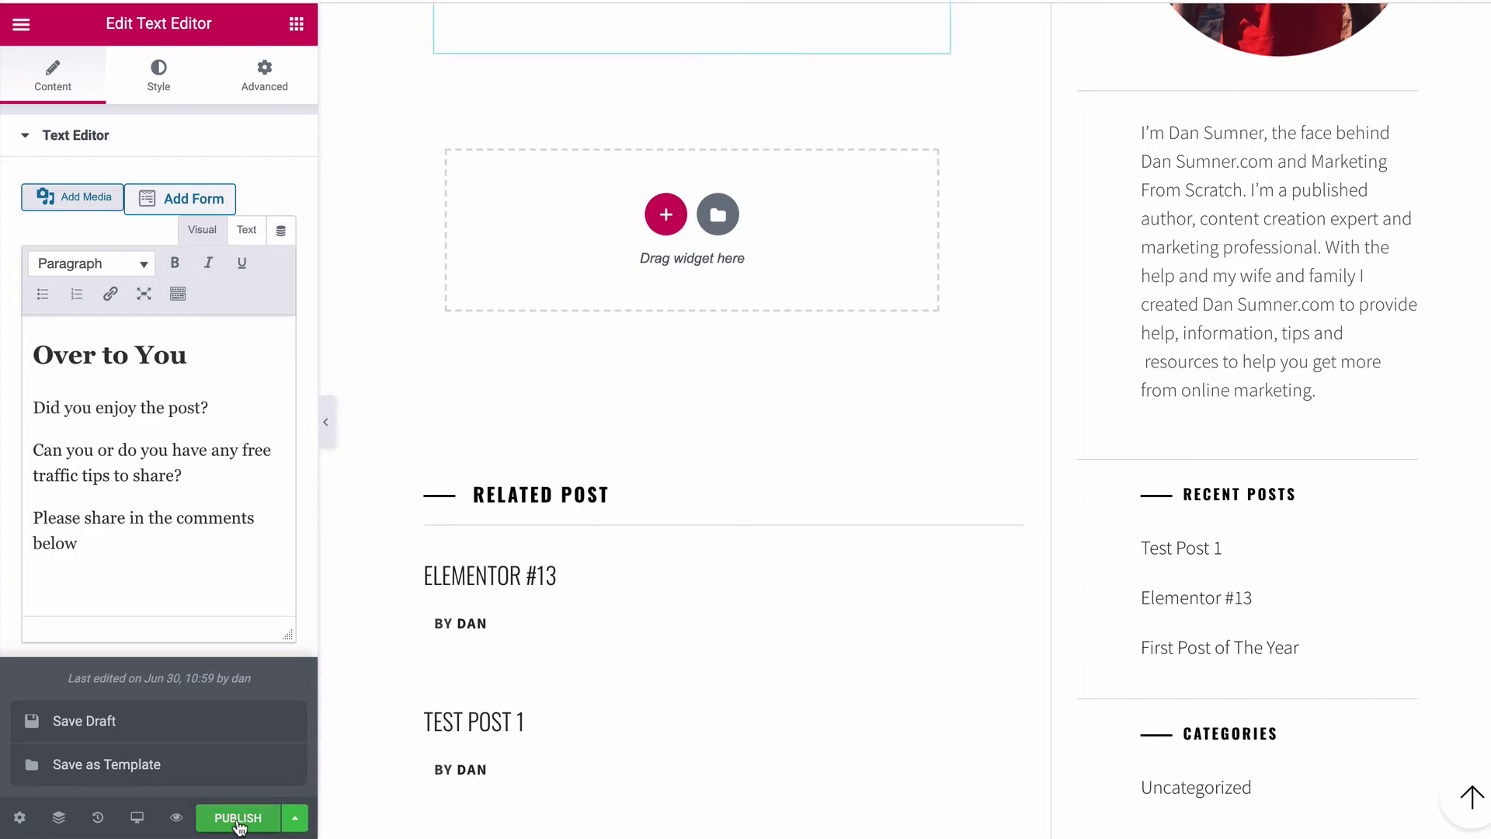
left_click(238, 821)
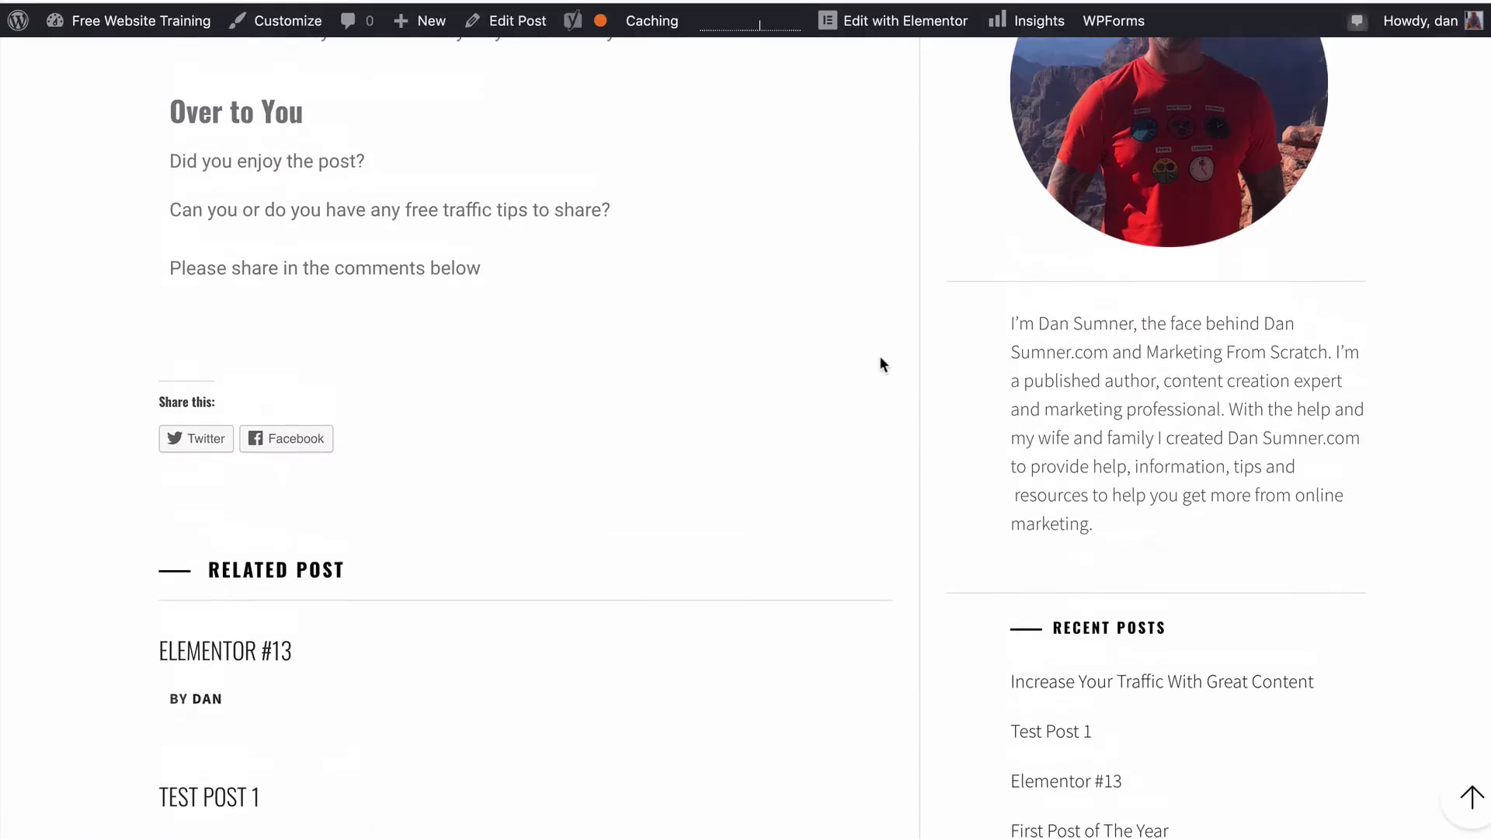
Examine the published post's title, featured image, H2 heading, wrapped inline image, closing section, share options, related posts and sidebar
scroll(883, 363, "up", 12)
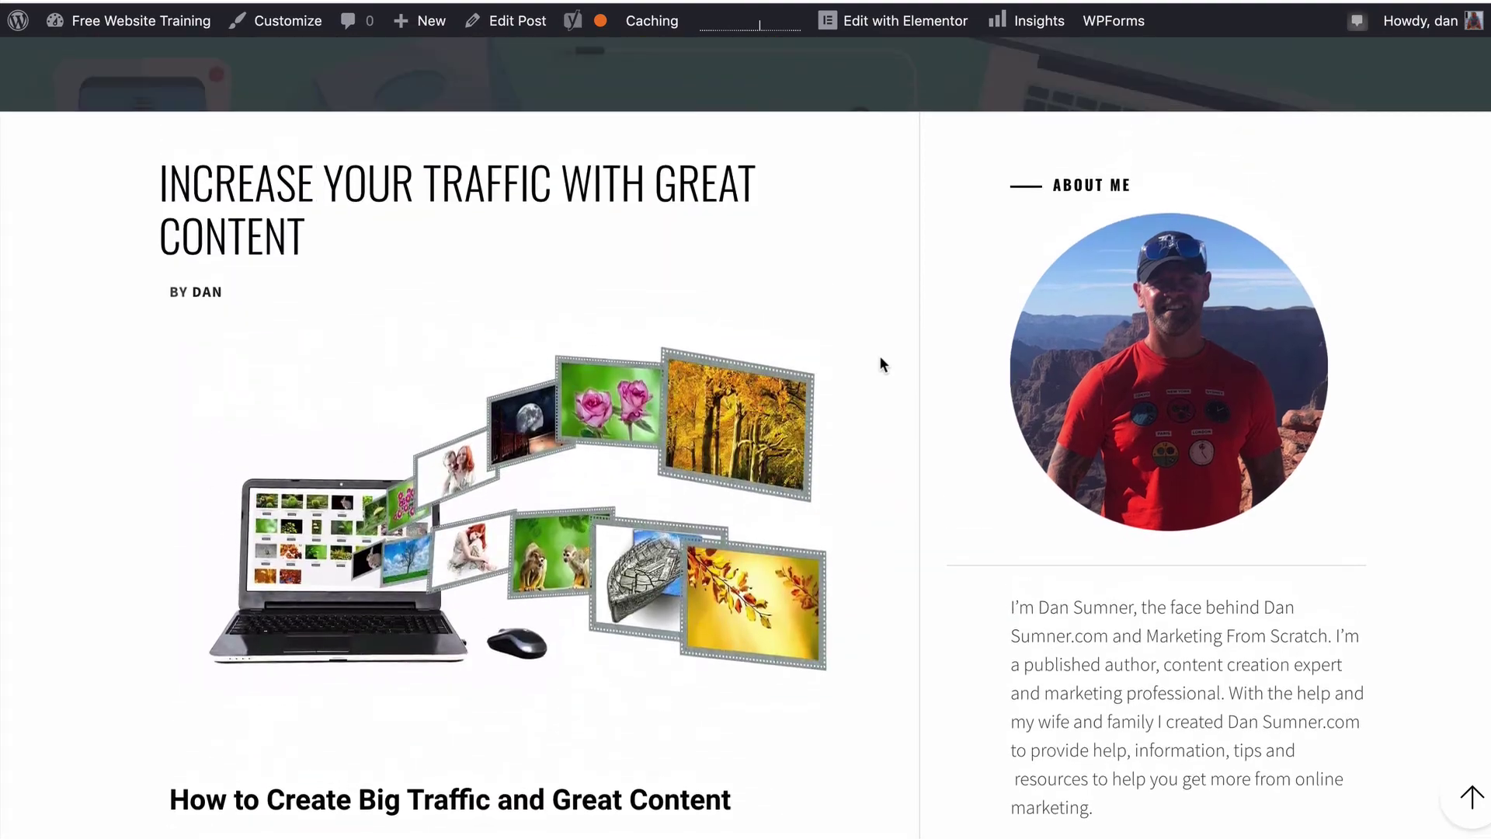
scroll(882, 363, "down", 10)
scroll(882, 364, "up", 5)
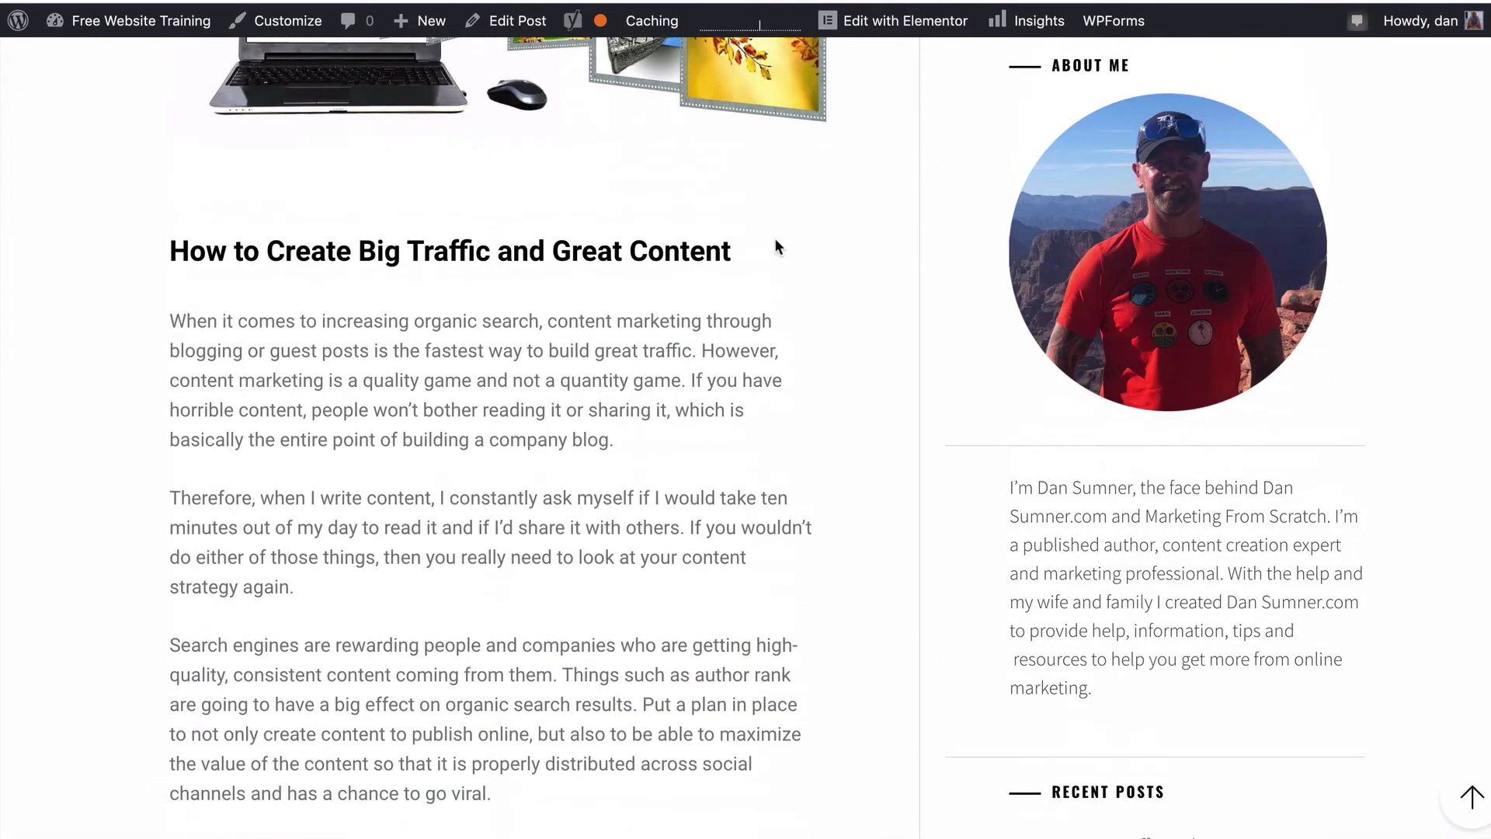
left_click_drag(738, 251, 119, 260)
scroll(703, 392, "up", 1)
scroll(616, 279, "up", 5)
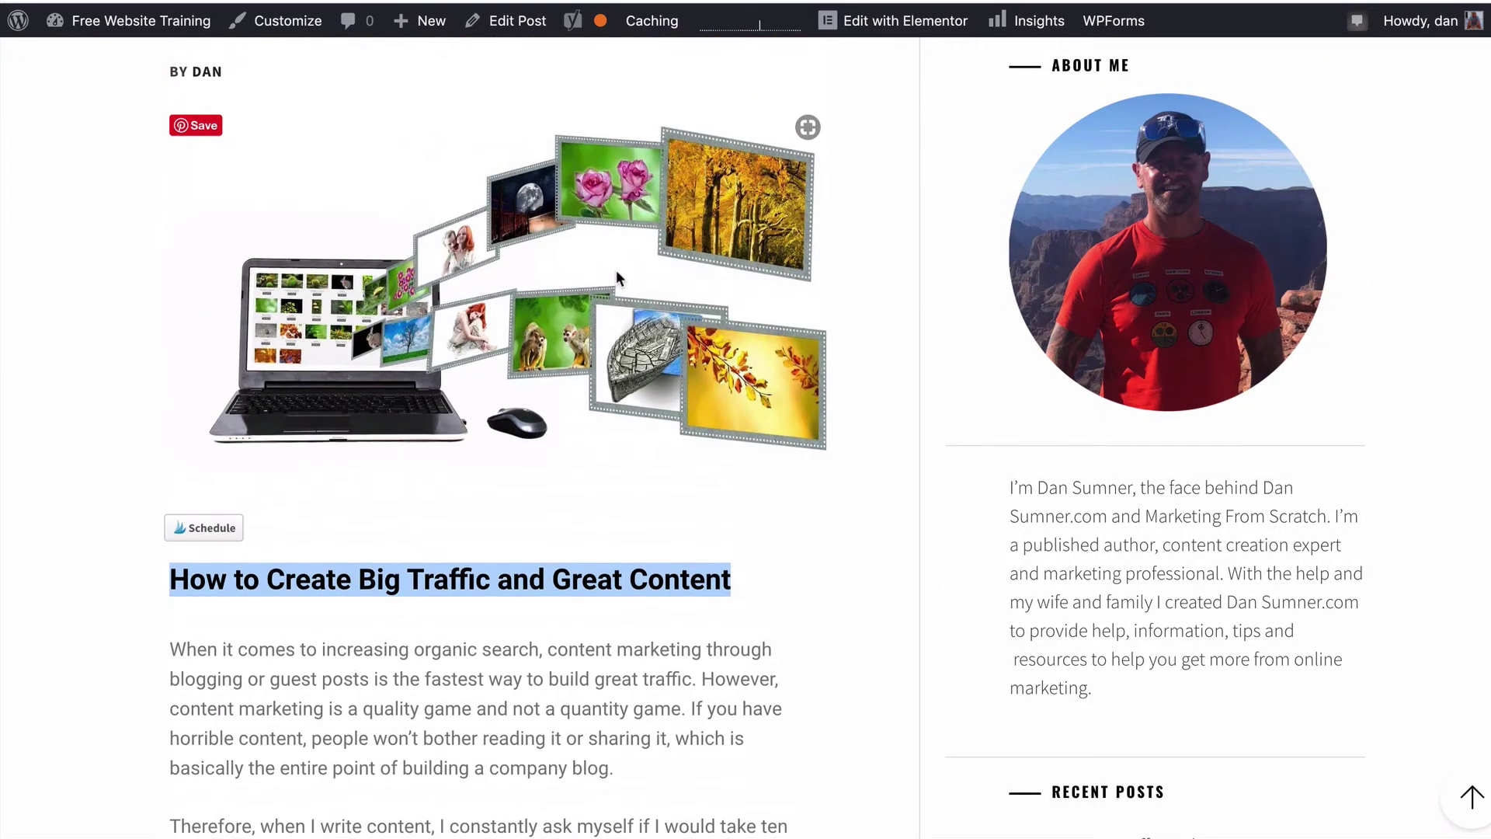
scroll(557, 463, "down", 10)
scroll(560, 464, "down", 10)
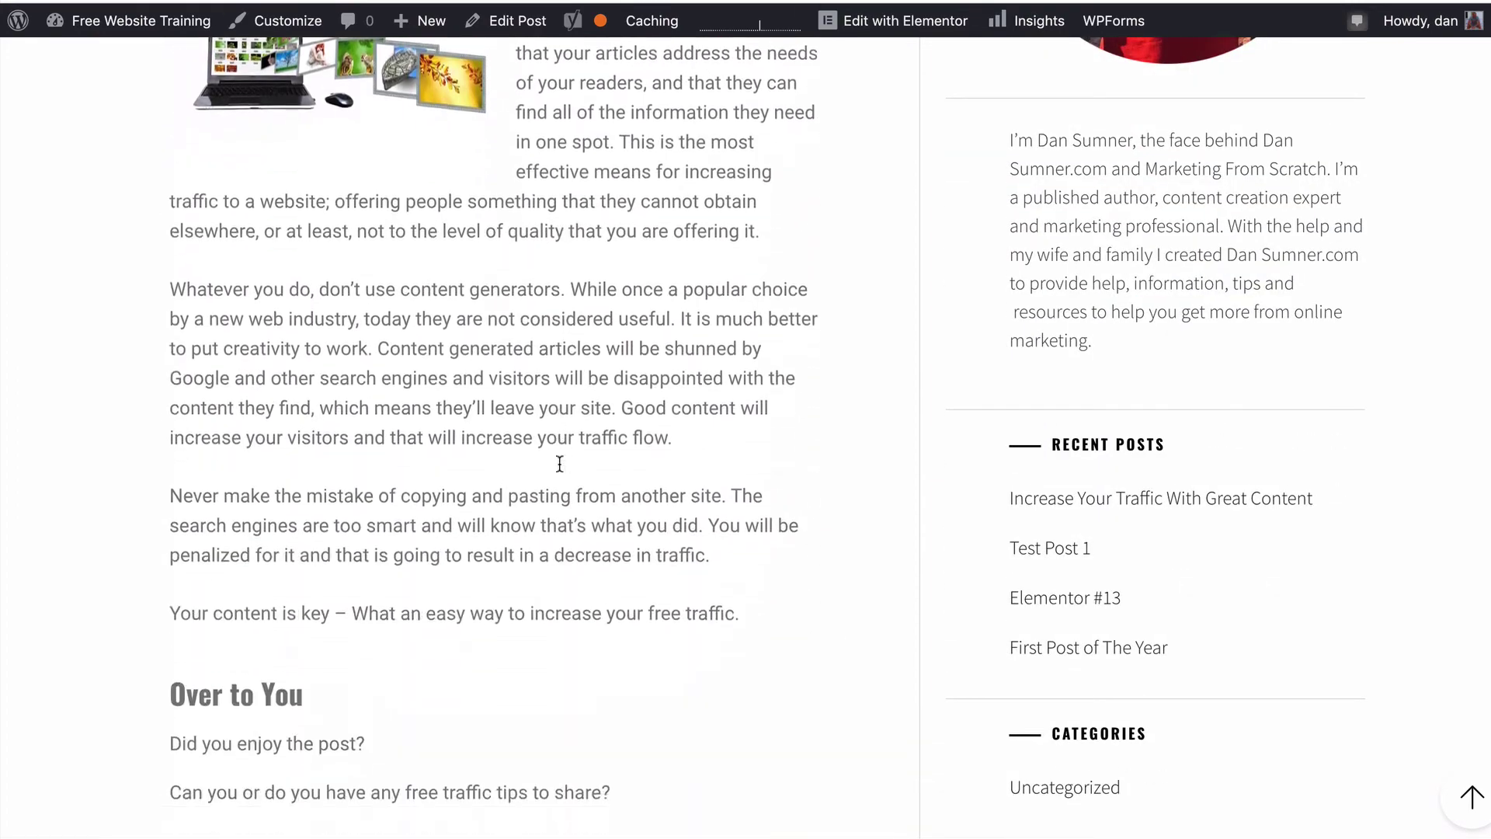
scroll(559, 464, "up", 6)
scroll(559, 464, "down", 5)
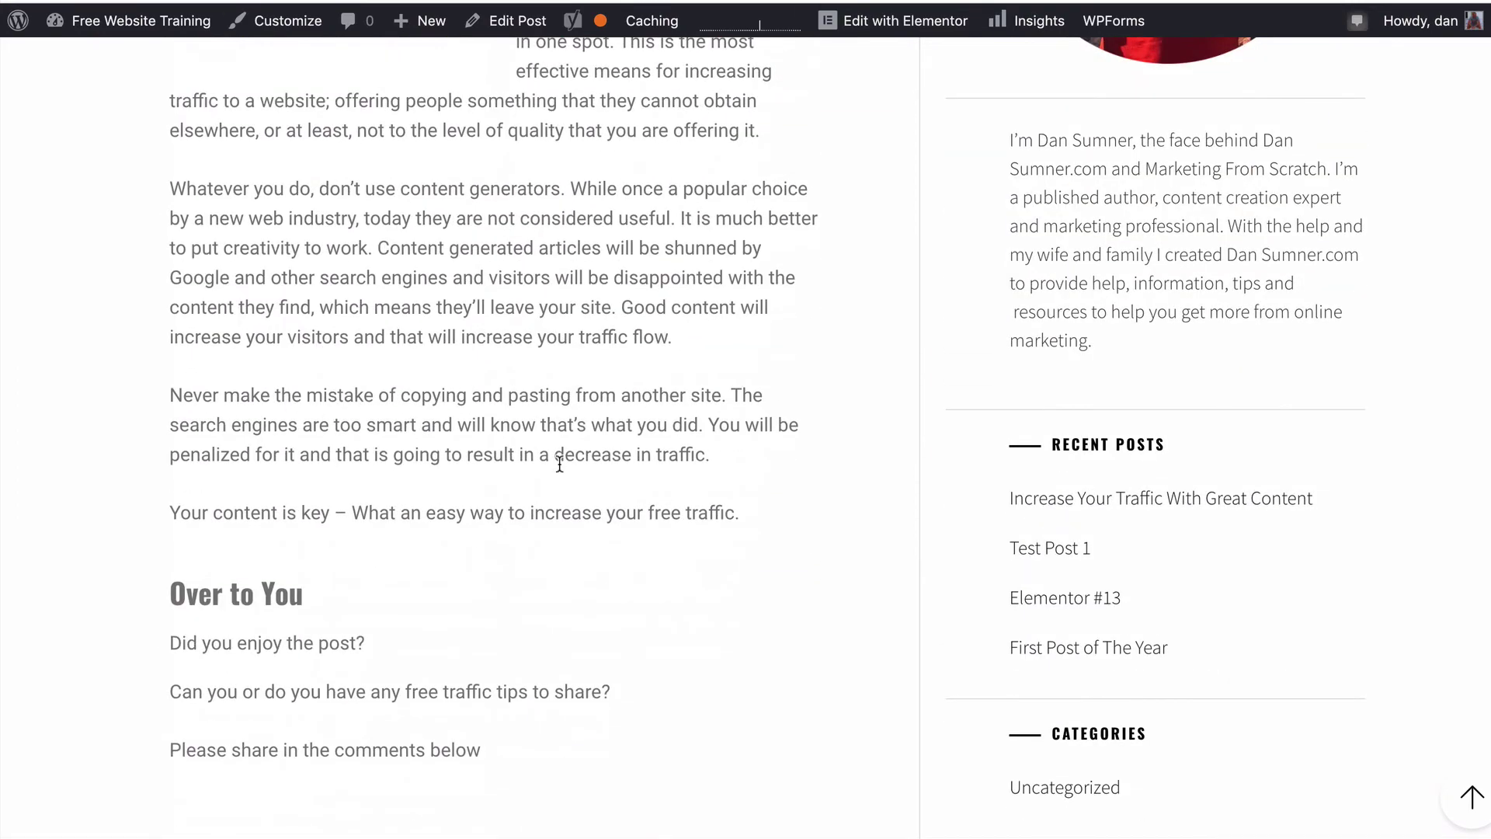
scroll(1418, 404, "down", 5)
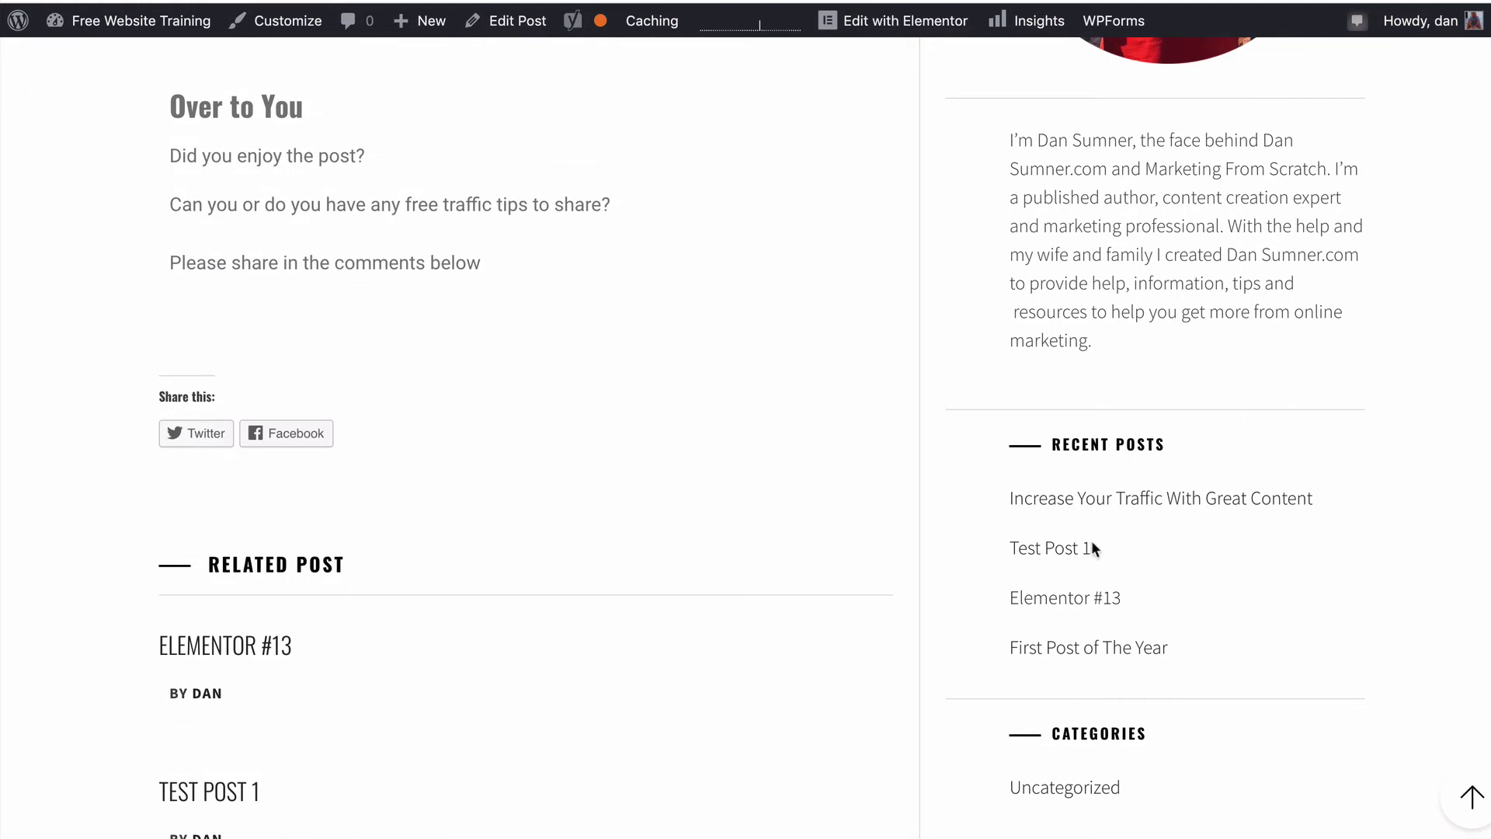
scroll(1250, 621, "down", 3)
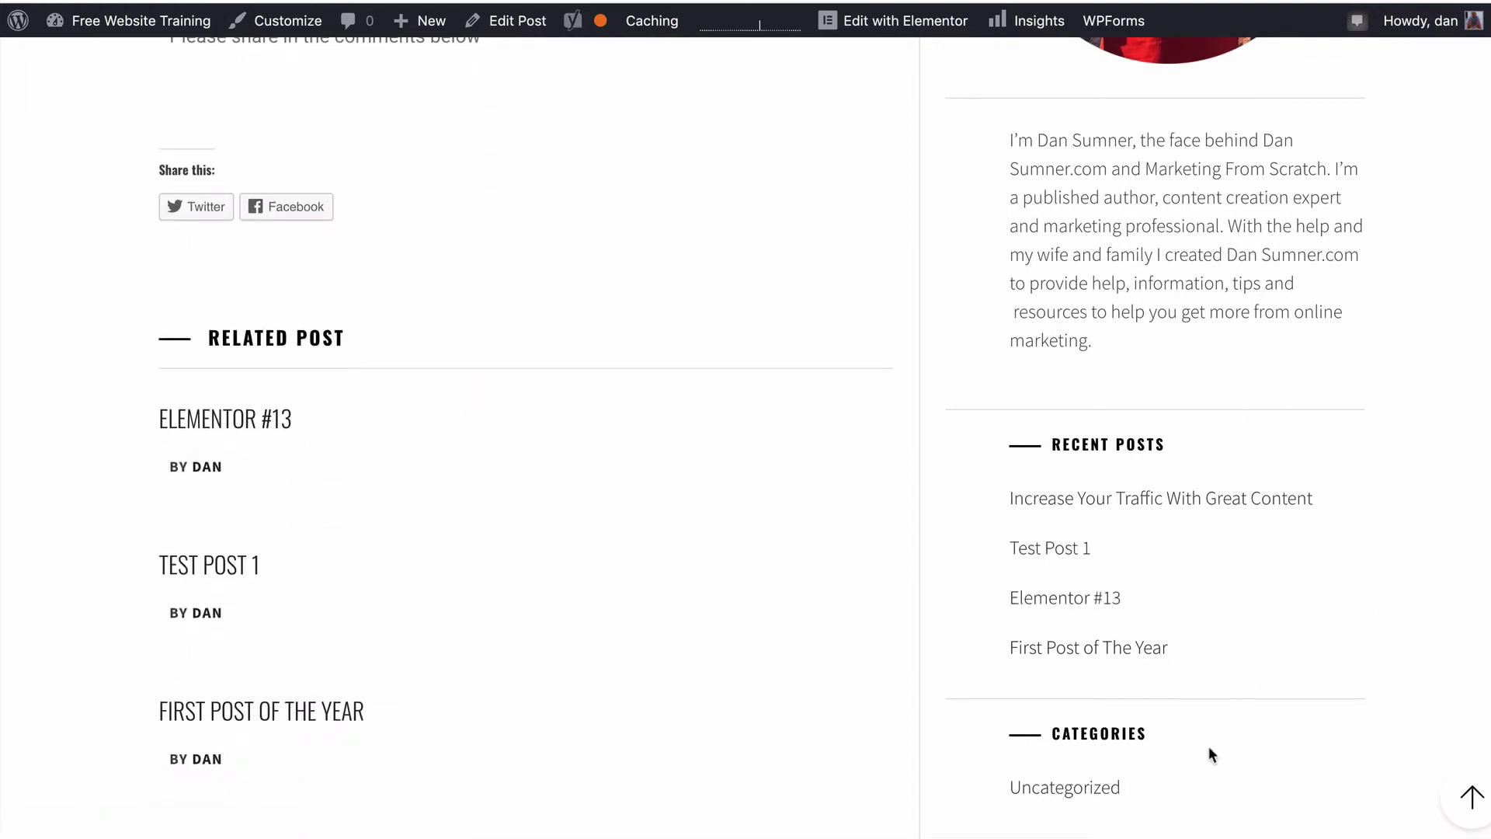
scroll(781, 235, "up", 20)
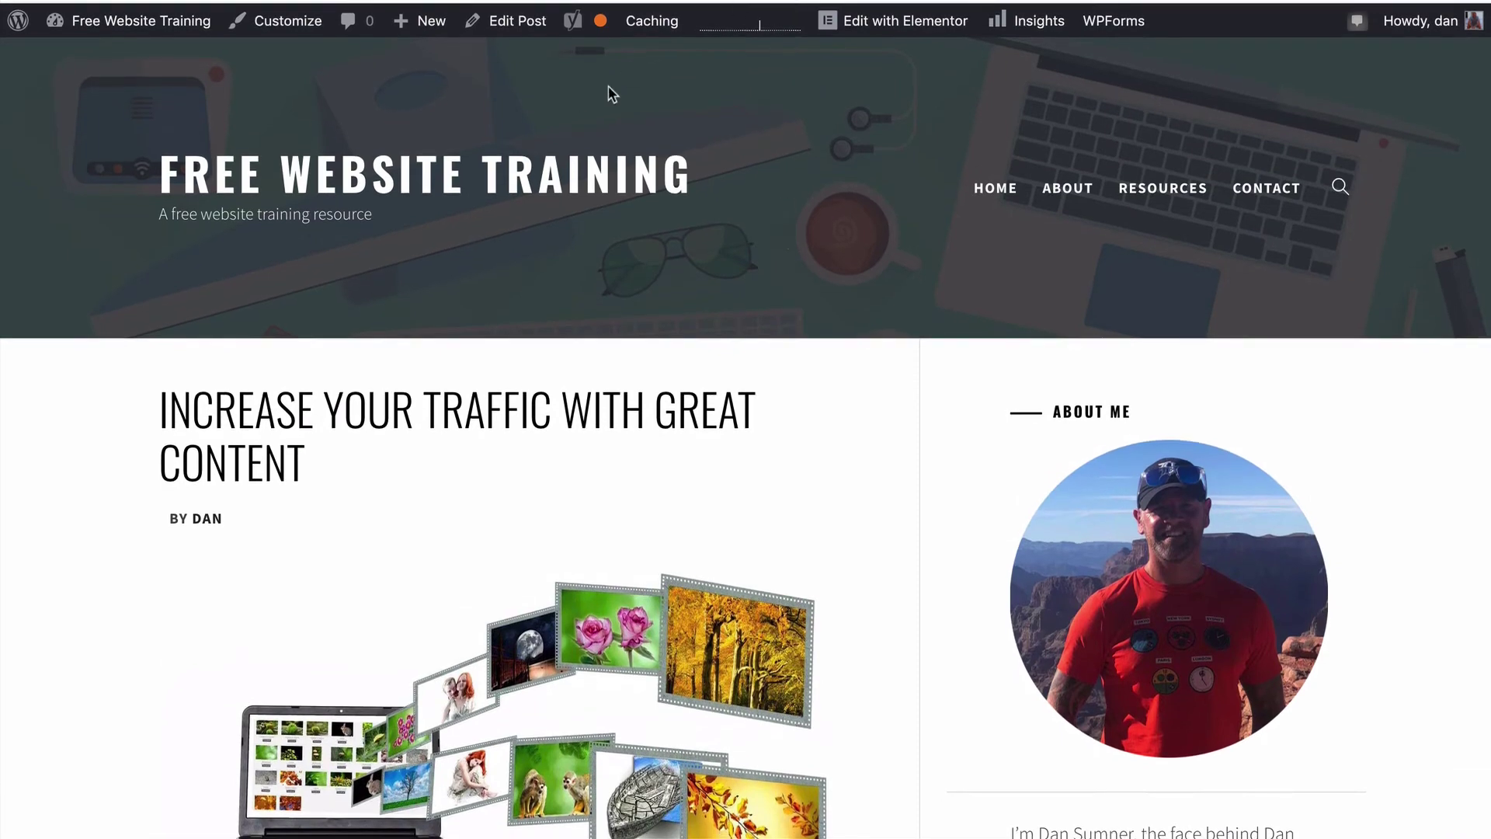
Open the post in the WordPress editor and examine Yoast's SEO settings and readability problems and improvements
left_click(513, 37)
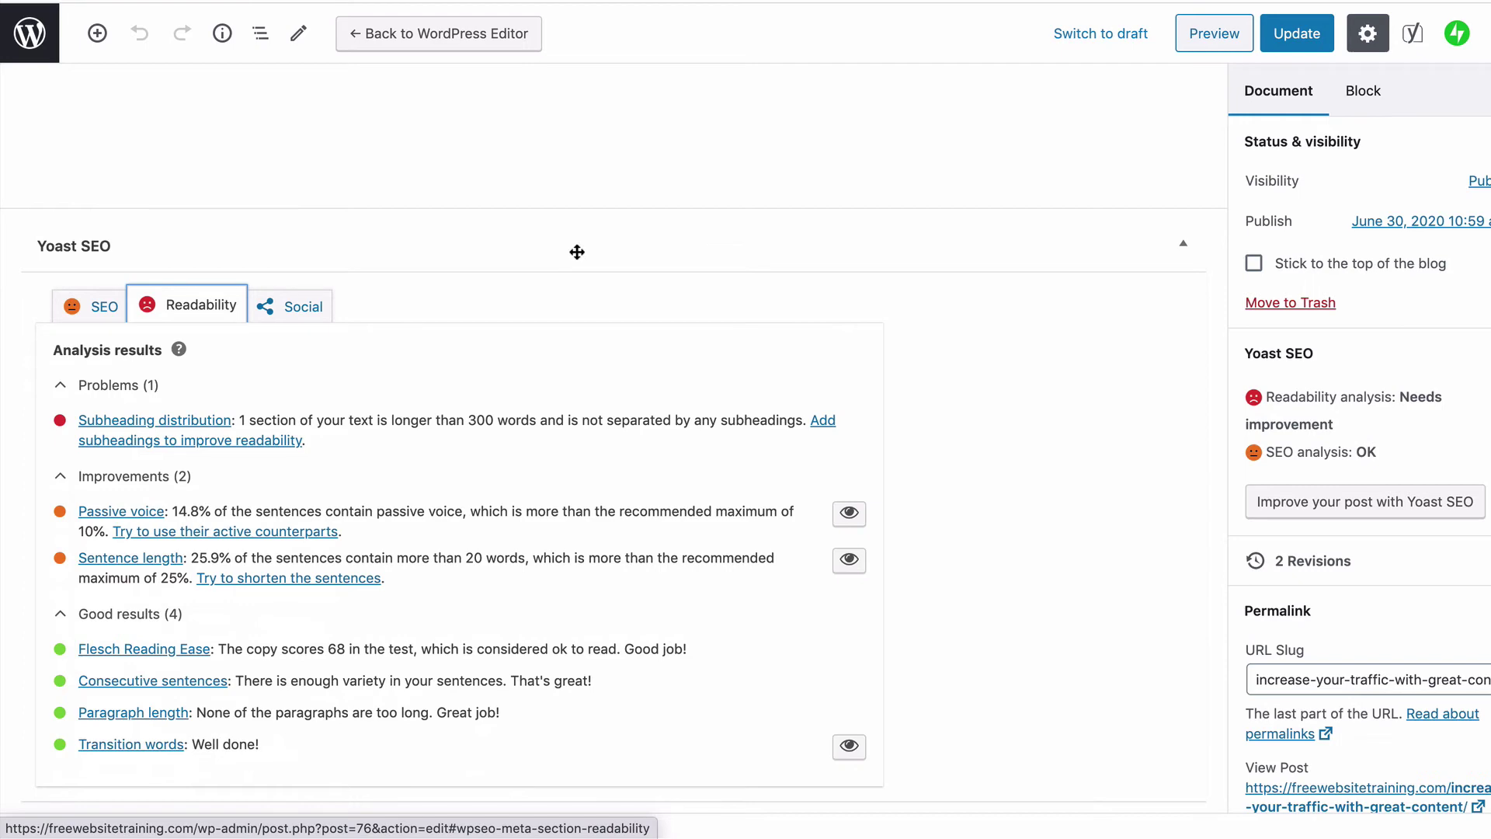
left_click(89, 314)
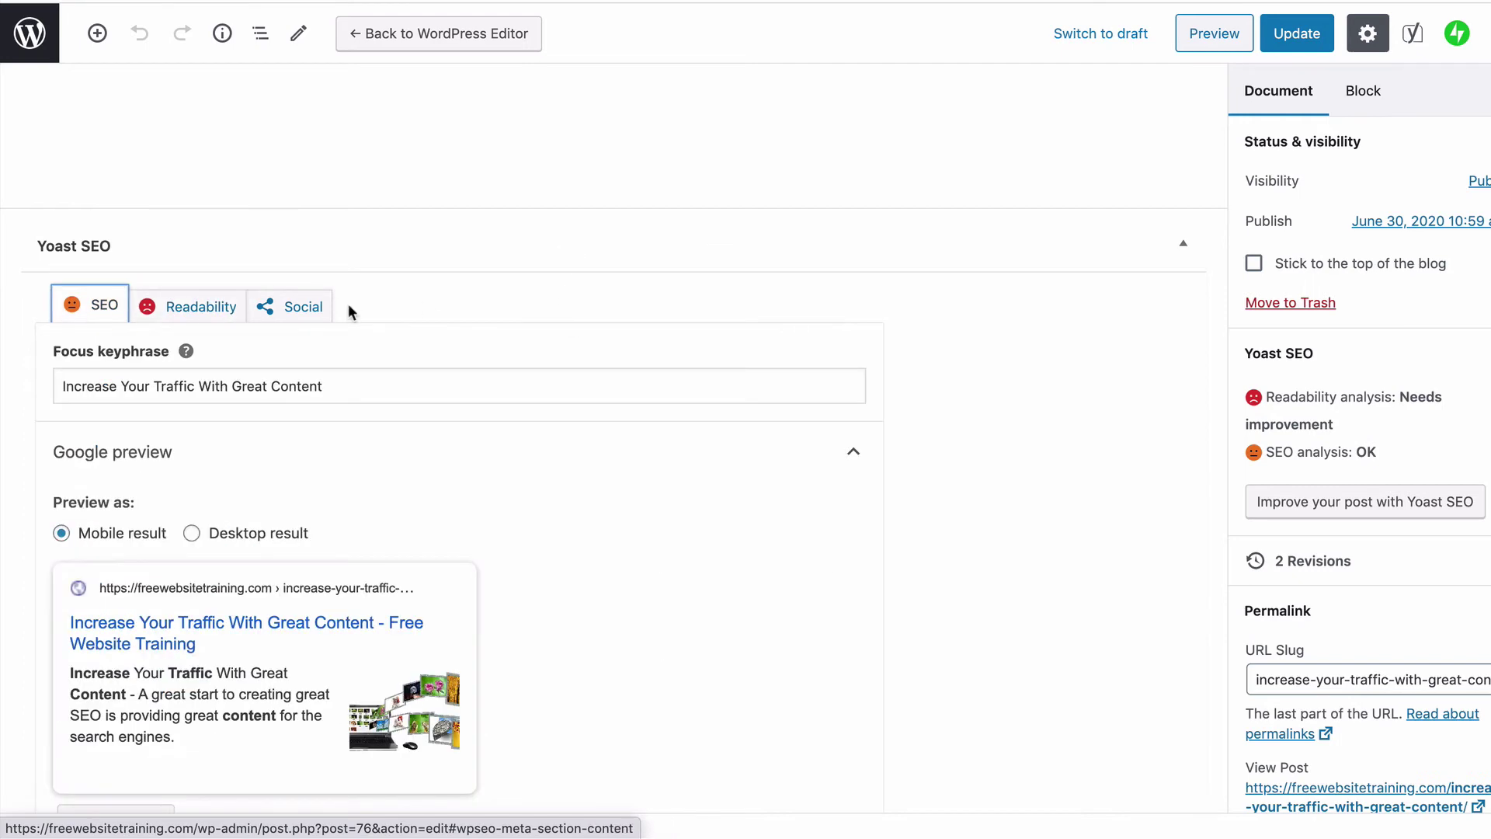
scroll(350, 309, "down", 4)
scroll(327, 302, "up", 4)
left_click(204, 296)
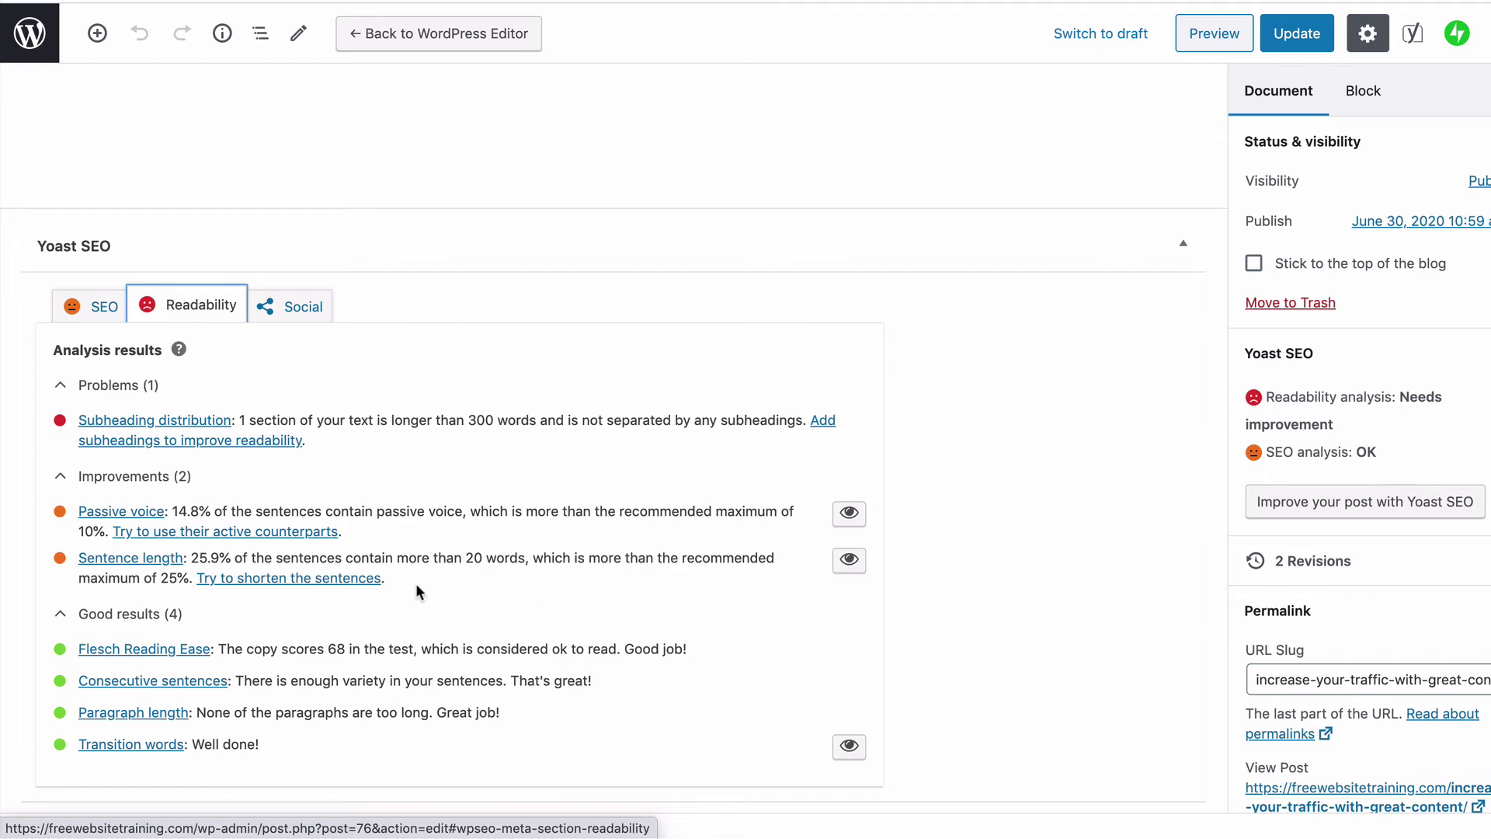
left_click_drag(416, 583, 48, 405)
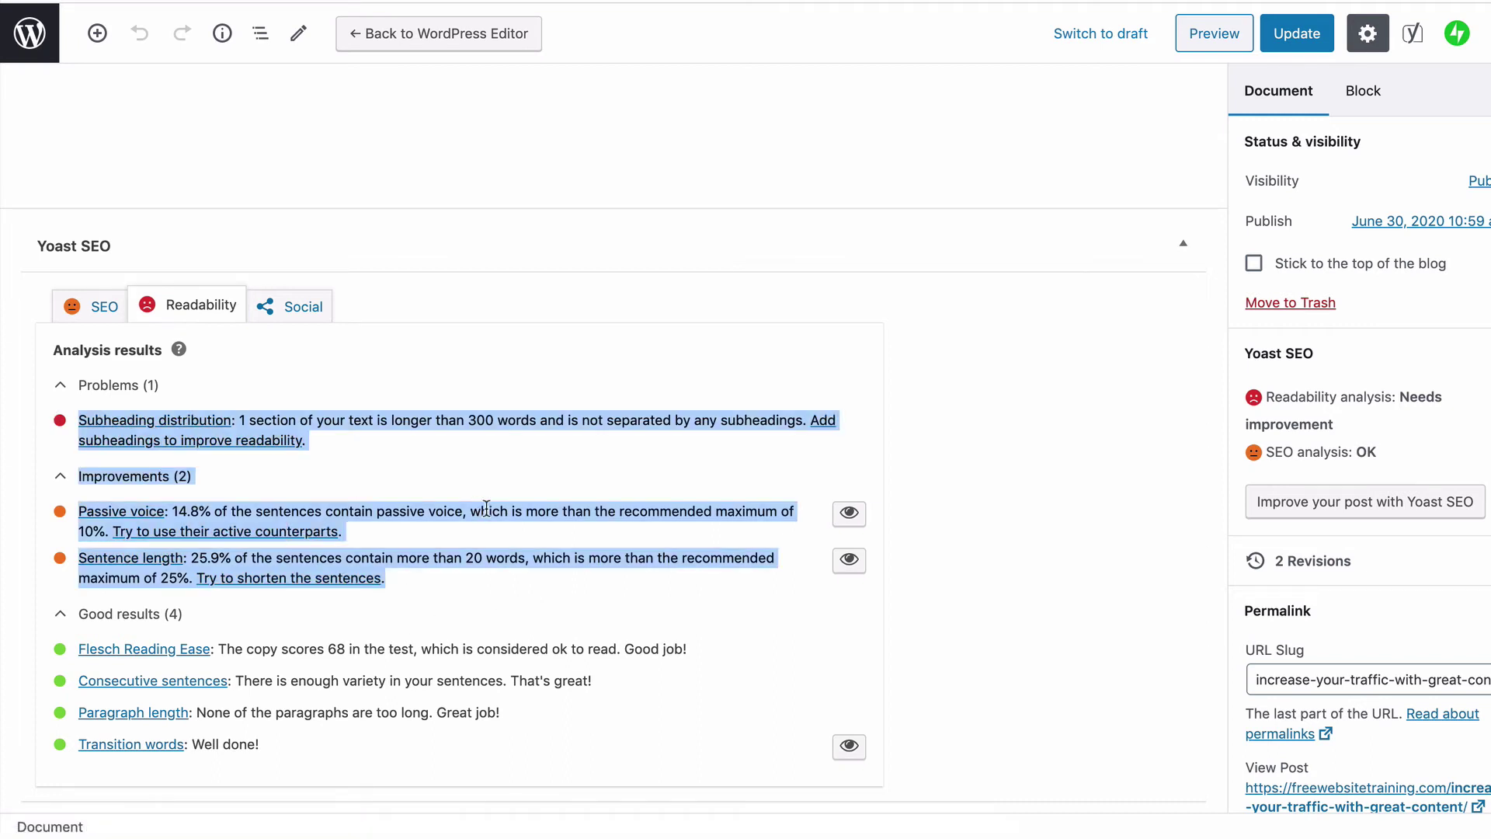
left_click(443, 482)
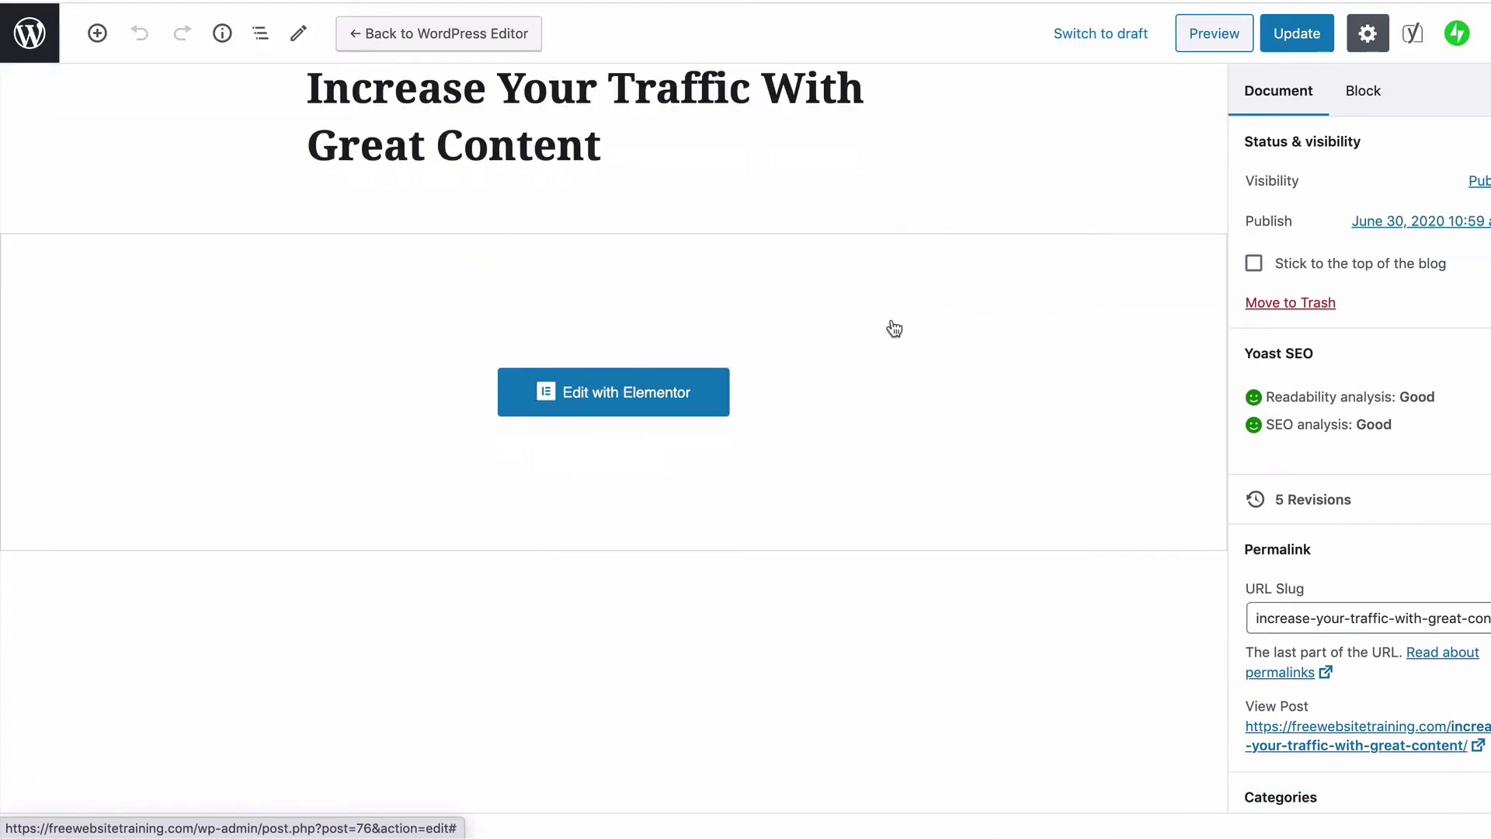
Check the revised post's Yoast SEO and readability ratings, focus keyphrase, Google preview and SEO analysis in the WordPress editor
scroll(893, 323, "down", 10)
scroll(893, 323, "up", 9)
scroll(893, 323, "down", 4)
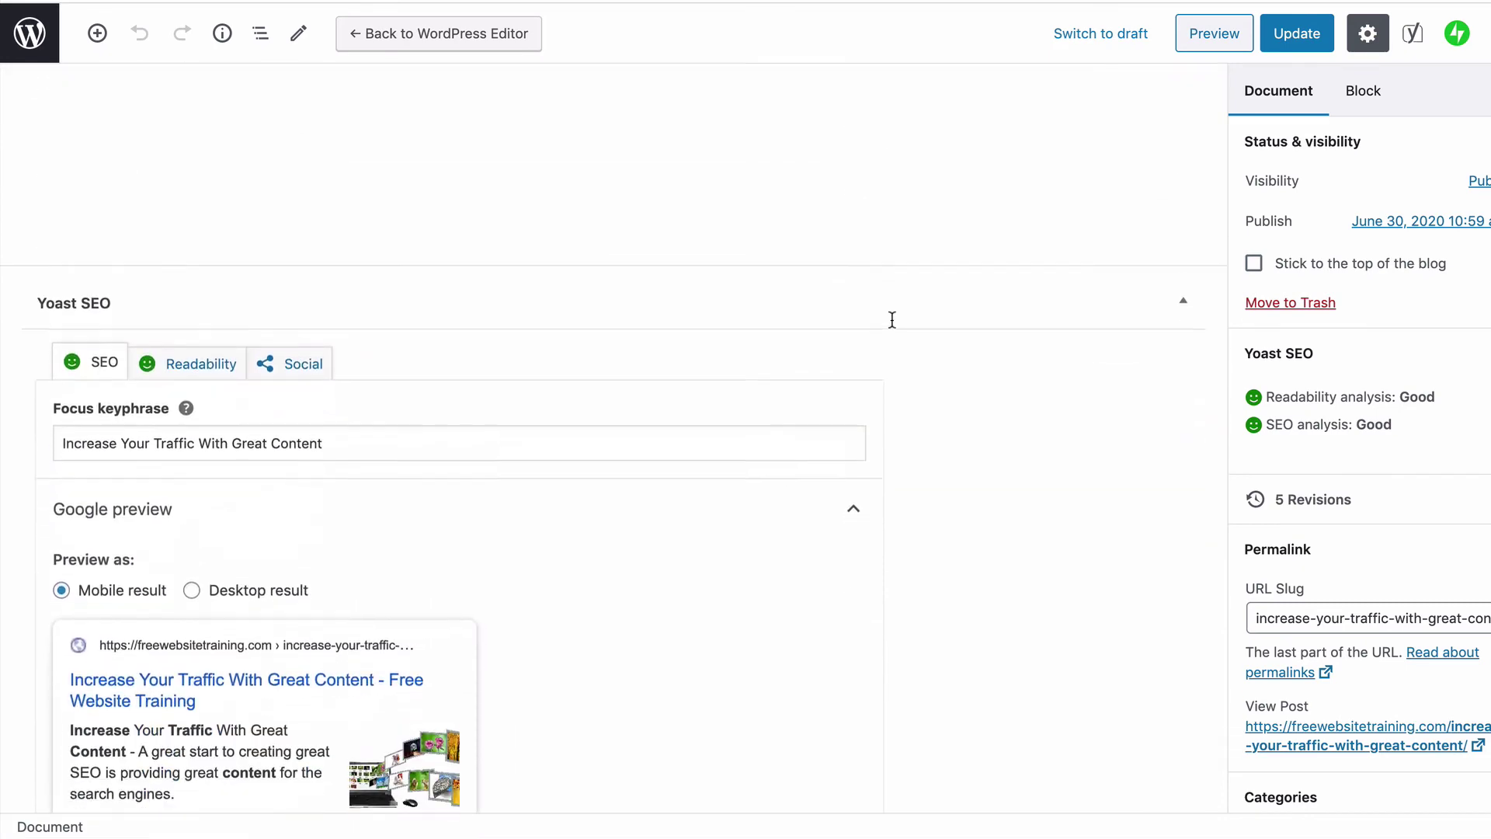
scroll(891, 318, "down", 3)
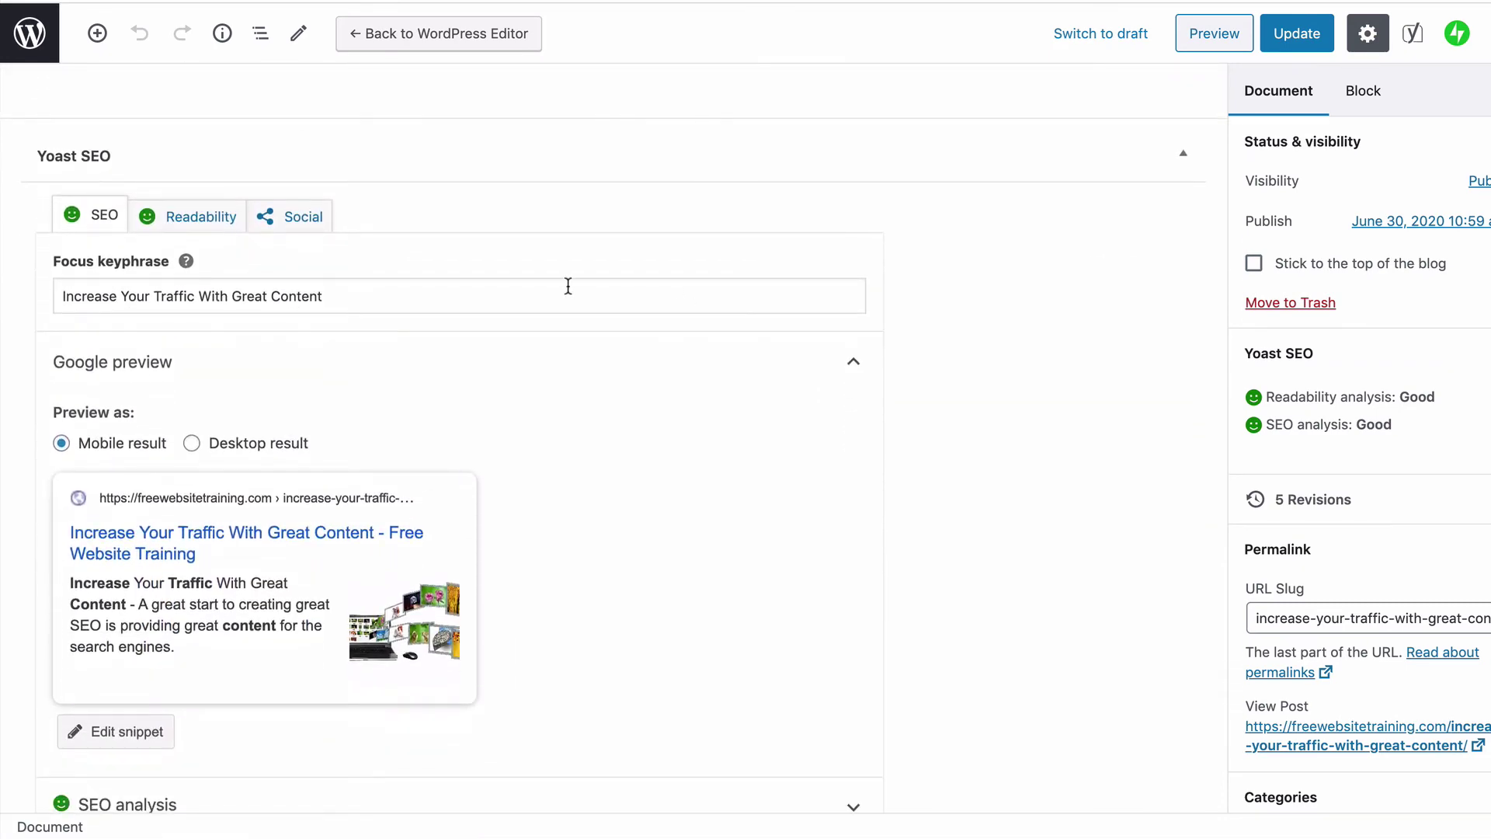
scroll(442, 342, "down", 2)
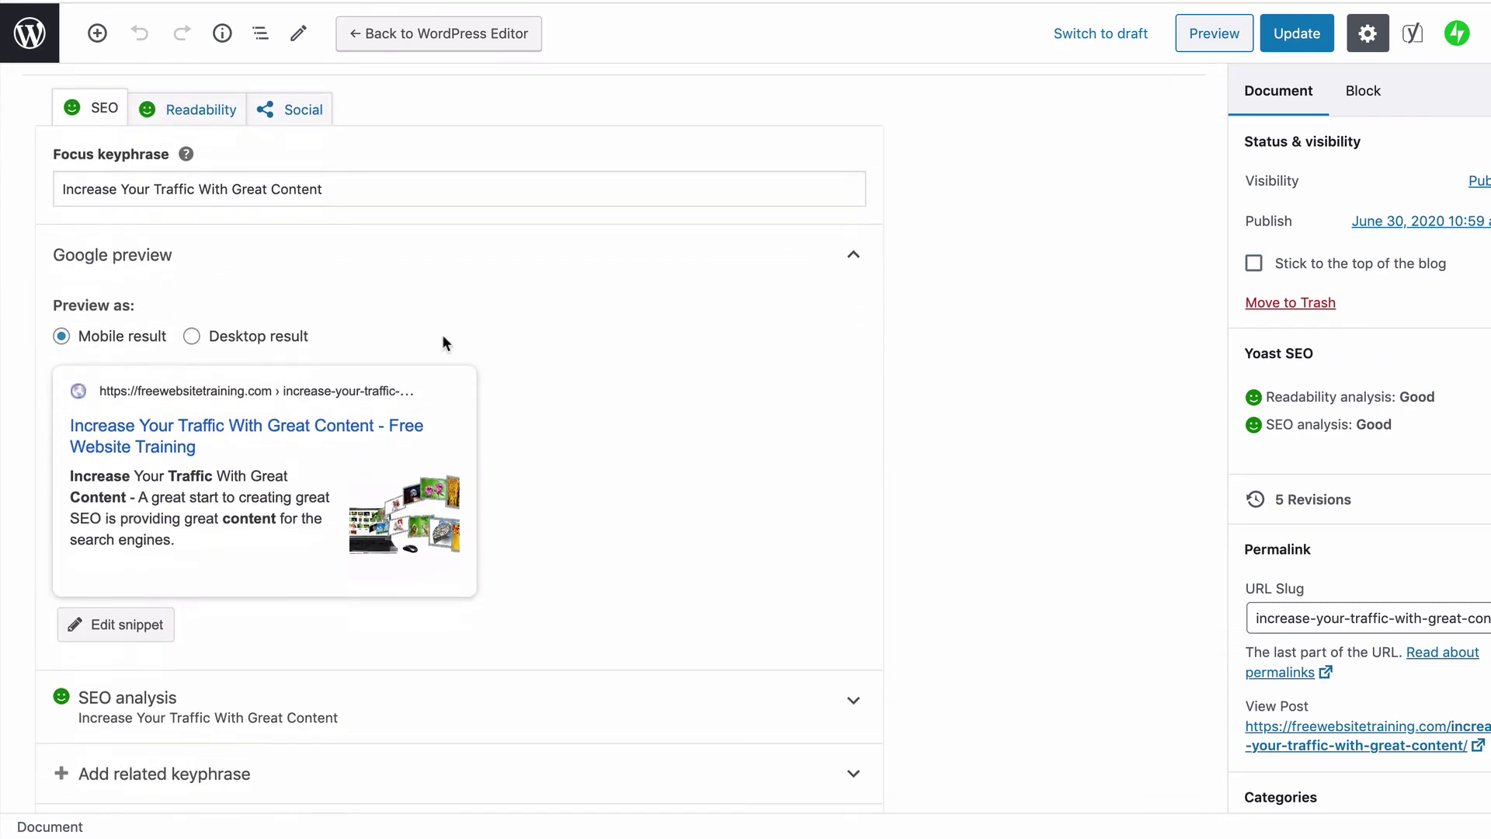
scroll(443, 342, "up", 1)
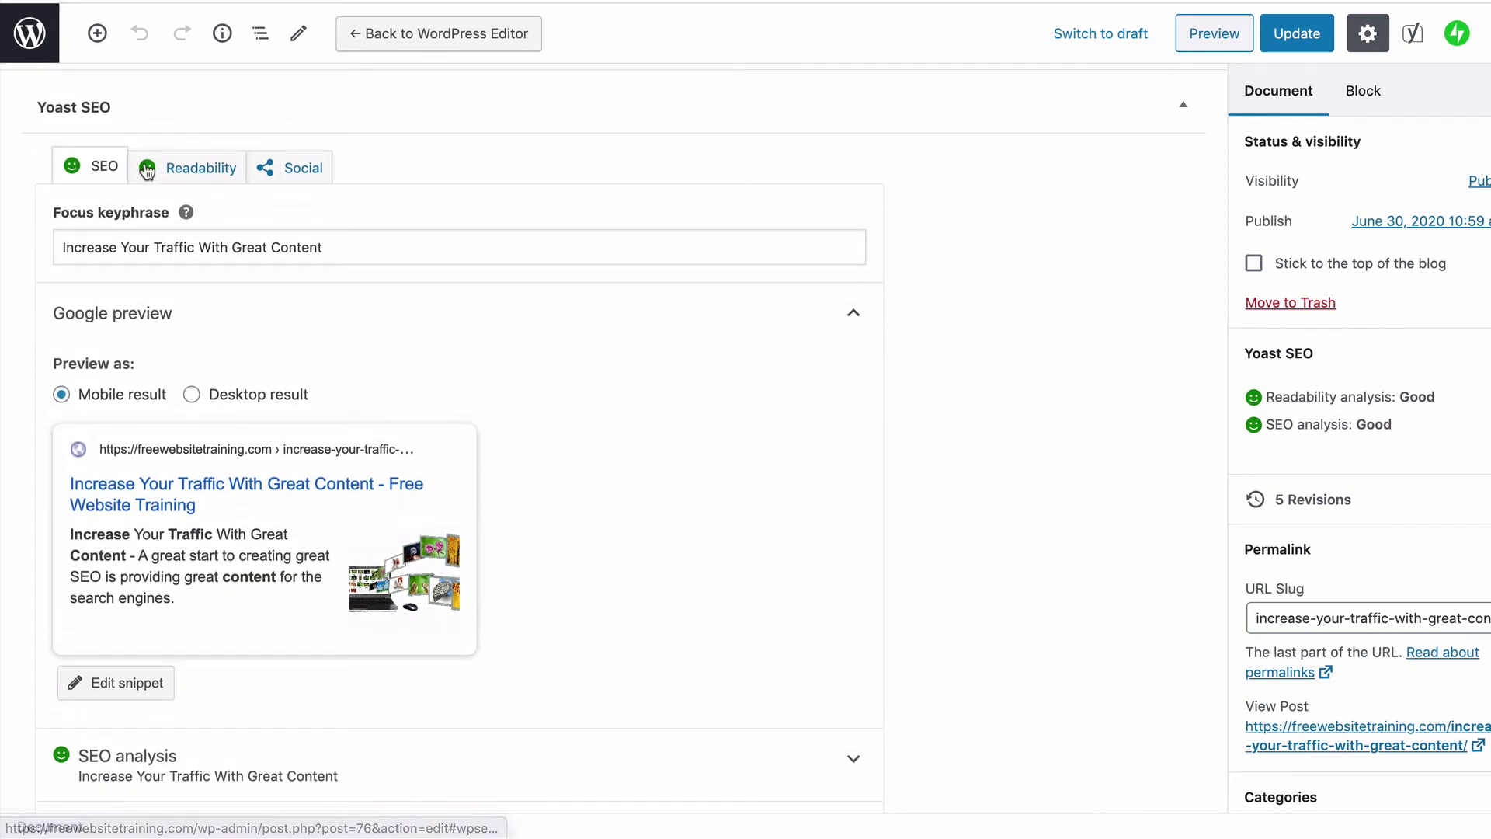
scroll(786, 435, "down", 4)
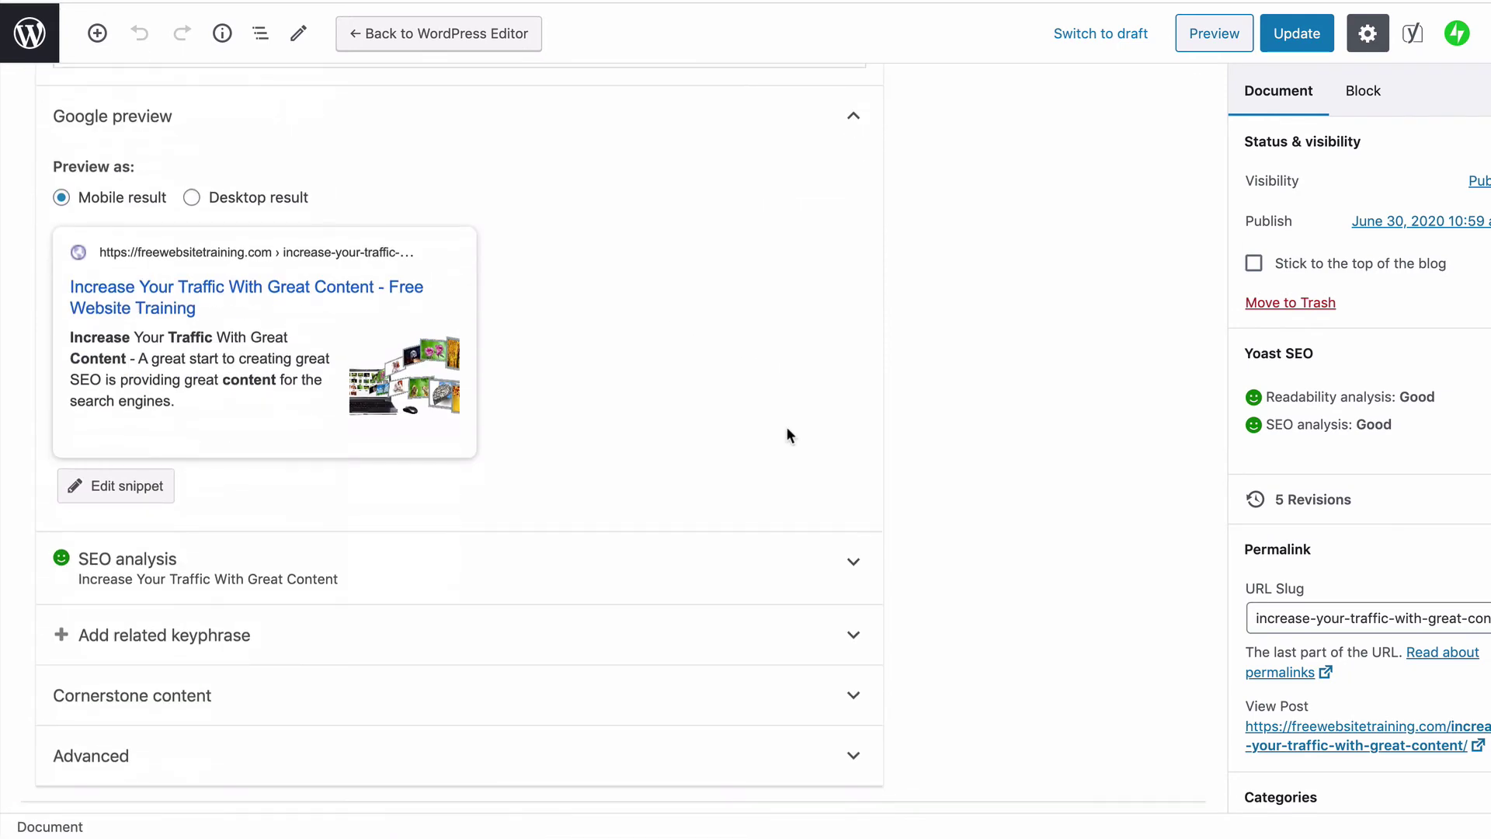
scroll(787, 428, "up", 12)
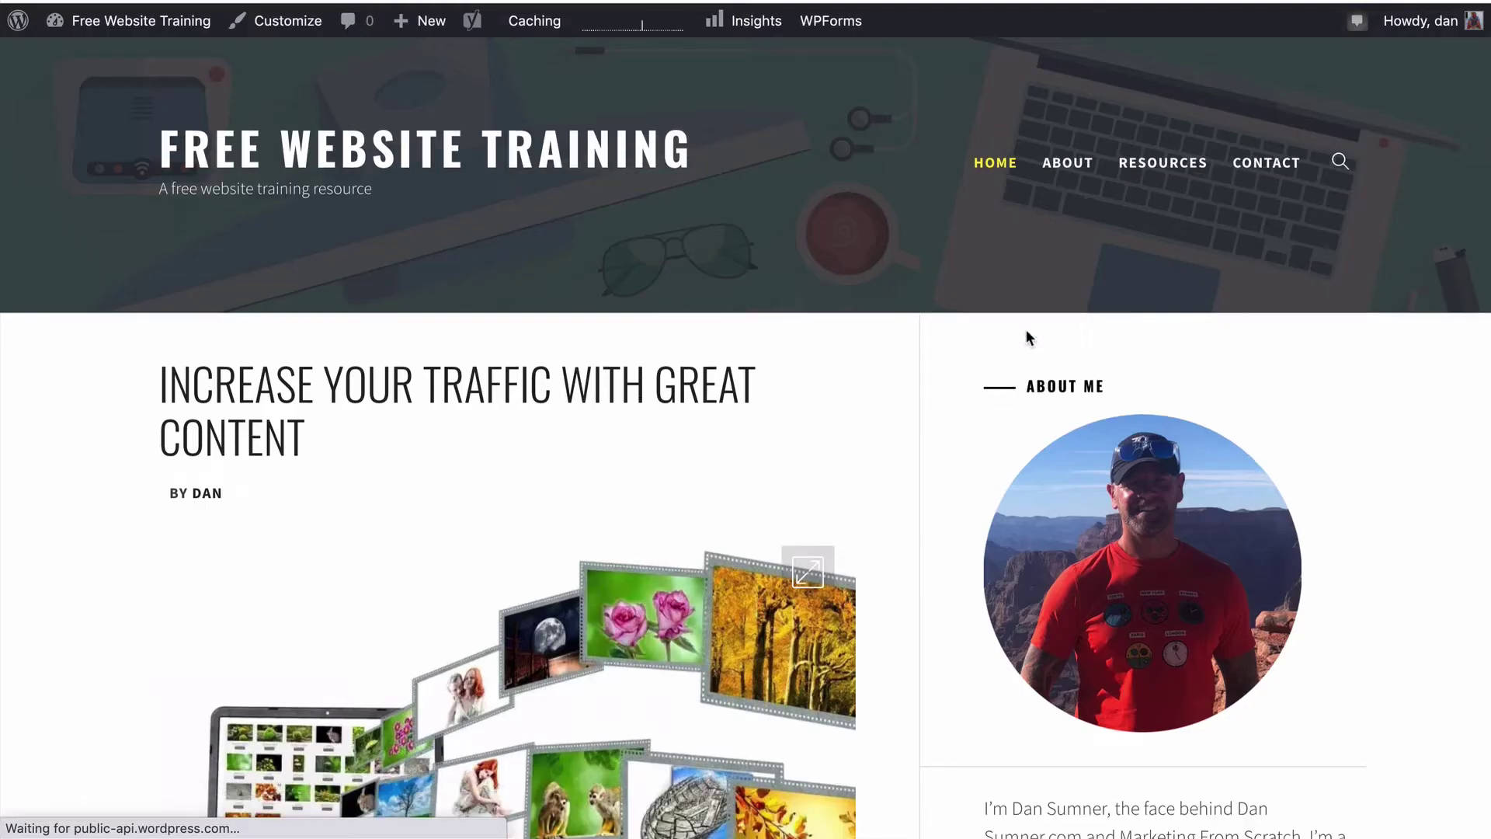
Open "Increase Your Traffic With Great Content" from the site's home page and review its revised introduction, "Writing Great Content" subheading and closing section
scroll(1027, 330, "down", 6)
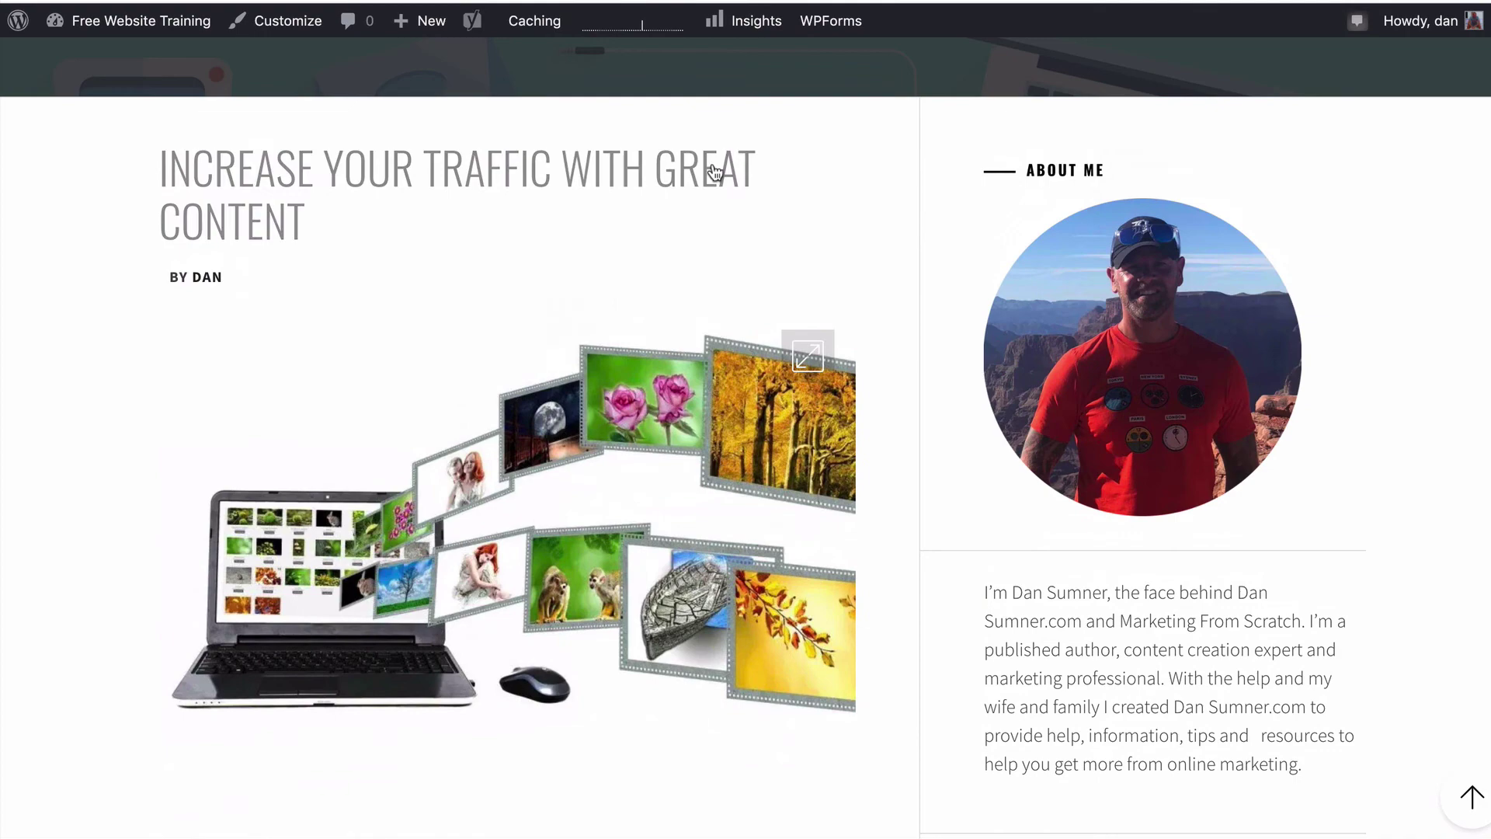
left_click(715, 172)
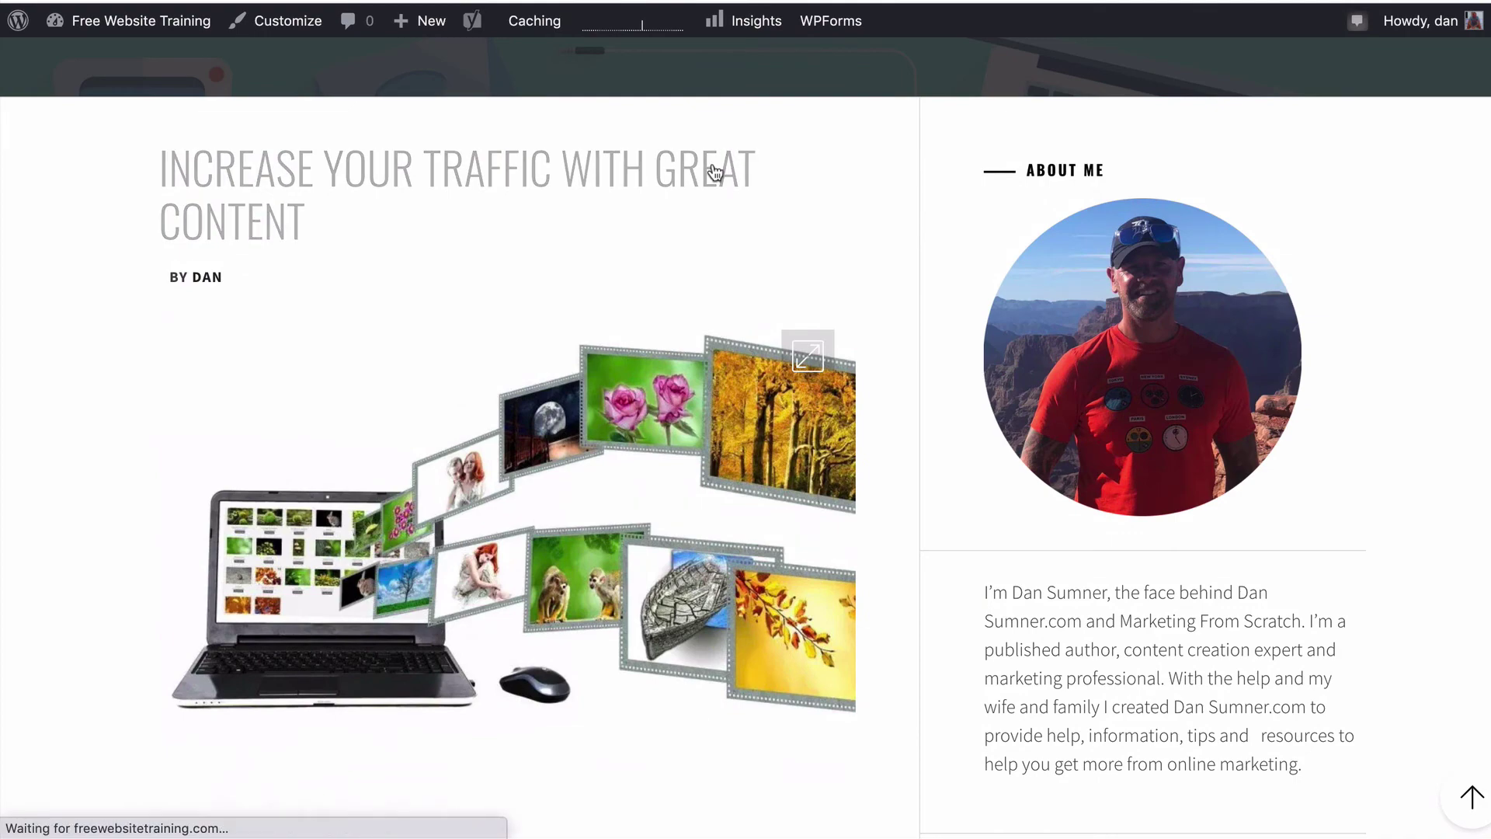
scroll(511, 224, "down", 10)
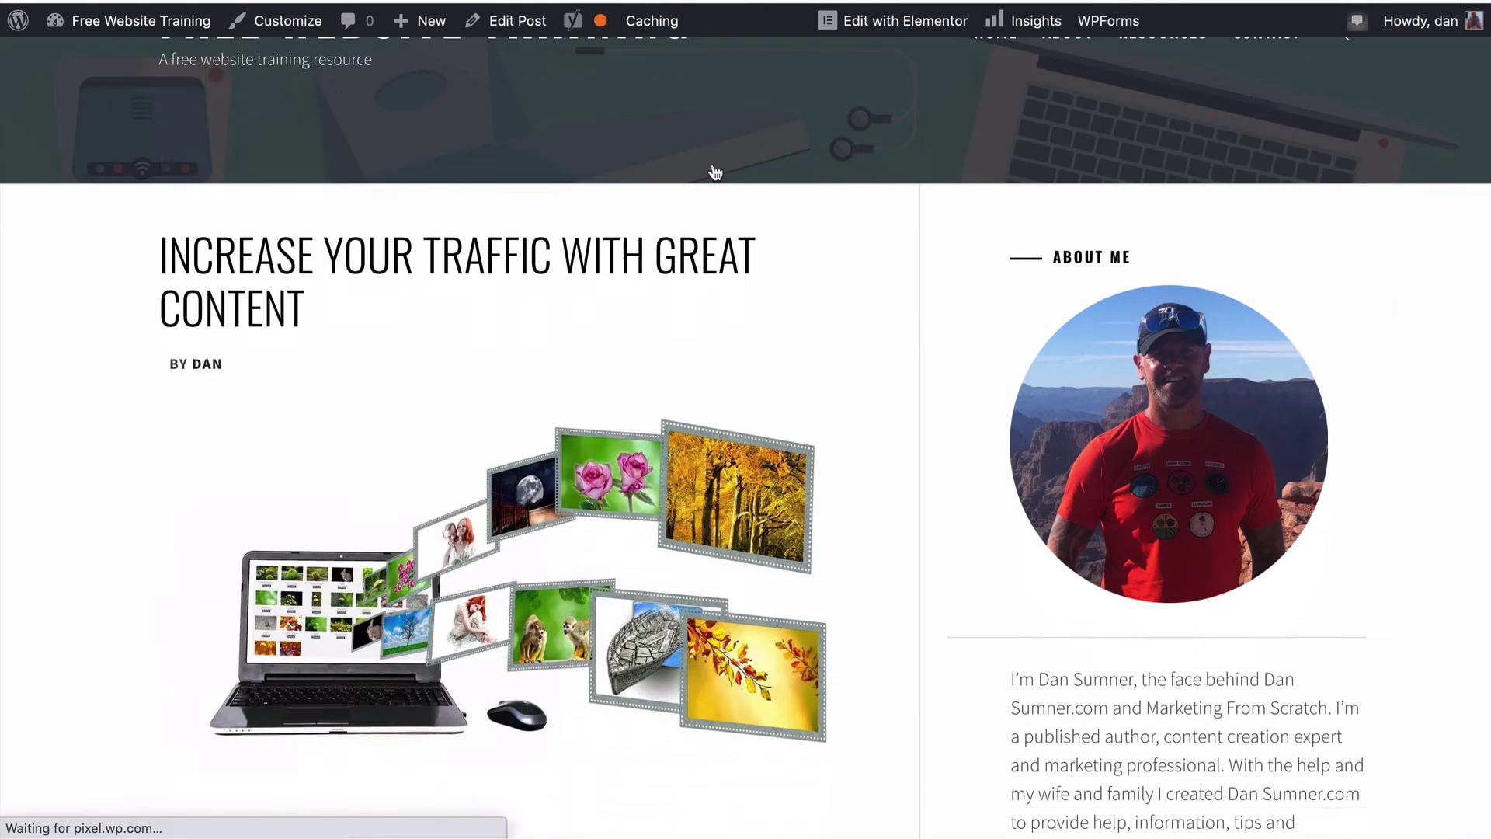
left_click_drag(558, 224, 155, 226)
scroll(439, 494, "down", 3)
left_click(423, 358)
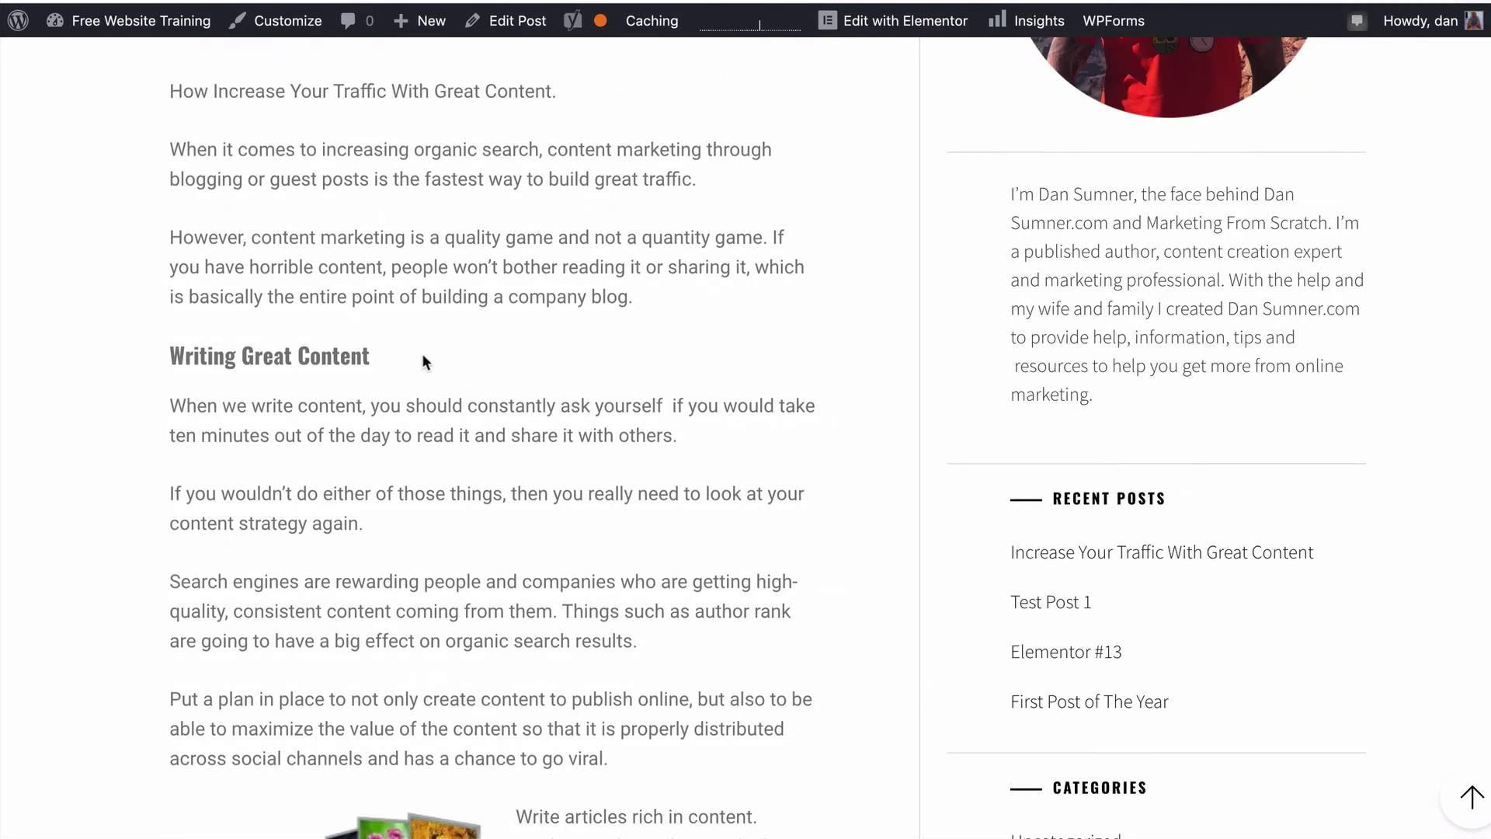
left_click_drag(408, 357, 168, 356)
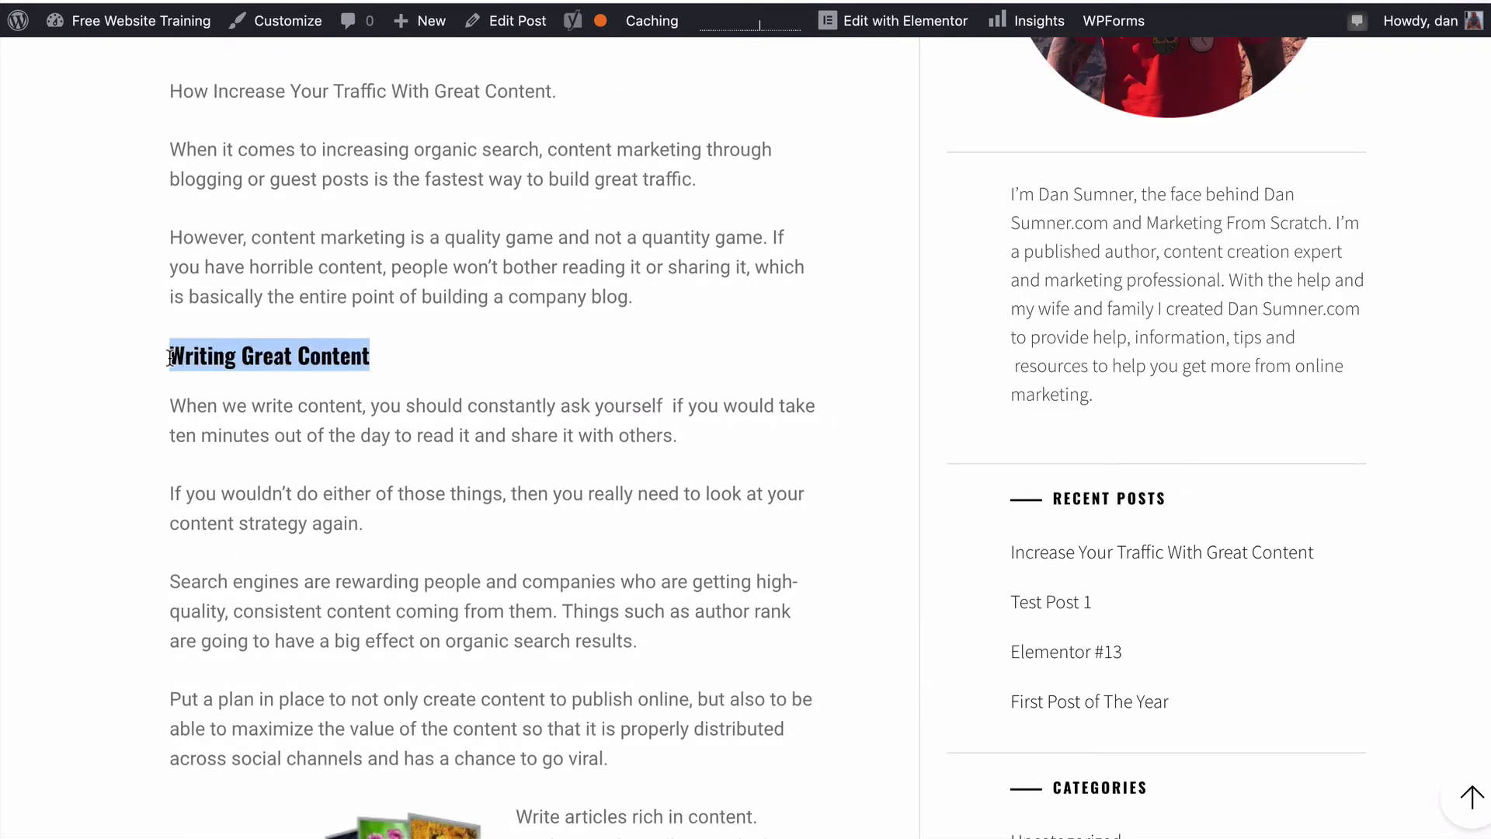
left_click(518, 357)
scroll(518, 354, "down", 3)
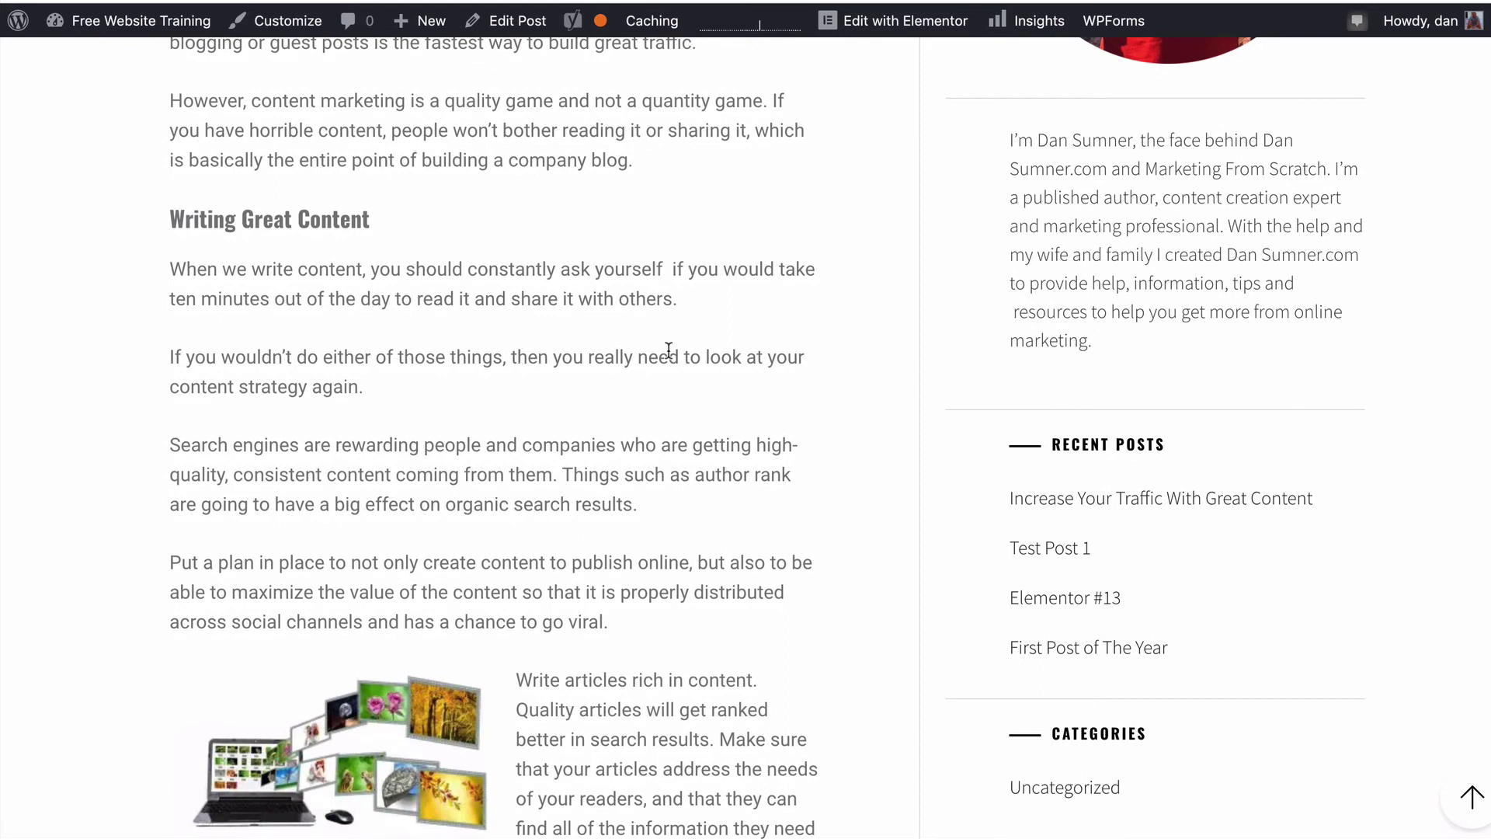
scroll(667, 349, "down", 3)
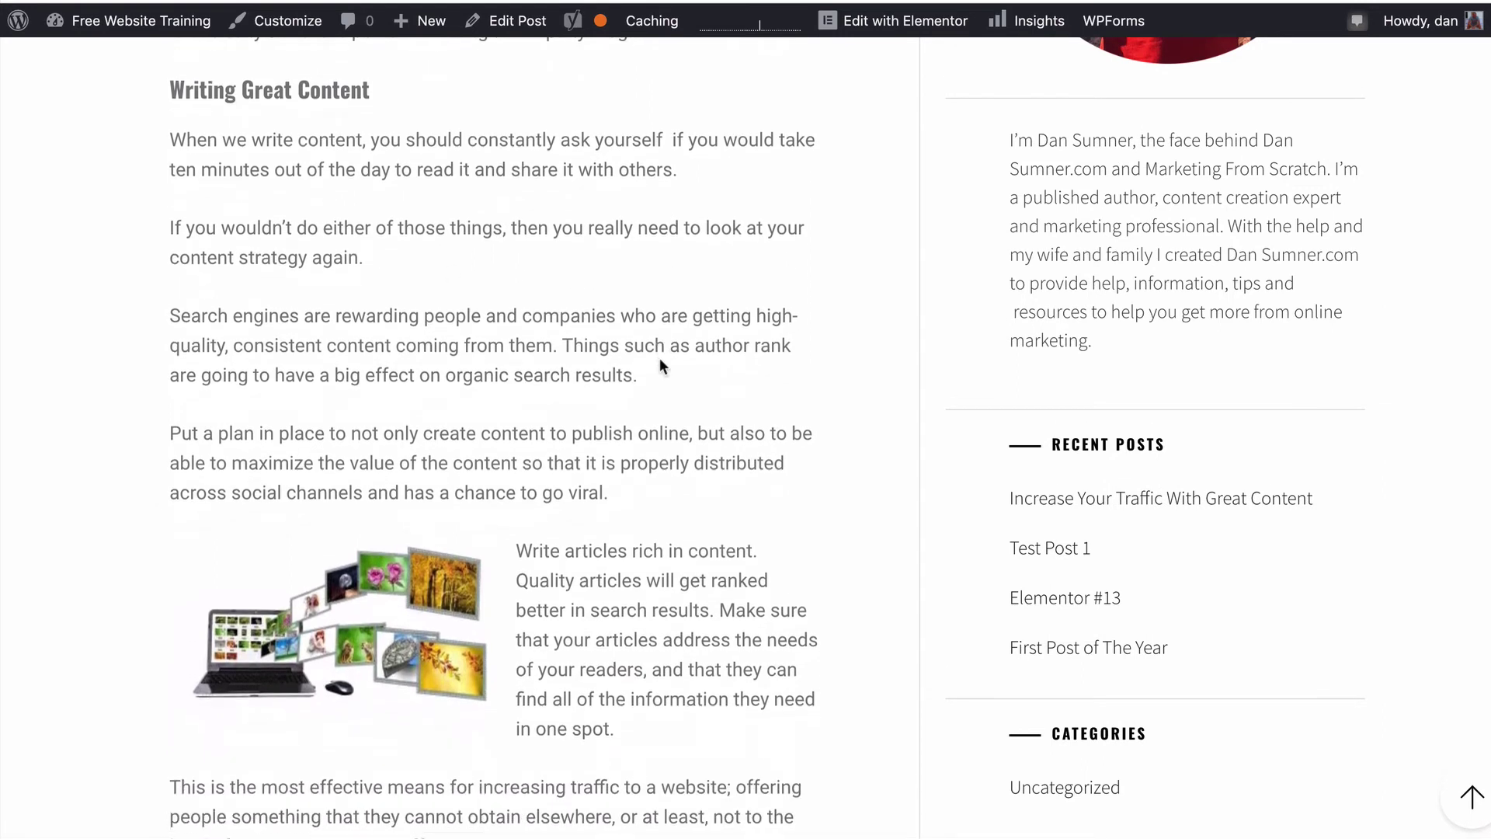
scroll(660, 361, "down", 10)
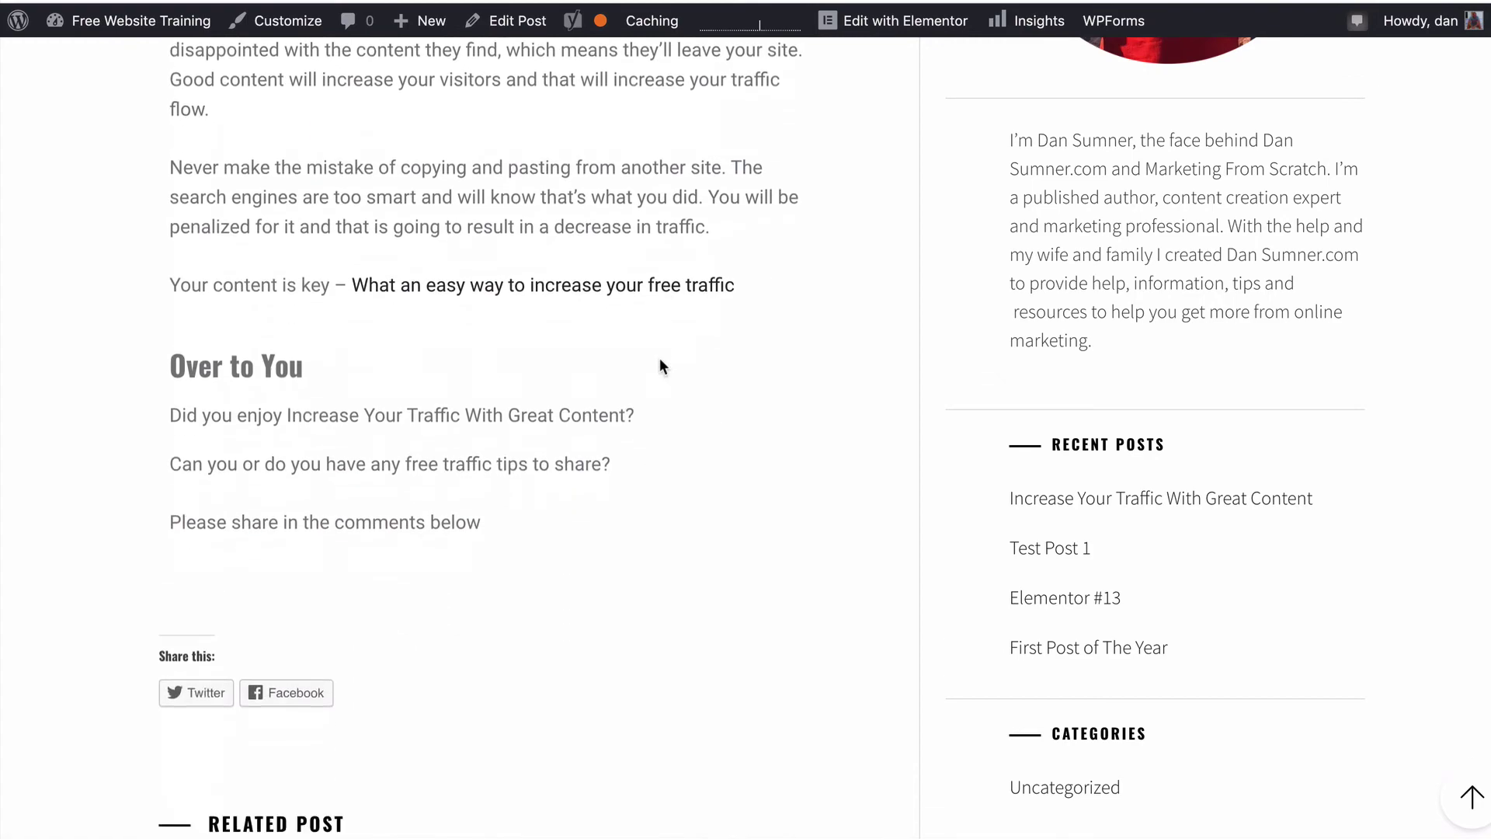
Review the live post's headings, short paragraphs, inline image, "What Not to do?" section, internal link and "Over to You" closing
scroll(660, 361, "up", 15)
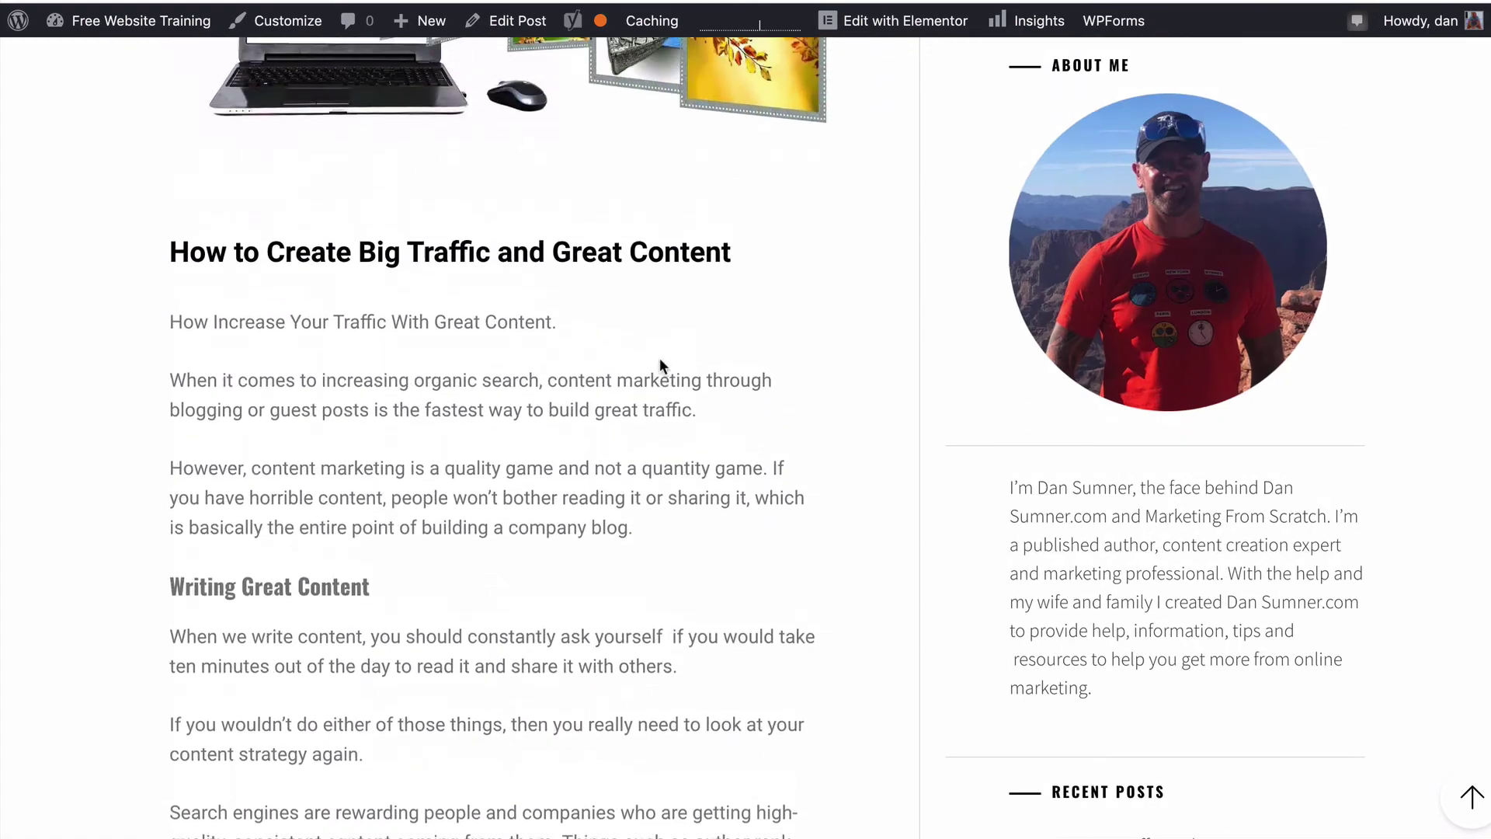
scroll(660, 357, "down", 3)
scroll(659, 357, "up", 5)
scroll(659, 358, "down", 4)
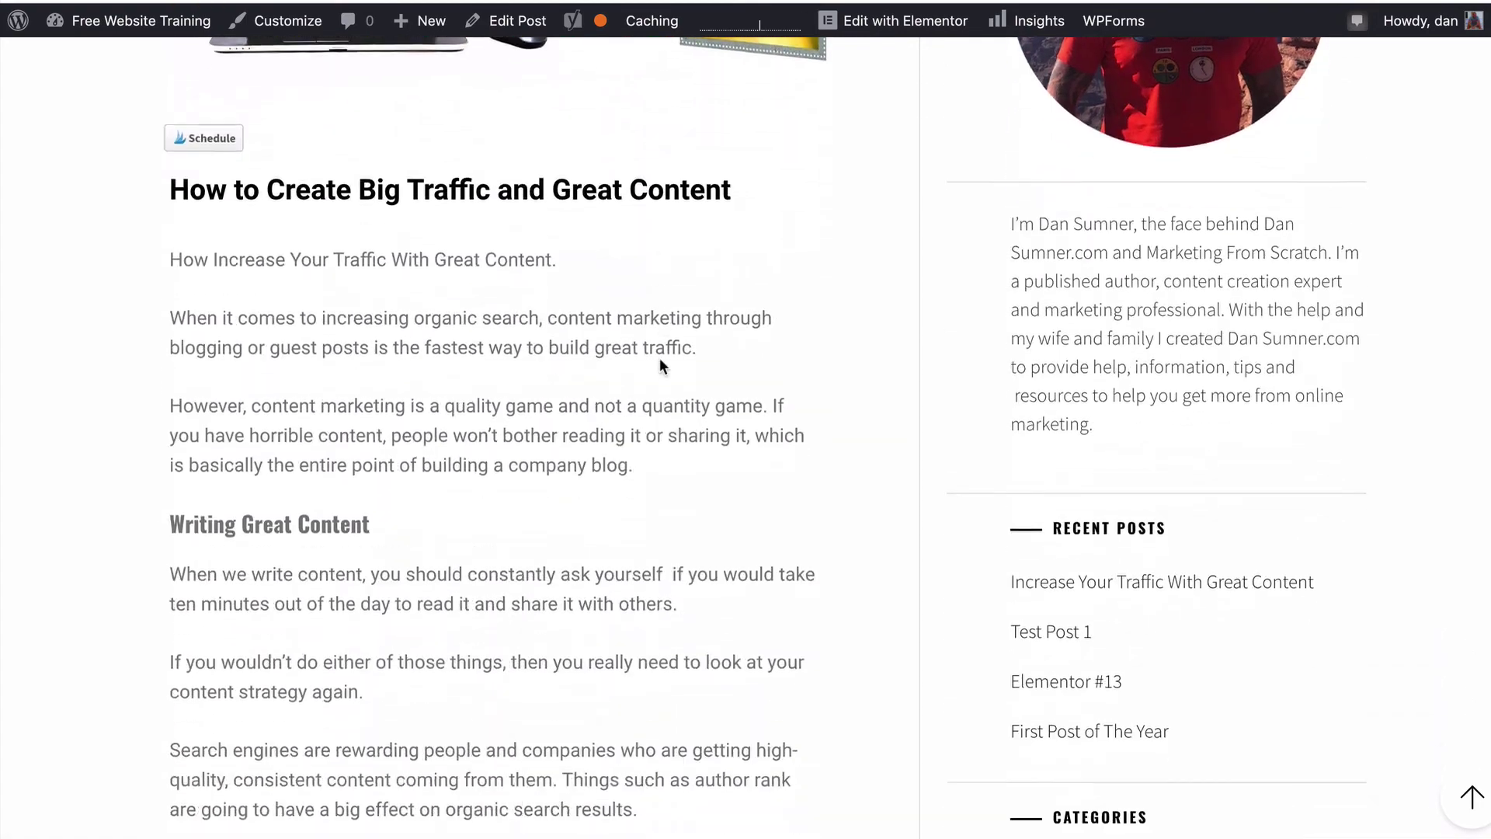
scroll(659, 365, "down", 9)
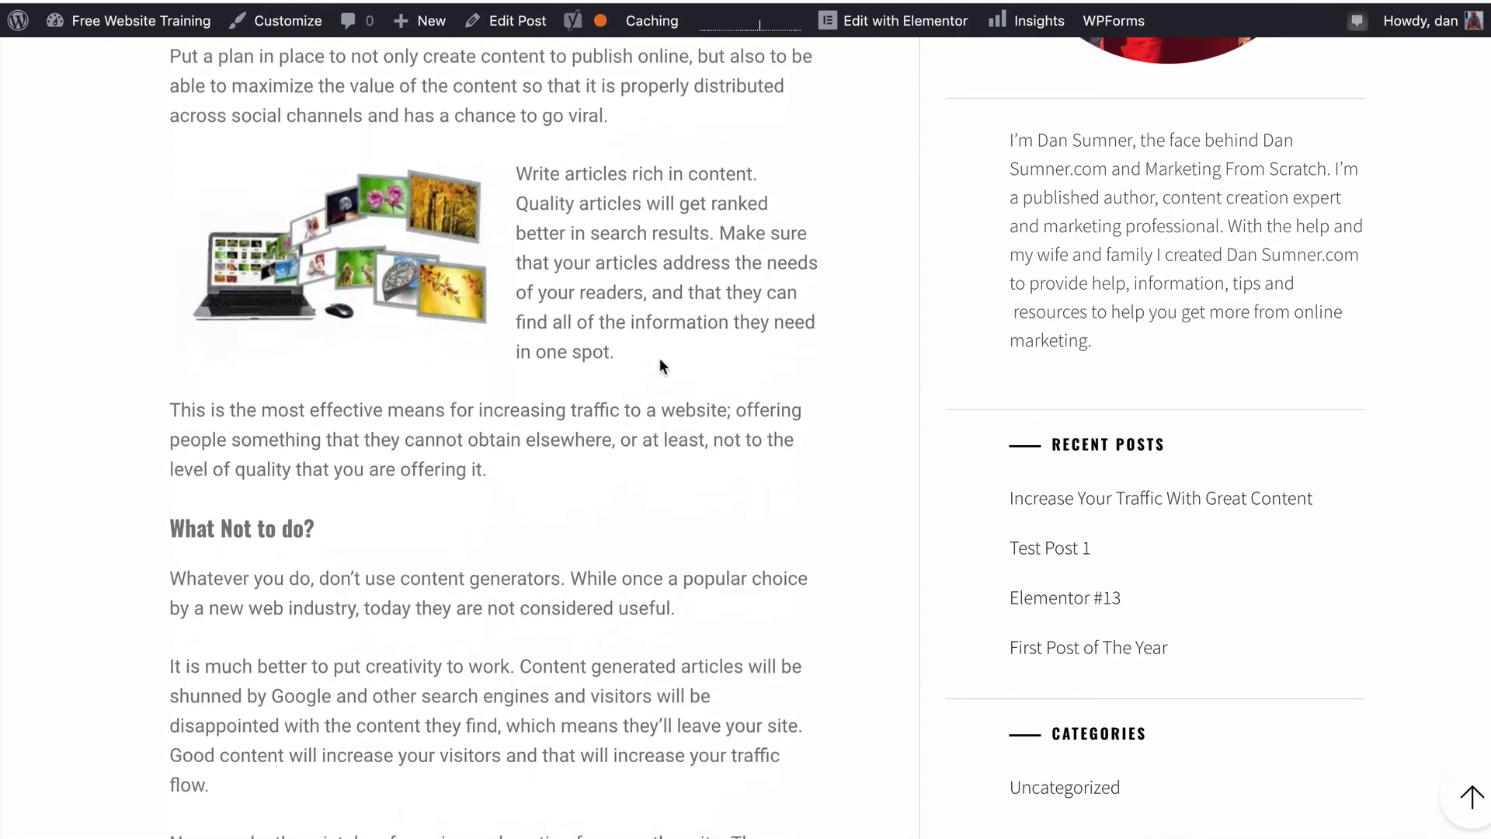
scroll(660, 361, "down", 3)
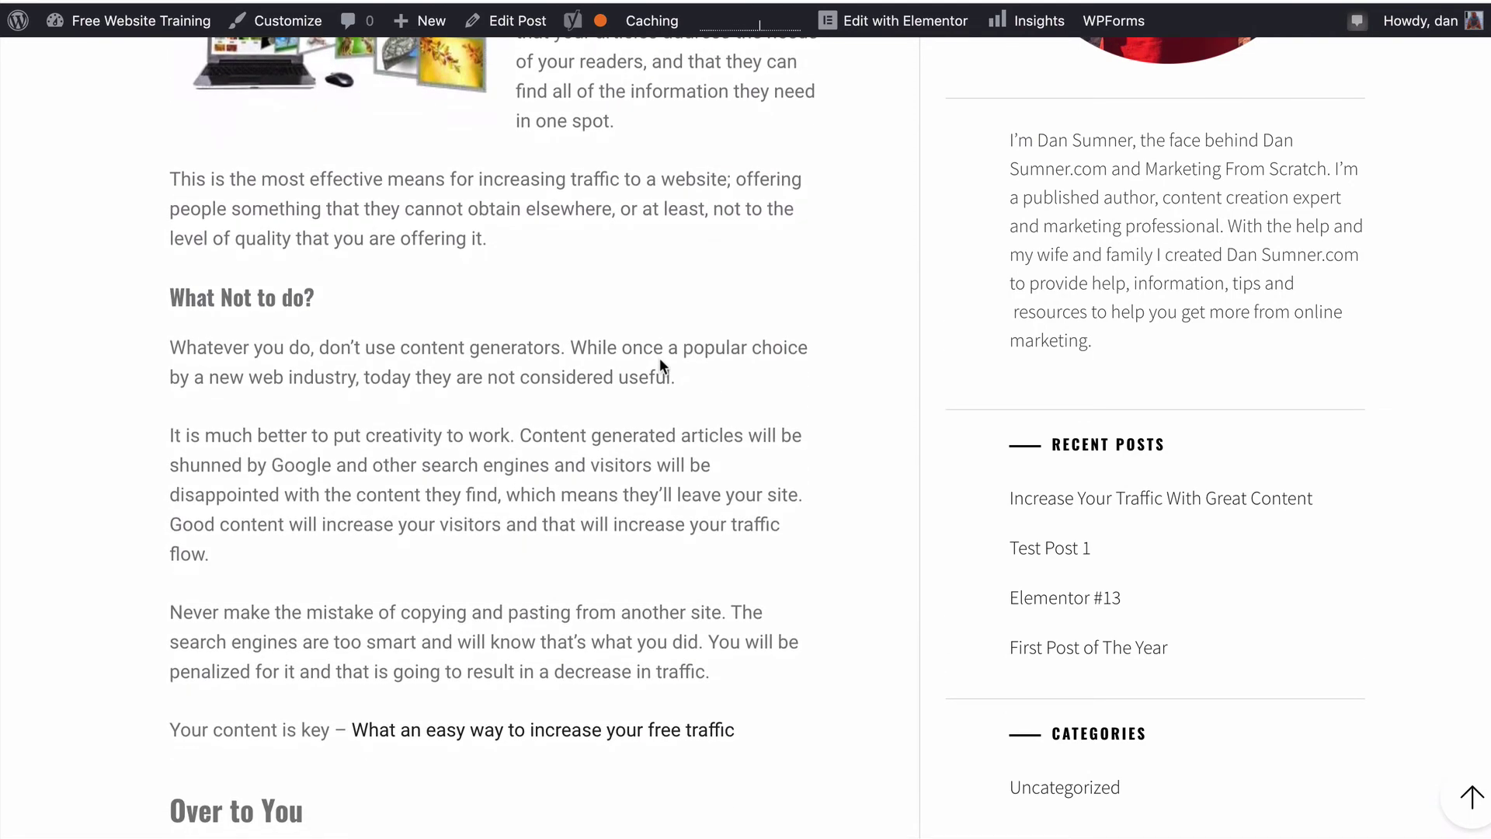
scroll(659, 363, "down", 3)
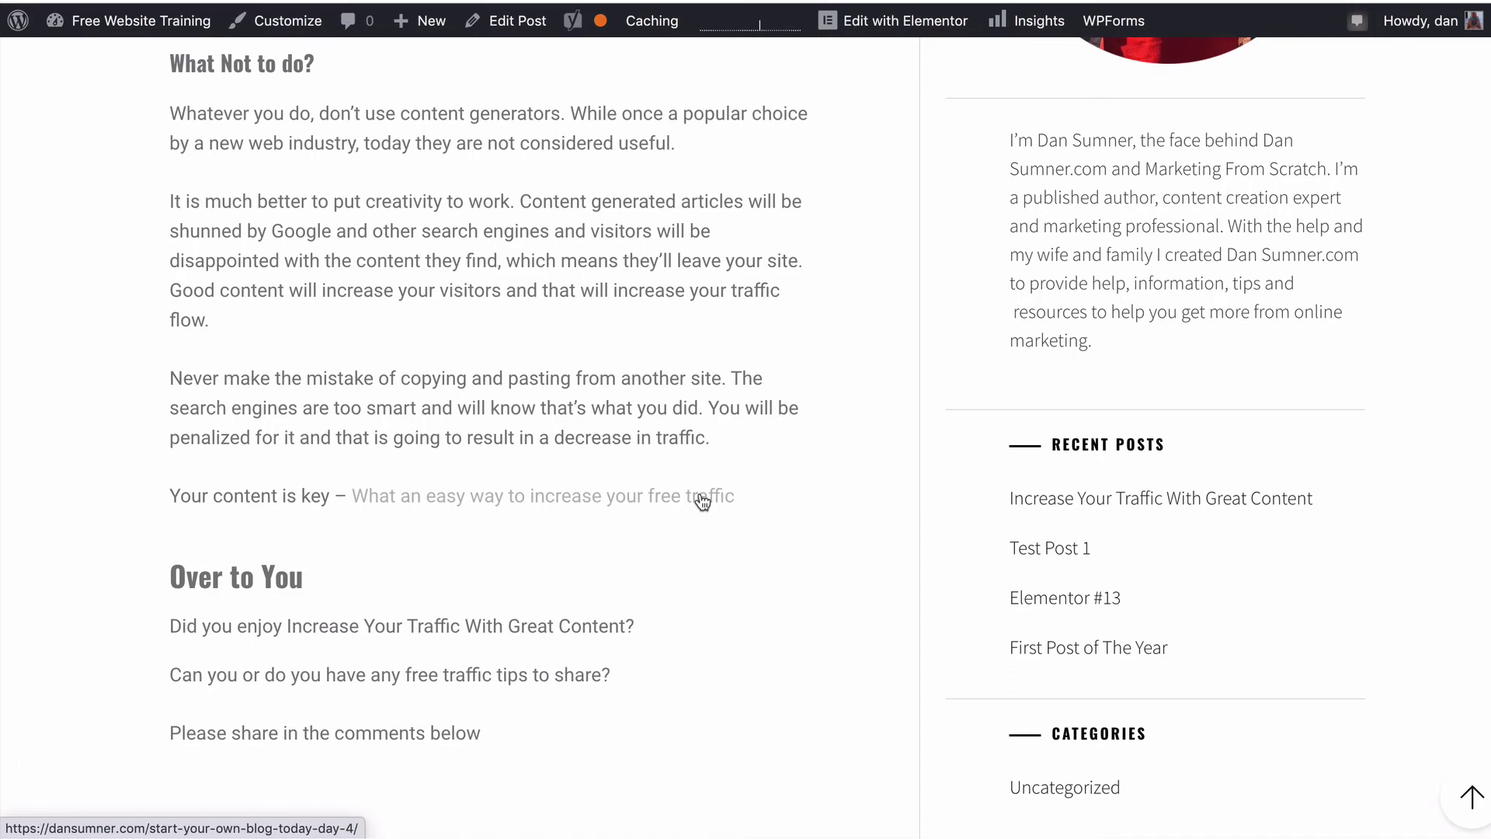
scroll(803, 460, "up", 20)
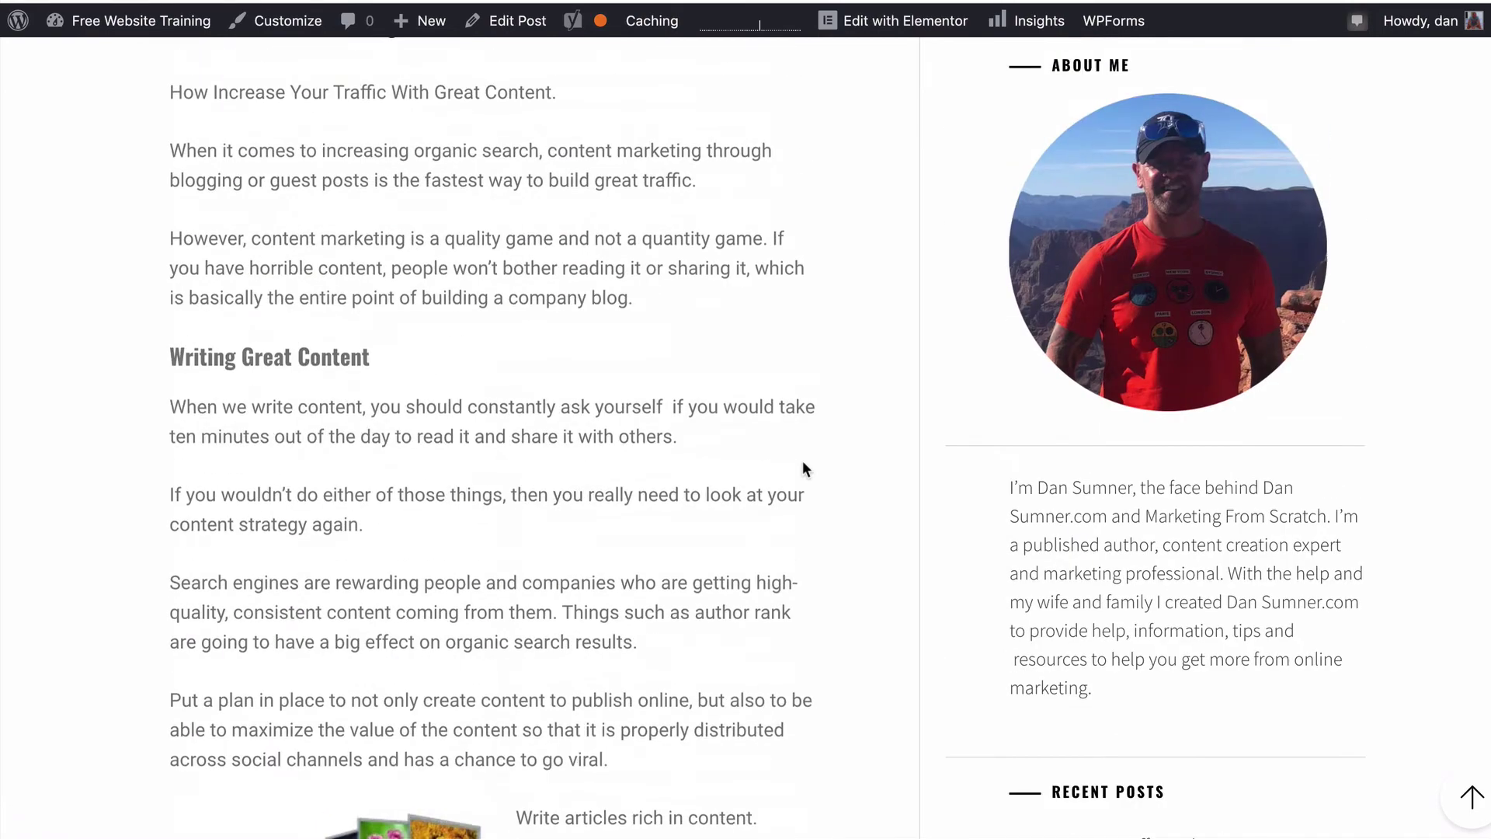
scroll(803, 459, "down", 3)
scroll(803, 460, "down", 18)
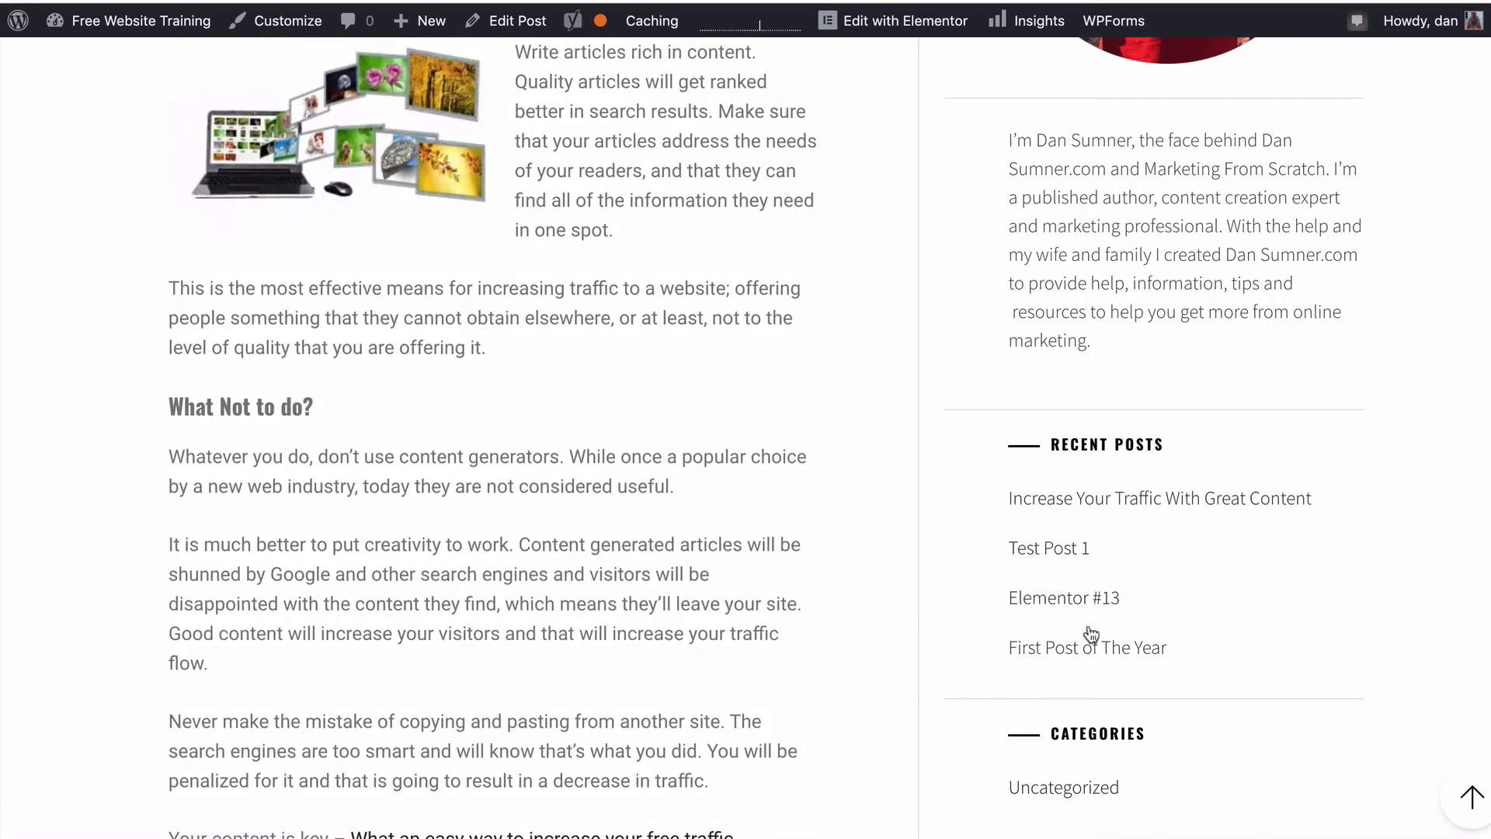
scroll(1182, 619, "up", 16)
scroll(1041, 85, "up", 5)
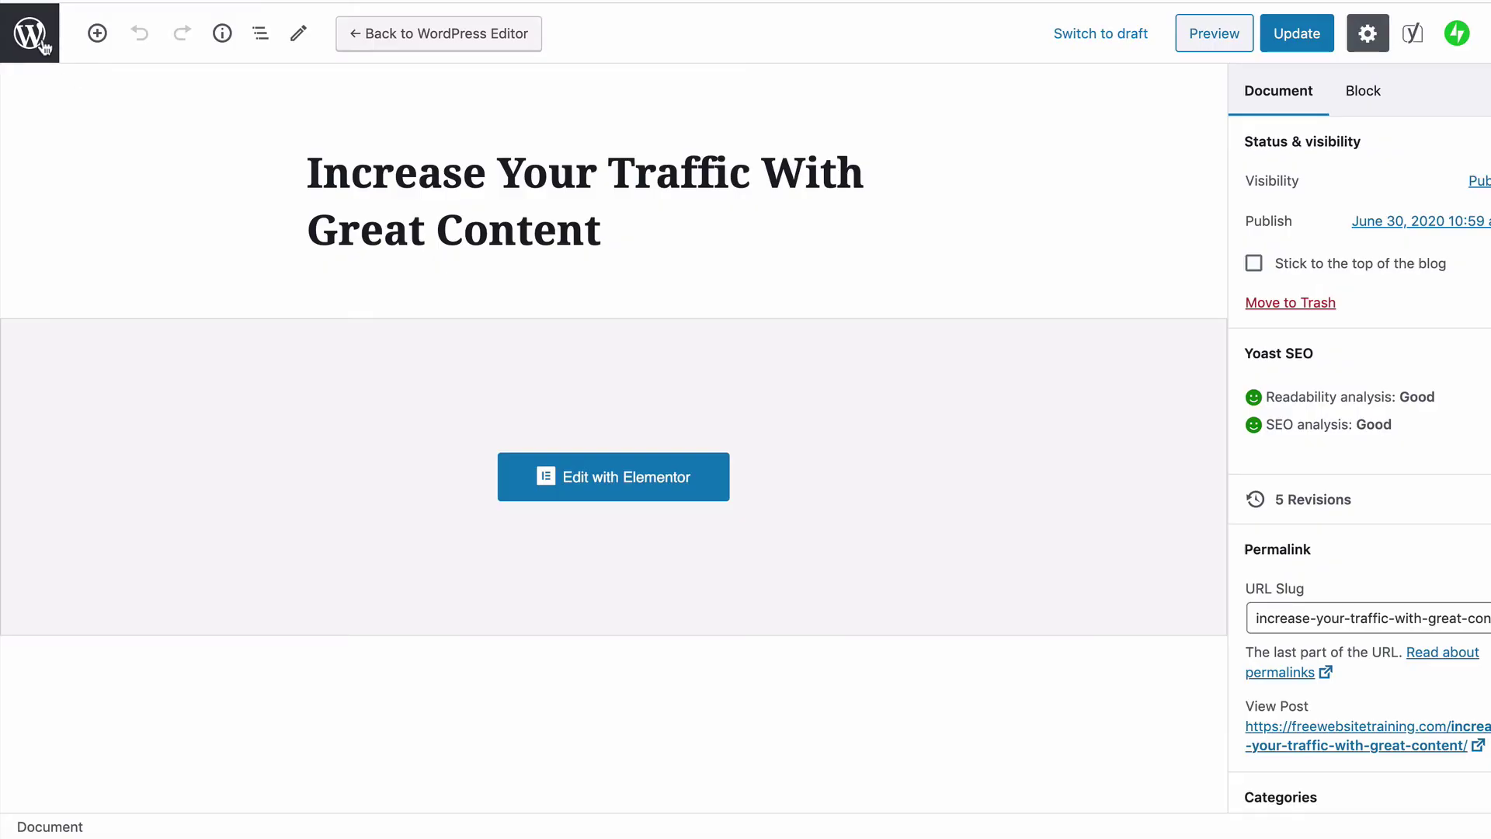
Go from the post editor to the WordPress posts list and open the site's post categories
left_click(26, 32)
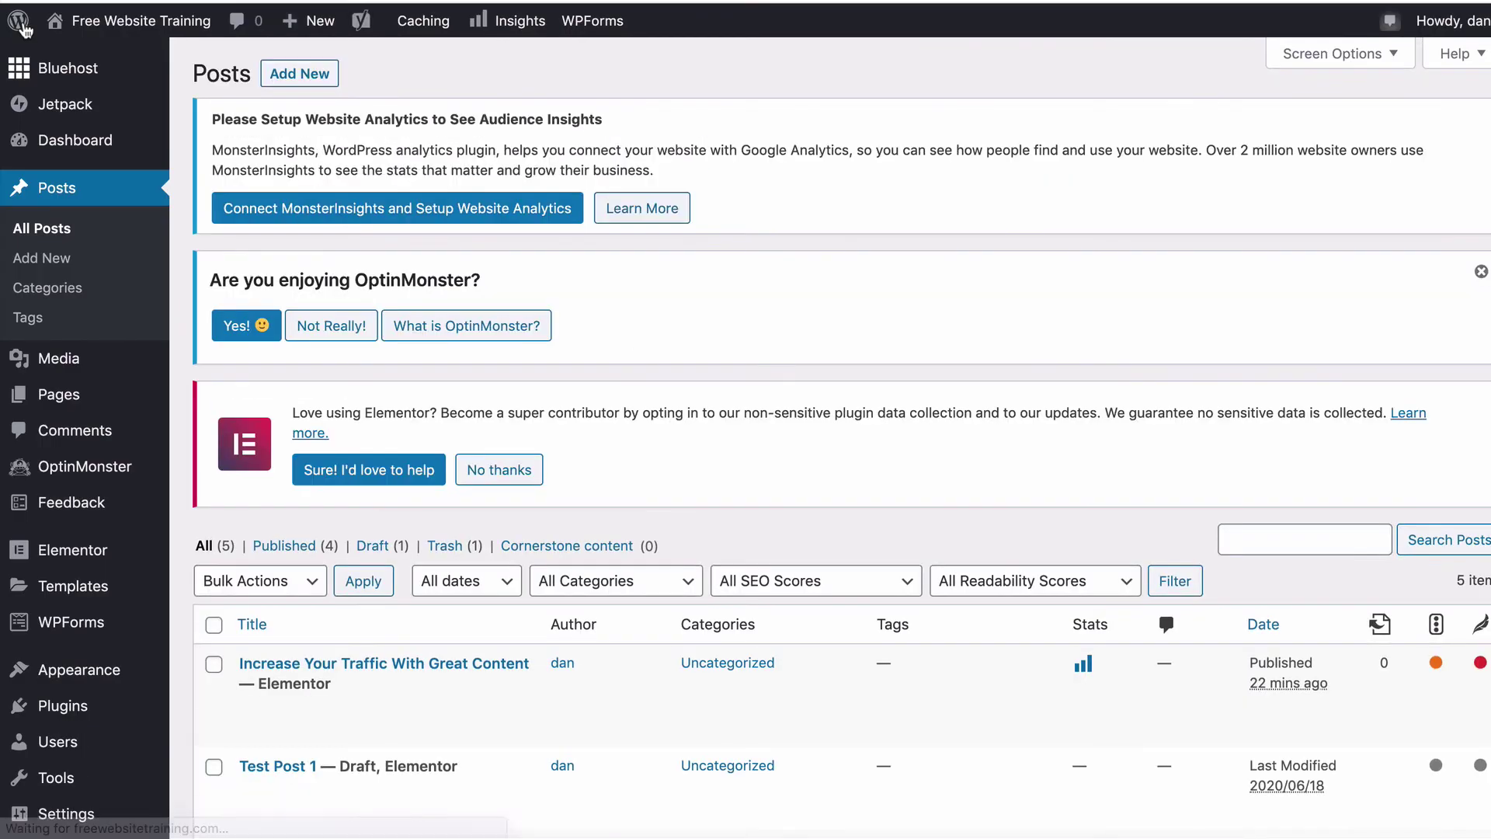
scroll(48, 381, "down", 3)
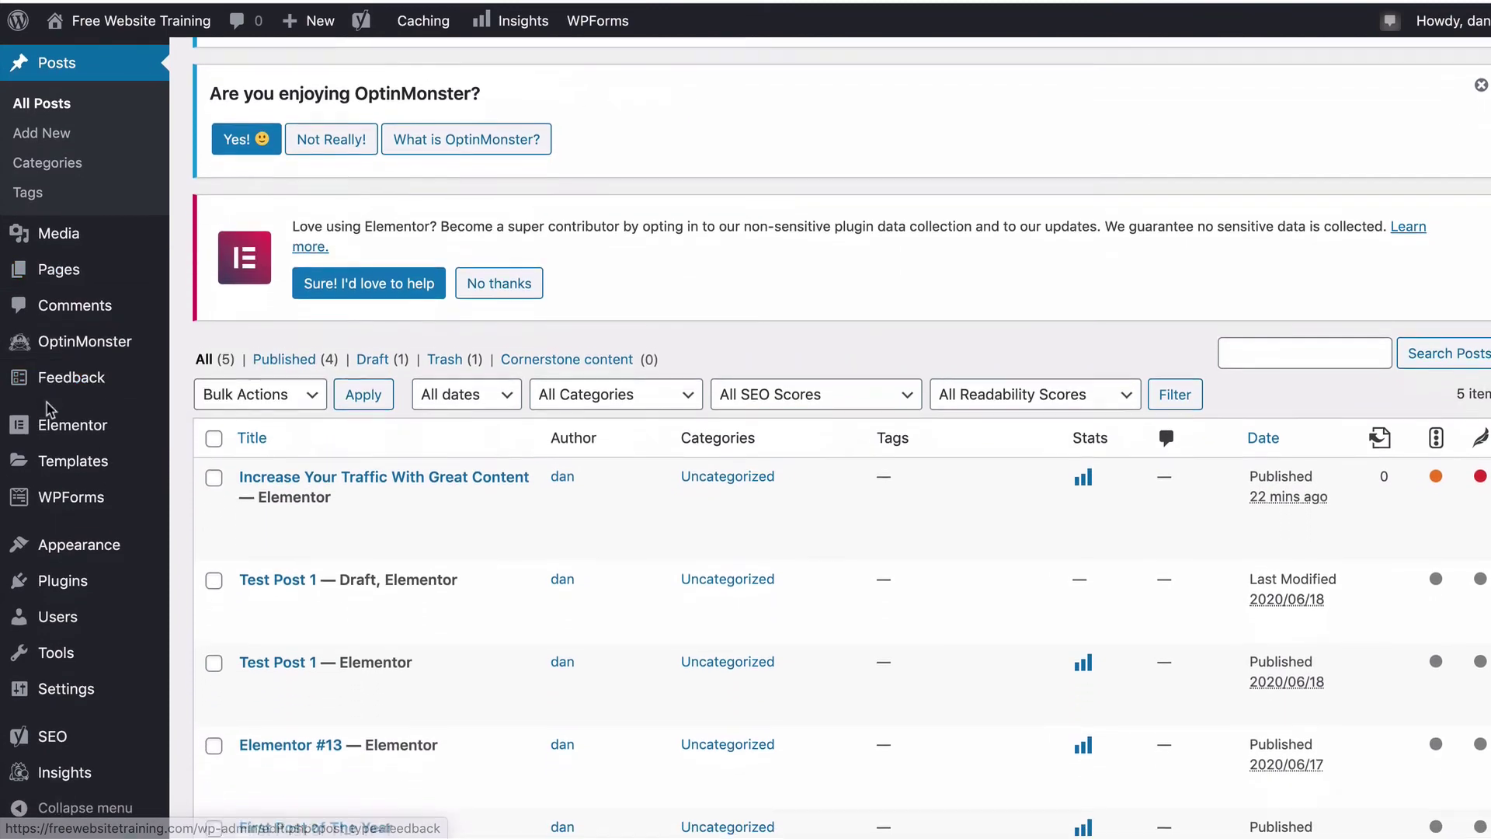
scroll(93, 349, "up", 3)
scroll(89, 326, "up", 1)
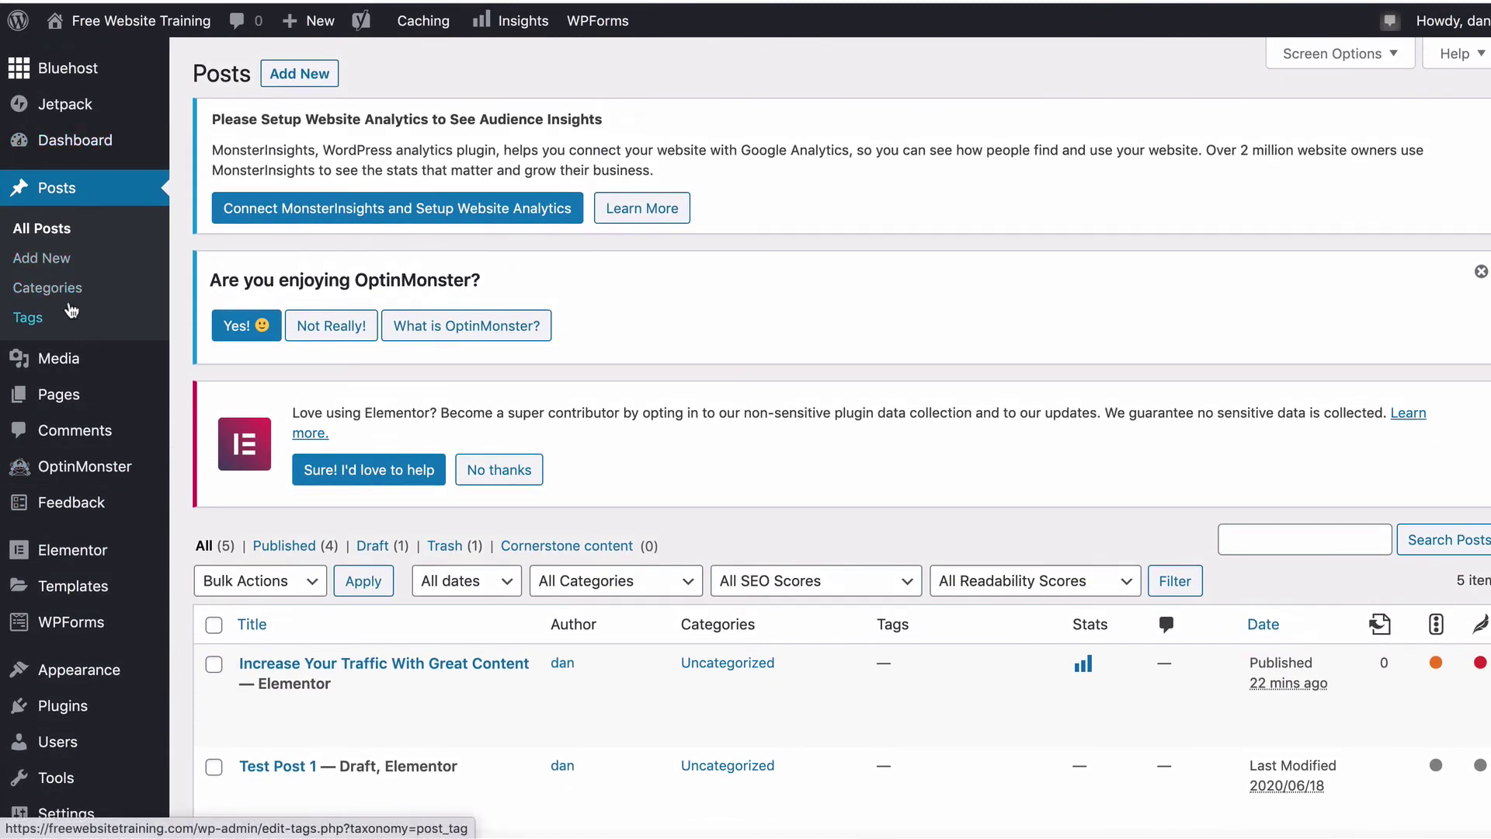
left_click(51, 289)
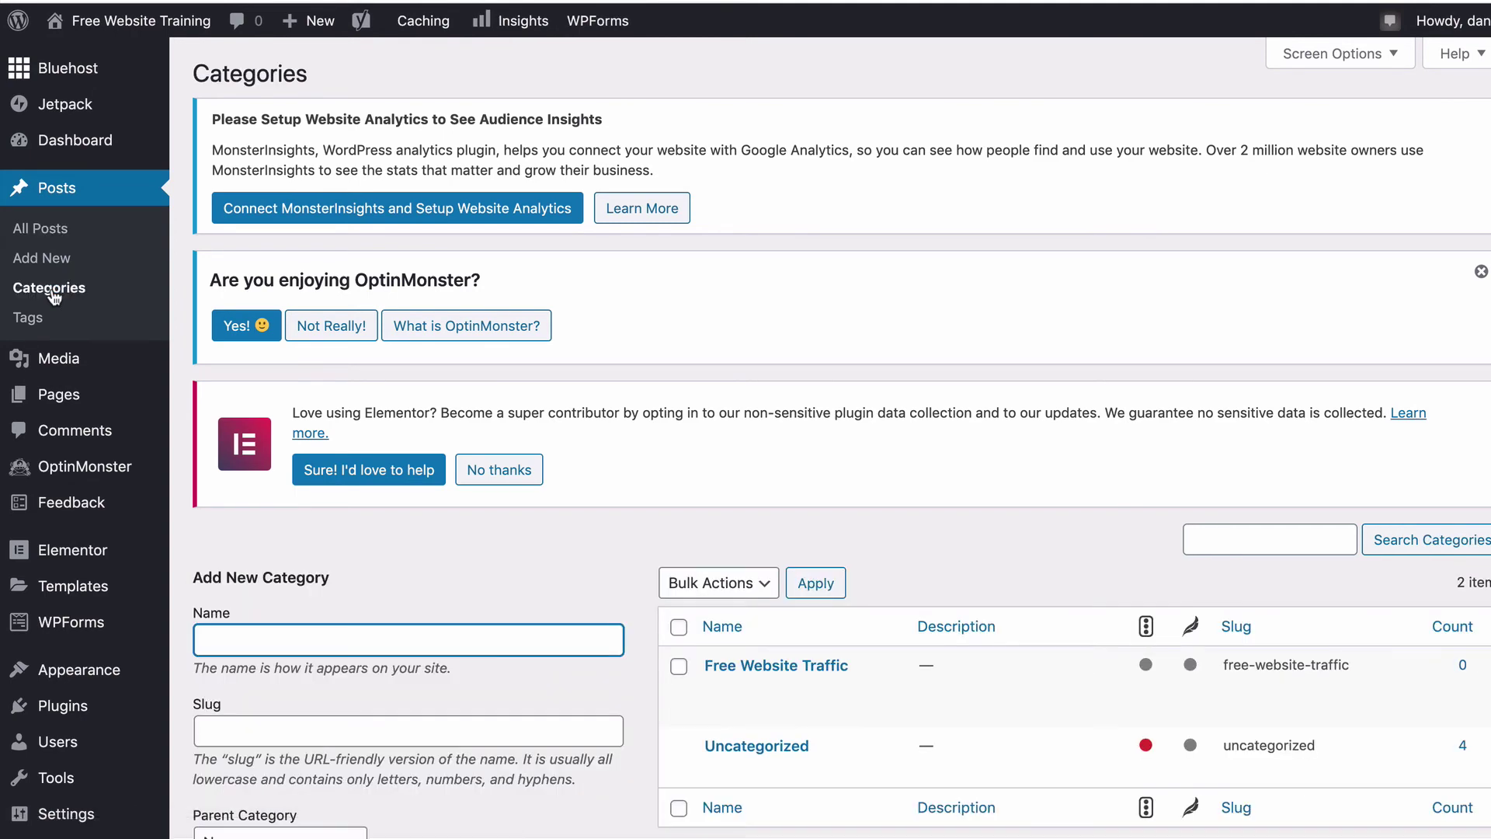
scroll(699, 373, "down", 3)
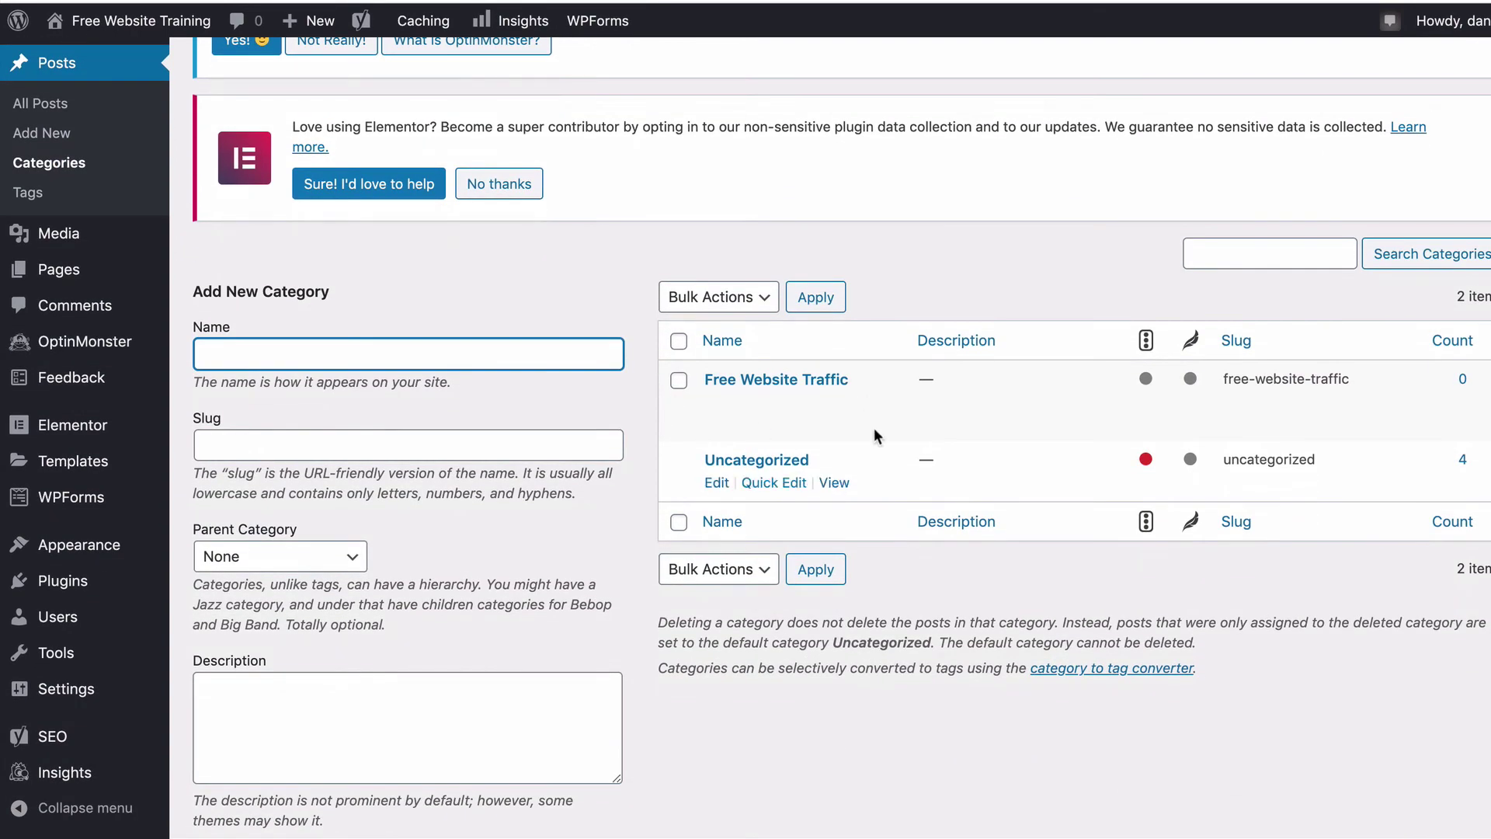
Edit the default "Uncategorized" category and change its name to "Traffic Methods"
left_click(717, 483)
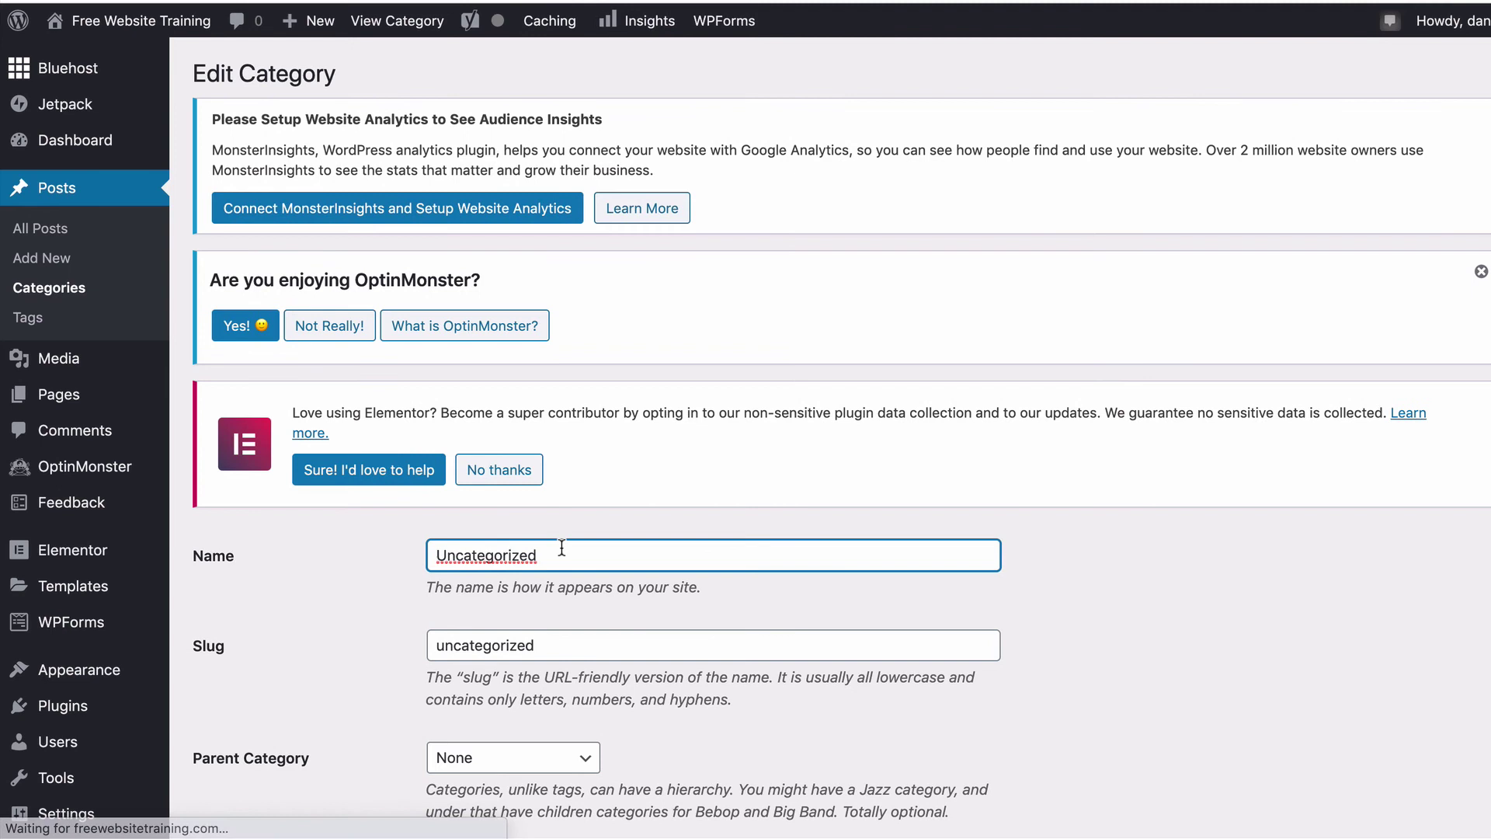
left_click_drag(561, 547, 395, 544)
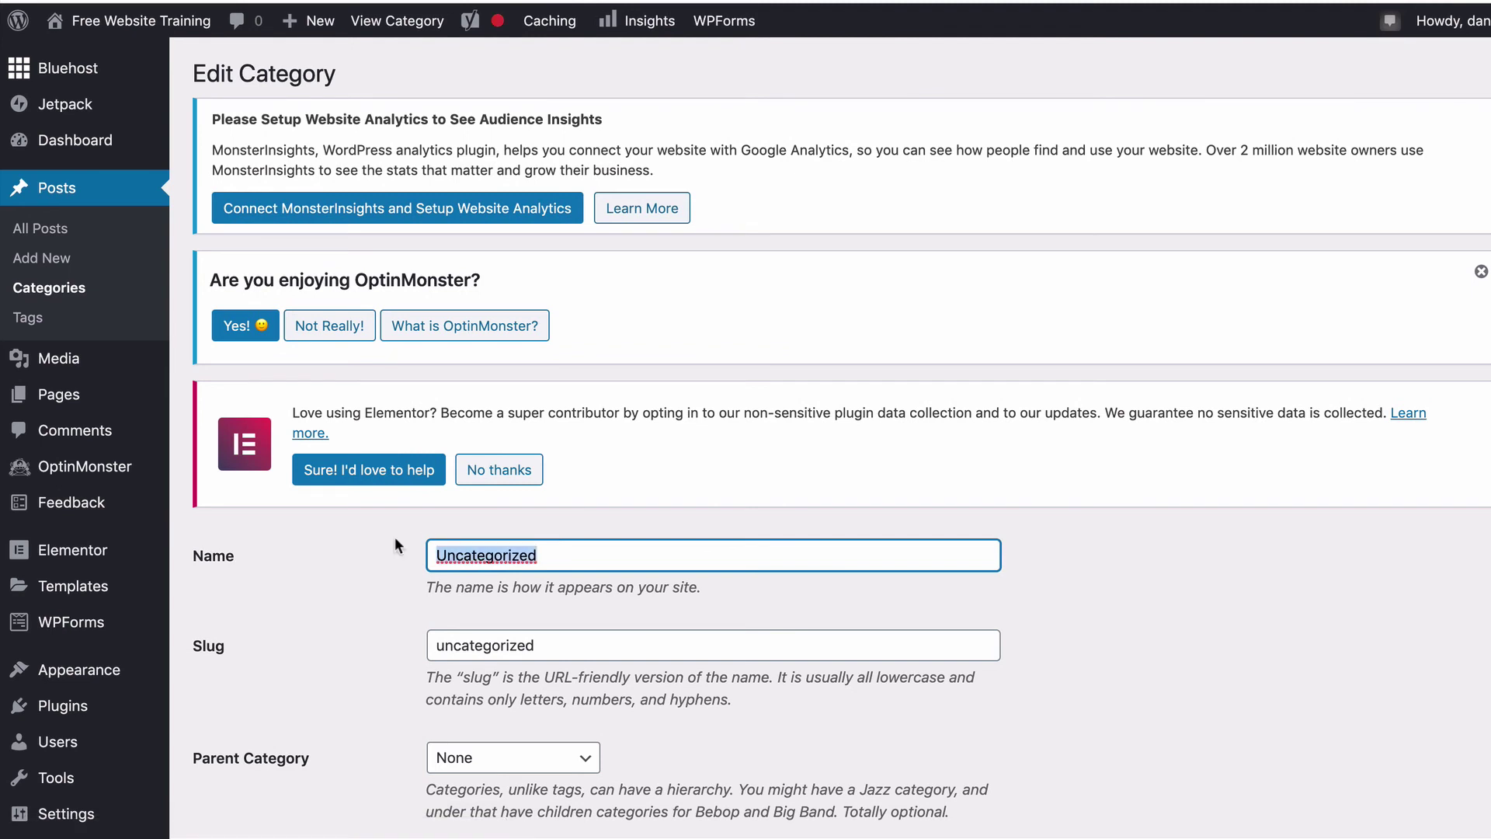
type("TRaffic")
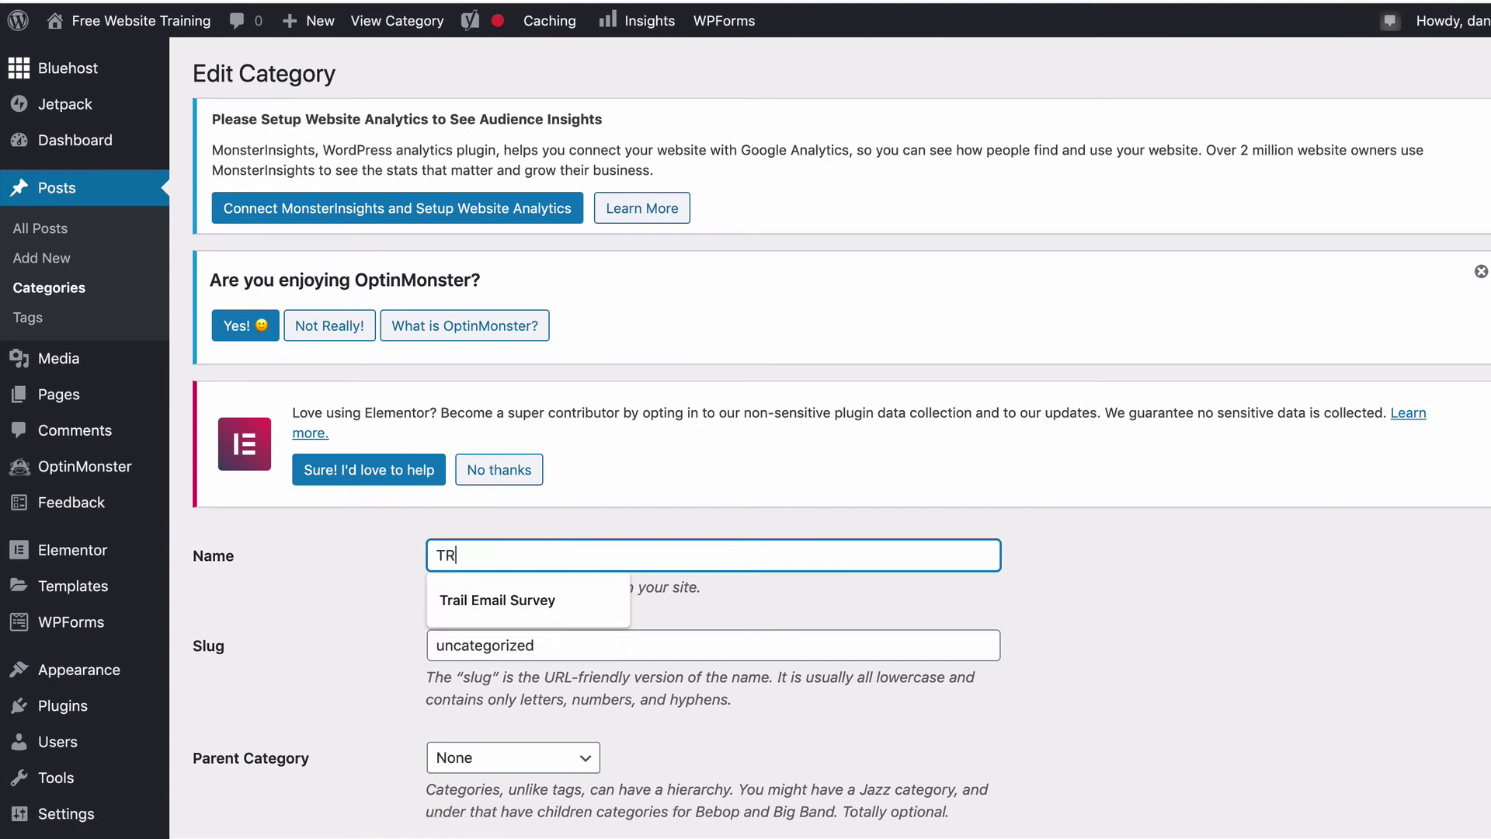
key("BackSpace")
key("BackSpace")
key("BackSpace")
key("BackSpace")
key("BackSpace")
key("BackSpace")
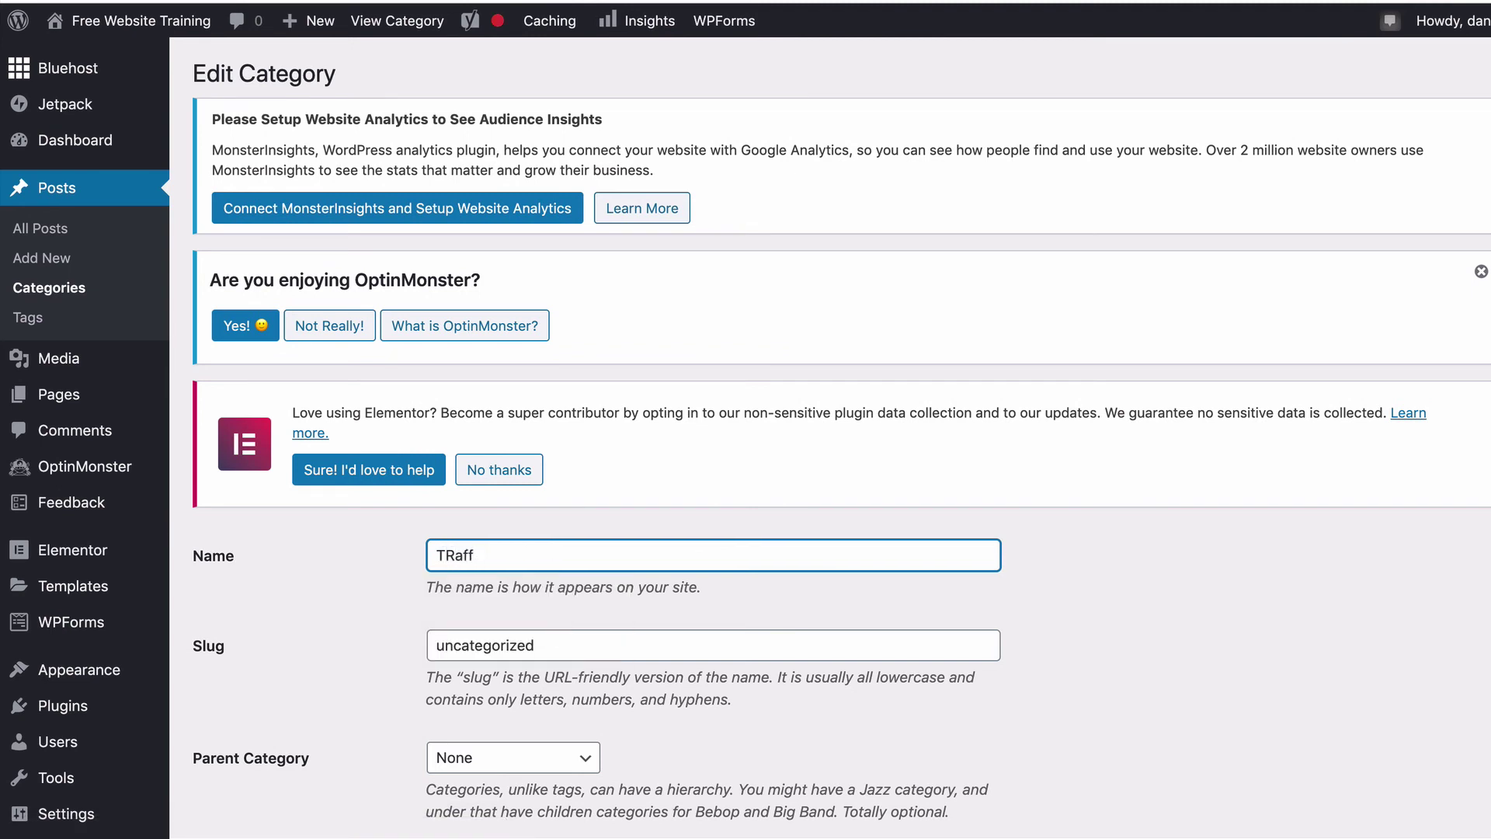
type("ra")
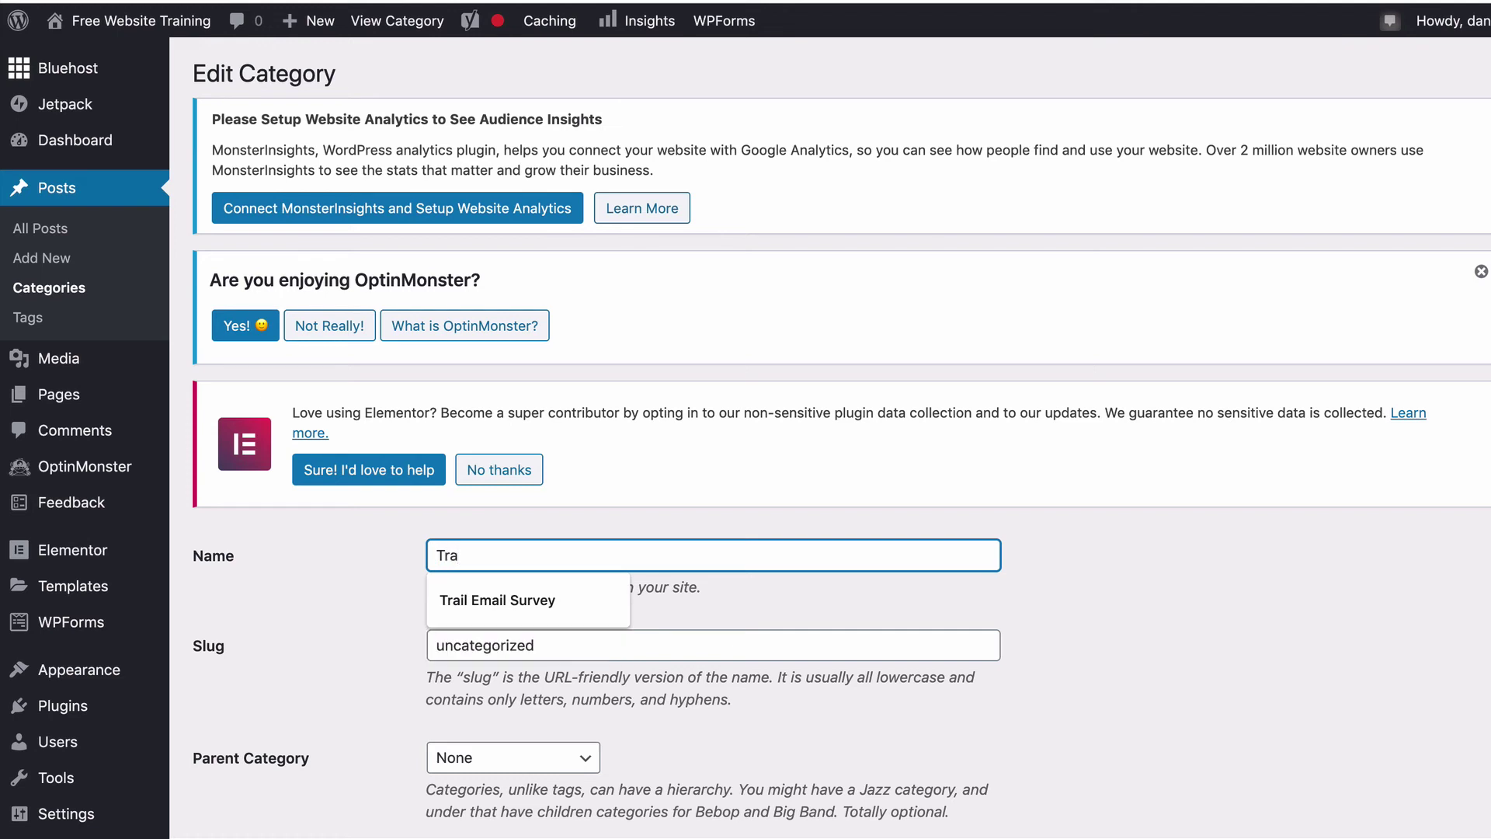
type("ff")
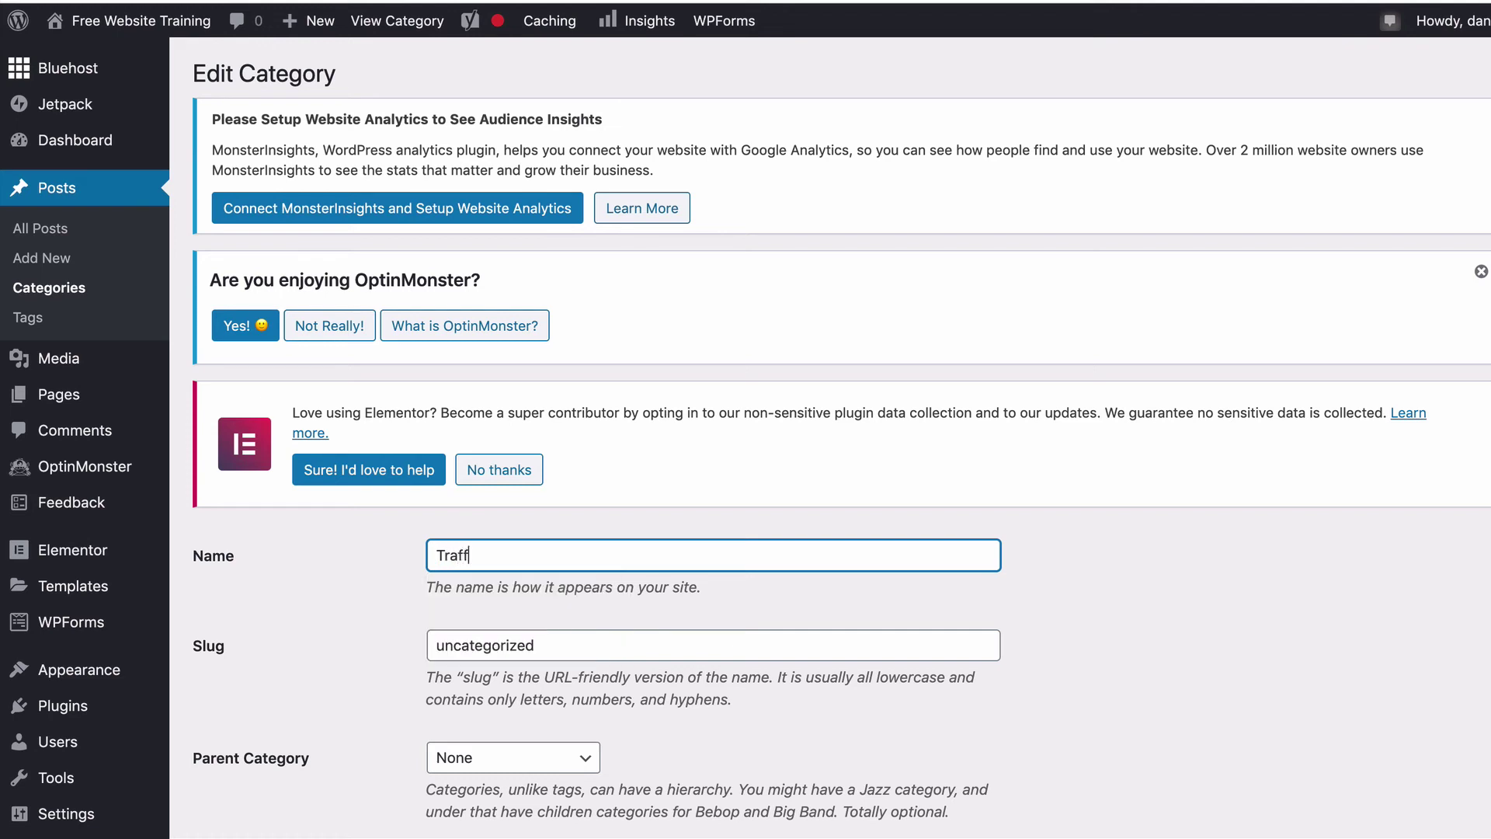
type("ic Methods")
Copy the category name "Traffic Methods" into the slug and save the category
triple_click(471, 554)
key("ctrl+c")
left_click_drag(539, 646, 406, 645)
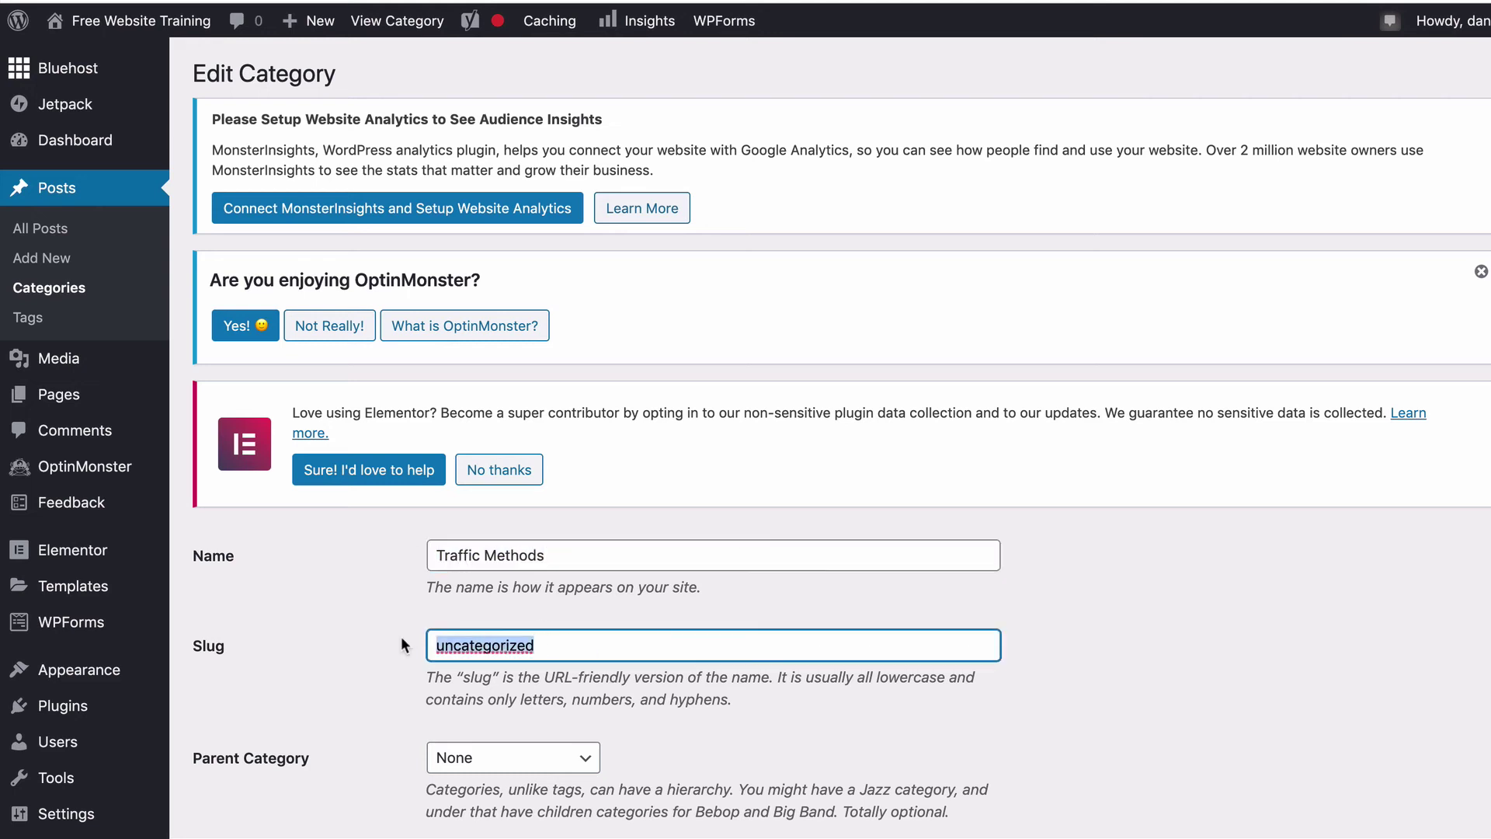
key("ctrl+v")
scroll(1055, 544, "down", 5)
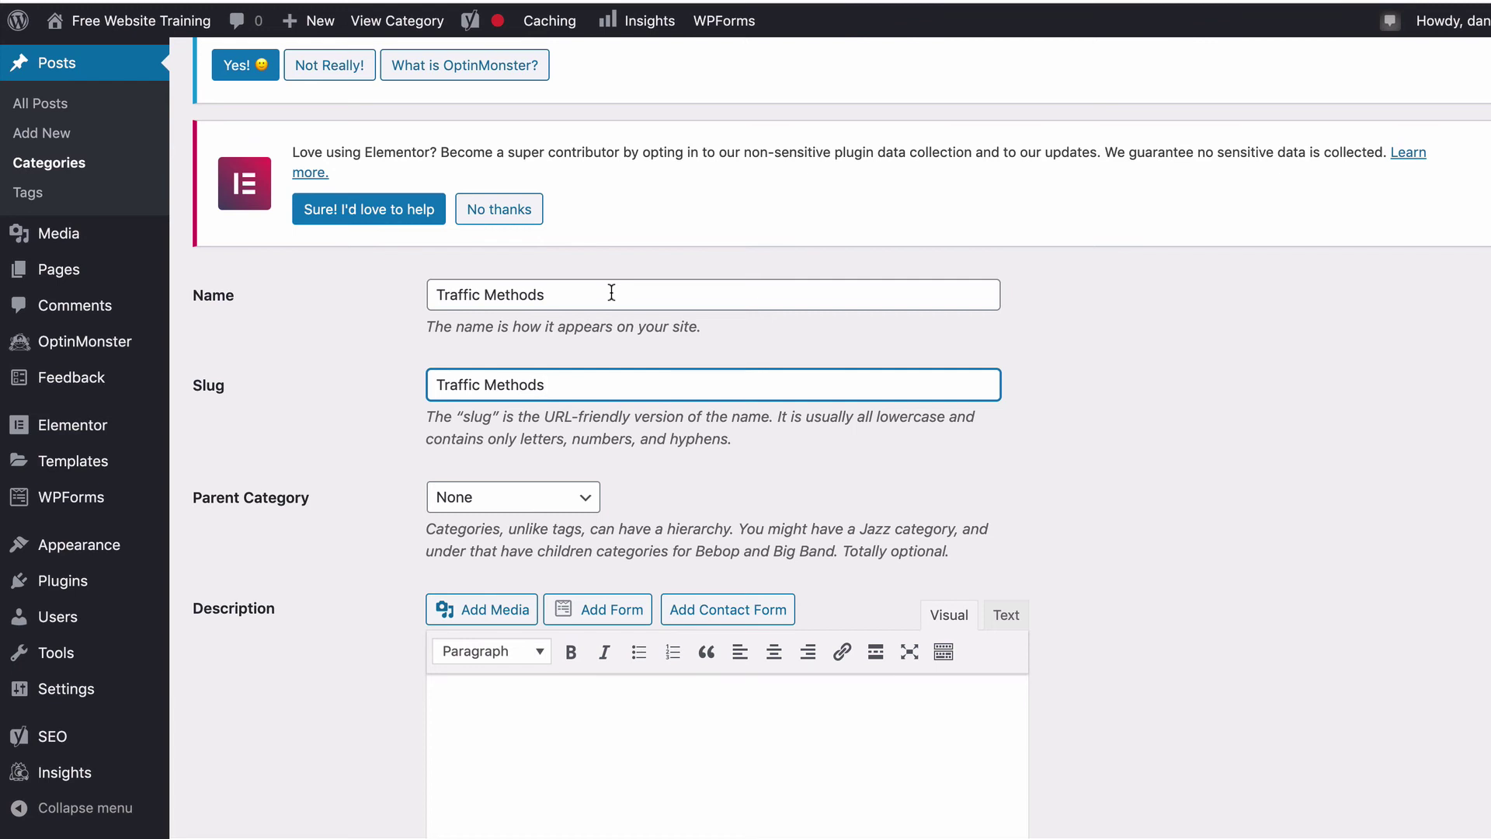
scroll(611, 292, "down", 15)
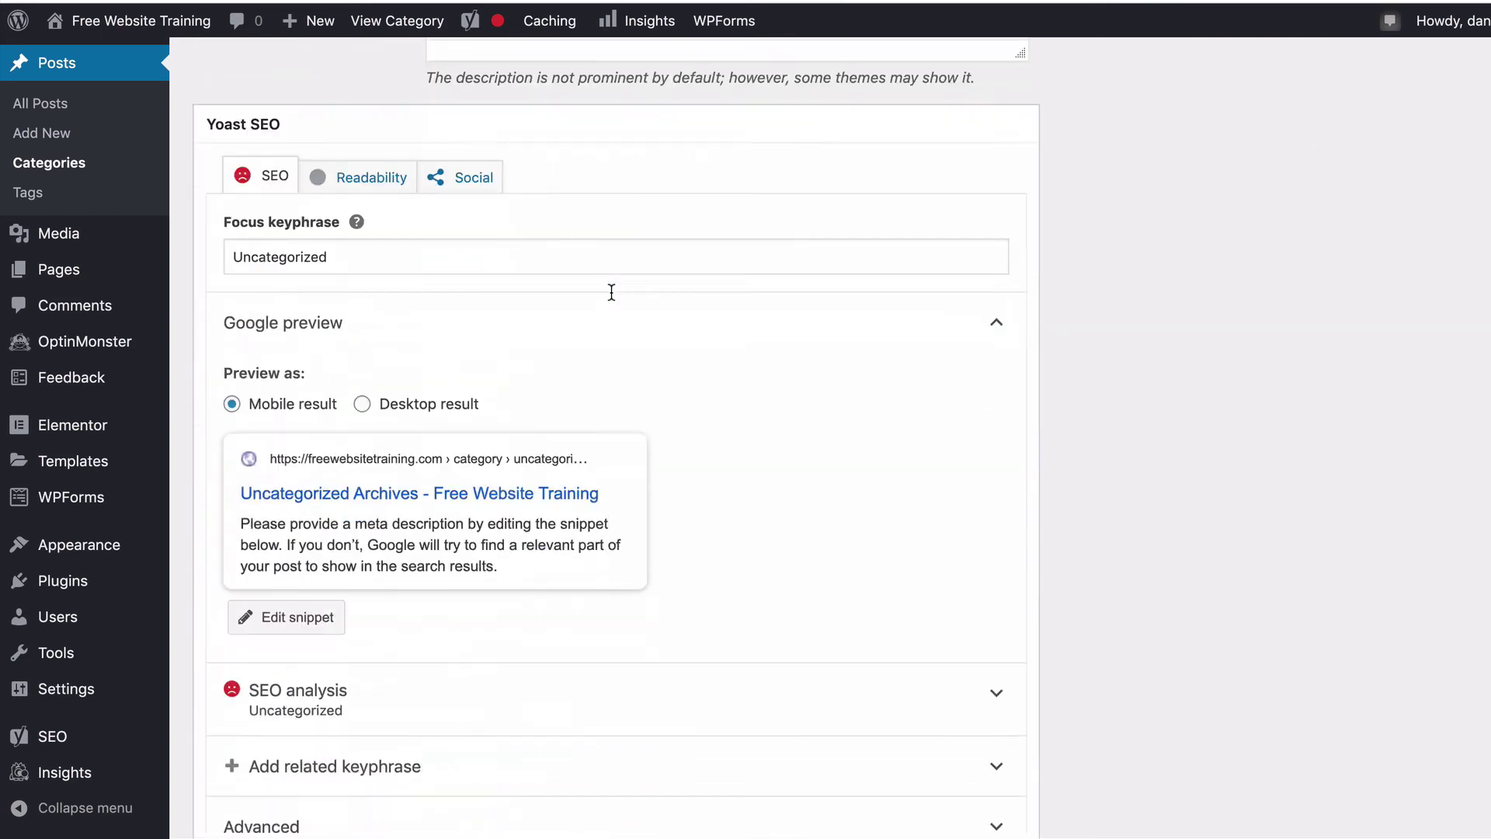
left_click(231, 758)
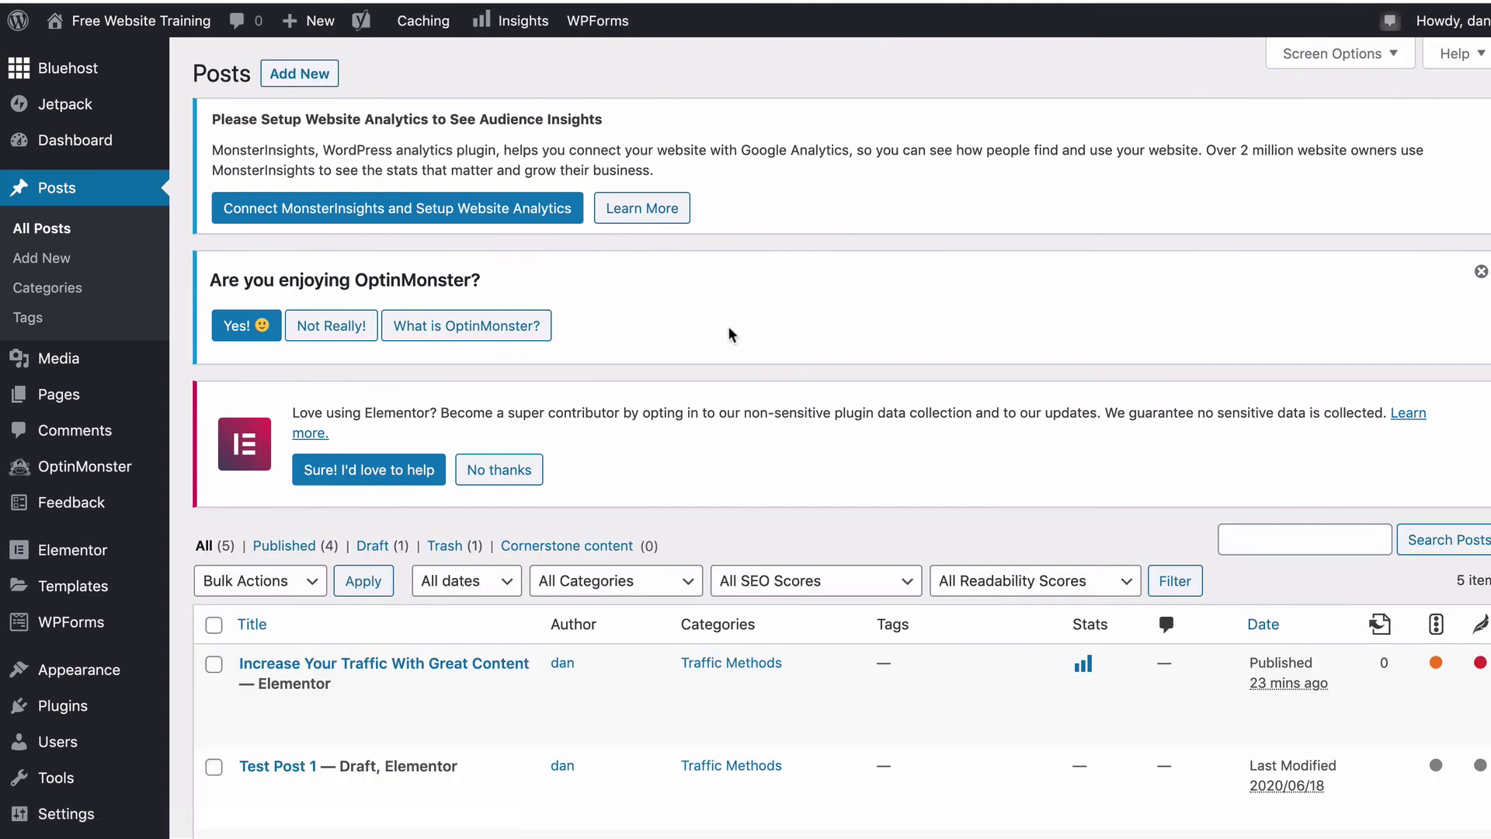
Open "Increase Your Traffic With Great Content" from the posts list for editing and find its category settings
scroll(728, 325, "down", 3)
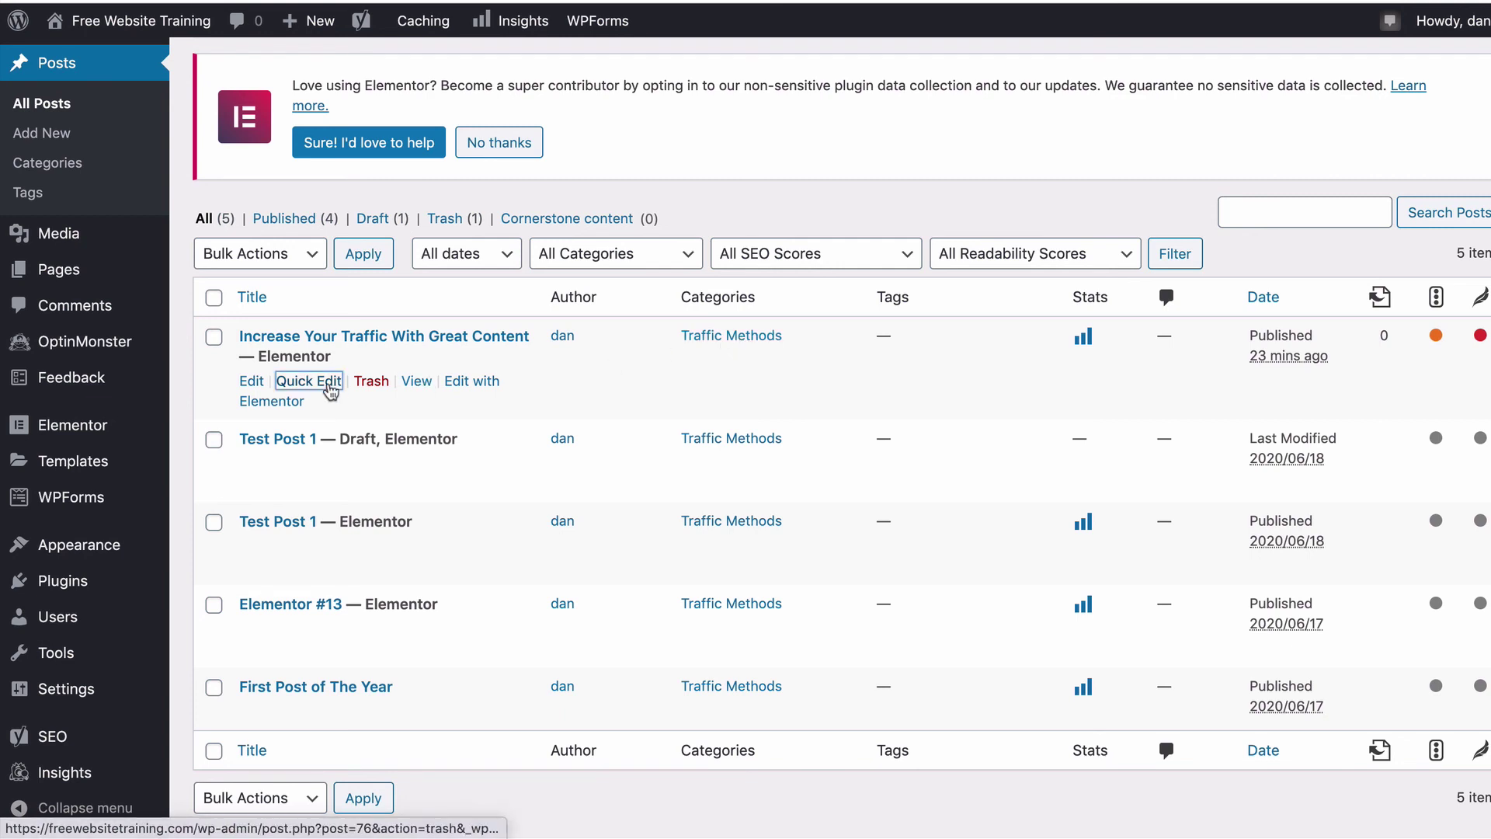
left_click(251, 382)
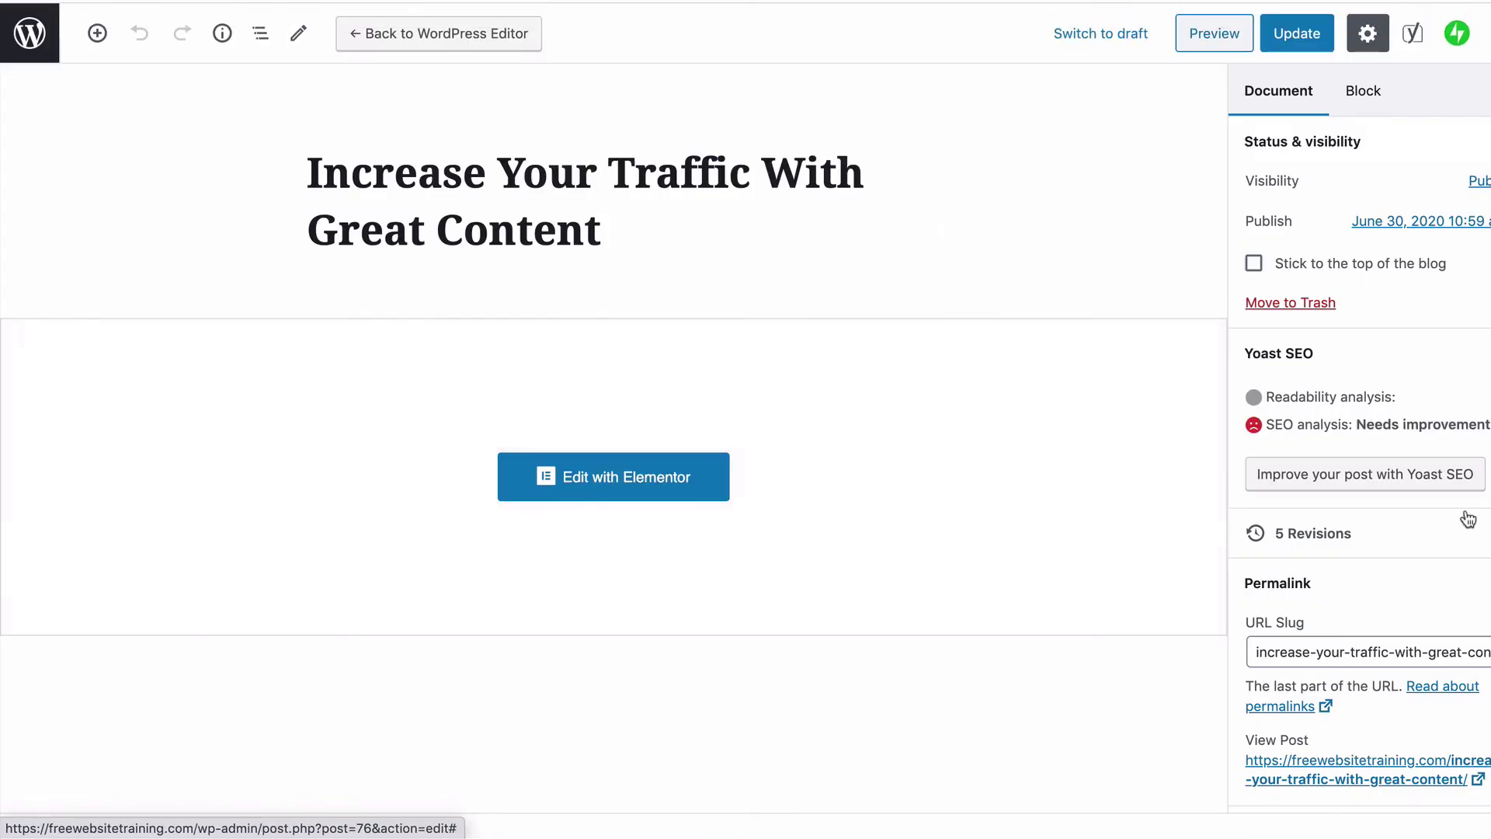
scroll(1468, 518, "down", 6)
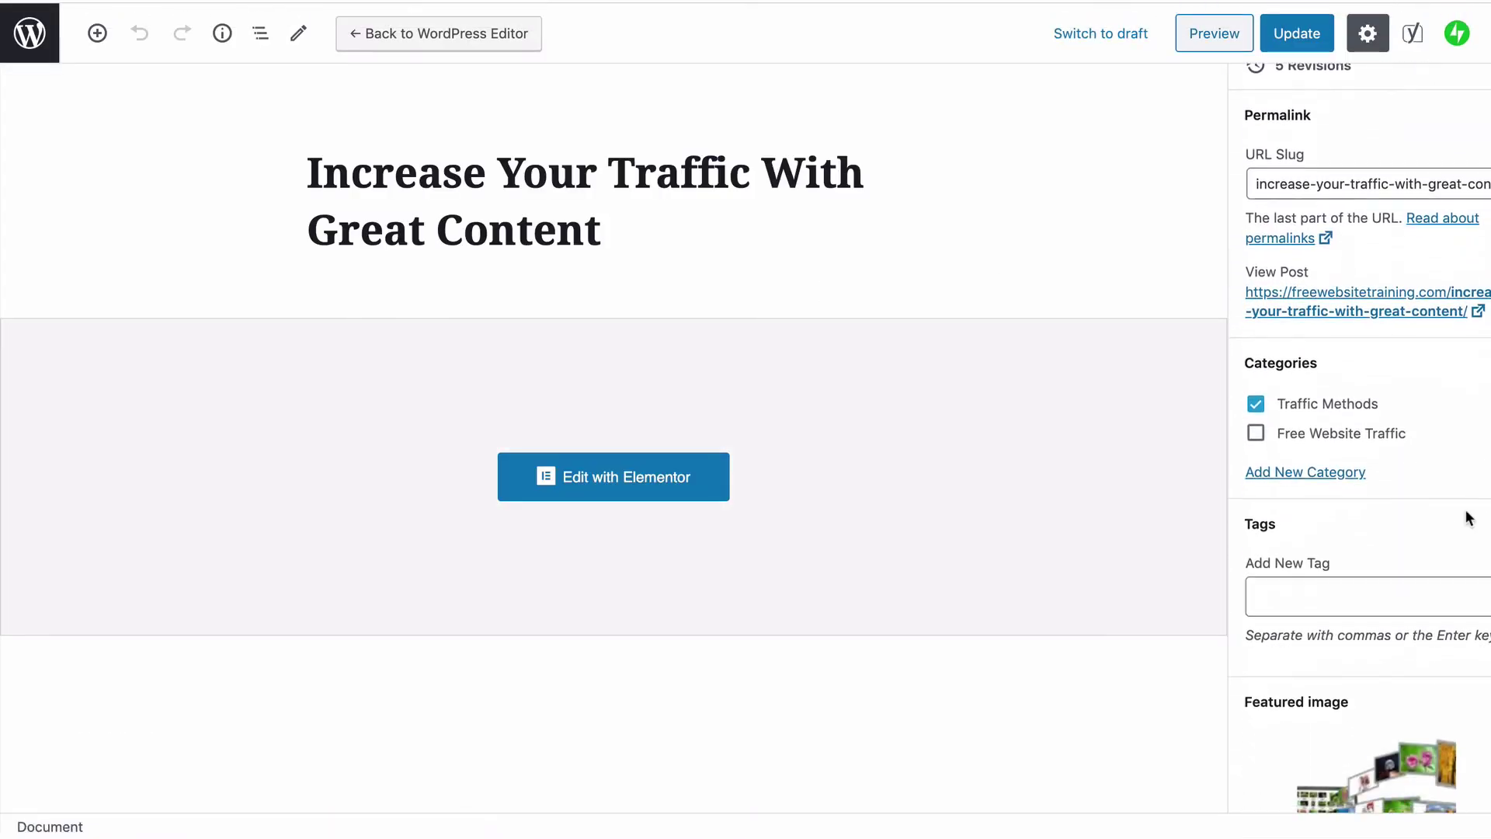
scroll(1466, 514, "down", 1)
Add a new category named "Traffic Training" to the post, without a parent category
left_click(1287, 403)
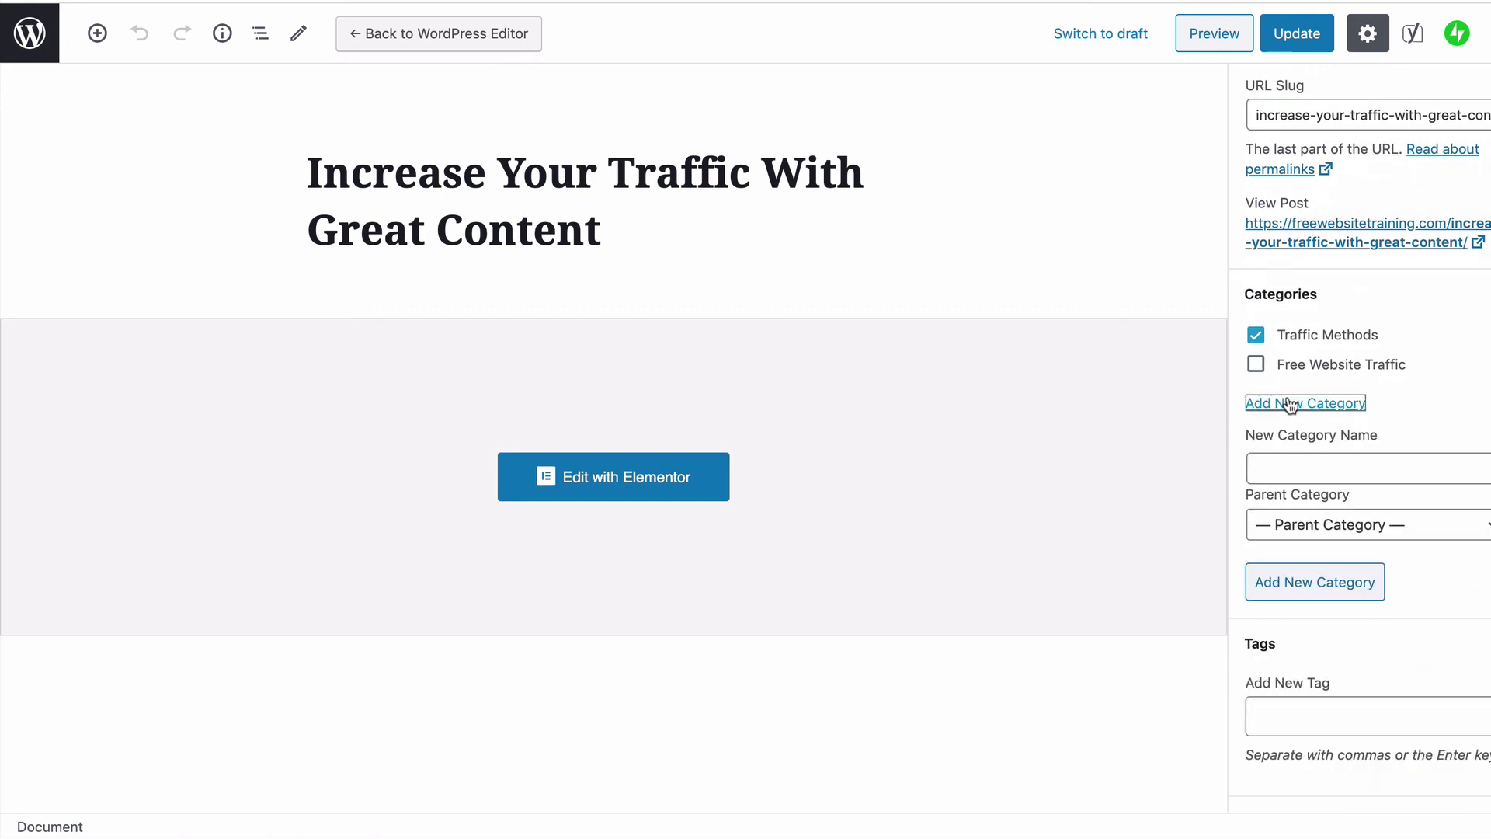
left_click(1300, 468)
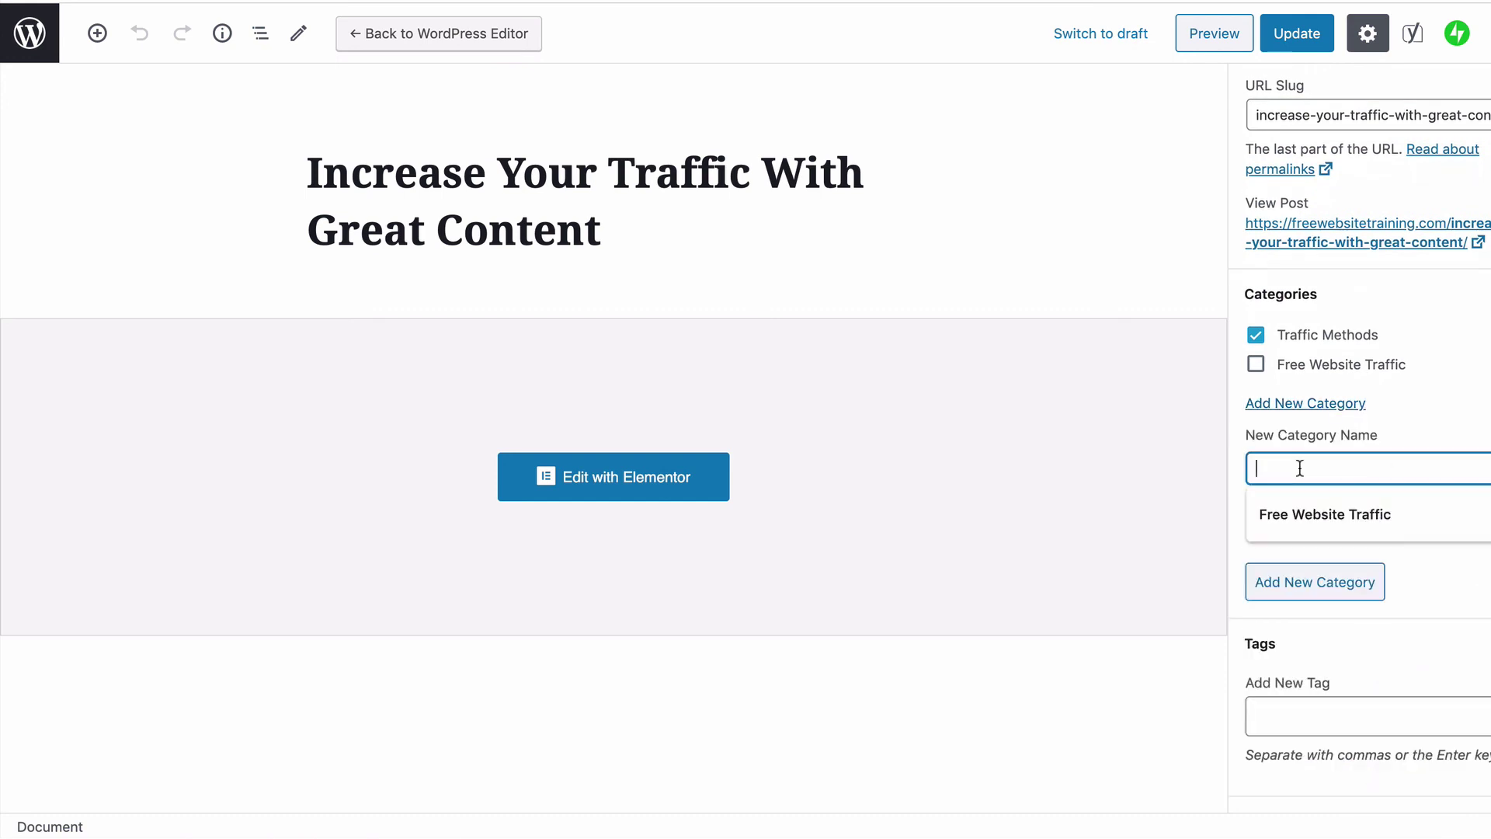
type("Tra")
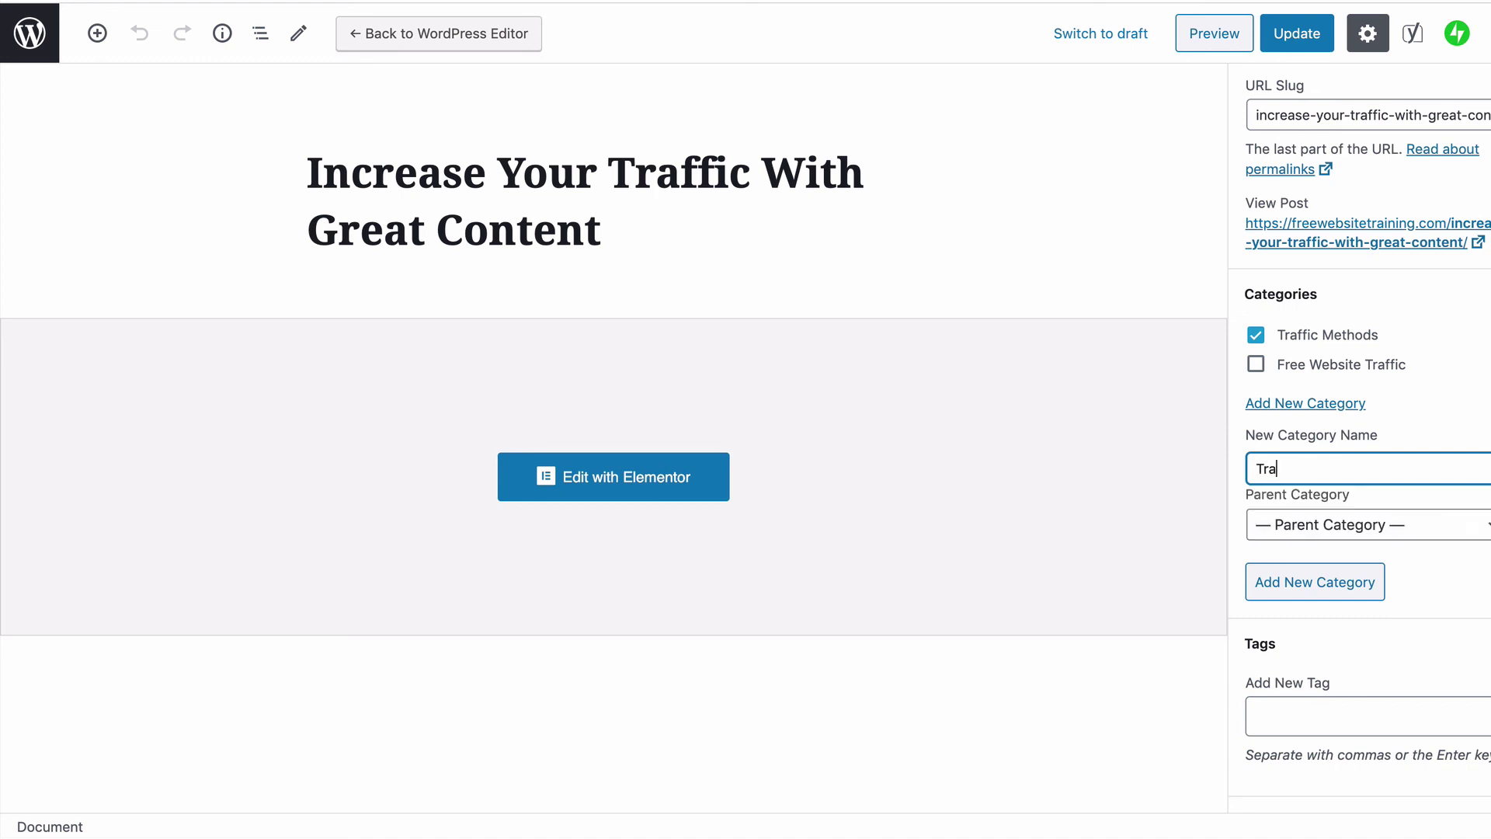
type("fgfic TRaining")
left_click(1289, 470)
key("BackSpace")
key("Right")
key("Right")
key("Right")
key("Right")
key("Right")
key("Right")
key("BackSpace")
type("r")
left_click(1314, 589)
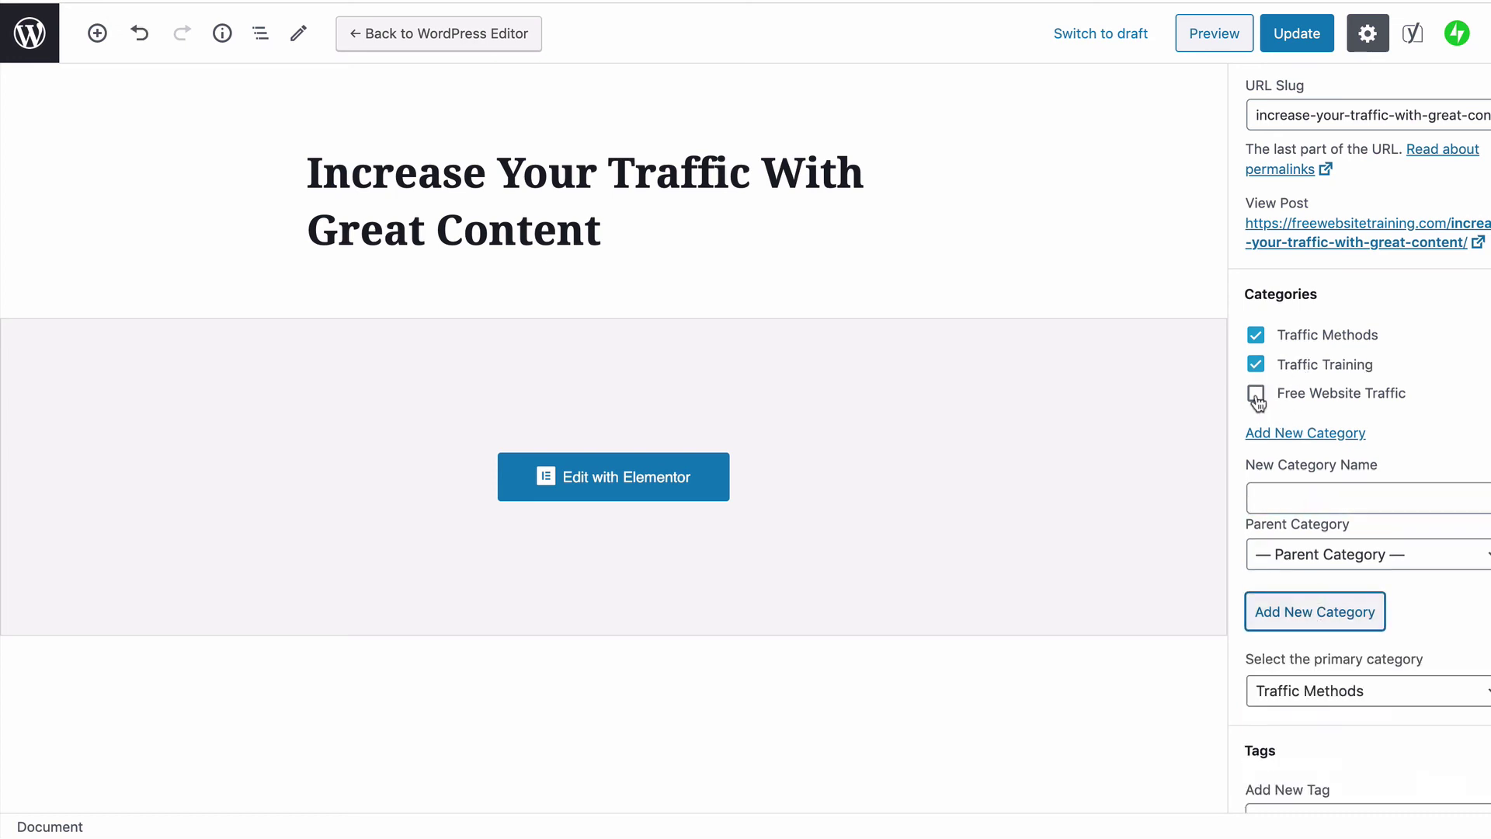
Assign the post to the "Free Website Traffic" category as well, update it and view the live post
left_click(1257, 396)
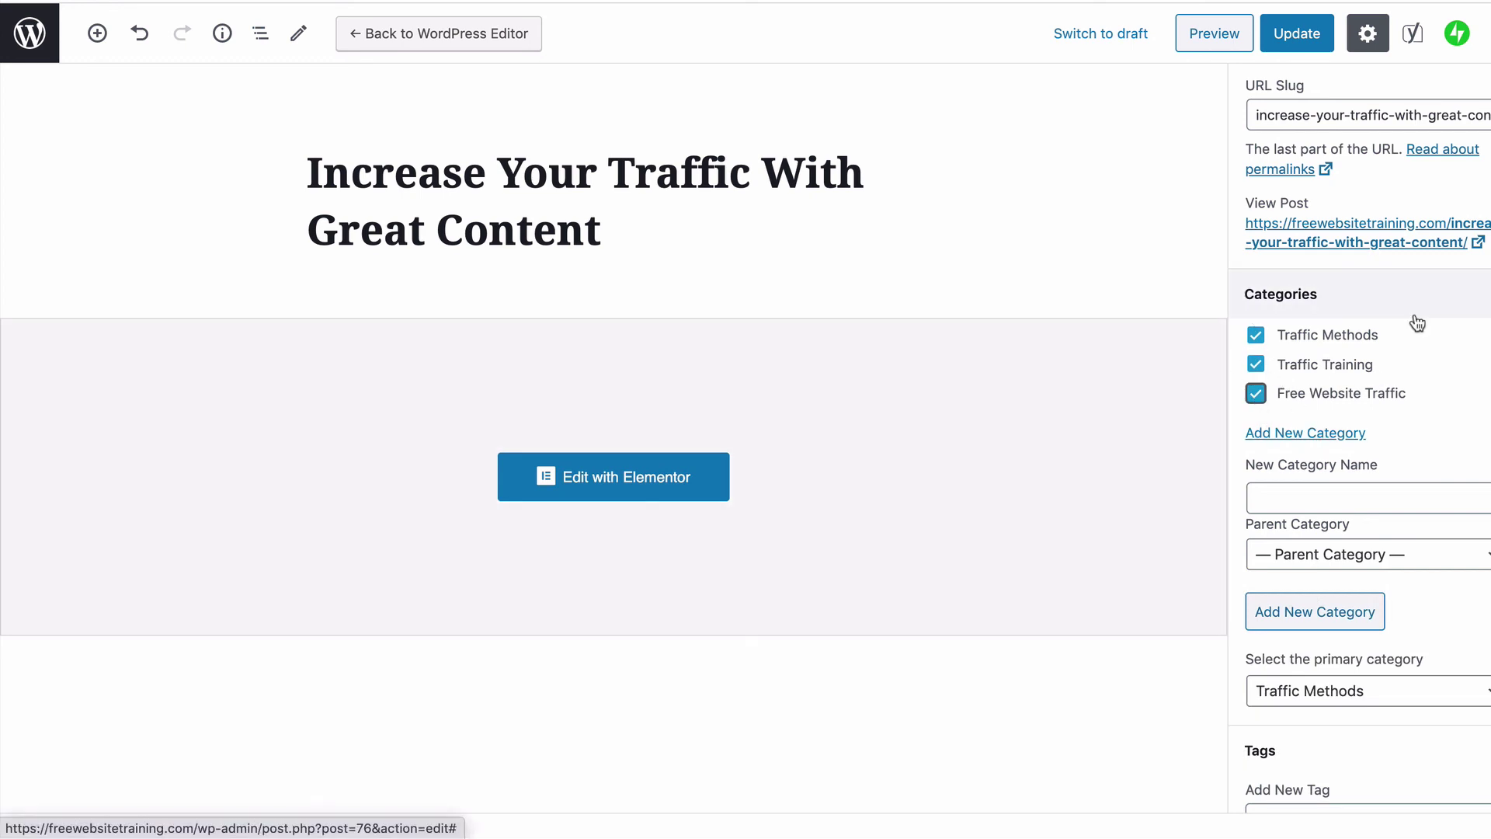
scroll(1418, 322, "down", 10)
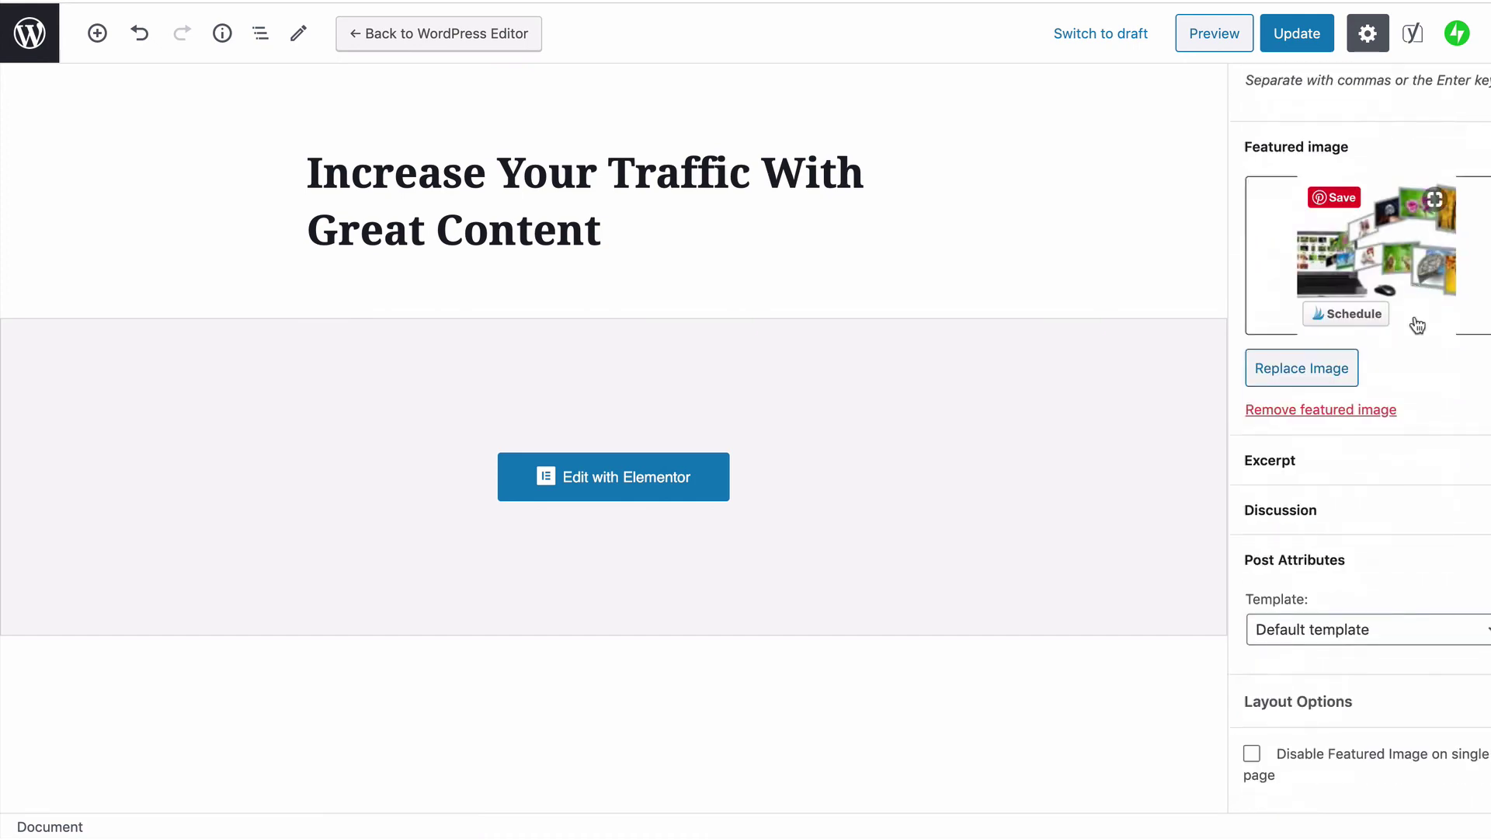
scroll(1417, 325, "up", 15)
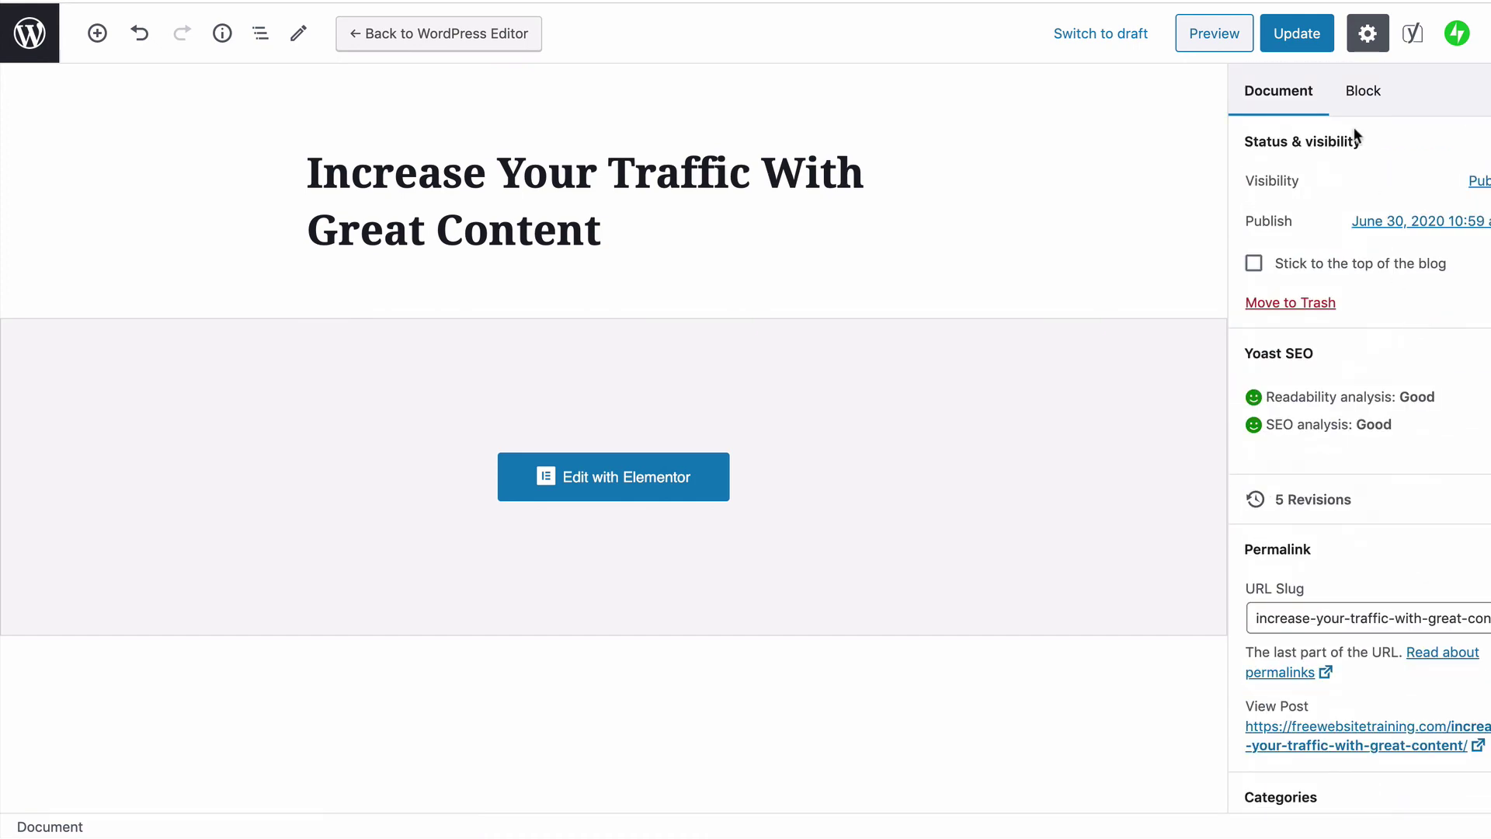
left_click(1294, 39)
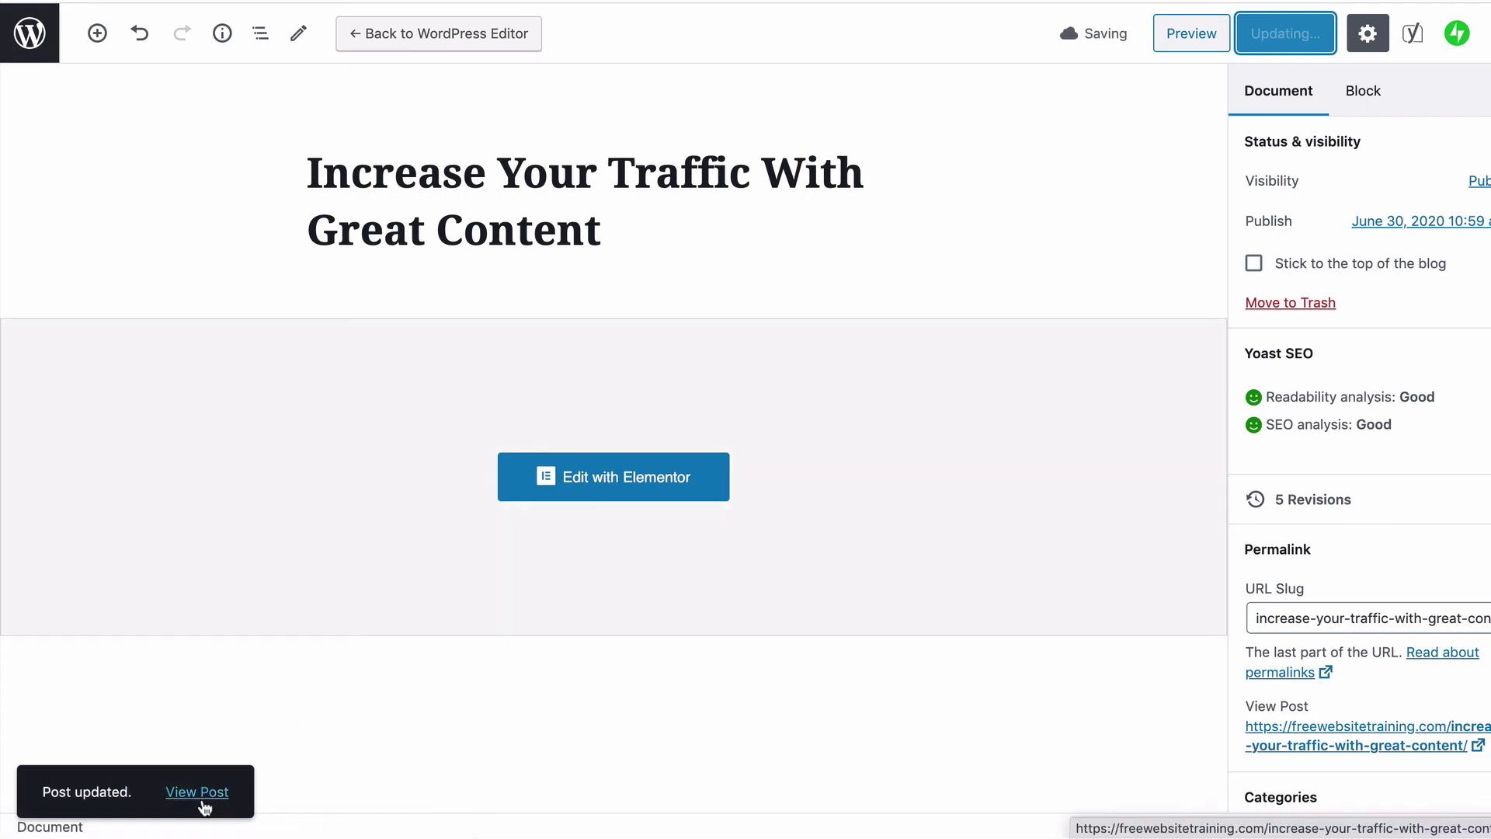
left_click(200, 800)
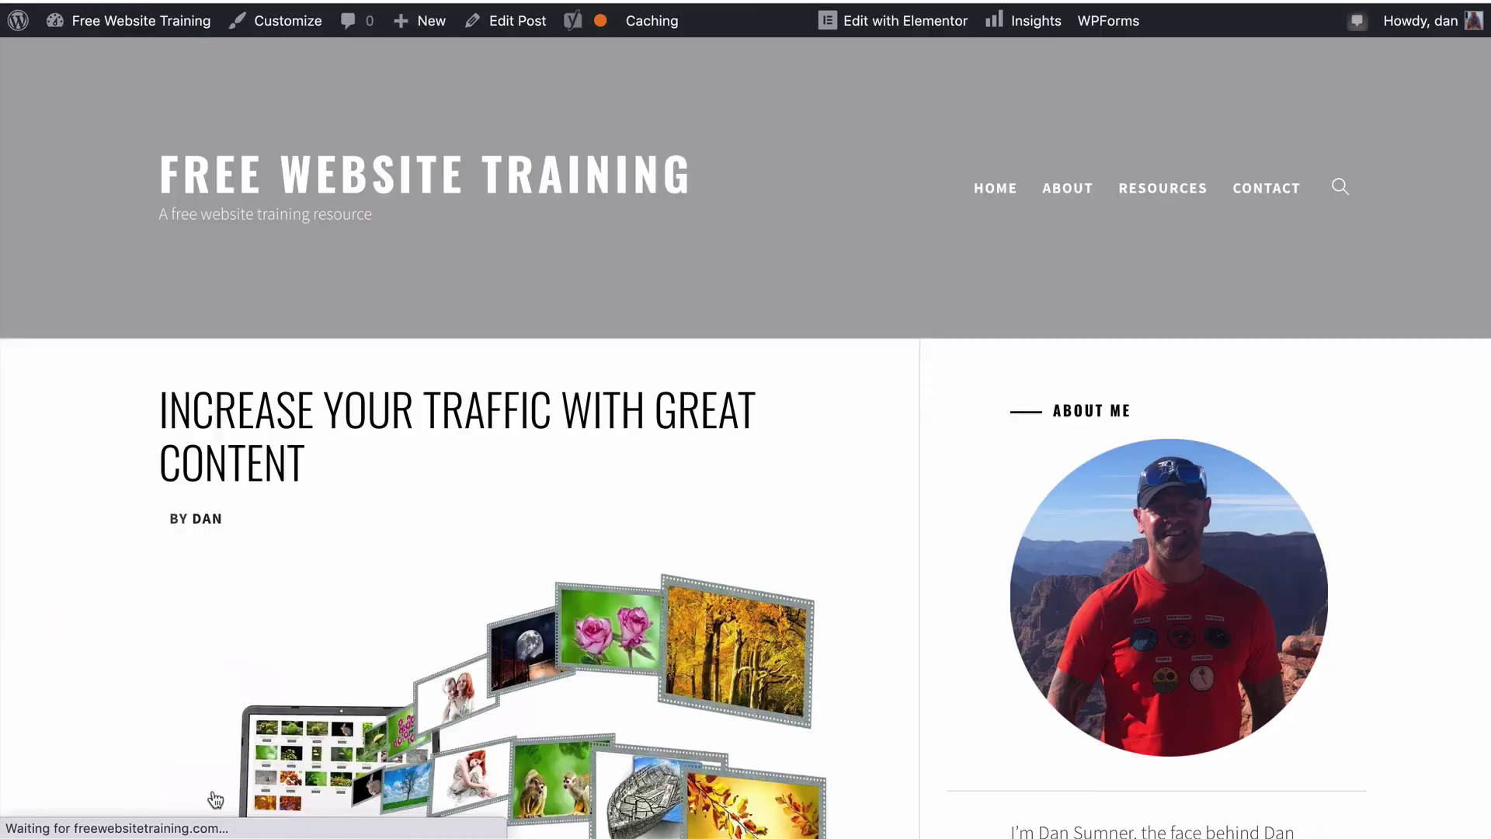
Review the live "Increase Your Traffic With Great Content" post, including the recent posts and categories lists beside it
scroll(1010, 322, "down", 10)
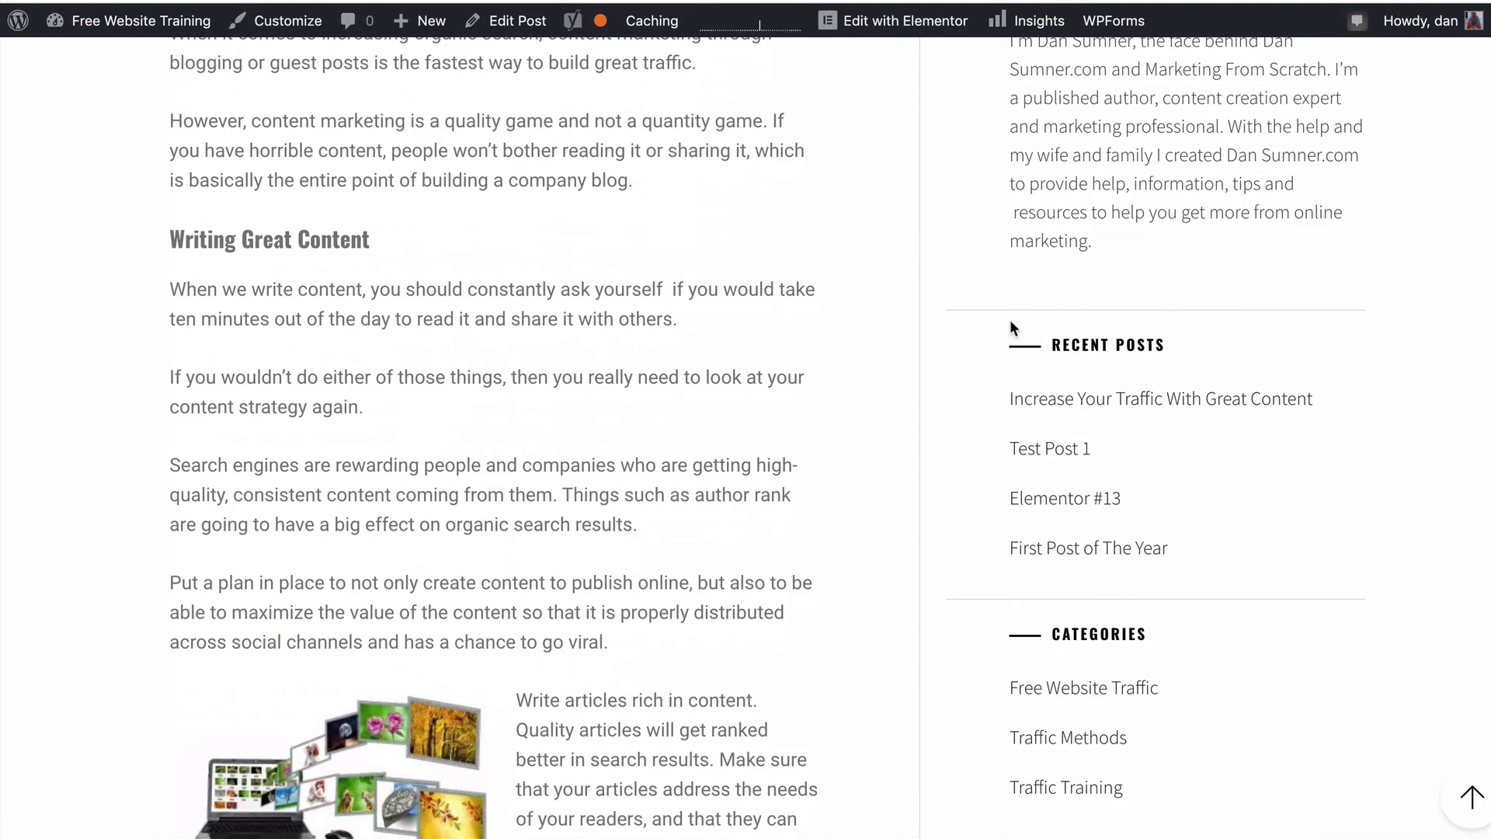
scroll(1011, 321, "down", 2)
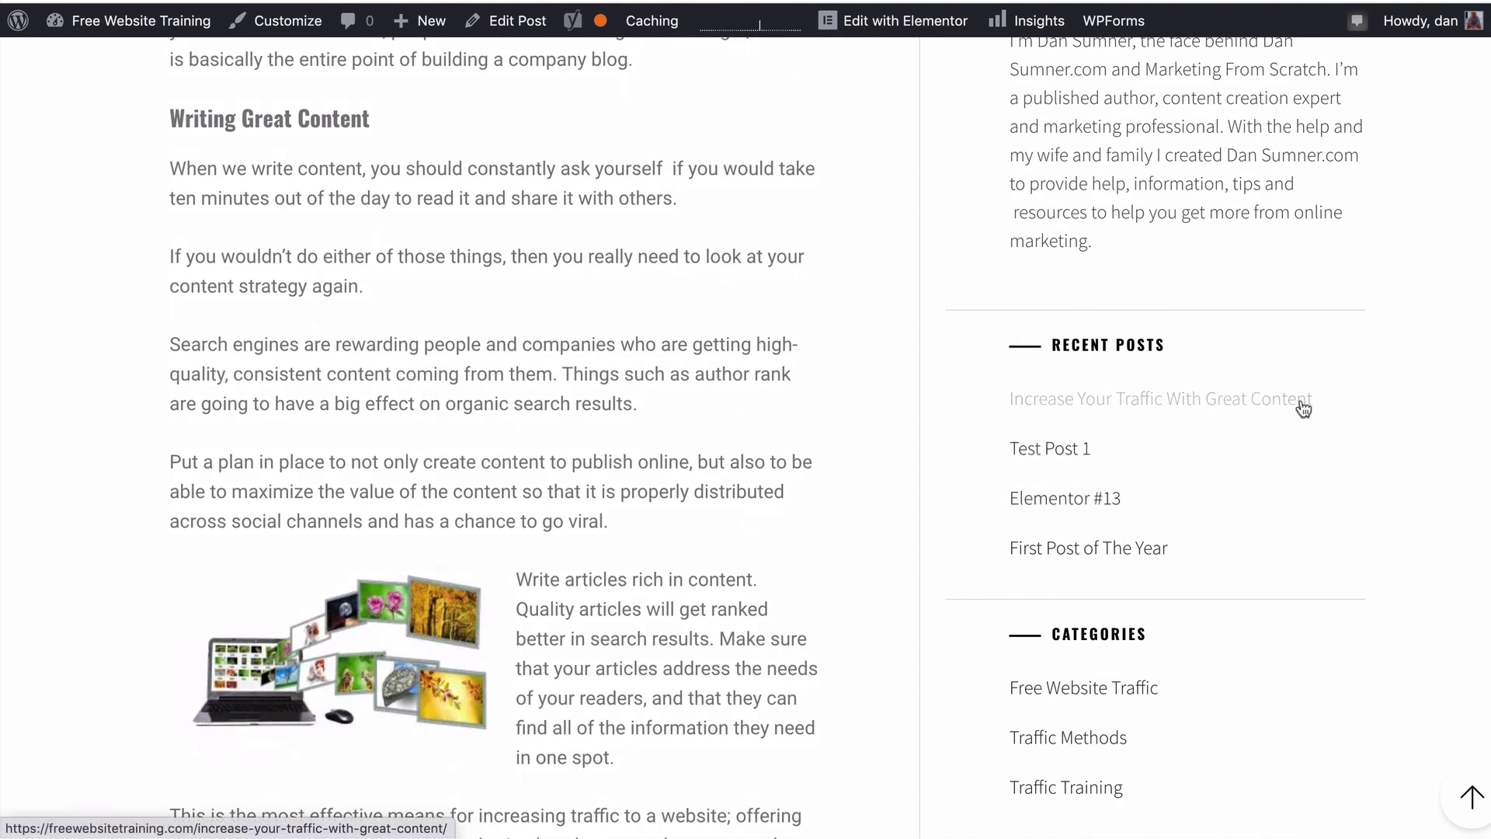
scroll(1338, 520, "down", 4)
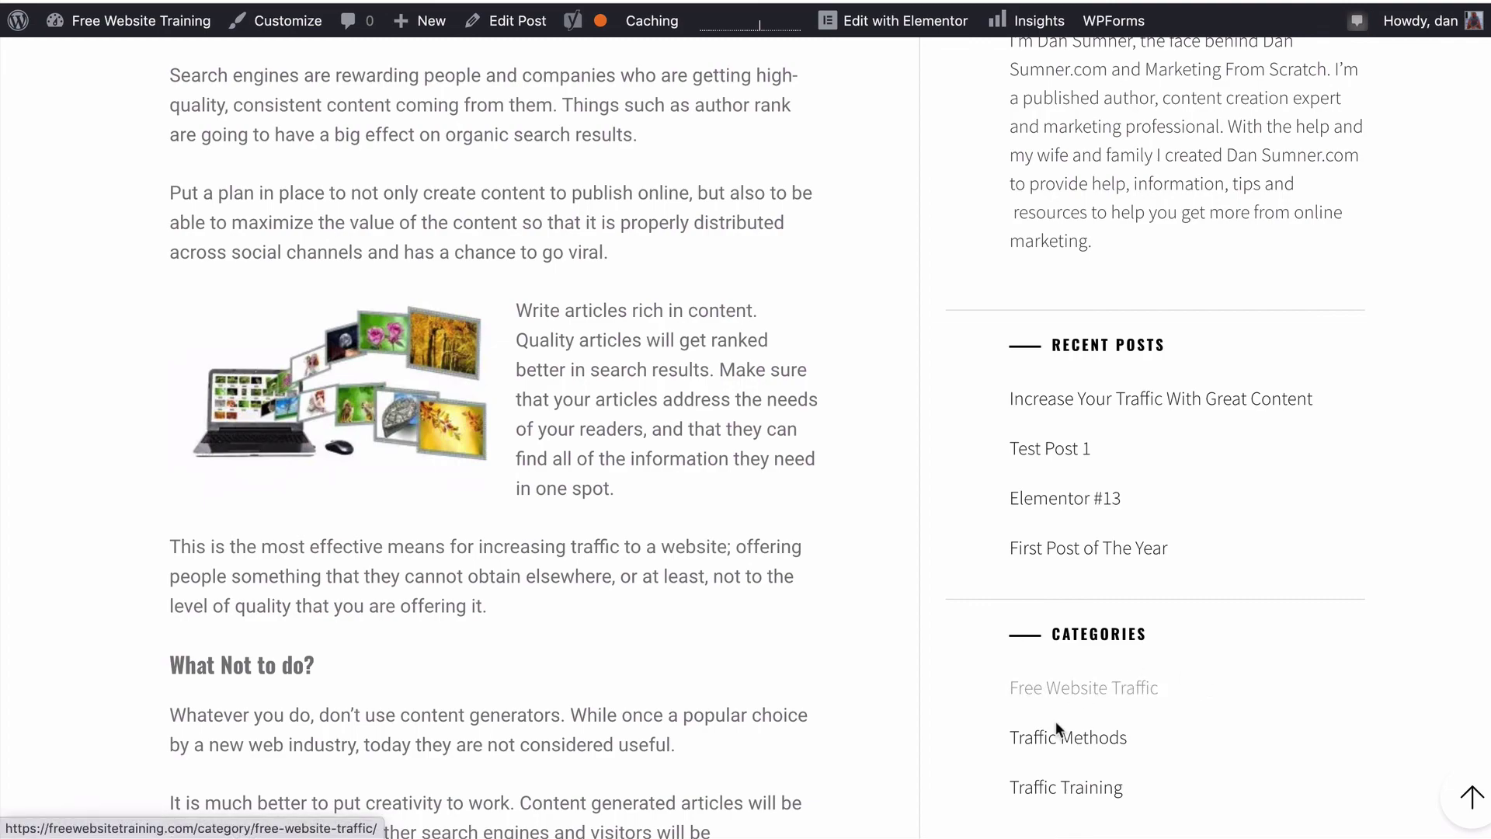
scroll(1238, 569, "up", 15)
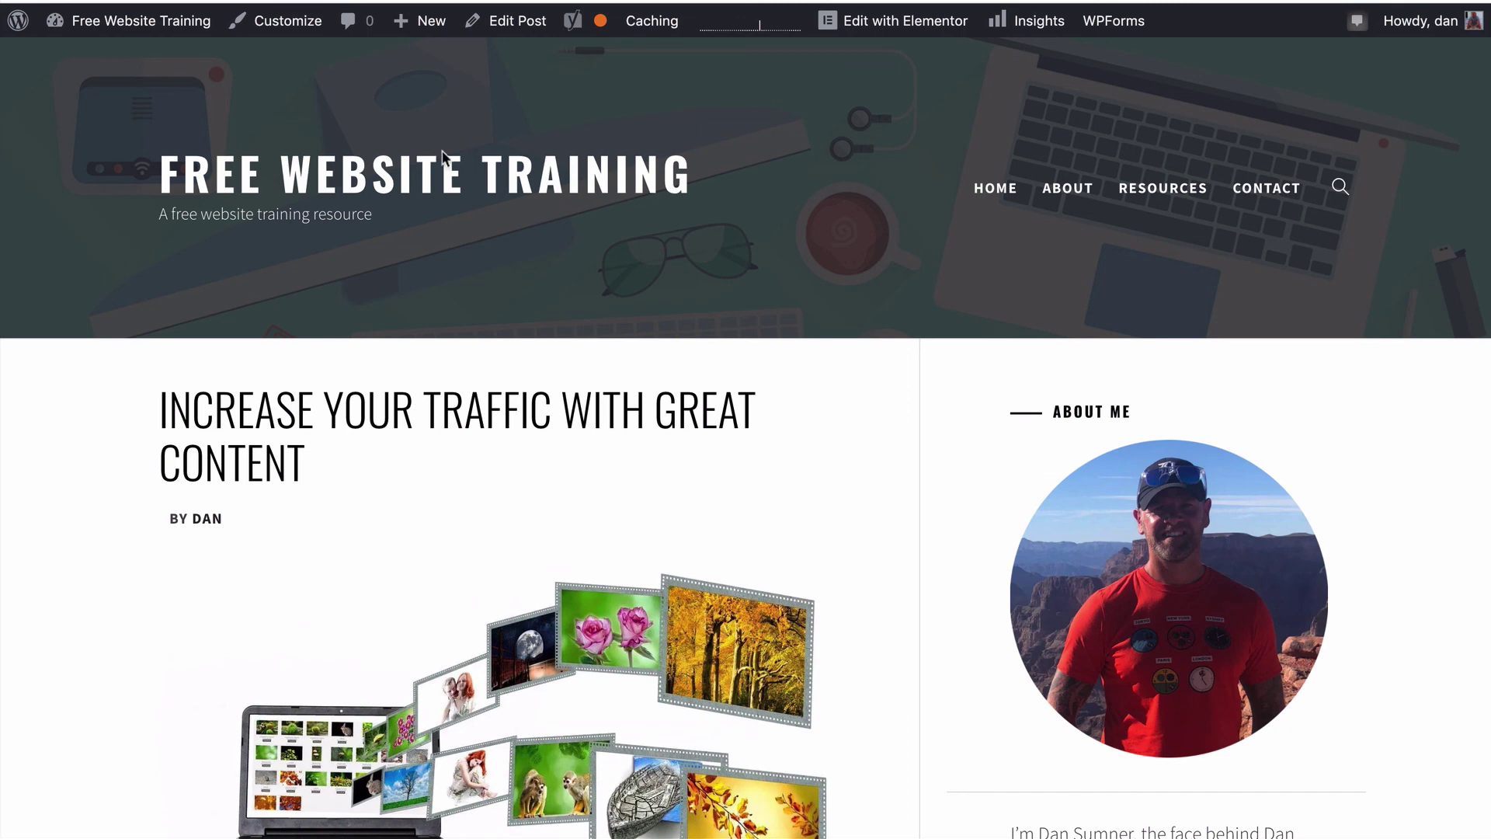
Open the site's home page and check how the post's title, image and excerpt appear in the blog feed
left_click(472, 169)
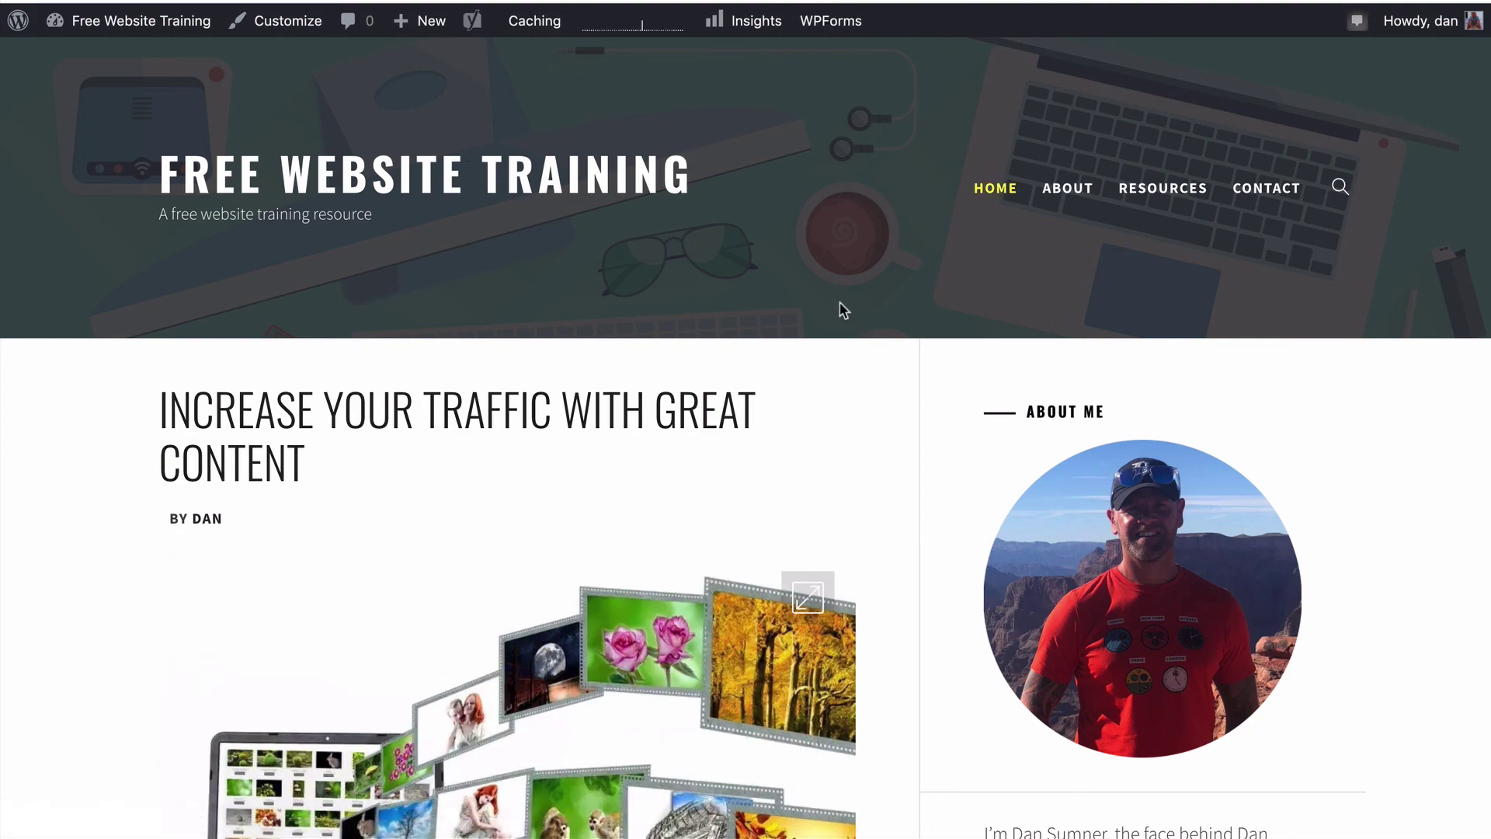
scroll(843, 309, "down", 10)
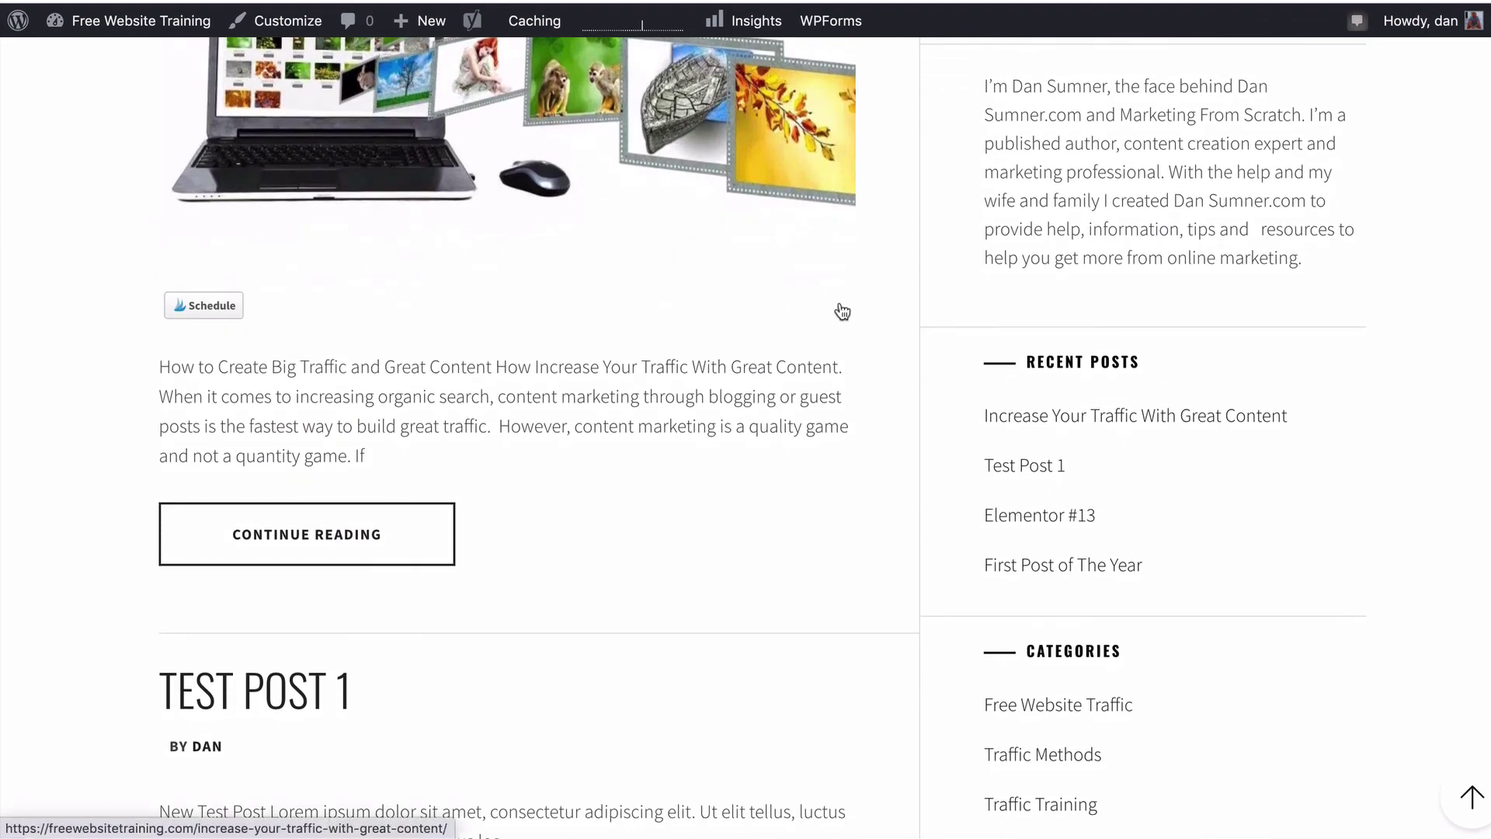
left_click(843, 310)
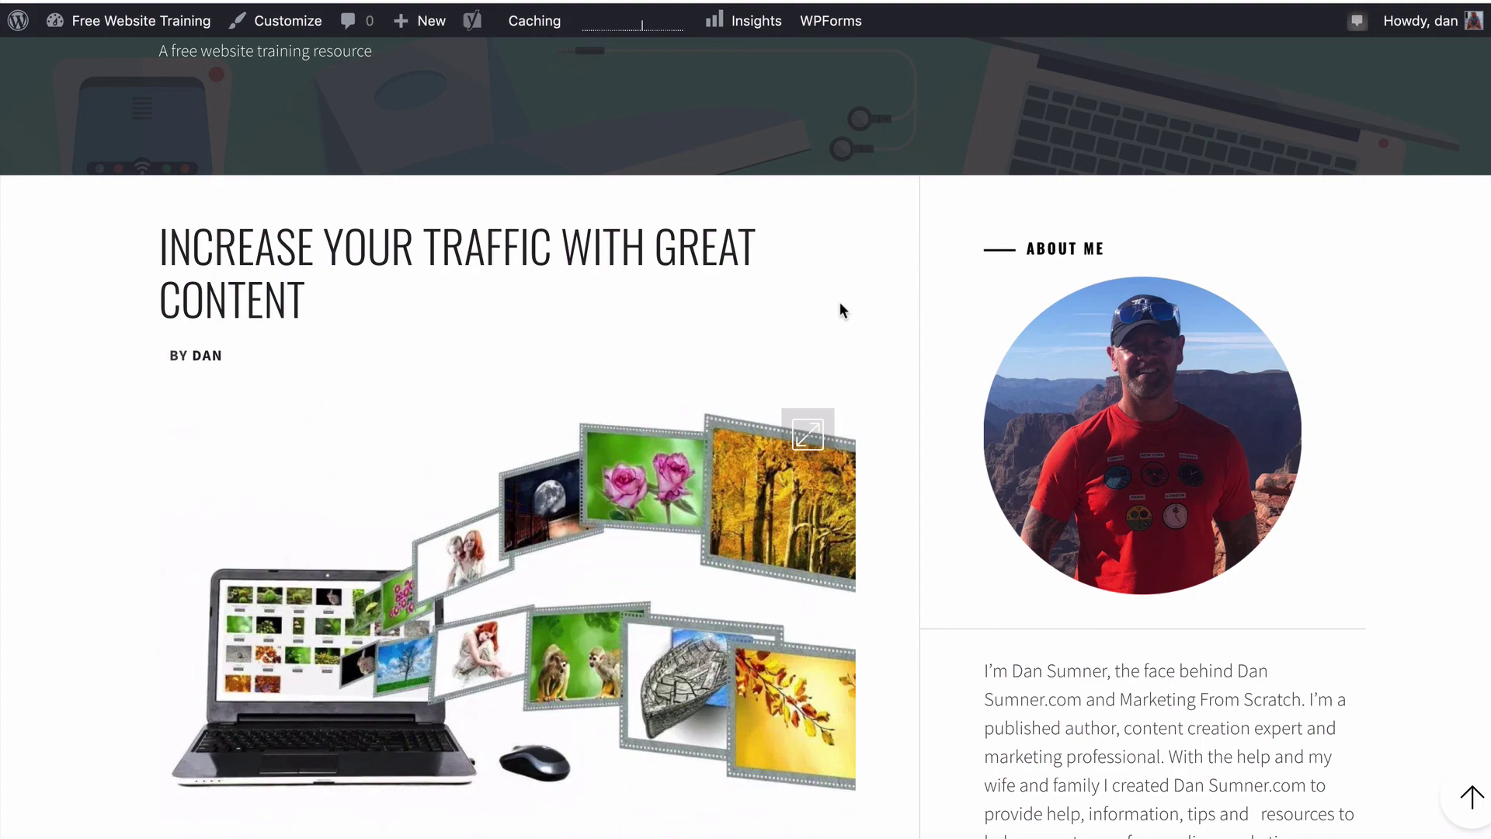
scroll(841, 307, "down", 12)
scroll(842, 307, "up", 10)
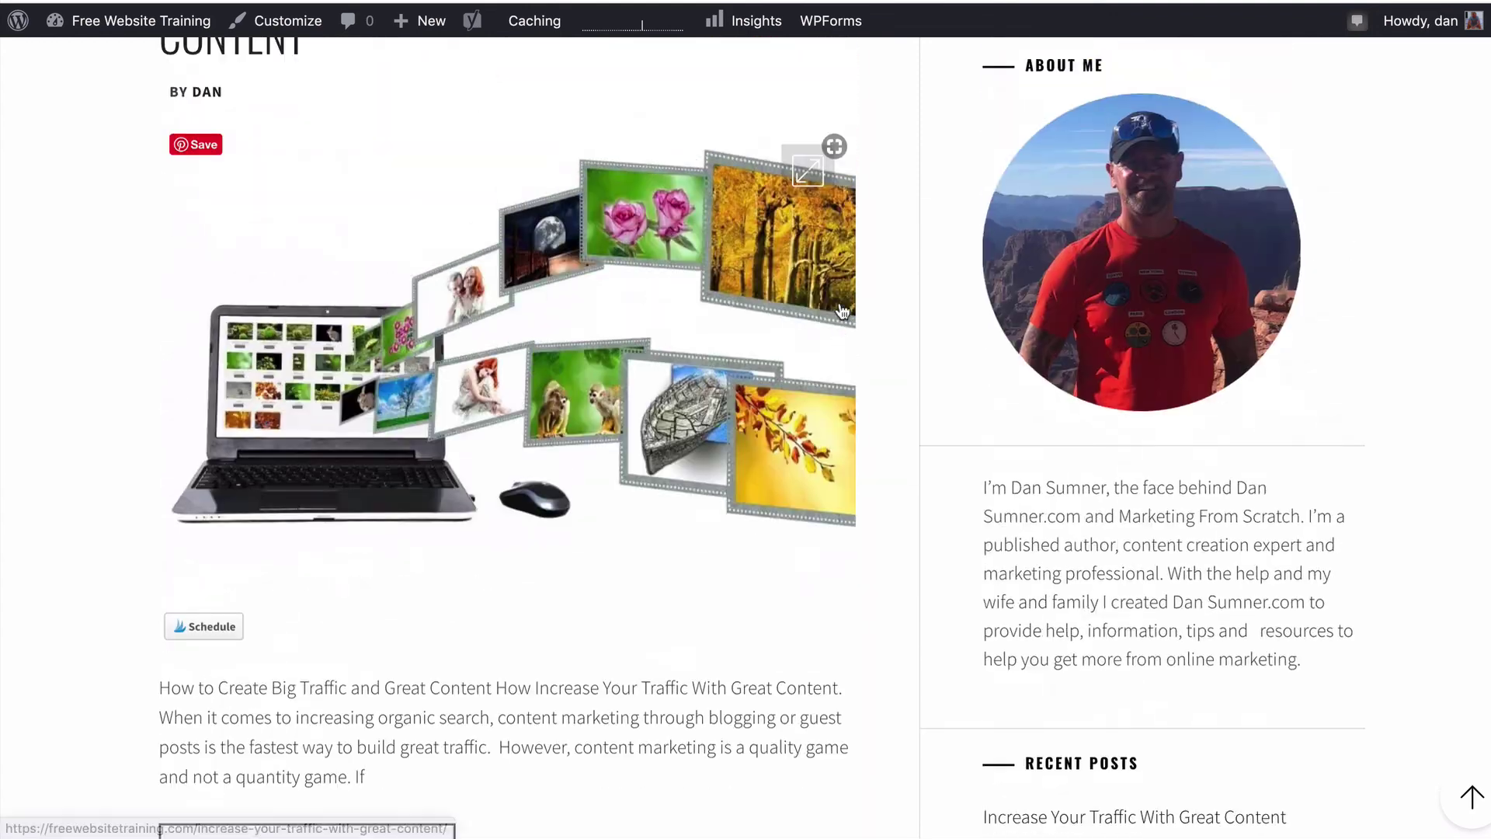
scroll(842, 311, "up", 5)
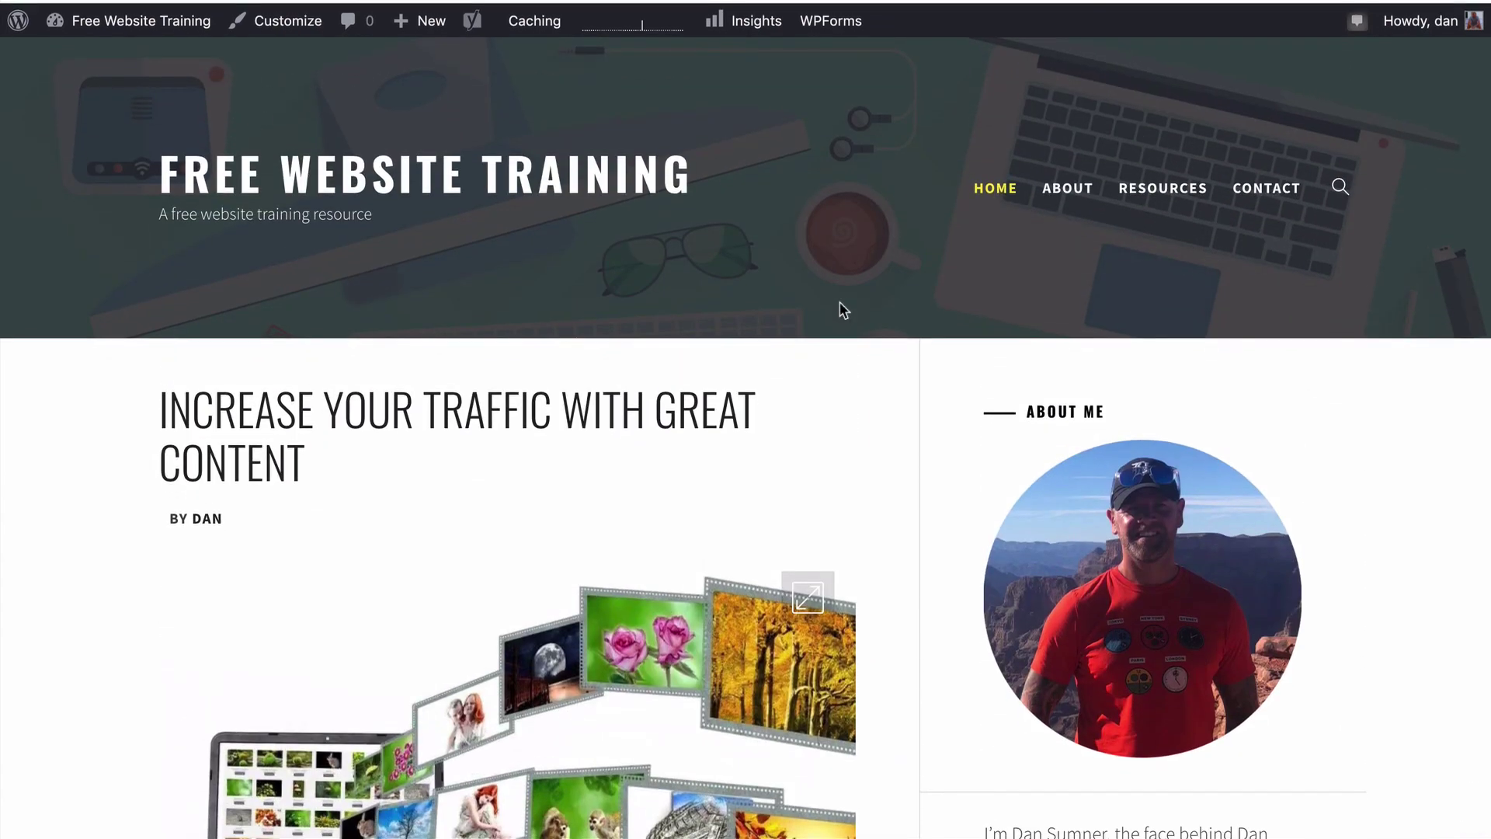